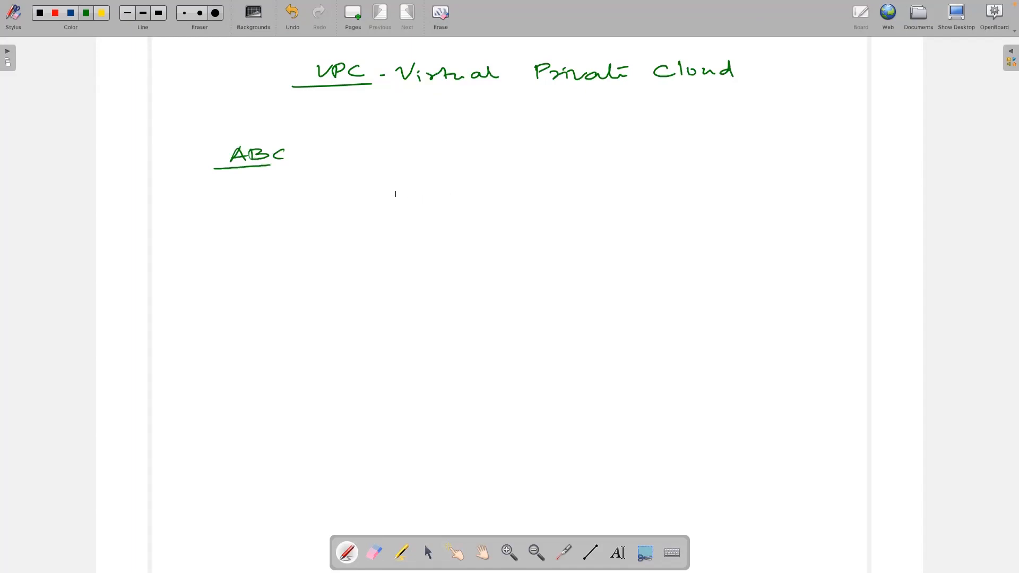
Draw a large green box below the title and label its upper edge ABC.
mouse_move(340, 189)
mouse_down()
mouse_move(598, 186)
mouse_move(577, 325)
mouse_up()
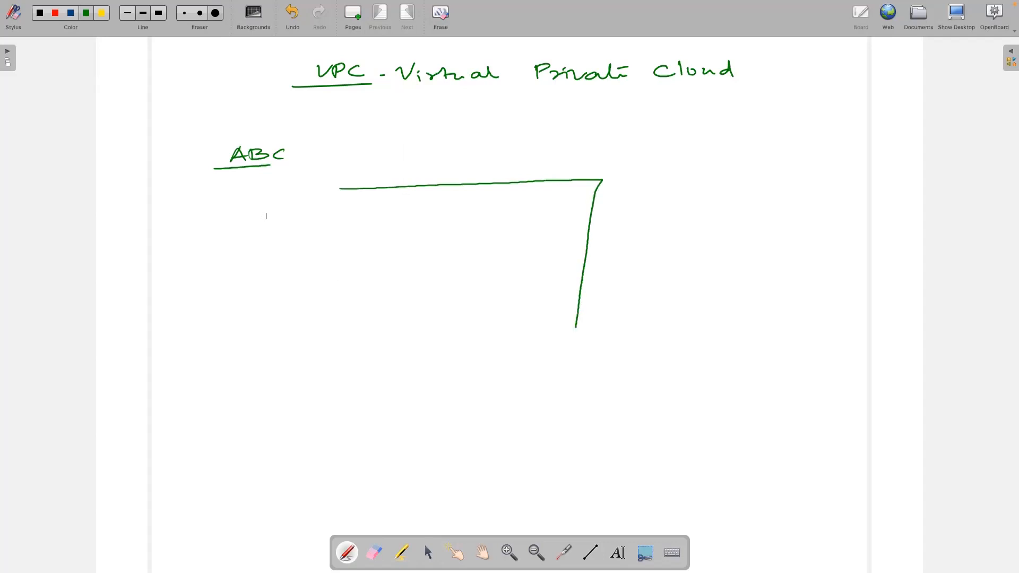
mouse_move(340, 189)
mouse_down()
mouse_move(317, 355)
mouse_move(584, 355)
mouse_move(577, 317)
mouse_up()
mouse_move(376, 183)
mouse_down()
mouse_move(381, 167)
mouse_move(430, 179)
mouse_up()
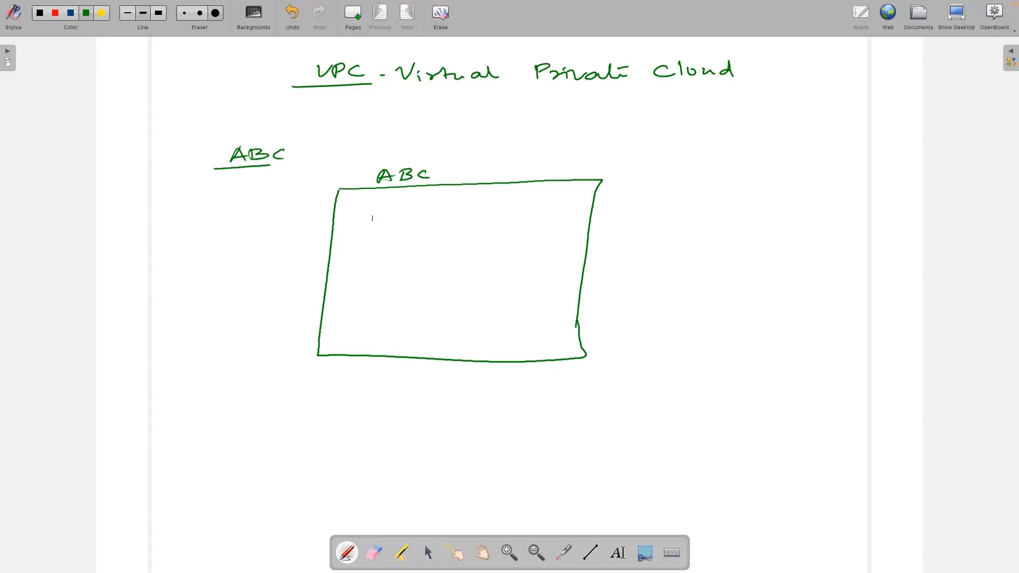
Draw a network line with three attached computers near the top of the ABC box and write -100 beside it.
drag(366, 219, 474, 217)
mouse_move(367, 220)
mouse_down()
mouse_move(377, 234)
mouse_move(413, 229)
mouse_move(396, 236)
mouse_move(388, 218)
mouse_move(407, 202)
mouse_move(398, 210)
mouse_up()
drag(445, 207, 448, 208)
drag(450, 203, 474, 204)
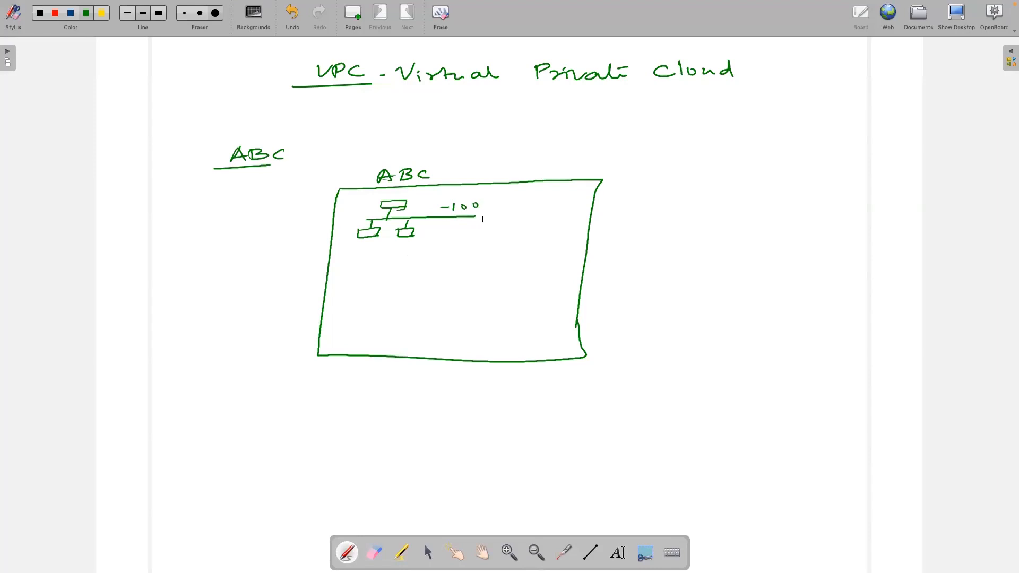
Draw a second network line with three attached computers below the first one in the ABC box.
drag(361, 271, 472, 267)
mouse_move(378, 272)
mouse_down()
mouse_move(380, 291)
mouse_move(362, 292)
mouse_move(418, 282)
mouse_up()
mouse_move(418, 282)
mouse_down()
mouse_move(410, 290)
mouse_move(389, 260)
mouse_up()
mouse_move(389, 260)
mouse_down()
mouse_move(408, 251)
mouse_move(406, 260)
mouse_up()
Draw leader lines from the first and second networks and label them HR and IT.
drag(420, 200, 495, 161)
mouse_move(492, 153)
mouse_down()
mouse_move(491, 166)
mouse_move(512, 169)
mouse_up()
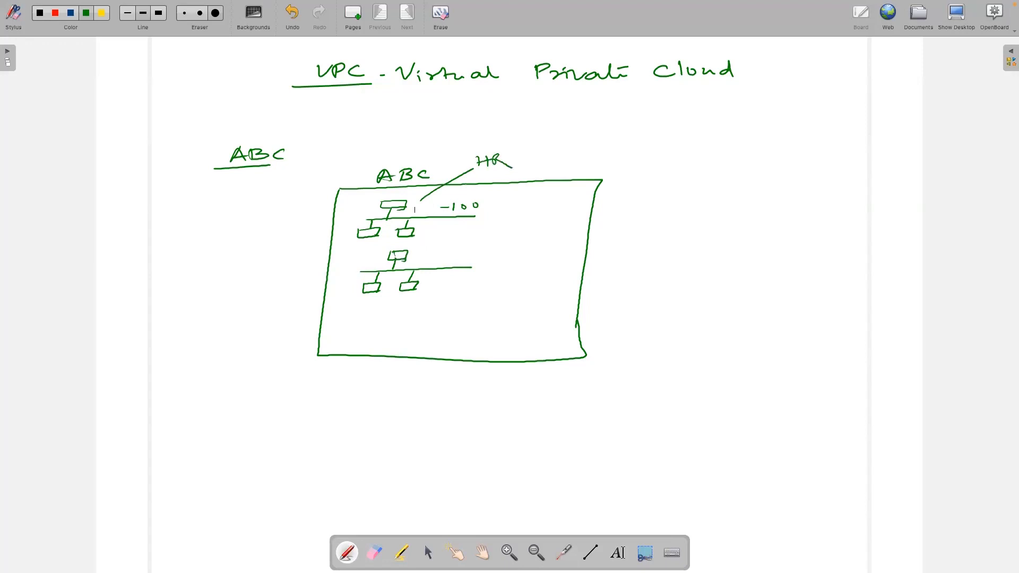
mouse_move(358, 281)
mouse_down()
mouse_move(250, 301)
mouse_move(269, 288)
mouse_up()
Draw a third network line with three computers at the bottom of the ABC box and label it Sales.
drag(370, 322, 462, 320)
mouse_move(385, 325)
mouse_down()
mouse_move(382, 336)
mouse_move(393, 340)
mouse_move(388, 308)
mouse_move(384, 316)
mouse_move(409, 306)
mouse_move(438, 338)
mouse_move(402, 340)
mouse_move(348, 400)
mouse_move(382, 386)
mouse_move(401, 395)
mouse_up()
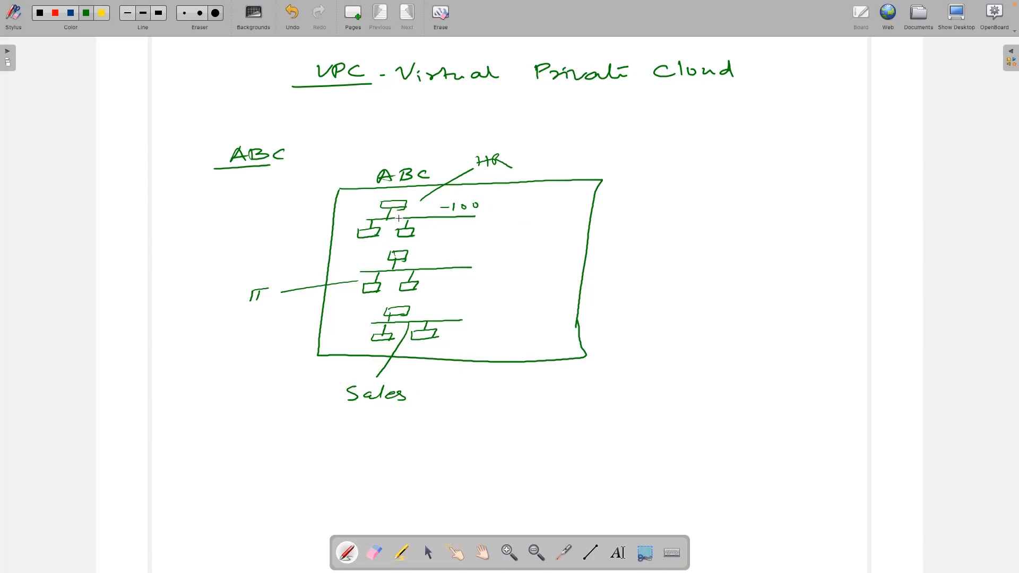
Turn the three network lines into narrow switch bars and label each one SW.
drag(368, 215, 476, 216)
mouse_move(383, 216)
mouse_down()
mouse_move(368, 216)
mouse_move(453, 211)
mouse_move(274, 228)
mouse_move(298, 222)
mouse_up()
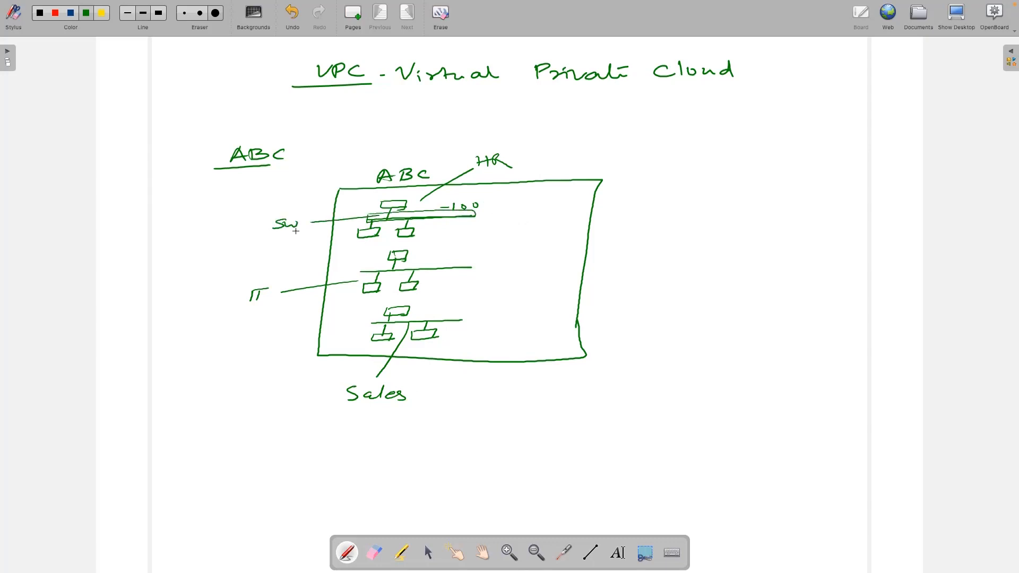
drag(363, 265, 452, 266)
mouse_move(358, 266)
mouse_down()
mouse_move(480, 265)
mouse_move(364, 272)
mouse_move(264, 324)
mouse_move(294, 317)
mouse_up()
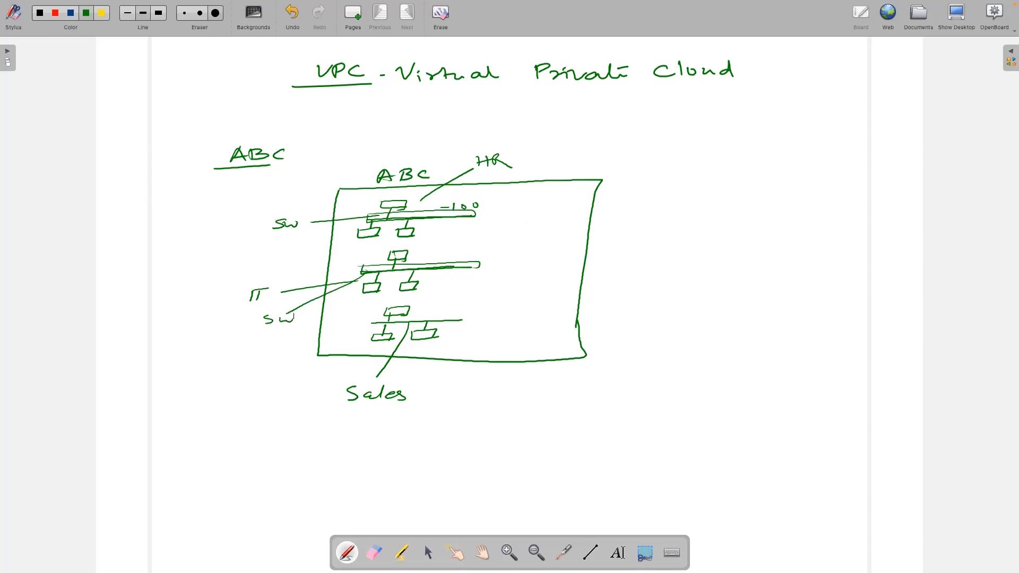
mouse_move(370, 320)
mouse_down()
mouse_move(461, 320)
mouse_move(443, 308)
mouse_move(473, 299)
mouse_up()
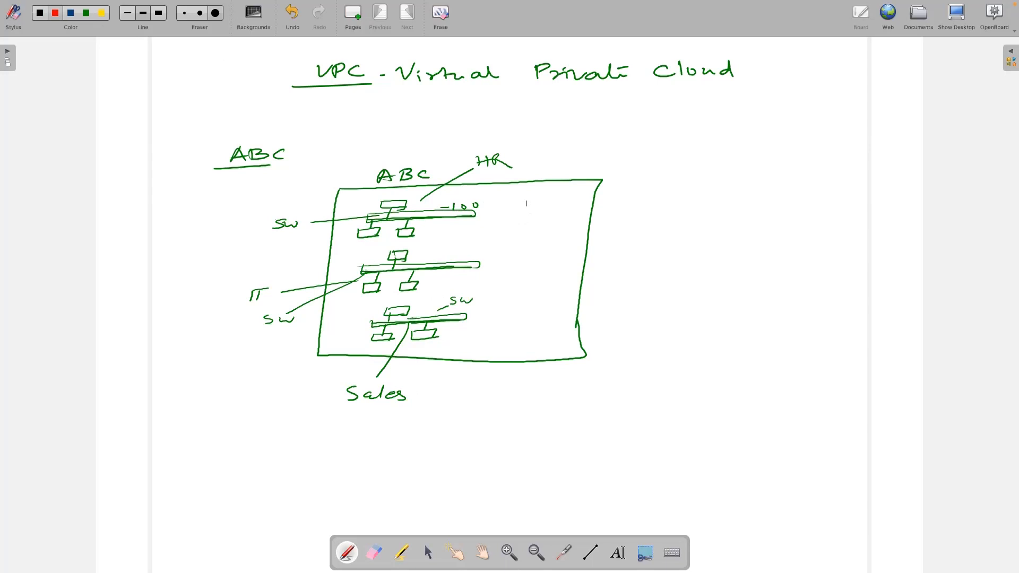
Draw a red crossed-circle router inside the ABC box and connect it to the three switches.
mouse_move(549, 225)
mouse_down()
mouse_move(530, 228)
mouse_move(555, 253)
mouse_move(561, 228)
mouse_move(534, 227)
mouse_move(535, 245)
mouse_move(569, 235)
mouse_up()
drag(540, 227, 552, 252)
mouse_move(478, 217)
mouse_down()
mouse_move(532, 229)
mouse_move(476, 223)
mouse_up()
mouse_move(526, 247)
mouse_down()
mouse_move(464, 263)
mouse_move(476, 260)
mouse_move(467, 305)
mouse_move(457, 313)
mouse_up()
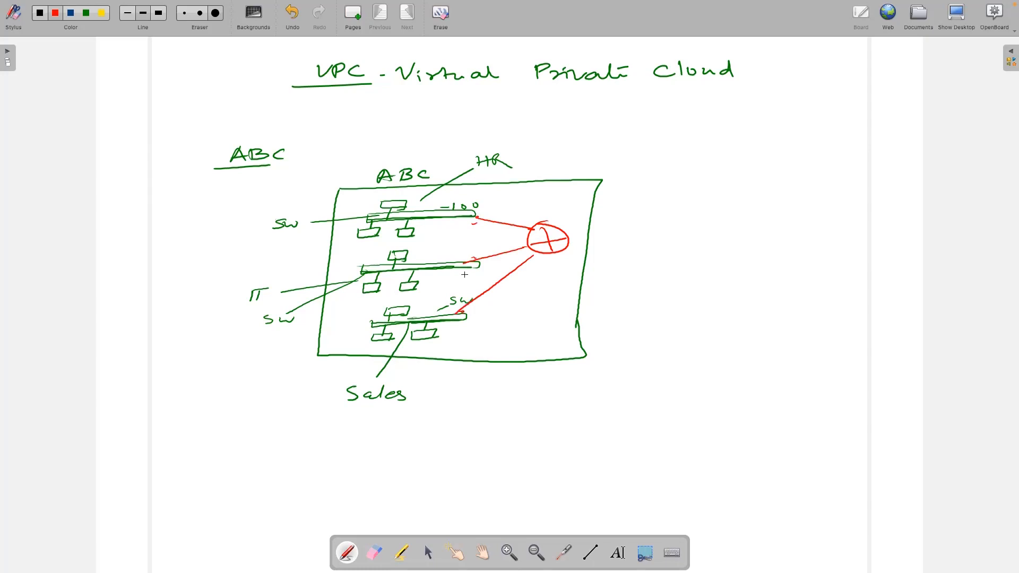
Draw a red cloud labelled Internet outside the ABC box and connect the router to it.
mouse_move(573, 237)
mouse_down()
mouse_move(629, 232)
mouse_move(664, 243)
mouse_move(743, 218)
mouse_move(673, 197)
mouse_move(635, 221)
mouse_up()
drag(388, 240, 406, 236)
drag(673, 212, 743, 217)
drag(740, 212, 748, 211)
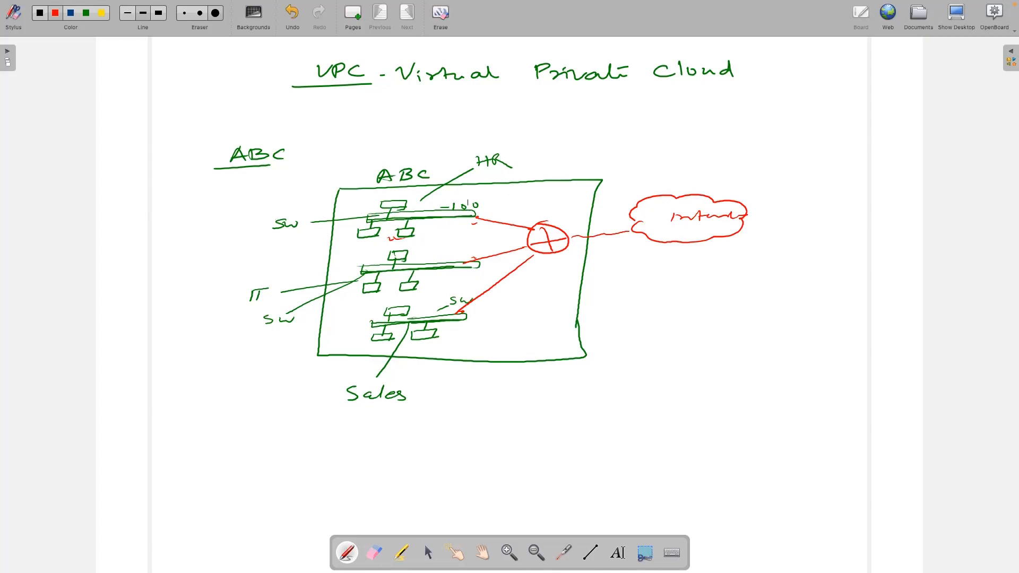
Underline the ABC label above the box and the word Virtual in the title in red.
drag(383, 184, 414, 181)
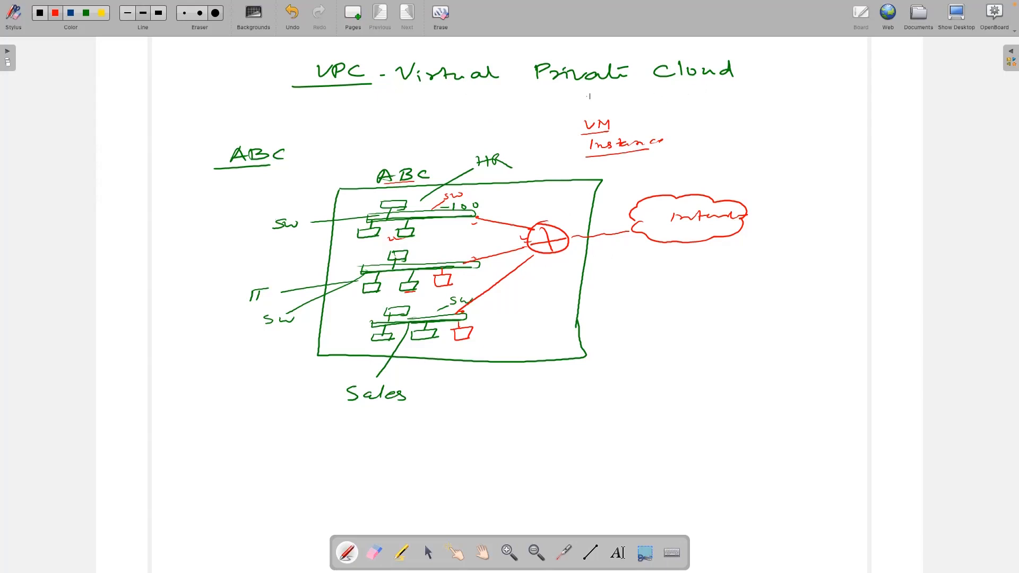
drag(404, 85, 499, 80)
Add a new page and draw a large red box with AWS written on its upper edge.
click(350, 20)
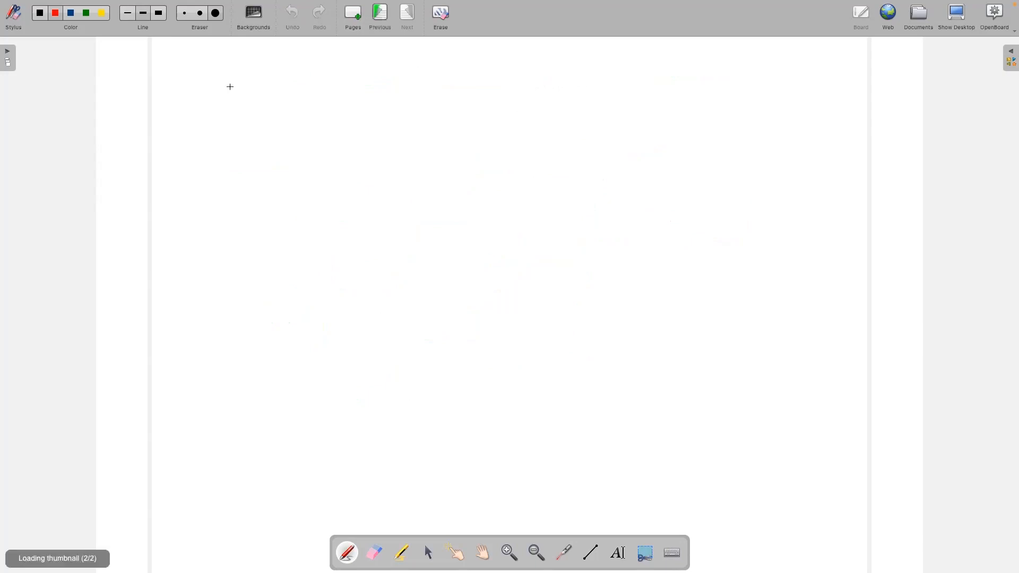
drag(259, 90, 280, 89)
drag(280, 85, 298, 85)
drag(310, 83, 302, 90)
mouse_move(317, 88)
mouse_down()
mouse_move(611, 77)
mouse_move(622, 243)
mouse_move(609, 378)
mouse_up()
mouse_move(229, 89)
mouse_down()
mouse_move(262, 88)
mouse_move(234, 91)
mouse_move(227, 366)
mouse_move(611, 375)
mouse_up()
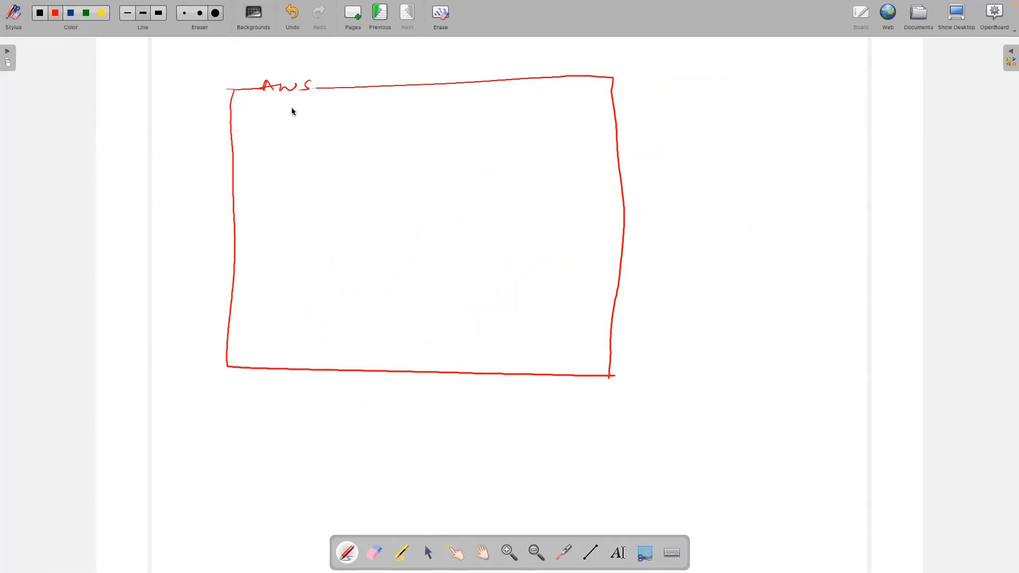
Draw a box labelled VPC inside the AWS box and write Regional on its upper edge.
mouse_move(286, 102)
mouse_down()
mouse_move(302, 112)
mouse_move(328, 109)
mouse_move(288, 105)
mouse_move(562, 96)
mouse_move(551, 350)
mouse_up()
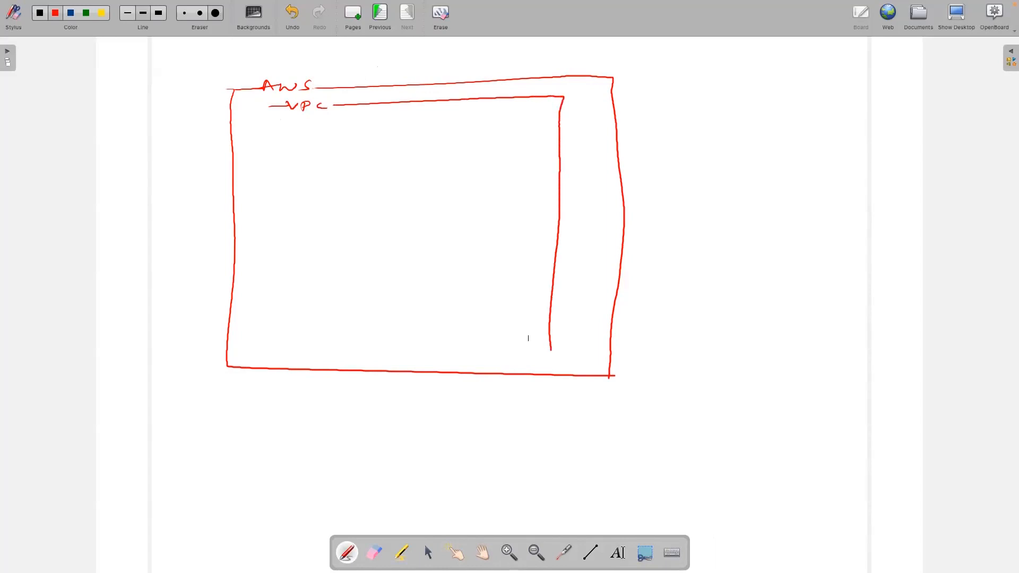
mouse_move(269, 107)
mouse_down()
mouse_move(262, 337)
mouse_move(546, 336)
mouse_up()
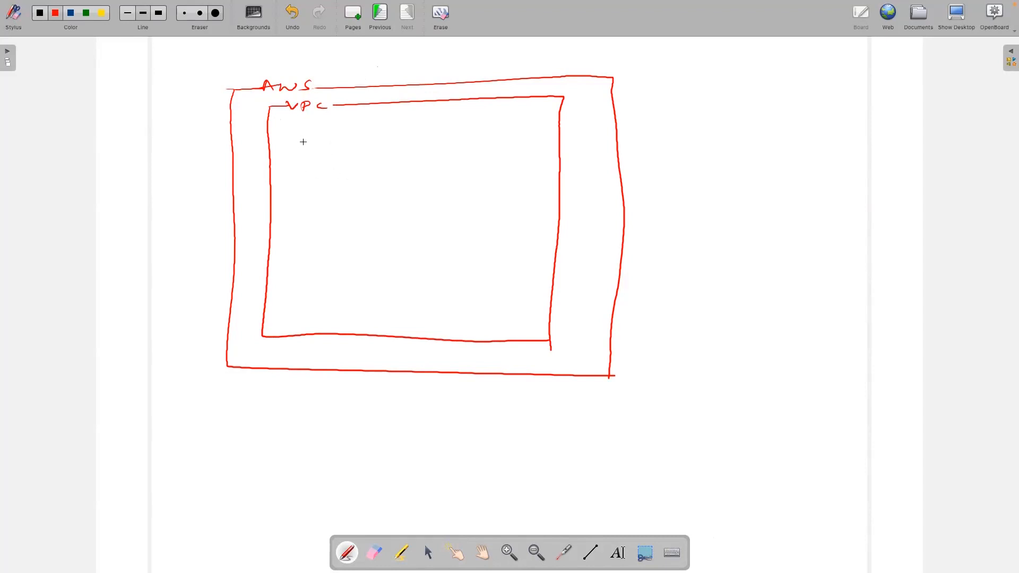
mouse_move(366, 93)
mouse_down()
mouse_move(387, 104)
mouse_move(417, 94)
mouse_up()
click(427, 97)
Draw two red rectangles, one above the other, inside the VPC box.
mouse_move(326, 141)
mouse_down()
mouse_move(328, 185)
mouse_move(464, 183)
mouse_up()
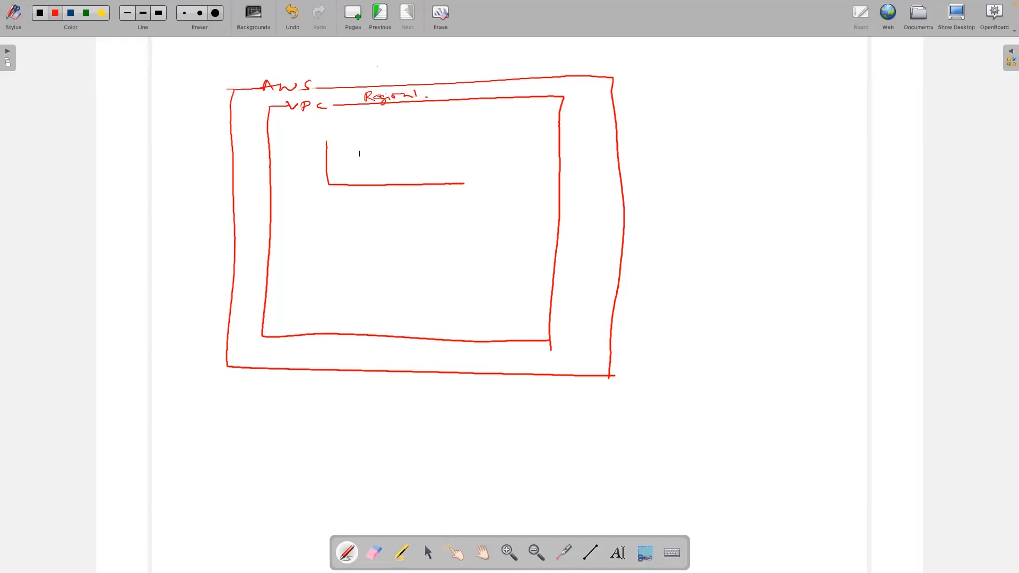
mouse_move(323, 139)
mouse_down()
mouse_move(473, 138)
mouse_move(476, 180)
mouse_move(458, 186)
mouse_up()
mouse_move(330, 234)
mouse_down()
mouse_move(457, 233)
mouse_move(482, 248)
mouse_move(482, 288)
mouse_up()
mouse_move(323, 234)
mouse_down()
mouse_move(326, 291)
mouse_move(489, 280)
mouse_up()
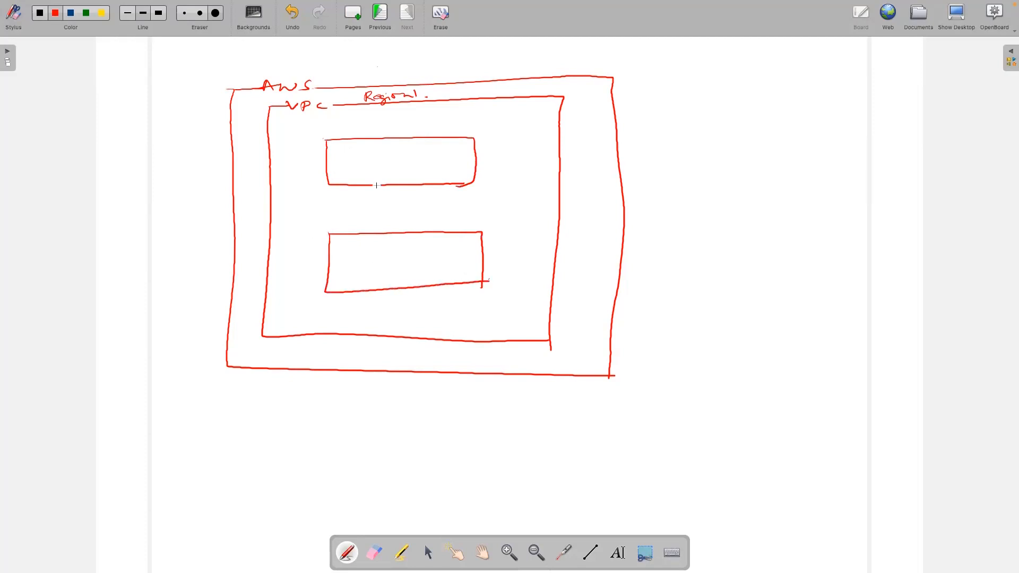
Label the upper rectangle AZA and the lower rectangle AZB.
mouse_move(329, 309)
mouse_down()
mouse_move(334, 300)
mouse_move(340, 309)
mouse_up()
drag(330, 306, 366, 300)
drag(328, 200, 336, 197)
drag(342, 194, 357, 200)
drag(360, 194, 369, 196)
Add arrows from the AZA rectangle labelled Public Subnet and Private Subnet.
mouse_move(462, 145)
mouse_down()
mouse_move(535, 140)
mouse_move(501, 158)
mouse_move(547, 154)
mouse_up()
mouse_move(464, 185)
mouse_down()
mouse_move(525, 178)
mouse_move(542, 180)
mouse_move(510, 195)
mouse_move(553, 197)
mouse_up()
drag(548, 194, 564, 191)
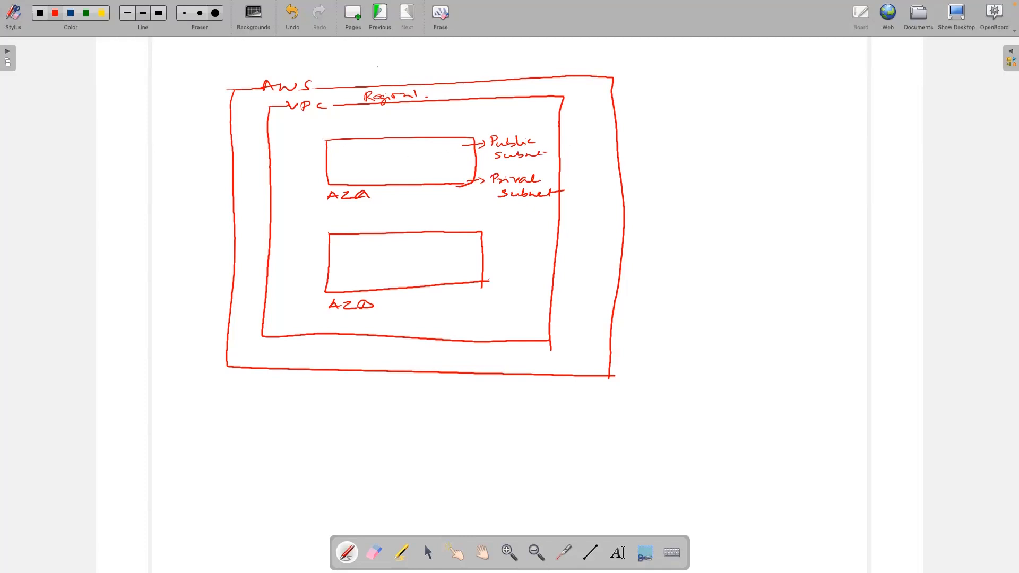
Draw a VM box inside the AZA rectangle and label it EC2 Instance in green.
mouse_move(354, 151)
mouse_down()
mouse_move(353, 167)
mouse_move(389, 166)
mouse_move(377, 149)
mouse_move(399, 149)
mouse_move(384, 167)
mouse_move(364, 163)
mouse_move(371, 153)
mouse_up()
mouse_move(373, 164)
mouse_down()
mouse_move(377, 154)
mouse_move(388, 166)
mouse_move(413, 159)
mouse_up()
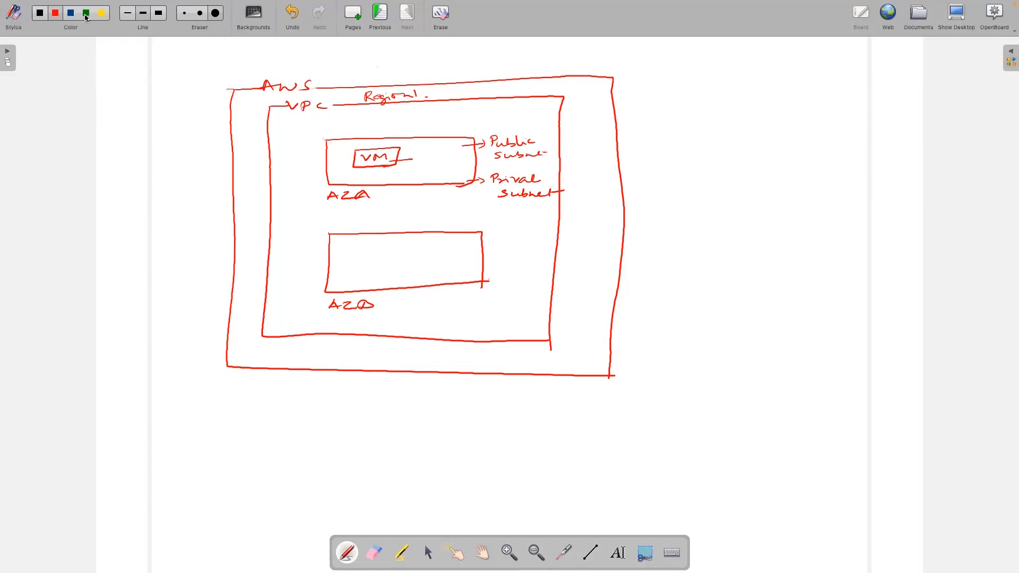
drag(409, 167, 422, 177)
drag(425, 170, 488, 168)
drag(354, 166, 397, 165)
Draw a green VM box inside the lower AZ rectangle and label the rectangle's edge Private Netw.
mouse_move(352, 247)
mouse_down()
mouse_move(352, 270)
mouse_move(390, 268)
mouse_move(391, 246)
mouse_move(388, 270)
mouse_up()
mouse_move(475, 275)
mouse_down()
mouse_move(549, 268)
mouse_move(517, 286)
mouse_move(550, 284)
mouse_up()
drag(357, 254, 381, 260)
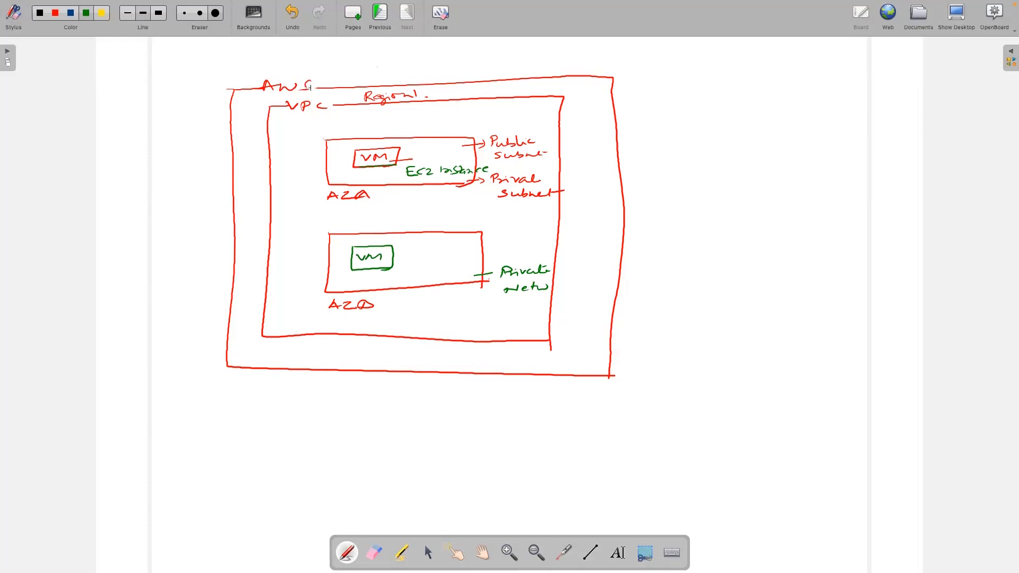
Write the address range 10.0.0.0/16 in blue below the VPC box and underline it.
click(70, 13)
mouse_move(380, 341)
mouse_down()
mouse_move(380, 350)
mouse_move(460, 344)
mouse_move(465, 362)
mouse_move(478, 354)
mouse_up()
drag(488, 343, 487, 352)
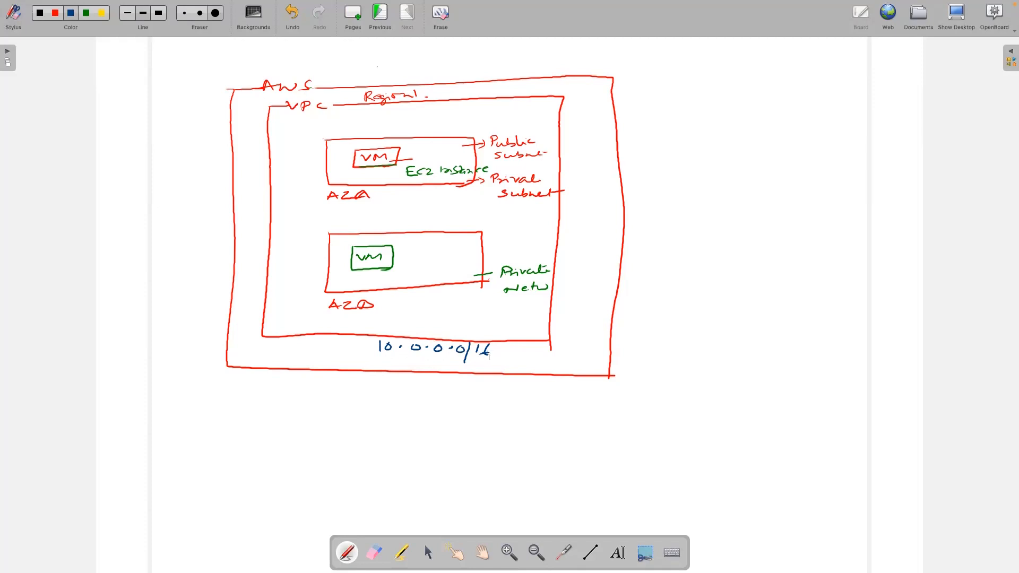
drag(380, 352, 462, 354)
Underline both availability zone labels in blue and retrace the public and private subnet arrows.
drag(330, 205, 372, 203)
drag(330, 314, 375, 314)
drag(462, 145, 481, 148)
drag(463, 184, 480, 185)
Draw a dashed blue boundary around the AZA rectangle and its subnet labels.
mouse_move(297, 164)
mouse_down()
mouse_move(306, 208)
mouse_move(522, 209)
mouse_up()
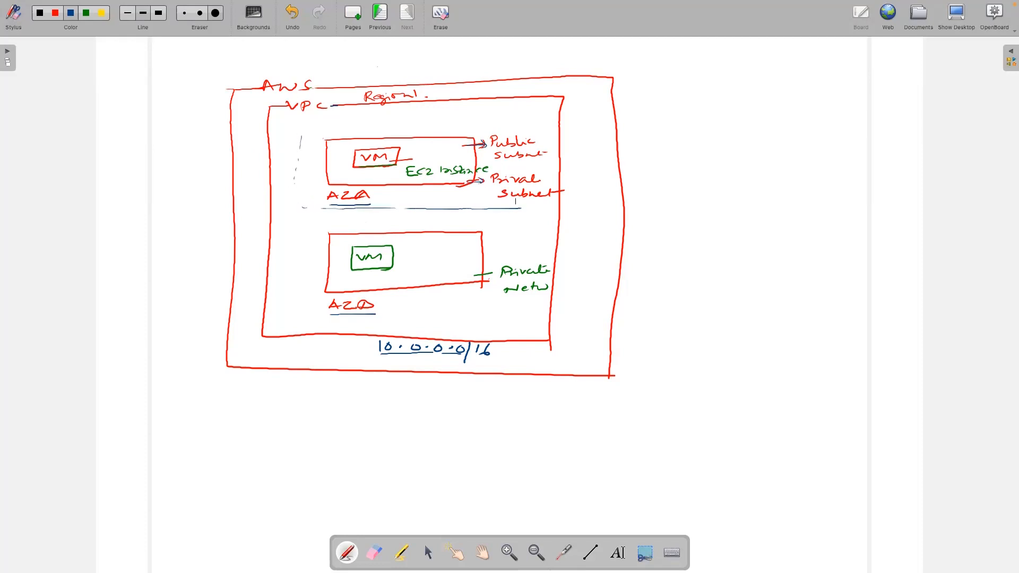
drag(301, 134, 554, 128)
drag(300, 136, 301, 214)
Write the address range 10.0.0.0/24 below the dashed AZA boundary and underline the 24.
drag(424, 213, 428, 218)
drag(435, 214, 437, 217)
drag(440, 217, 459, 217)
drag(457, 212, 469, 217)
drag(474, 214, 476, 218)
drag(490, 209, 484, 225)
drag(496, 214, 520, 219)
mouse_move(517, 212)
mouse_down()
mouse_move(501, 227)
mouse_move(519, 224)
mouse_up()
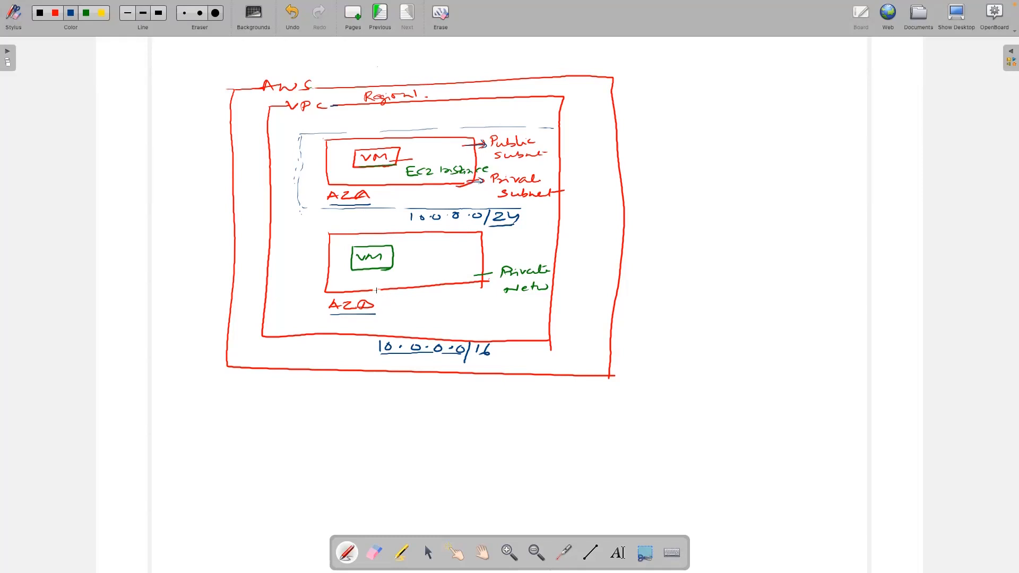
Write the address range 10.0.1.0/24 beside the lower availability zone label and underline it.
mouse_move(392, 298)
mouse_down()
mouse_move(392, 309)
mouse_move(475, 298)
mouse_move(512, 307)
mouse_up()
click(444, 301)
click(462, 300)
drag(390, 313, 452, 309)
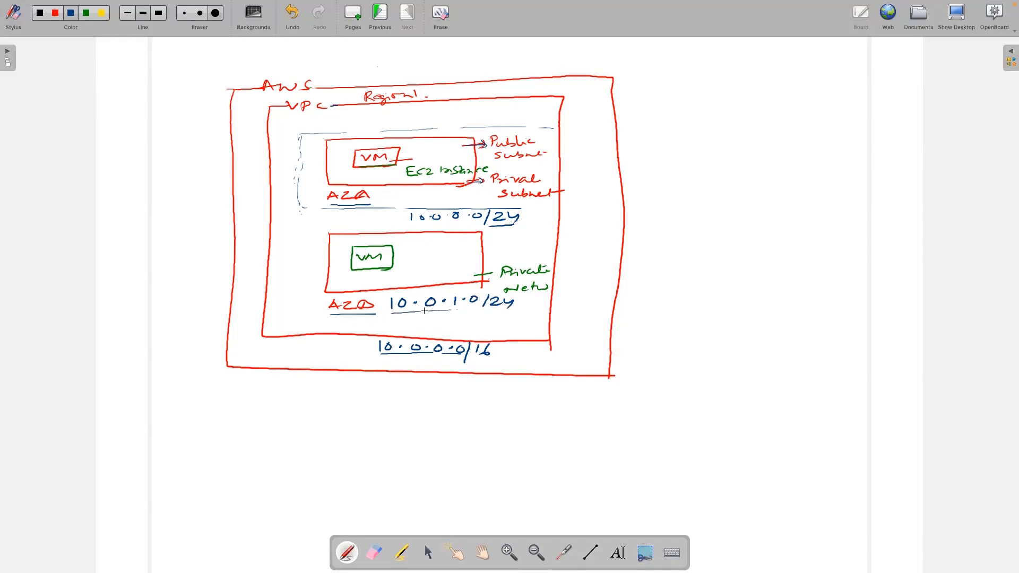
drag(391, 313, 479, 308)
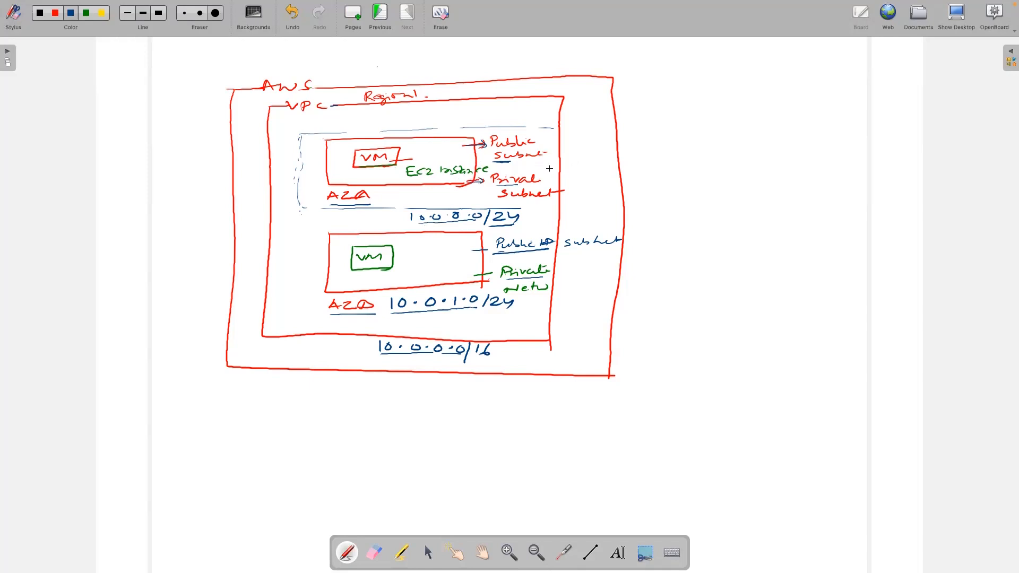
Draw an IGW circle on the VPC edge linking the subnets to an Internet cloud, and underline the lower VM box.
mouse_move(546, 195)
mouse_down()
mouse_move(541, 204)
mouse_move(559, 217)
mouse_move(567, 194)
mouse_move(533, 202)
mouse_move(544, 213)
mouse_move(572, 205)
mouse_up()
mouse_move(466, 181)
mouse_down()
mouse_move(542, 206)
mouse_move(663, 197)
mouse_move(677, 208)
mouse_move(745, 180)
mouse_move(689, 176)
mouse_move(687, 196)
mouse_move(763, 185)
mouse_up()
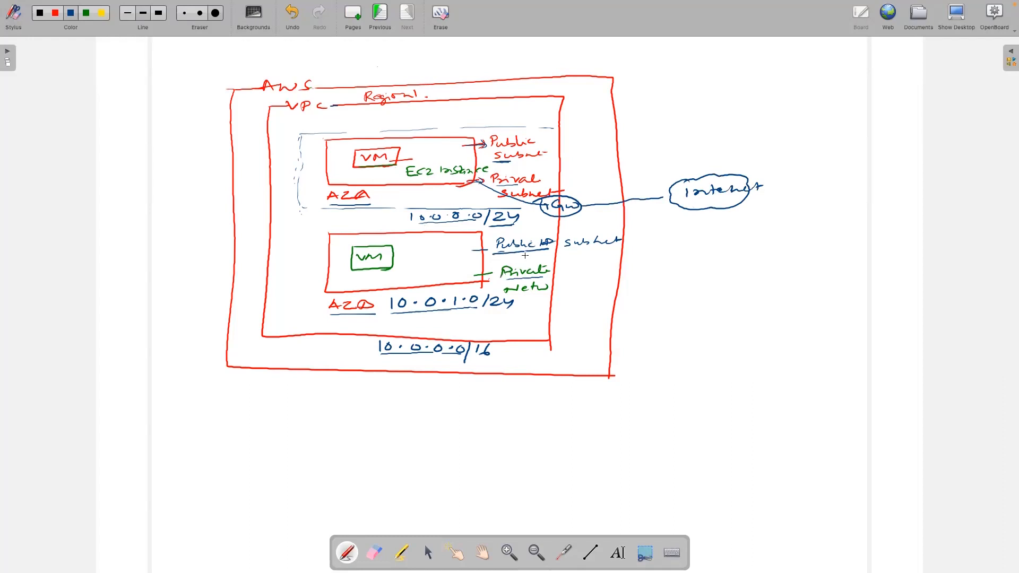
mouse_move(484, 243)
mouse_down()
mouse_move(550, 216)
mouse_move(556, 226)
mouse_up()
drag(351, 269, 393, 269)
Add a new page and write the underlined heading VPC components in blue.
click(353, 16)
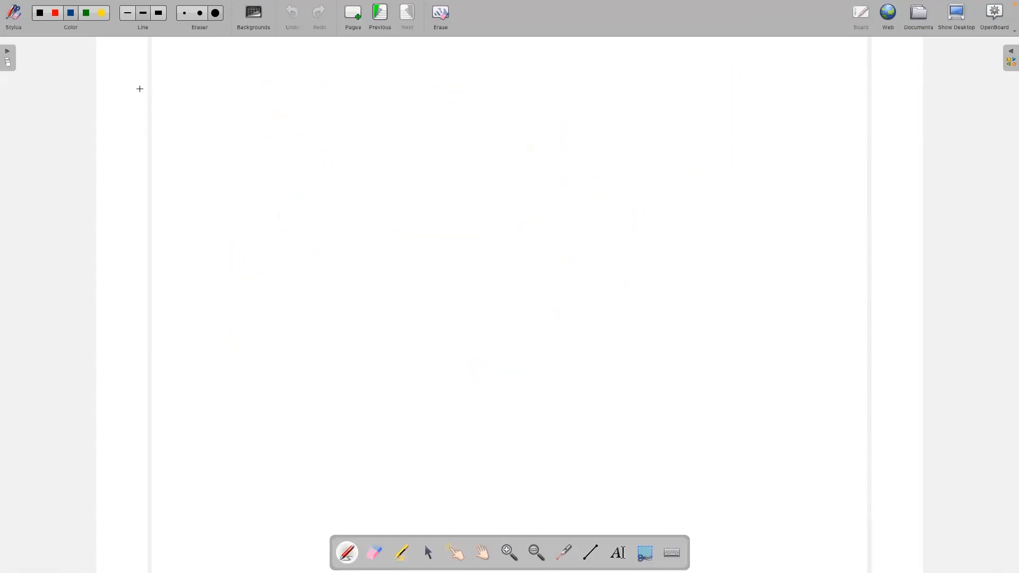
drag(205, 76, 221, 80)
drag(244, 76, 269, 85)
drag(278, 78, 396, 76)
drag(198, 95, 408, 87)
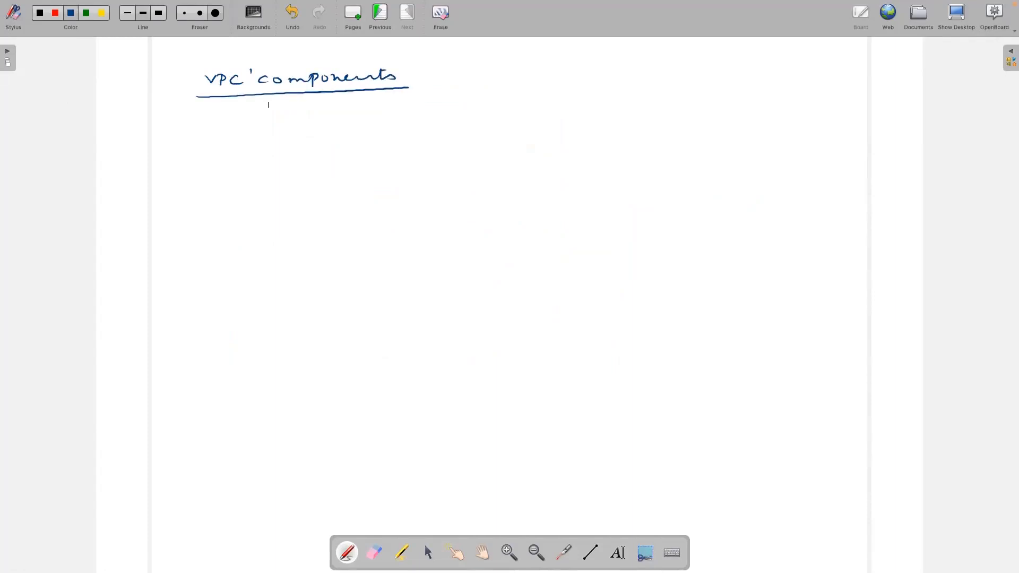
List VPC as the first component and draw a large blue box beside the list.
drag(218, 129, 310, 131)
mouse_move(518, 131)
mouse_down()
mouse_move(531, 315)
mouse_move(829, 313)
mouse_up()
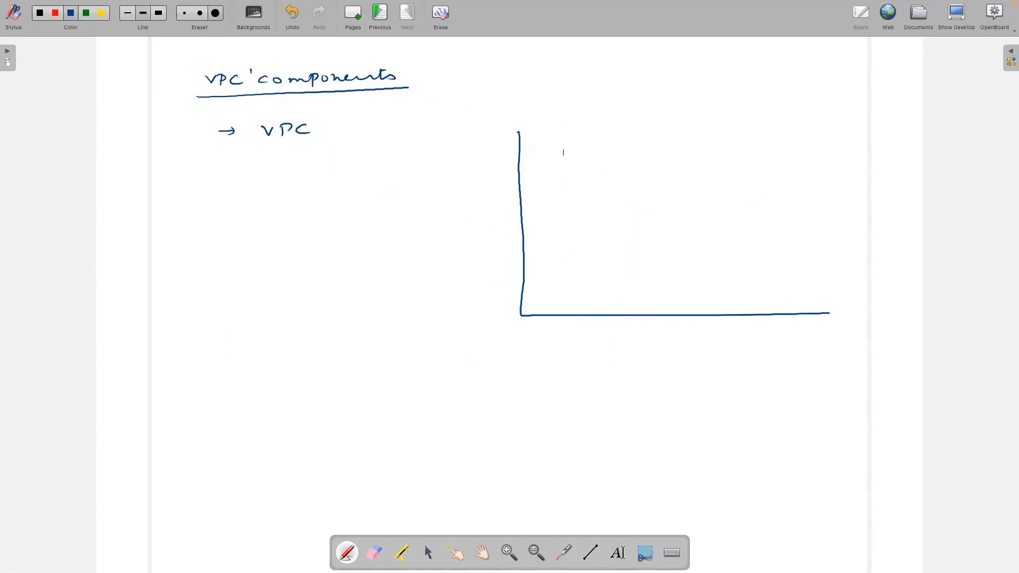
mouse_move(516, 129)
mouse_down()
mouse_move(778, 119)
mouse_move(802, 127)
mouse_move(796, 317)
mouse_up()
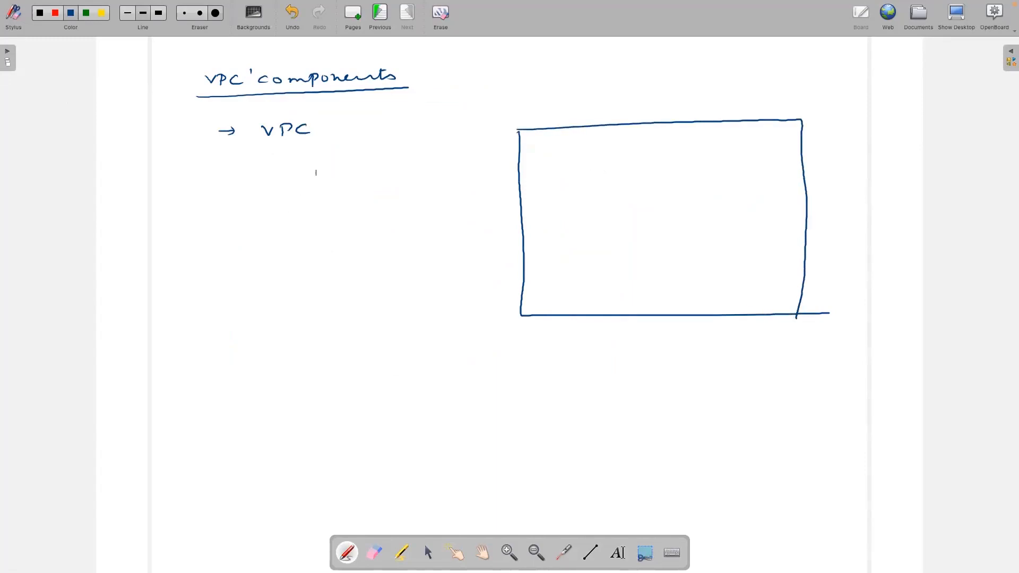
Label the large box VPC and add Subnet, Internet Gateway and Route table to the component list.
drag(215, 158, 228, 163)
drag(560, 119, 581, 126)
drag(601, 119, 598, 127)
mouse_move(279, 150)
mouse_down()
mouse_move(276, 161)
mouse_move(355, 151)
mouse_up()
mouse_move(219, 195)
mouse_down()
mouse_move(435, 185)
mouse_move(481, 198)
mouse_up()
mouse_move(214, 228)
mouse_down()
mouse_move(322, 227)
mouse_move(332, 216)
mouse_move(425, 221)
mouse_up()
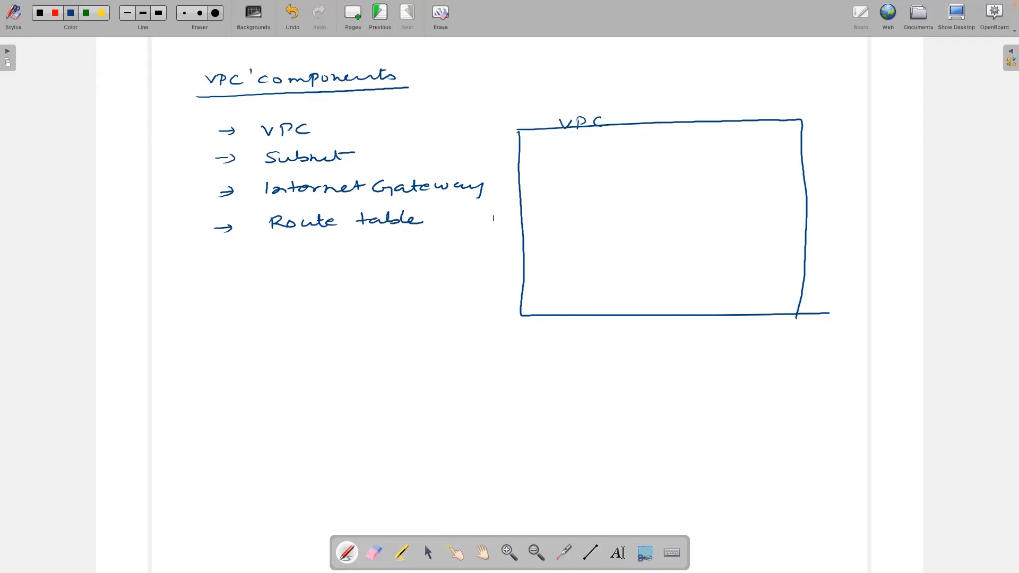
Underline VPC and Subnet in the list, and draw a rectangle labelled AZ1 and Subnet inside the VPC box.
drag(265, 140, 296, 139)
drag(266, 168, 302, 168)
mouse_move(549, 153)
mouse_down()
mouse_move(555, 141)
mouse_move(567, 150)
mouse_up()
mouse_move(579, 140)
mouse_down()
mouse_move(580, 153)
mouse_move(701, 157)
mouse_move(710, 193)
mouse_up()
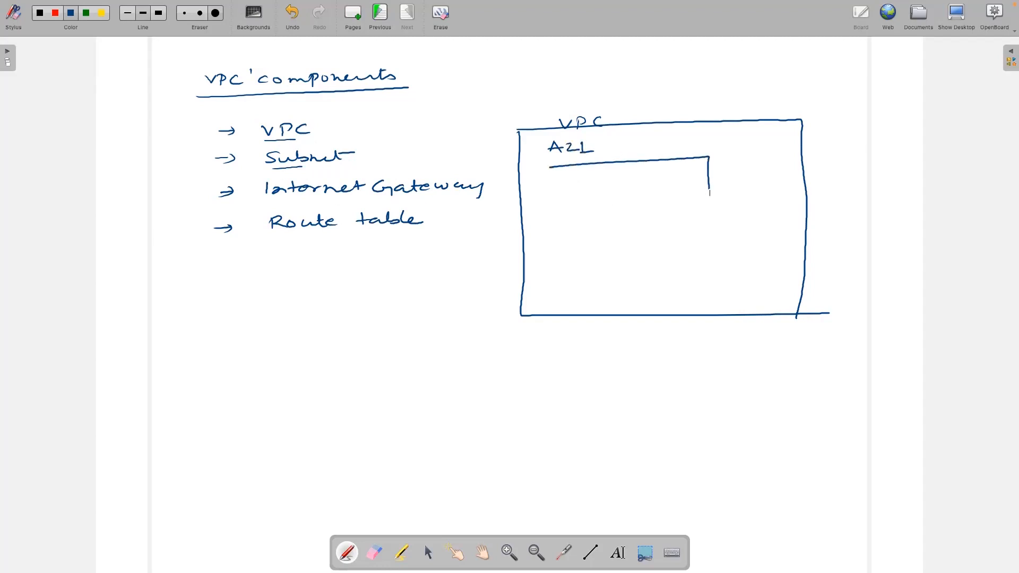
mouse_move(550, 170)
mouse_down()
mouse_move(552, 207)
mouse_move(716, 198)
mouse_up()
mouse_move(653, 149)
mouse_down()
mouse_move(645, 155)
mouse_move(726, 143)
mouse_up()
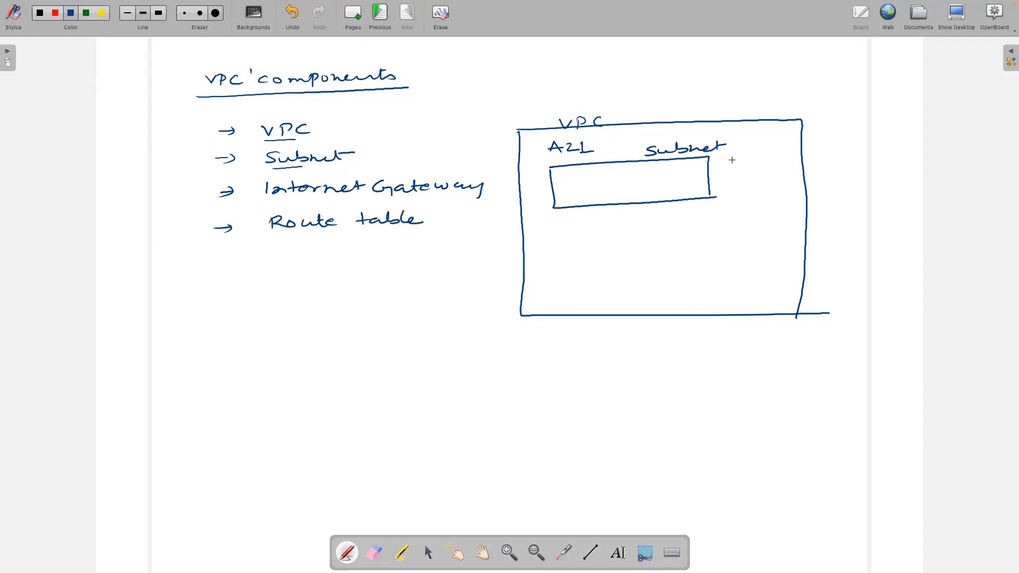
Add green arrows labelled Private and Public from the AZ1 subnet rectangle.
click(102, 13)
mouse_move(704, 166)
mouse_down()
mouse_move(788, 159)
mouse_move(774, 165)
mouse_up()
drag(696, 191, 787, 189)
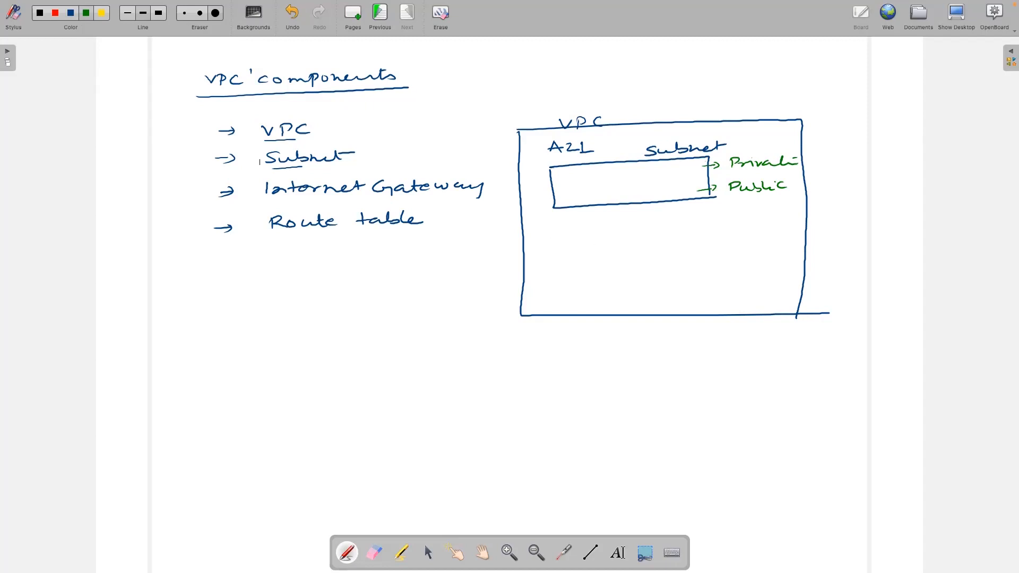
Draw a green rectangle labelled AZ2 and Private subnet below AZ1, and add Subnet after AZ1's Private and Public labels.
mouse_move(559, 227)
mouse_down()
mouse_move(710, 224)
mouse_move(707, 258)
mouse_up()
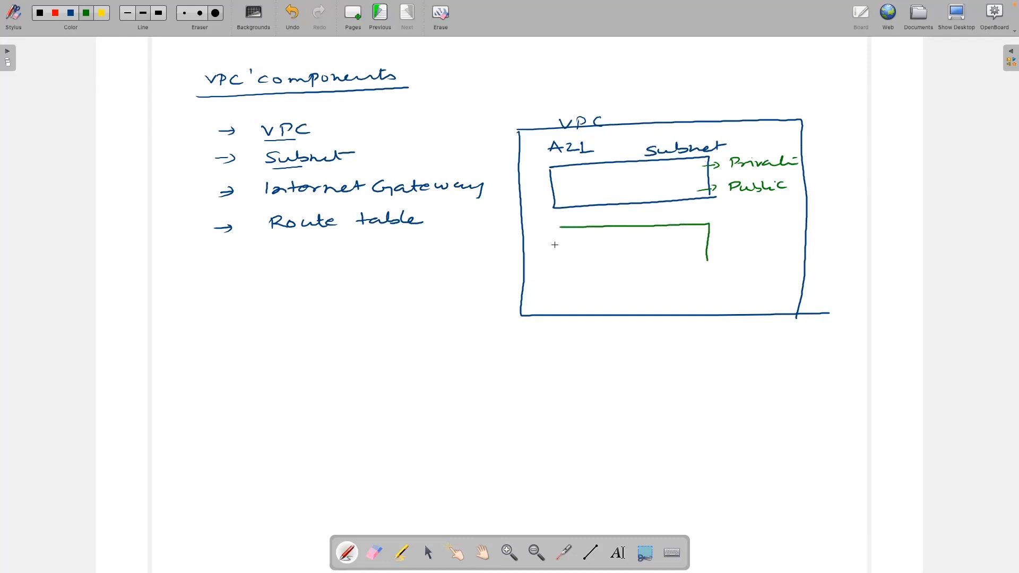
mouse_move(555, 227)
mouse_down()
mouse_move(552, 276)
mouse_move(714, 263)
mouse_up()
drag(569, 293, 610, 293)
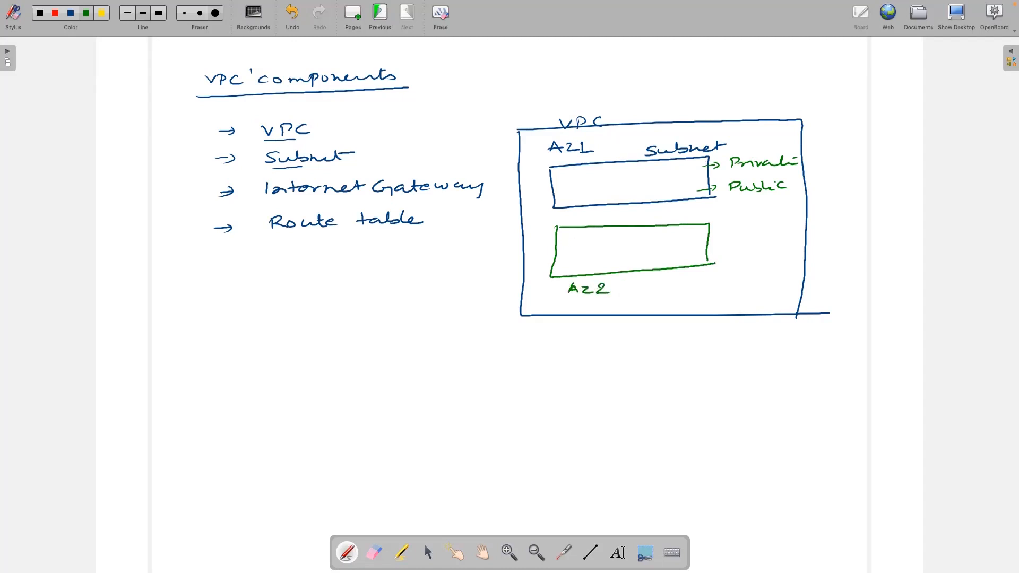
mouse_move(708, 231)
mouse_down()
mouse_move(792, 225)
mouse_move(760, 249)
mouse_move(810, 245)
mouse_up()
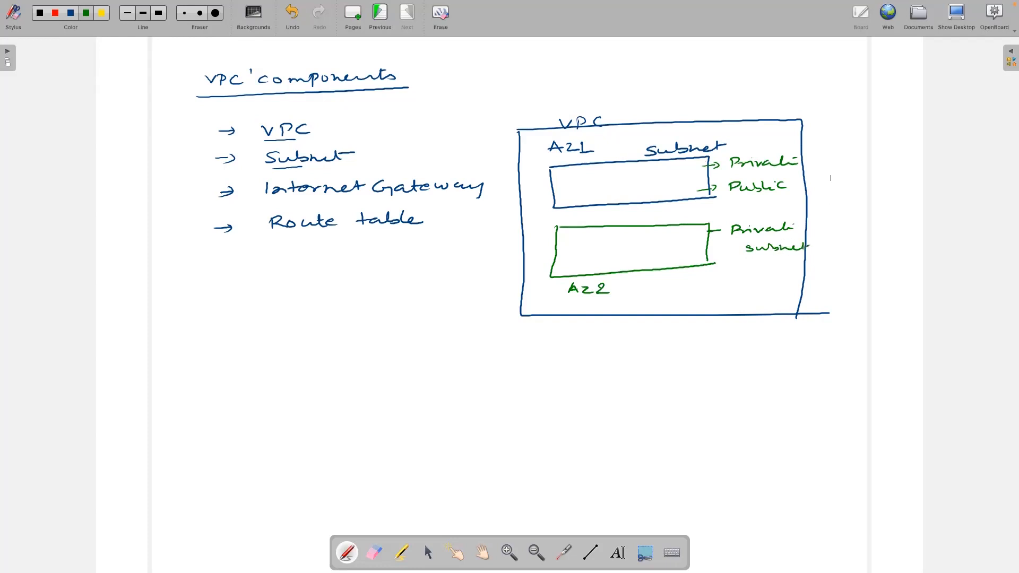
drag(816, 159, 888, 153)
mouse_move(831, 179)
mouse_down()
mouse_move(838, 187)
mouse_move(898, 180)
mouse_up()
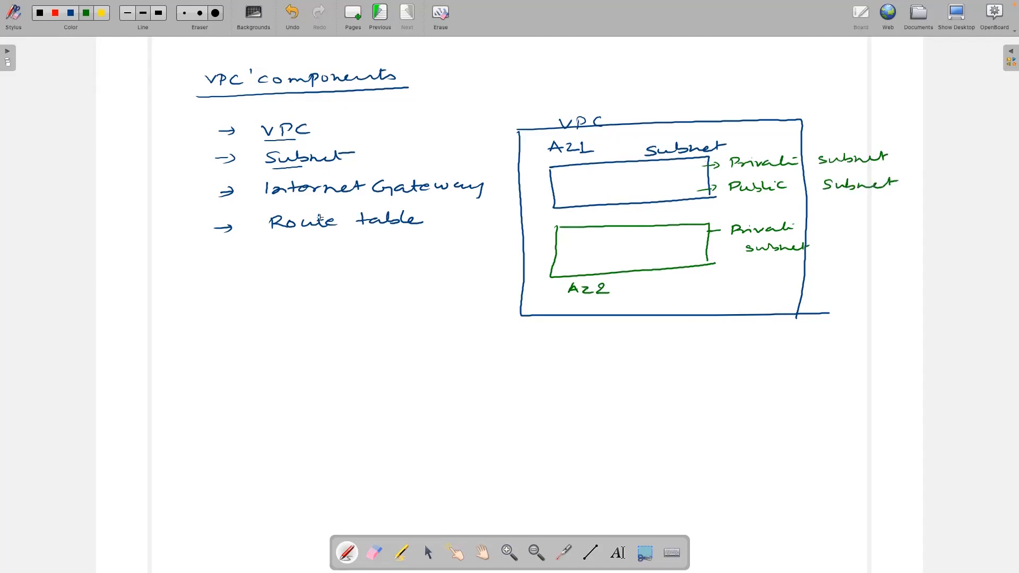
Underline Internet Gateway, Private and Public, and draw a crossed circle on the VPC border linked to Public, labelled Internet Gateway and Internet.
drag(274, 201, 446, 196)
mouse_move(805, 195)
mouse_down()
mouse_move(790, 193)
mouse_move(784, 211)
mouse_move(807, 217)
mouse_move(807, 197)
mouse_up()
drag(724, 171, 772, 166)
mouse_move(724, 196)
mouse_down()
mouse_move(772, 194)
mouse_move(753, 203)
mouse_move(823, 221)
mouse_up()
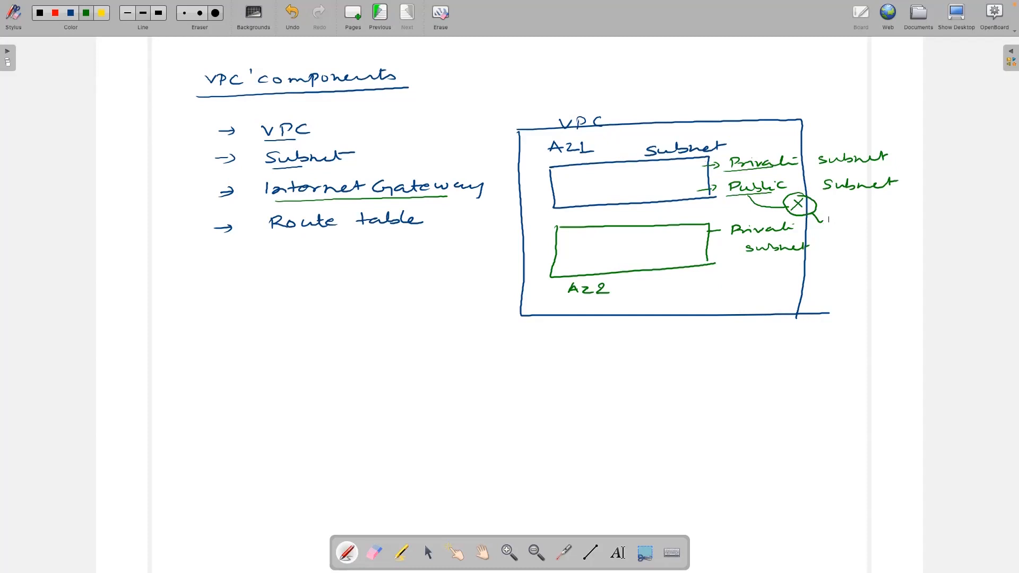
mouse_move(832, 222)
mouse_down()
mouse_move(833, 234)
mouse_move(897, 228)
mouse_move(873, 252)
mouse_move(922, 247)
mouse_move(921, 260)
mouse_up()
drag(815, 204, 922, 203)
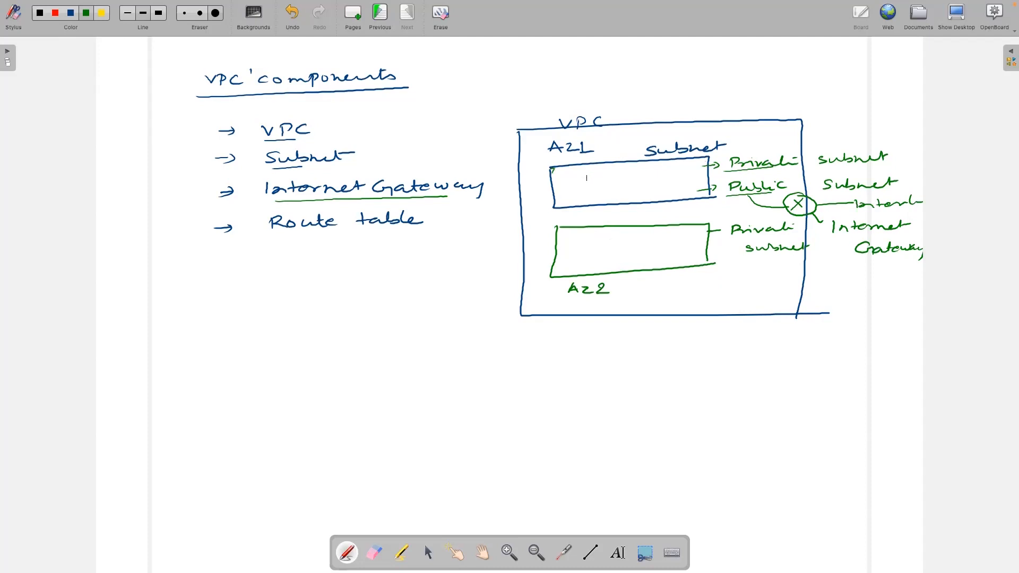
Draw a green EC2 box inside each of the AZ1 and AZ2 rectangles, and underline both AZ labels.
mouse_move(580, 183)
mouse_down()
mouse_move(616, 188)
mouse_move(614, 173)
mouse_move(615, 189)
mouse_move(584, 189)
mouse_move(608, 188)
mouse_up()
drag(718, 197, 735, 196)
drag(572, 300, 602, 297)
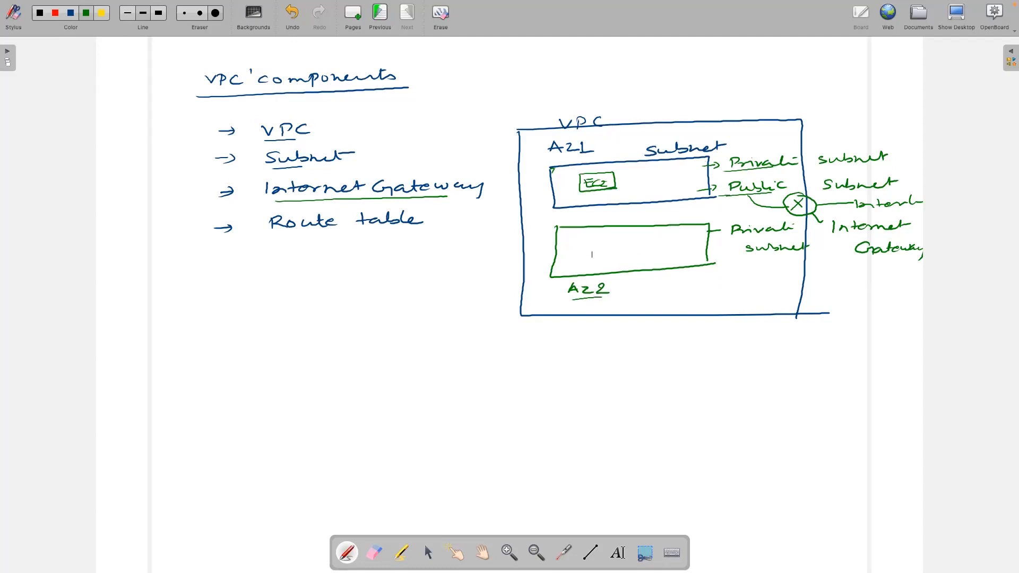
mouse_move(575, 244)
mouse_down()
mouse_move(604, 258)
mouse_move(601, 241)
mouse_move(606, 259)
mouse_move(591, 254)
mouse_move(606, 256)
mouse_up()
drag(552, 158, 580, 157)
Connect the EC2 boxes in AZ1 and AZ2 with a red two-way arrow.
drag(589, 204, 590, 190)
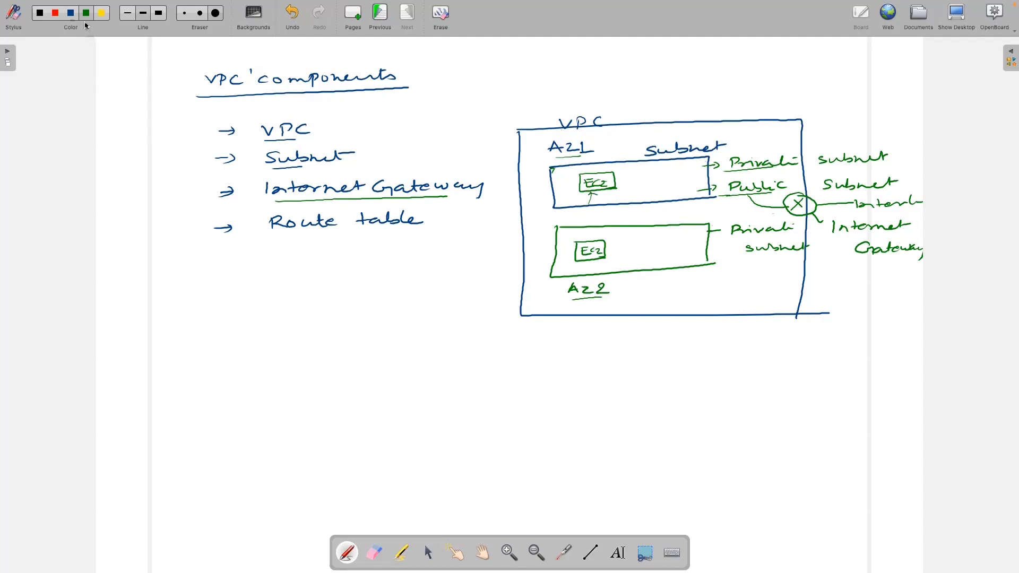
click(55, 14)
drag(588, 240, 592, 239)
drag(592, 195, 585, 239)
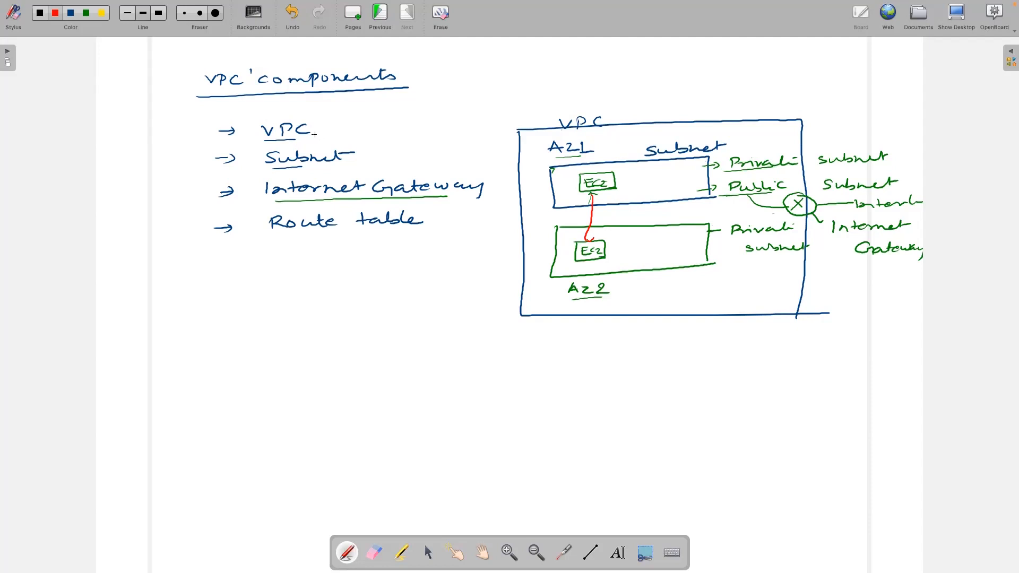
Tick VPC, Subnet and Internet Gateway in red, underline Route table, and write 10.0.0.0/16 above the VPC box.
mouse_move(326, 130)
mouse_down()
mouse_move(349, 128)
mouse_move(384, 157)
mouse_up()
drag(452, 197, 470, 194)
drag(280, 235, 413, 230)
mouse_move(632, 111)
mouse_down()
mouse_move(634, 120)
mouse_move(641, 111)
mouse_move(730, 117)
mouse_move(756, 108)
mouse_up()
click(656, 114)
click(703, 113)
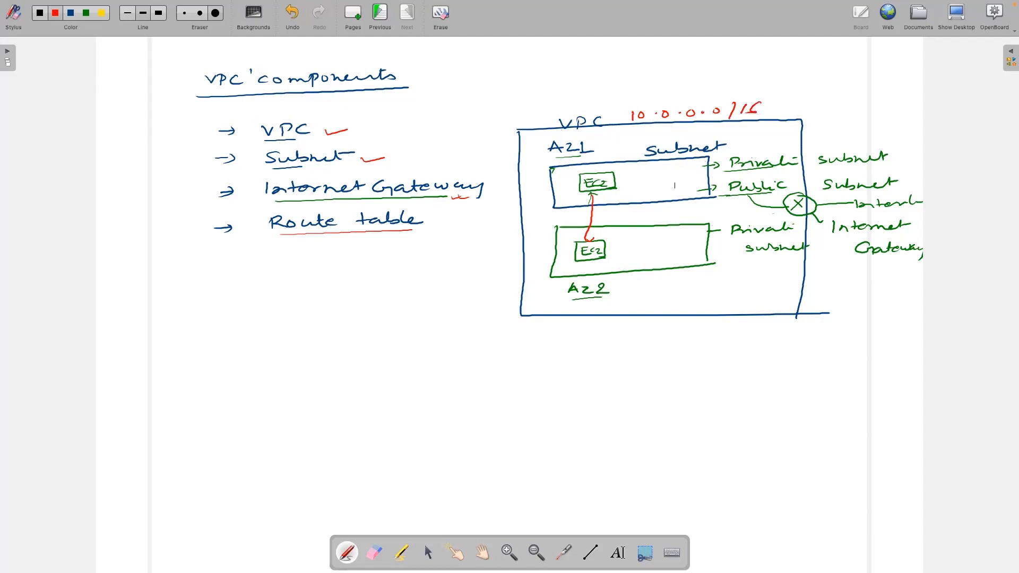
Draw a dashed red divider between AZ1 and AZ2, and write the range 10.0.0.0/24 under the AZ1 rectangle.
drag(524, 220, 807, 208)
drag(622, 204, 727, 211)
click(637, 209)
click(659, 208)
click(681, 207)
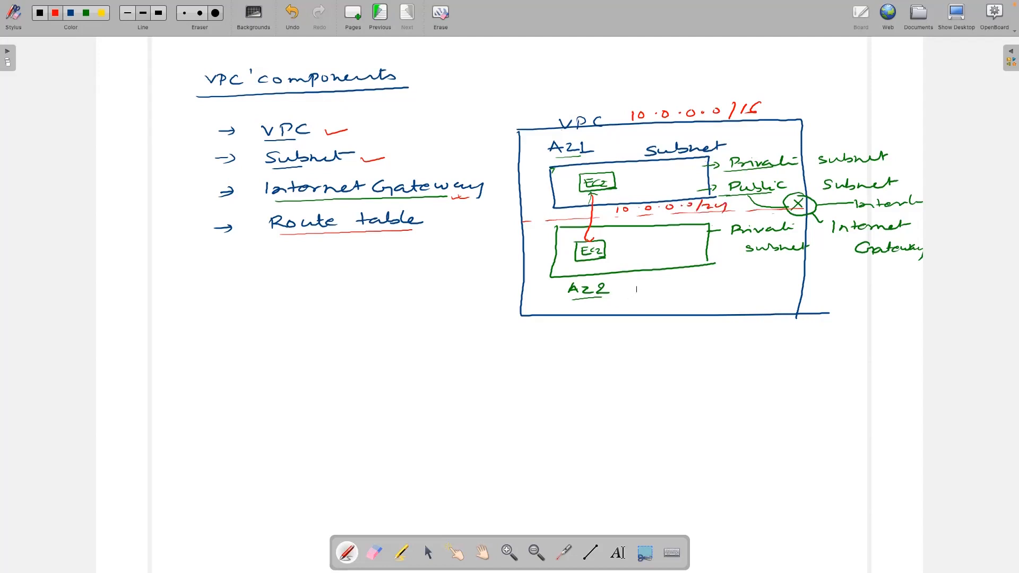
Write the range 10.0.1.0/24 below the AZ2 rectangle and underline its 1.0 part.
mouse_move(632, 276)
mouse_down()
mouse_move(631, 287)
mouse_move(717, 274)
mouse_move(726, 285)
mouse_up()
click(659, 282)
click(686, 282)
drag(736, 274, 748, 281)
drag(749, 274, 760, 290)
drag(694, 292, 724, 289)
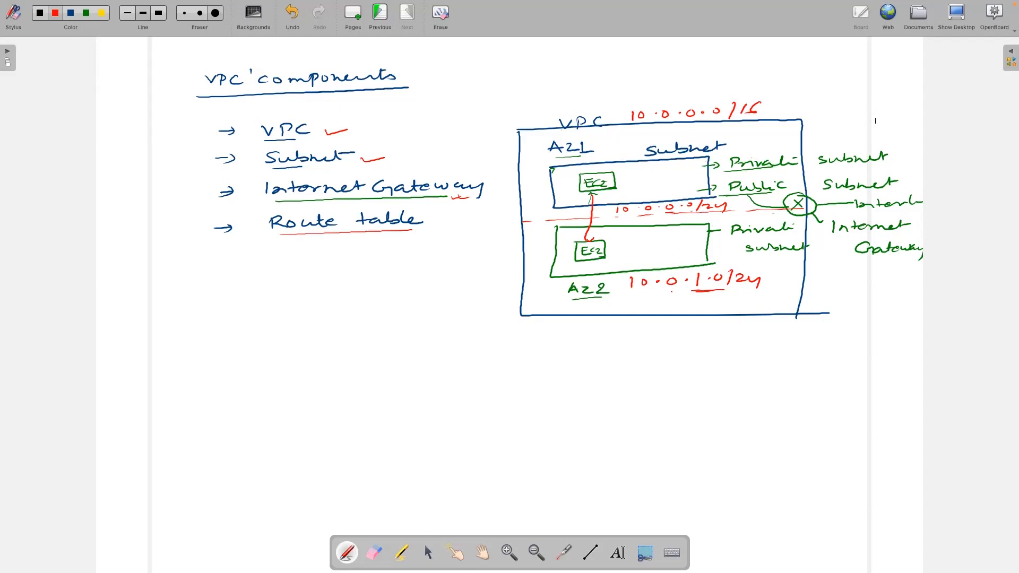
Write the route entries 10.0.0.0/16 and 0.0.0.0/0 in red outside the VPC box, above the subnet labels.
mouse_move(828, 119)
mouse_down()
mouse_move(827, 134)
mouse_move(840, 122)
mouse_move(899, 120)
mouse_up()
click(857, 126)
click(888, 124)
mouse_move(855, 123)
mouse_down()
mouse_move(849, 129)
mouse_move(913, 128)
mouse_up()
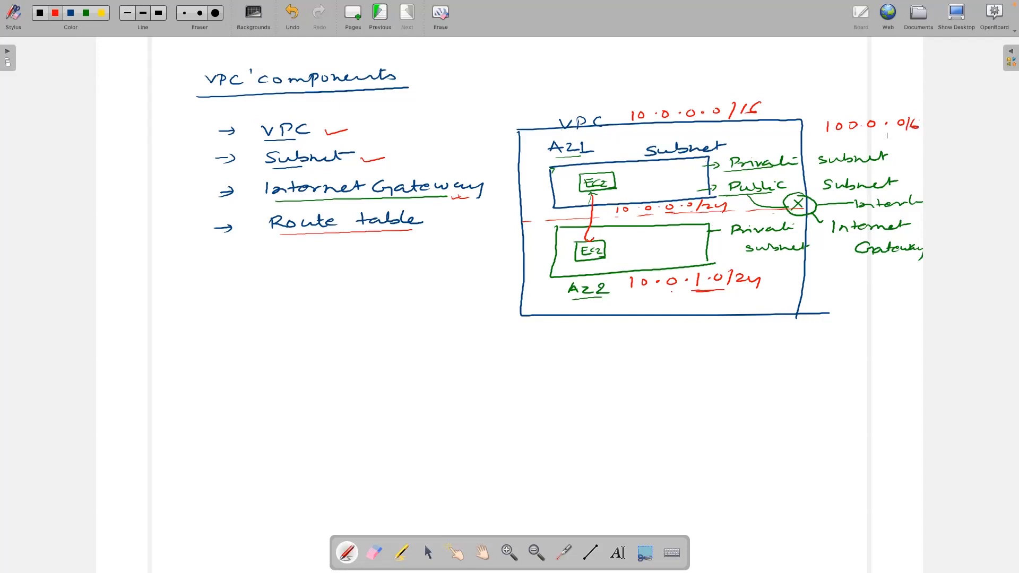
mouse_move(836, 137)
mouse_down()
mouse_move(832, 145)
mouse_move(889, 139)
mouse_up()
click(849, 141)
click(874, 141)
drag(898, 136, 897, 139)
mouse_move(908, 133)
mouse_down()
mouse_move(902, 147)
mouse_move(914, 140)
mouse_up()
Underline the first route entry and Route table, link the VPC range to that entry with an arrow, and mark IGW under 0.0.0.0/0.
drag(827, 132, 900, 125)
drag(282, 236, 412, 230)
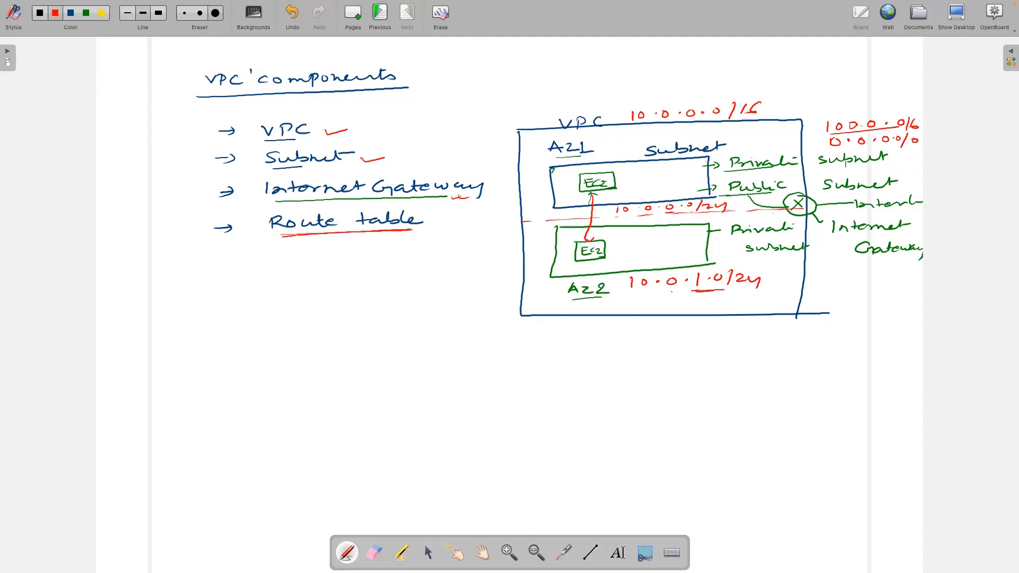
drag(822, 132, 894, 129)
drag(779, 112, 823, 127)
drag(845, 150, 904, 149)
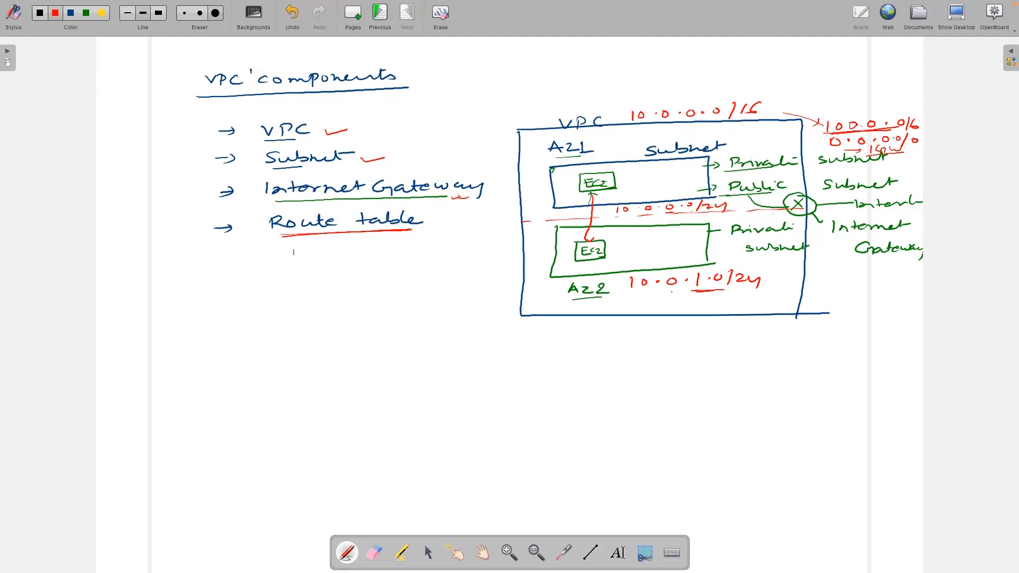
drag(273, 235, 269, 236)
Add a new page with the underlined heading Route table, and draw a large red box below it.
click(348, 25)
mouse_move(181, 80)
mouse_down()
mouse_move(182, 71)
mouse_move(199, 82)
mouse_move(292, 80)
mouse_move(294, 92)
mouse_up()
mouse_move(247, 152)
mouse_down()
mouse_move(533, 148)
mouse_move(527, 311)
mouse_up()
mouse_move(247, 153)
mouse_down()
mouse_move(239, 350)
mouse_move(577, 346)
mouse_up()
drag(536, 316, 531, 345)
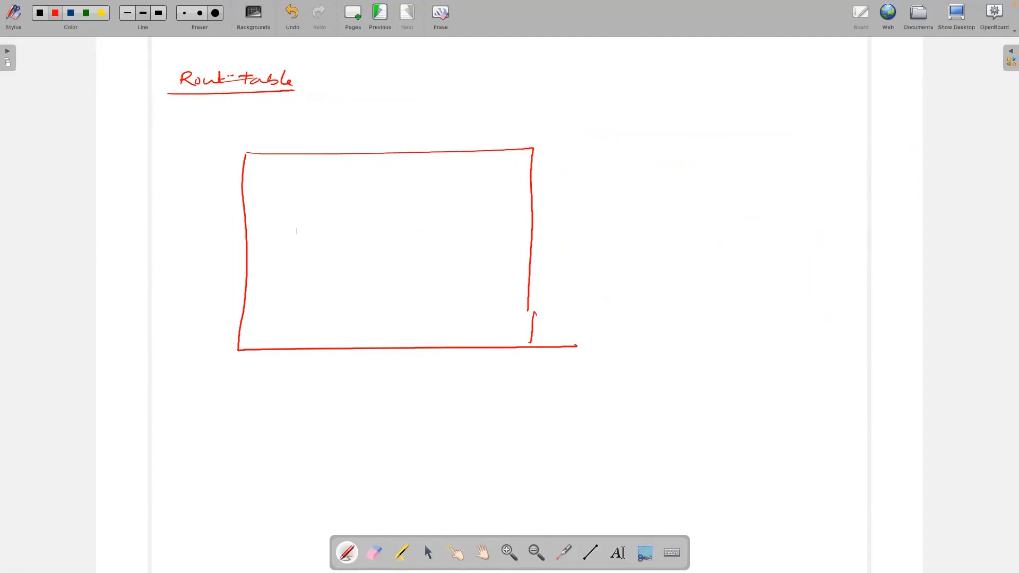
Divide the large box with a horizontal line, and draw a rectangle labelled AZ1 in its upper half.
drag(289, 243, 531, 235)
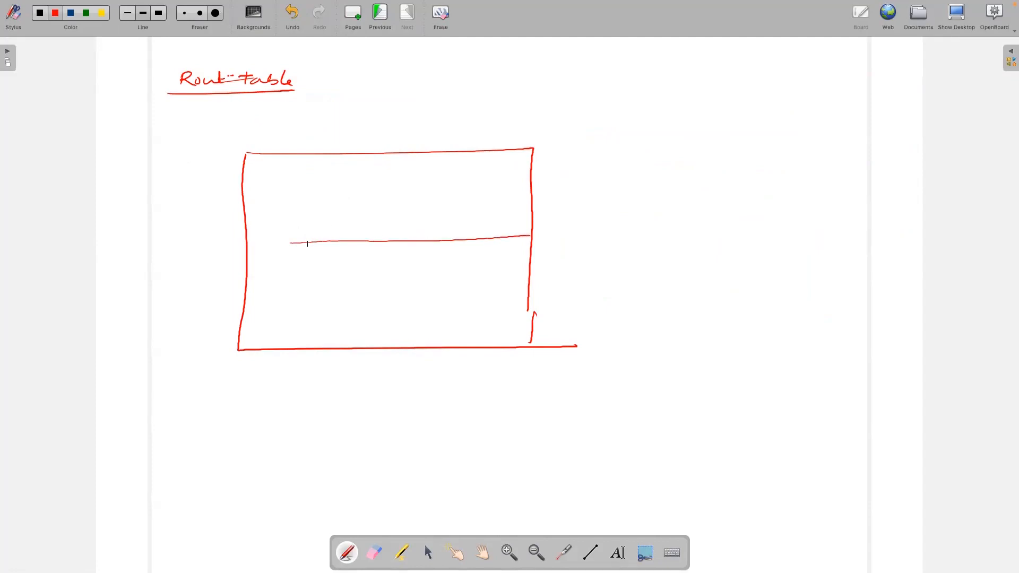
drag(253, 246, 291, 242)
mouse_move(298, 173)
mouse_down()
mouse_move(301, 218)
mouse_move(468, 211)
mouse_move(452, 167)
mouse_move(476, 202)
mouse_move(449, 212)
mouse_move(298, 170)
mouse_move(348, 160)
mouse_move(366, 169)
mouse_up()
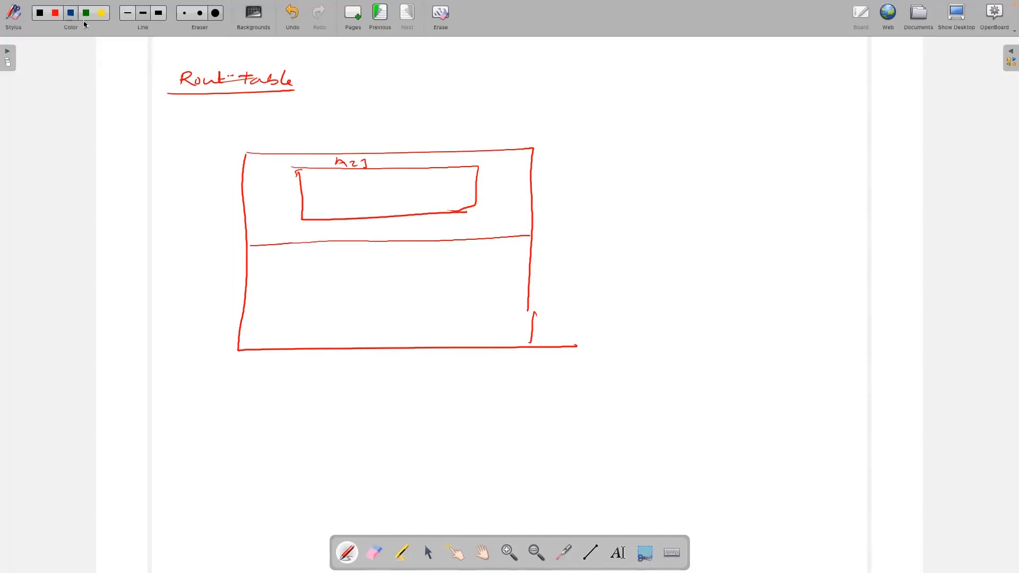
Draw two small blue boxes inside AZ1, with the addresses 10.0.1.0/24 and 10.0.1.1/24 beside them.
mouse_move(324, 181)
mouse_down()
mouse_move(355, 199)
mouse_move(374, 182)
mouse_move(353, 199)
mouse_move(459, 183)
mouse_move(463, 193)
mouse_move(484, 184)
mouse_move(495, 194)
mouse_up()
click(432, 187)
mouse_move(342, 206)
mouse_down()
mouse_move(350, 217)
mouse_move(385, 214)
mouse_move(377, 201)
mouse_move(385, 215)
mouse_move(410, 204)
mouse_up()
mouse_move(420, 202)
mouse_down()
mouse_move(466, 206)
mouse_move(463, 215)
mouse_move(507, 201)
mouse_up()
click(440, 204)
click(455, 203)
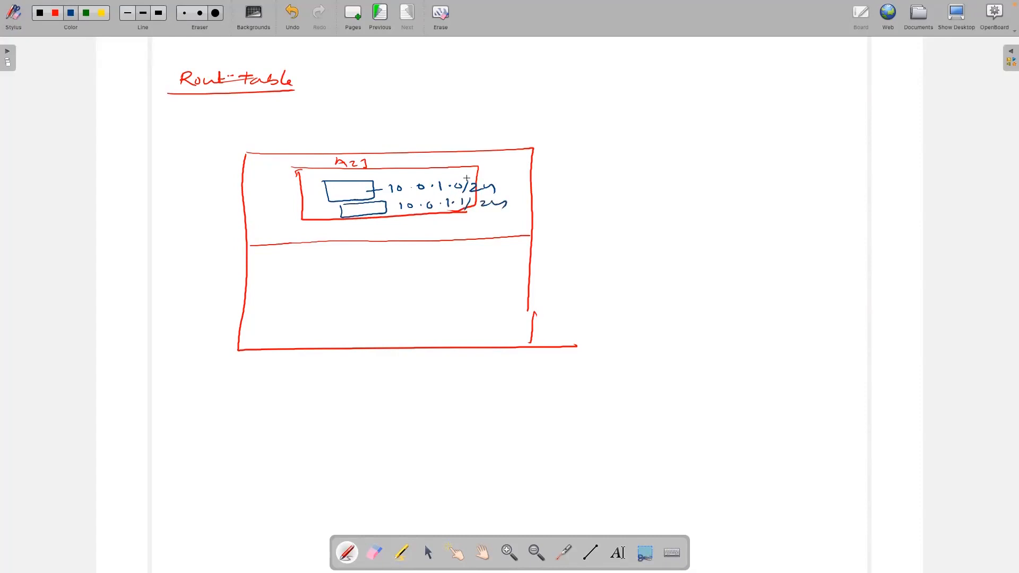
Correct the last address digits to 1 and 2, label the boxes EC1 and EC2, and title the large box VPC 10.0.0.0/16.
drag(458, 180, 470, 208)
mouse_move(336, 186)
mouse_down()
mouse_move(356, 195)
mouse_move(354, 215)
mouse_move(356, 205)
mouse_up()
mouse_move(371, 204)
mouse_down()
mouse_move(365, 213)
mouse_move(383, 211)
mouse_up()
drag(329, 139, 416, 146)
drag(425, 140, 508, 138)
click(467, 141)
drag(541, 132, 543, 145)
drag(553, 132, 547, 141)
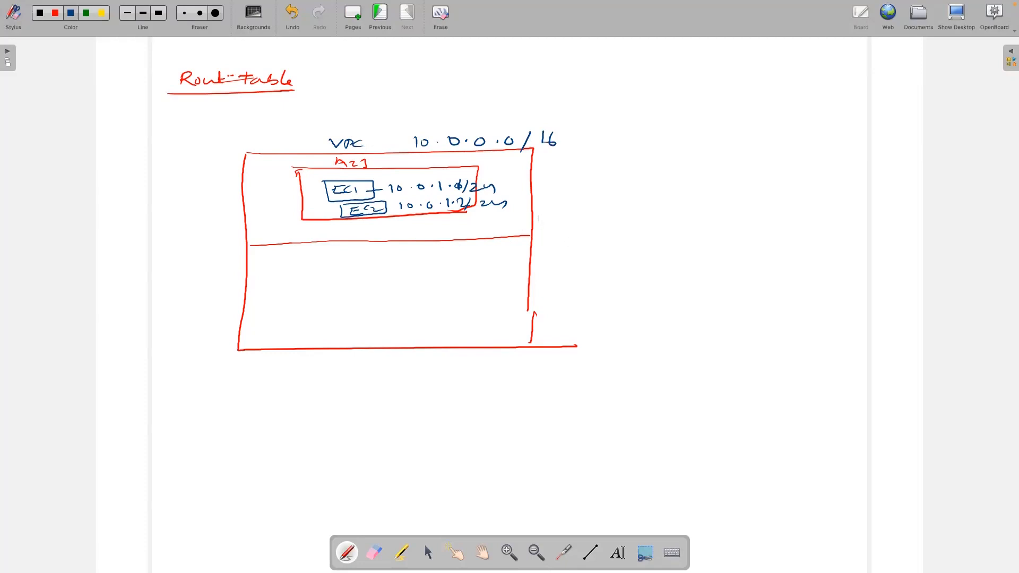
Draw an oval labelled IGW at the VPC box's edge, and a cloud labelled Internet further out.
mouse_move(547, 219)
mouse_down()
mouse_move(539, 234)
mouse_move(598, 235)
mouse_move(569, 213)
mouse_move(540, 221)
mouse_up()
mouse_move(554, 225)
mouse_down()
mouse_move(555, 239)
mouse_move(567, 235)
mouse_up()
drag(570, 227, 594, 227)
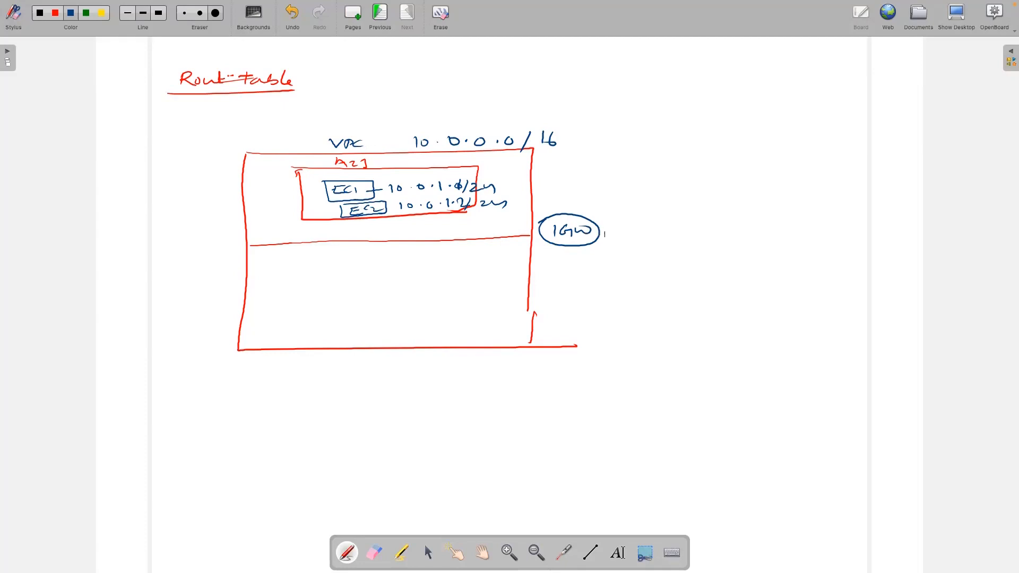
mouse_move(665, 212)
mouse_down()
mouse_move(721, 227)
mouse_move(717, 184)
mouse_move(653, 209)
mouse_move(690, 211)
mouse_up()
mouse_move(698, 202)
mouse_down()
mouse_move(714, 208)
mouse_move(728, 198)
mouse_up()
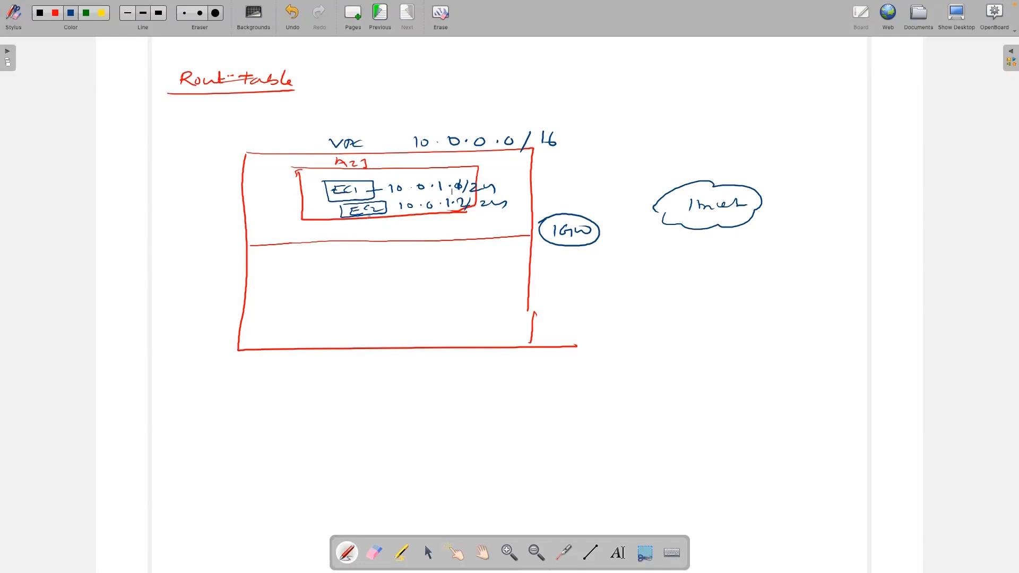
Draw arrows from AZ1 to the IGW and on to the Internet cloud, relabel the first instance EC2, and underline both instance addresses.
mouse_move(474, 192)
mouse_down()
mouse_move(552, 222)
mouse_move(539, 223)
mouse_up()
mouse_move(602, 229)
mouse_down()
mouse_move(667, 214)
mouse_move(647, 223)
mouse_up()
drag(355, 189, 363, 193)
drag(387, 197, 462, 191)
drag(401, 213, 466, 210)
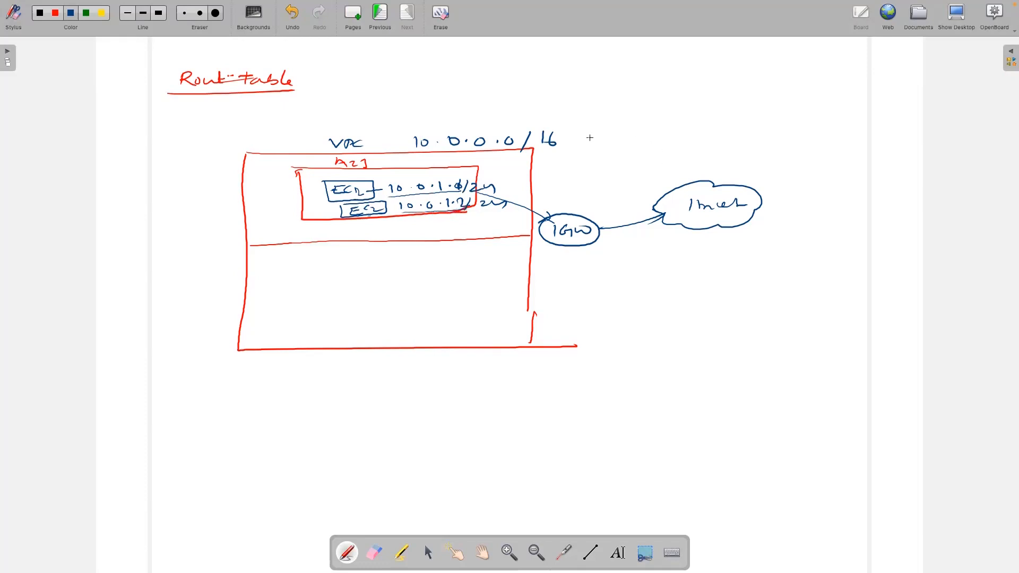
Write the headings Destination and Target above the cloud, with an underlined 10.0.0.0/16 destination followed by an arrow.
mouse_move(590, 132)
mouse_down()
mouse_move(590, 144)
mouse_move(711, 135)
mouse_up()
click(645, 136)
drag(615, 112, 725, 105)
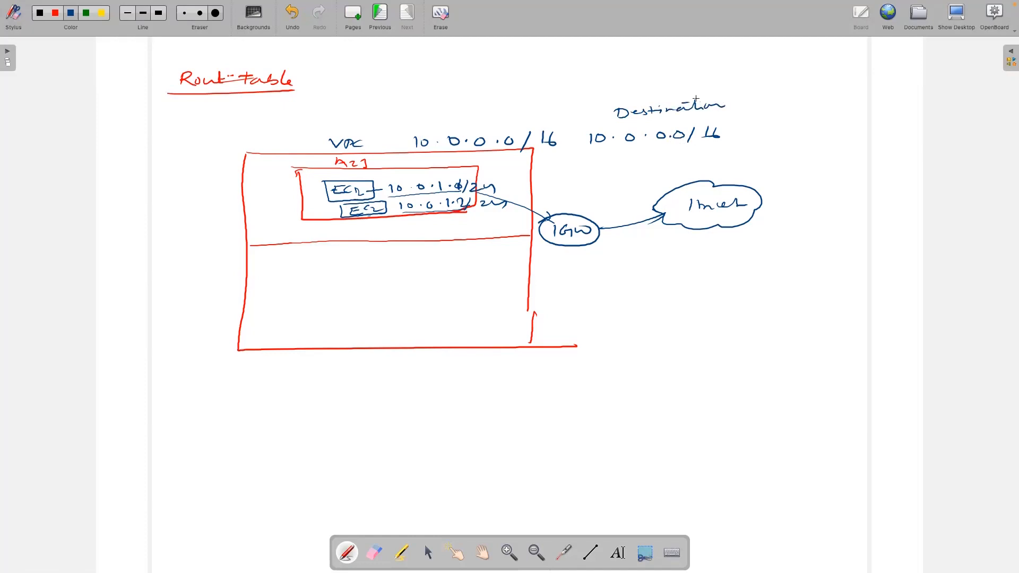
drag(787, 97, 788, 111)
drag(779, 99, 795, 98)
mouse_move(796, 102)
mouse_down()
mouse_move(833, 106)
mouse_move(841, 118)
mouse_move(860, 101)
mouse_up()
mouse_move(591, 150)
mouse_down()
mouse_move(764, 135)
mouse_move(755, 141)
mouse_move(840, 120)
mouse_up()
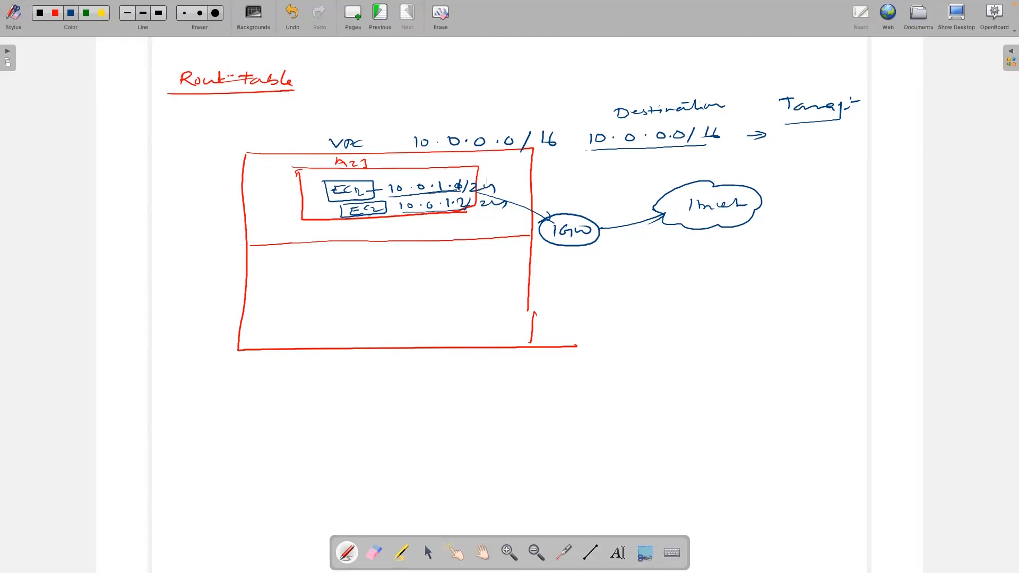
Add a second route from 0.0.0.0/0 to IGW, link them with a curved arrow, and underline the route entries.
drag(593, 168, 676, 162)
drag(689, 159, 687, 159)
mouse_move(701, 157)
mouse_down()
mouse_move(695, 170)
mouse_move(759, 159)
mouse_up()
mouse_move(759, 159)
mouse_down()
mouse_move(749, 163)
mouse_move(780, 162)
mouse_up()
mouse_move(794, 153)
mouse_down()
mouse_move(791, 160)
mouse_move(830, 152)
mouse_move(826, 165)
mouse_move(711, 159)
mouse_move(728, 163)
mouse_up()
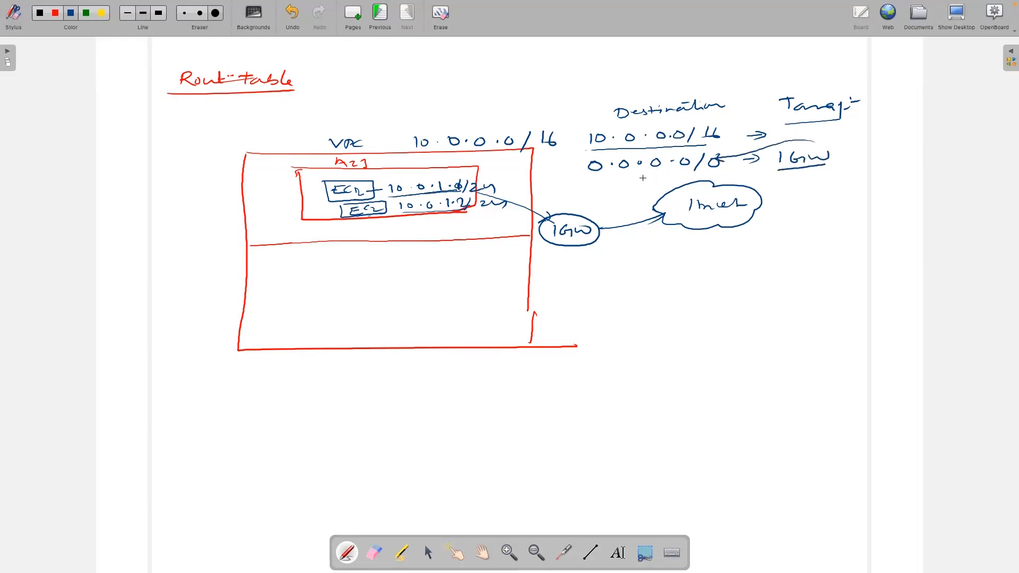
drag(586, 150, 701, 145)
drag(593, 174, 690, 166)
drag(779, 168, 815, 165)
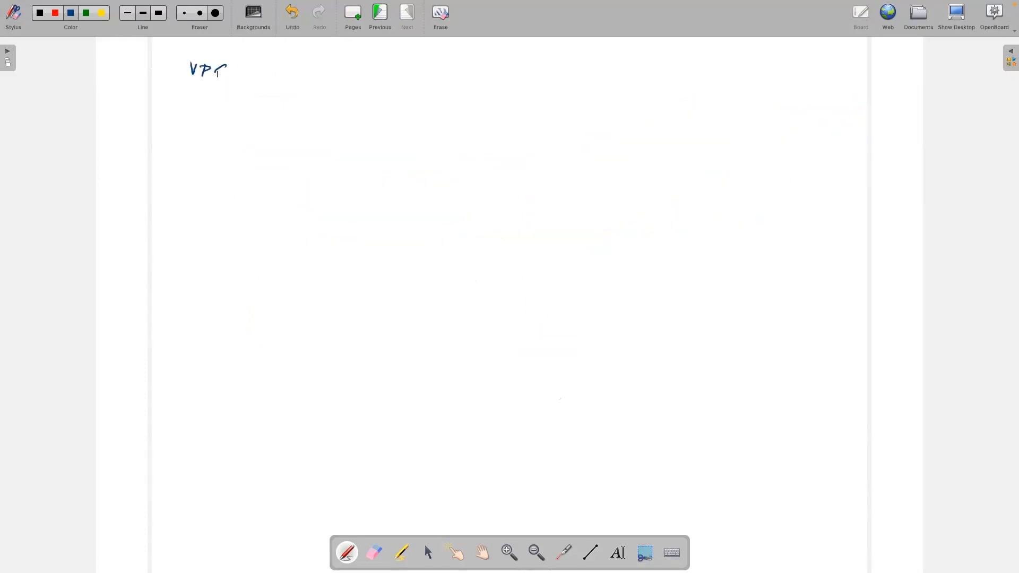
On a blank page, write the underlined heading VPC and list VPC, Subnet, IGW and Route table beneath it.
drag(226, 68, 214, 78)
mouse_move(181, 84)
mouse_down()
mouse_move(232, 80)
mouse_move(222, 103)
mouse_move(275, 104)
mouse_up()
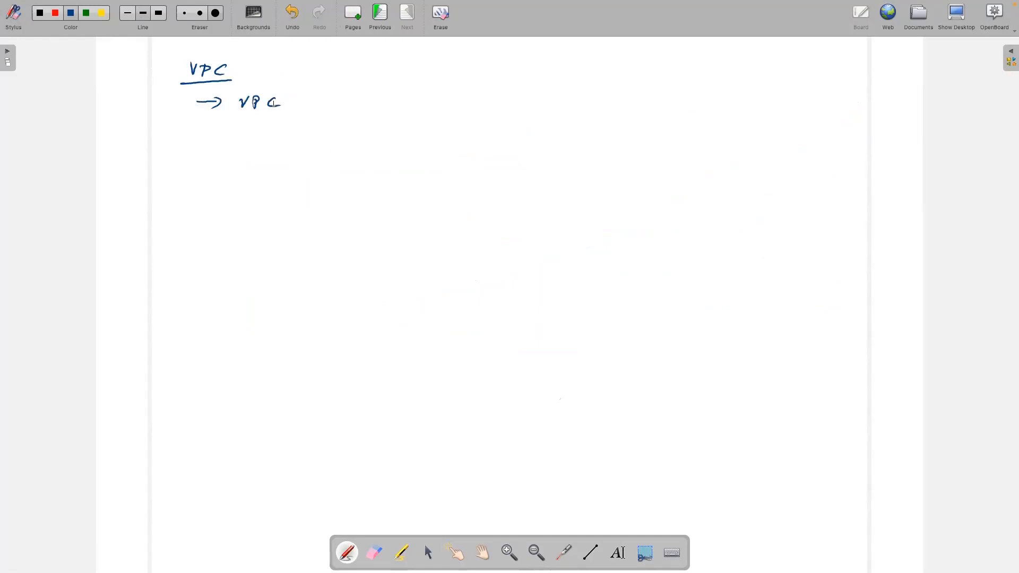
mouse_move(196, 131)
mouse_down()
mouse_move(221, 132)
mouse_move(211, 136)
mouse_up()
drag(254, 124, 243, 135)
drag(259, 128, 327, 122)
drag(204, 165, 309, 153)
mouse_move(193, 201)
mouse_down()
mouse_move(252, 202)
mouse_move(281, 183)
mouse_move(311, 199)
mouse_move(361, 192)
mouse_up()
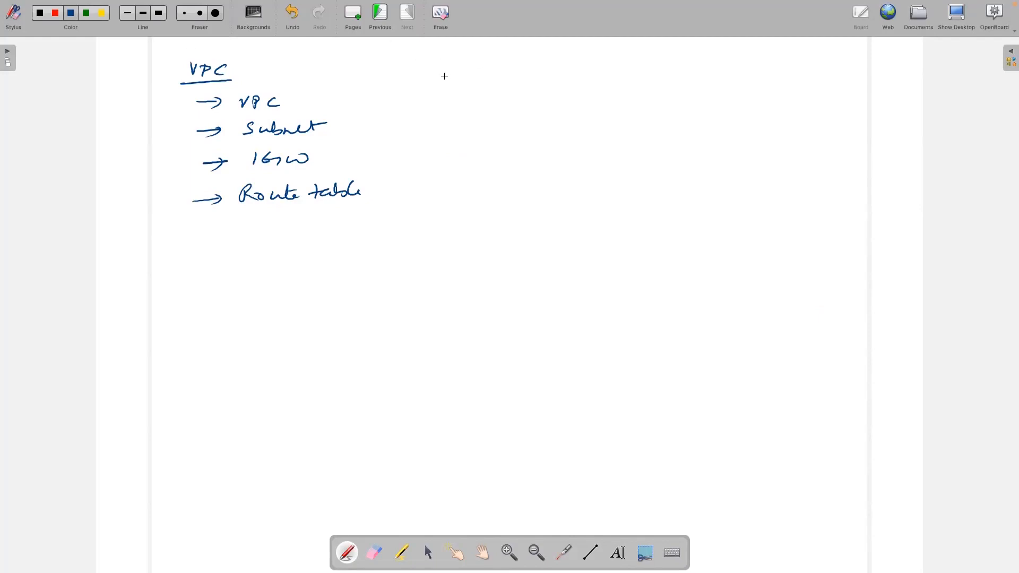
Tick the VPC heading, and add an underlined Types of VPC heading with Default and Custome listed and underlined below.
drag(237, 68, 260, 73)
mouse_move(440, 69)
mouse_down()
mouse_move(457, 87)
mouse_move(522, 77)
mouse_move(524, 88)
mouse_up()
drag(520, 78, 557, 69)
drag(587, 69, 587, 79)
drag(440, 100, 610, 85)
drag(451, 134, 575, 128)
drag(466, 169, 596, 160)
drag(509, 179, 582, 171)
drag(495, 144, 571, 140)
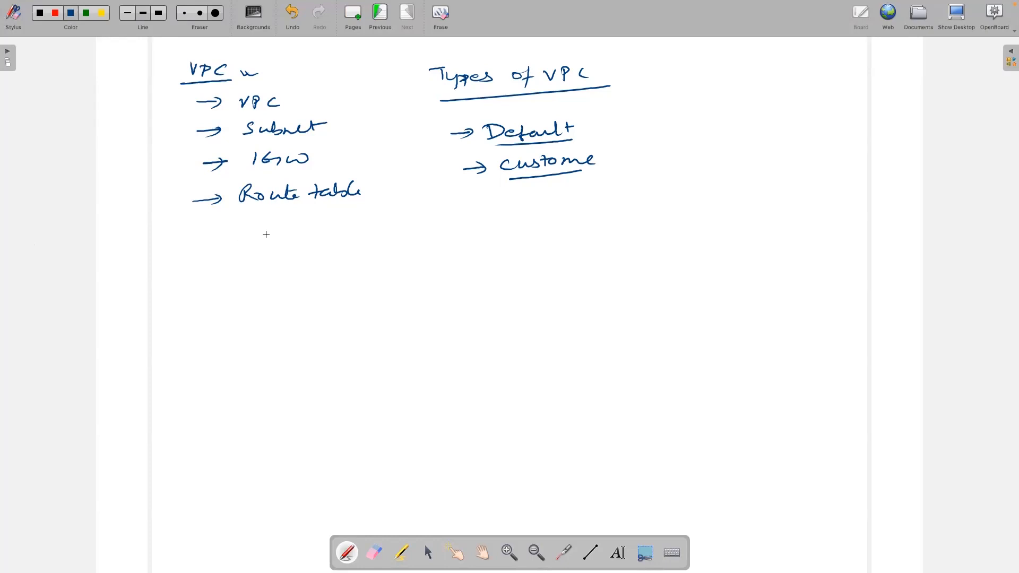
Write Asia with an arrow to Mumbai, both underlined, and draw a large rectangle below them.
mouse_move(280, 231)
mouse_down()
mouse_move(273, 247)
mouse_move(294, 240)
mouse_move(317, 245)
mouse_move(297, 253)
mouse_move(320, 251)
mouse_up()
mouse_move(330, 244)
mouse_down()
mouse_move(452, 237)
mouse_move(454, 248)
mouse_up()
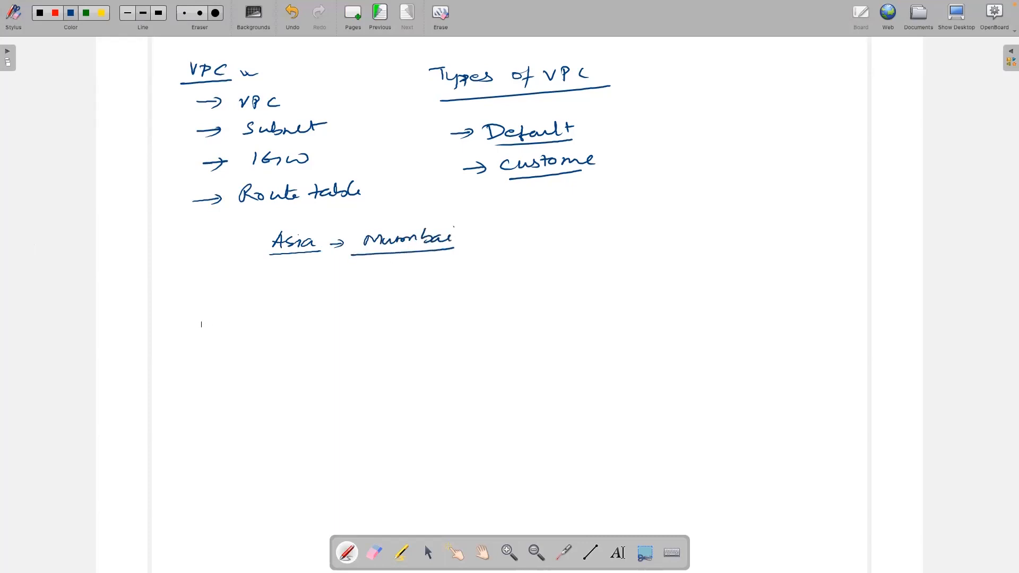
mouse_move(293, 281)
mouse_down()
mouse_move(620, 281)
mouse_move(615, 380)
mouse_up()
mouse_move(297, 283)
mouse_down()
mouse_move(289, 417)
mouse_move(401, 426)
mouse_move(616, 419)
mouse_move(619, 375)
mouse_up()
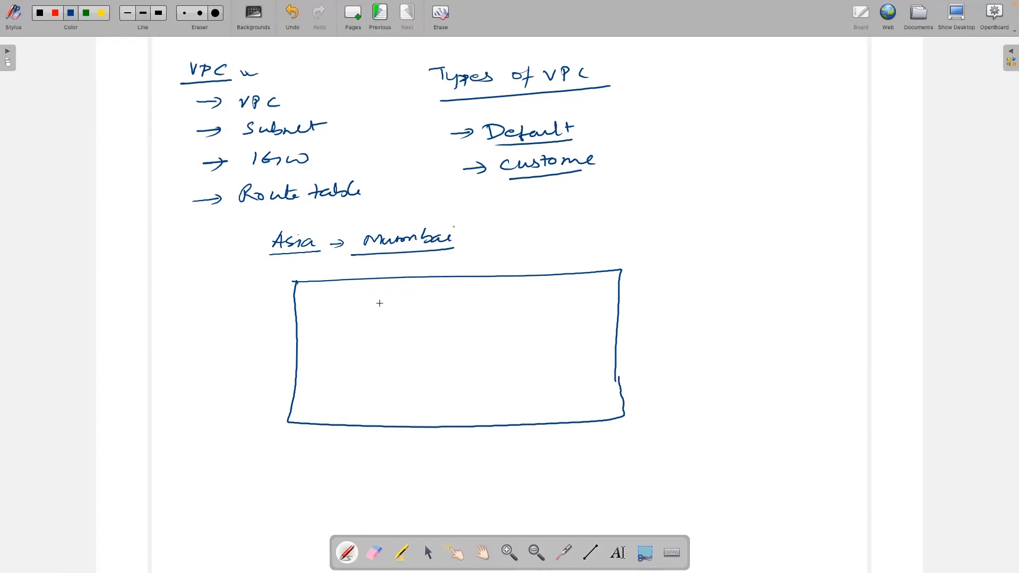
Draw two rectangles inside the large Mumbai box, labelled AZA and AZB.
mouse_move(343, 299)
mouse_down()
mouse_move(371, 291)
mouse_move(422, 308)
mouse_move(507, 303)
mouse_move(506, 342)
mouse_up()
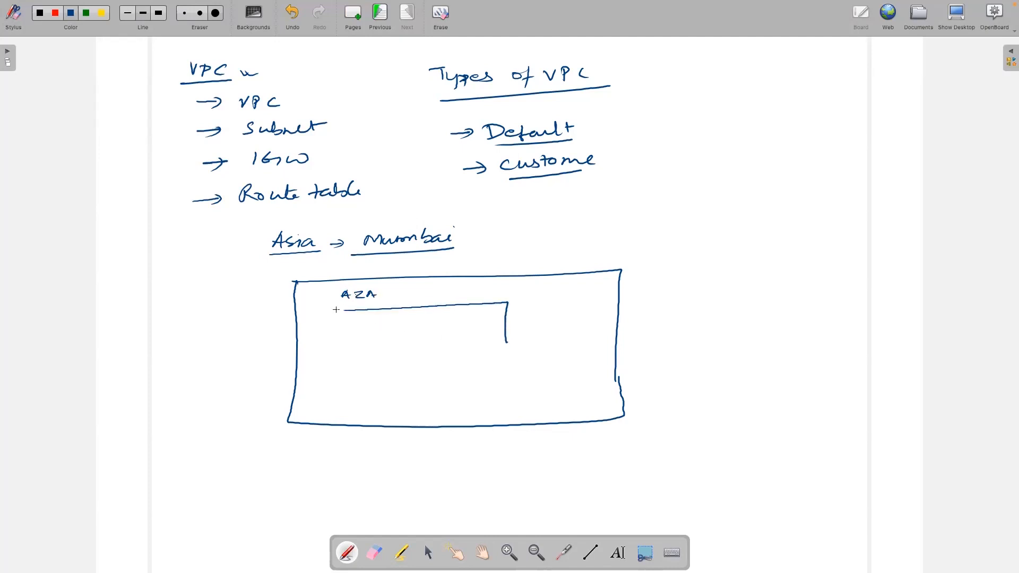
mouse_move(344, 311)
mouse_down()
mouse_move(345, 352)
mouse_move(510, 345)
mouse_up()
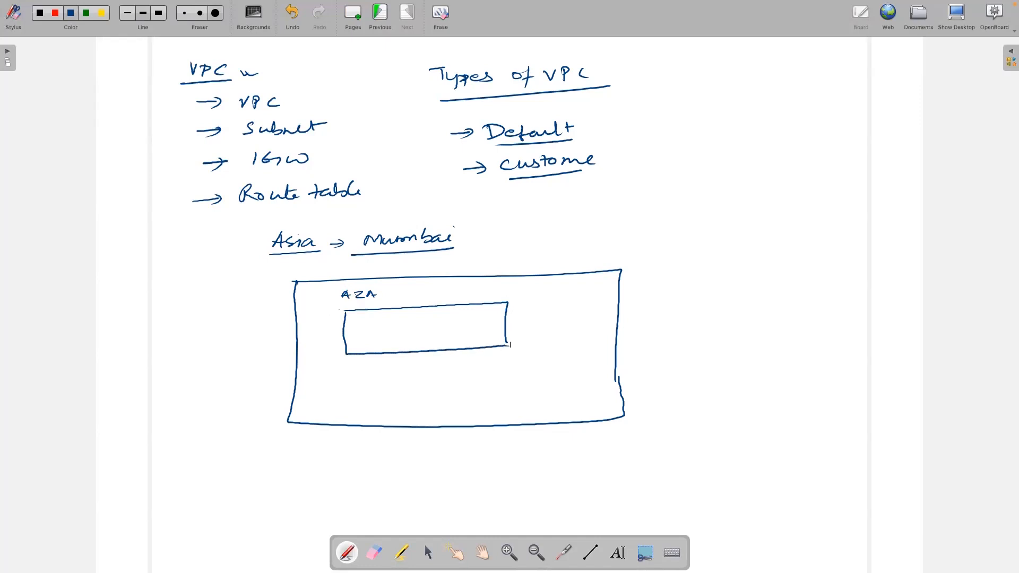
mouse_move(355, 376)
mouse_down()
mouse_move(392, 375)
mouse_move(407, 392)
mouse_move(509, 385)
mouse_move(512, 416)
mouse_up()
mouse_move(338, 397)
mouse_down()
mouse_move(343, 424)
mouse_move(511, 410)
mouse_up()
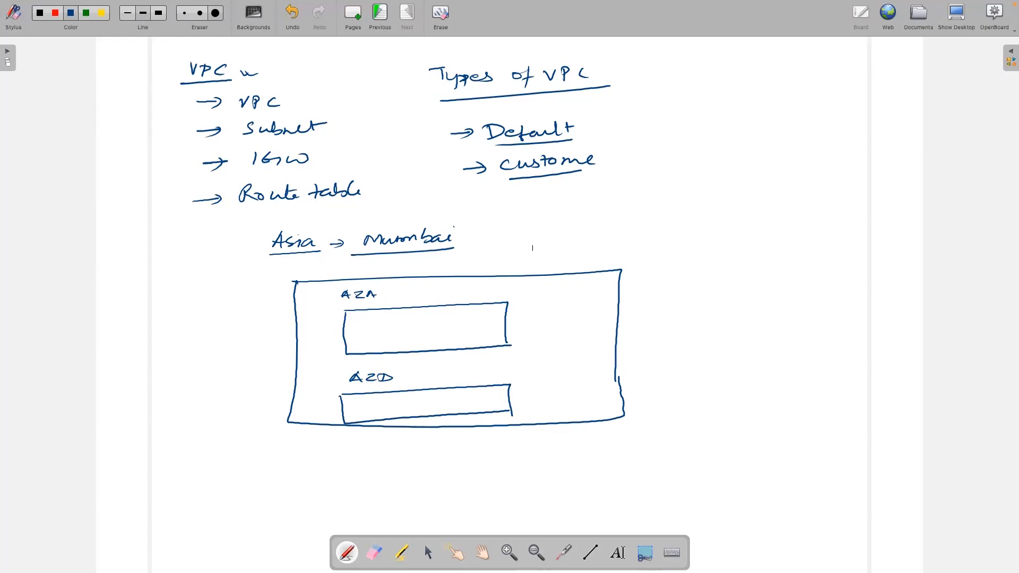
Write the arrowed note Subnet is zone specific above the Mumbai box, with a second arrowed note underlined beneath it.
mouse_move(513, 226)
mouse_down()
mouse_move(583, 211)
mouse_move(645, 216)
mouse_up()
mouse_move(664, 210)
mouse_down()
mouse_move(654, 216)
mouse_move(707, 214)
mouse_up()
drag(717, 208, 881, 204)
mouse_move(512, 255)
mouse_down()
mouse_move(537, 254)
mouse_move(529, 258)
mouse_up()
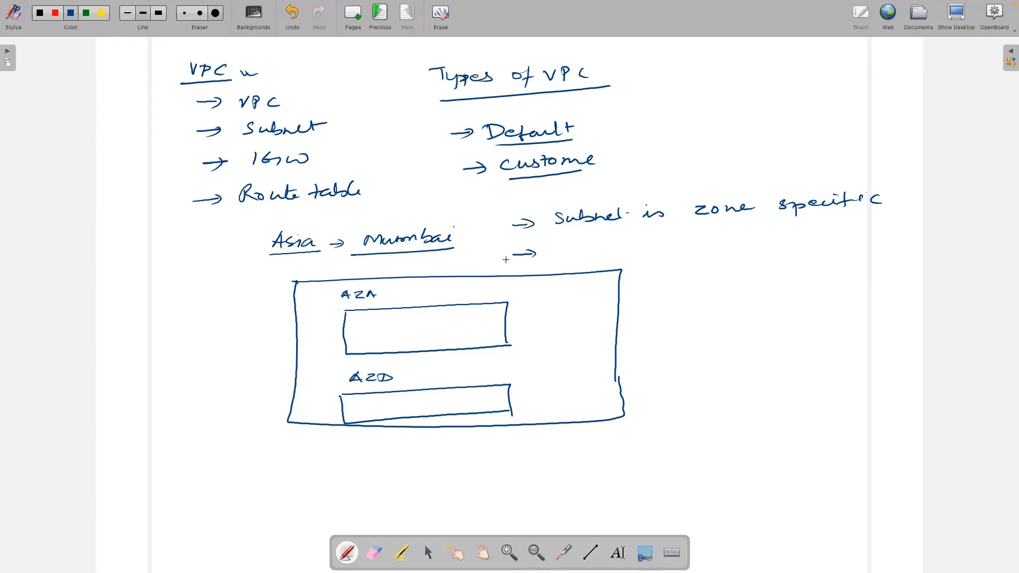
drag(548, 247, 564, 254)
drag(586, 247, 795, 243)
mouse_move(812, 236)
mouse_down()
mouse_move(814, 249)
mouse_move(861, 227)
mouse_move(852, 245)
mouse_up()
drag(850, 237, 881, 232)
drag(796, 249, 881, 243)
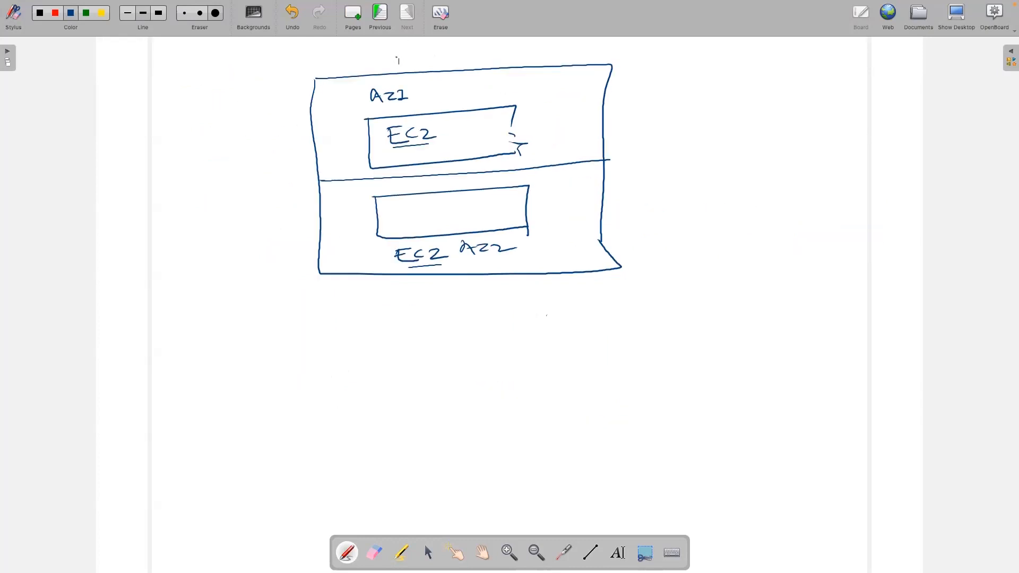
Label the AZ1 and AZ2 diagram VPC, underline it, connect the two inner boxes with a double arrow and tick both.
drag(396, 56, 422, 67)
drag(391, 72, 428, 70)
mouse_move(441, 162)
mouse_down()
mouse_move(446, 195)
mouse_move(436, 164)
mouse_move(444, 167)
mouse_up()
drag(429, 220, 444, 215)
drag(449, 146, 459, 145)
Below the VPC diagram, draw a circled computer connected to a cloud labelled Internet, and write RDP underlined beside it.
mouse_move(364, 367)
mouse_down()
mouse_move(413, 366)
mouse_move(408, 388)
mouse_move(382, 397)
mouse_move(407, 394)
mouse_move(389, 404)
mouse_move(399, 409)
mouse_up()
drag(375, 412, 399, 411)
mouse_move(364, 357)
mouse_down()
mouse_move(340, 406)
mouse_move(437, 360)
mouse_move(314, 353)
mouse_up()
drag(425, 287, 435, 287)
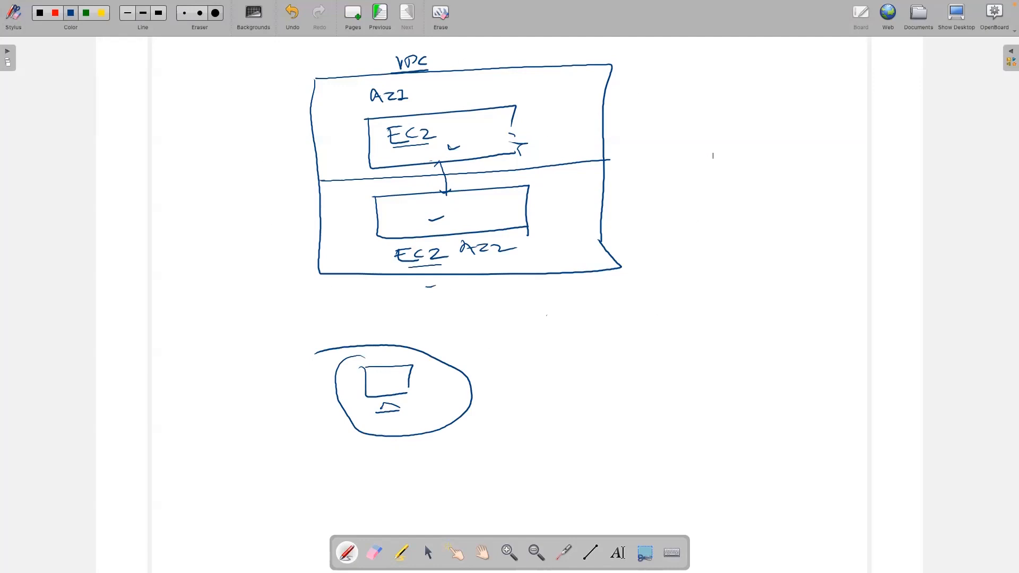
mouse_move(654, 136)
mouse_down()
mouse_move(678, 165)
mouse_move(743, 127)
mouse_move(651, 131)
mouse_move(735, 141)
mouse_move(644, 293)
mouse_move(363, 407)
mouse_up()
mouse_move(445, 371)
mouse_down()
mouse_move(565, 382)
mouse_move(597, 369)
mouse_up()
drag(523, 400, 608, 389)
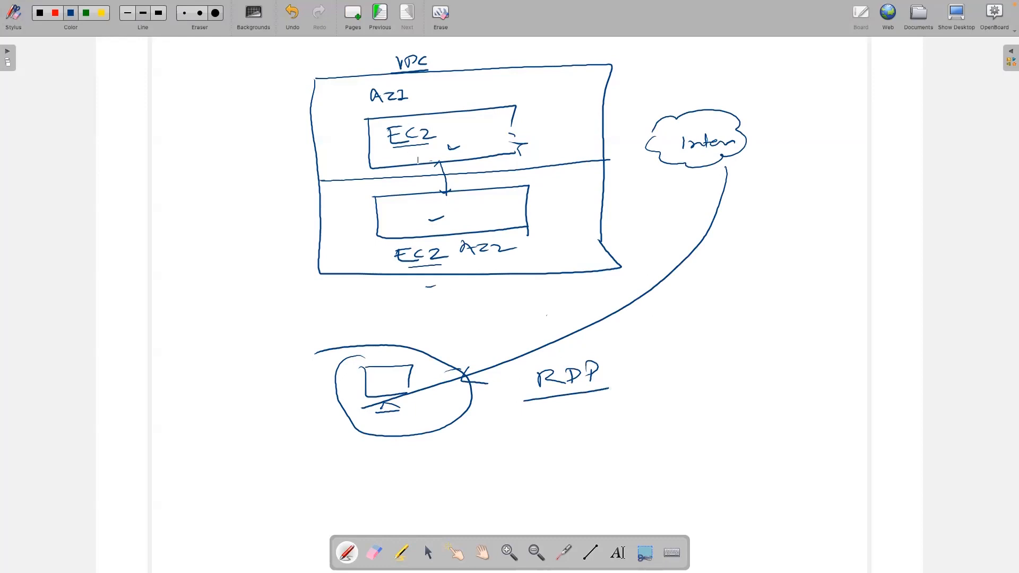
Add a circled IGW on the VPC box's edge with an arrow to the Internet cloud, and mark the instances and computer.
mouse_move(605, 154)
mouse_down()
mouse_move(642, 147)
mouse_move(634, 153)
mouse_up()
mouse_move(739, 130)
mouse_down()
mouse_move(740, 145)
mouse_move(744, 138)
mouse_up()
mouse_move(566, 150)
mouse_down()
mouse_move(566, 170)
mouse_move(607, 155)
mouse_move(569, 142)
mouse_move(587, 159)
mouse_move(577, 171)
mouse_move(614, 157)
mouse_up()
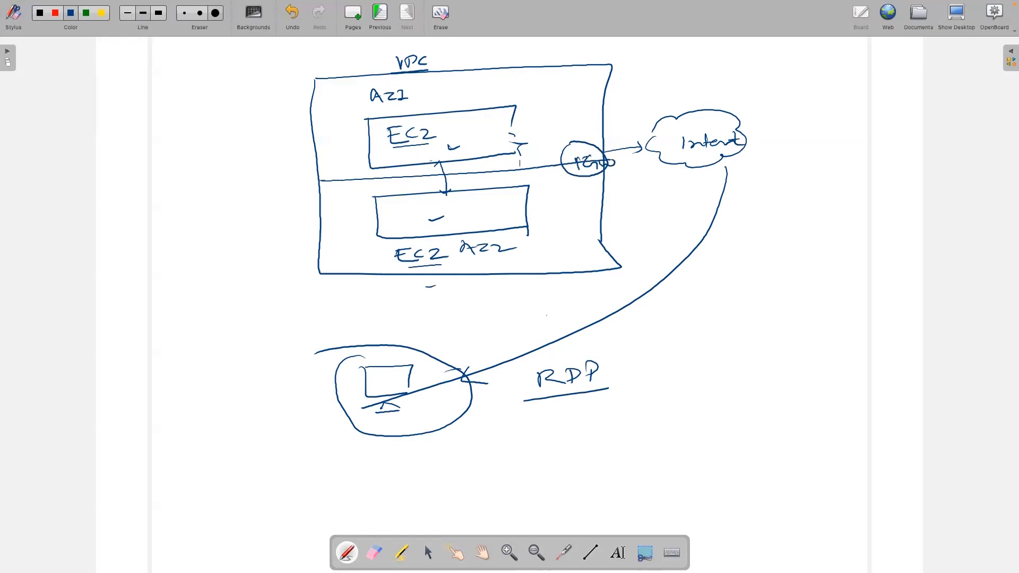
drag(469, 159, 514, 154)
drag(479, 223, 494, 220)
drag(491, 359, 504, 358)
On a blank page, write an underlined VPC heading in red with the labels AZ1 and AZ2 beside it.
click(56, 14)
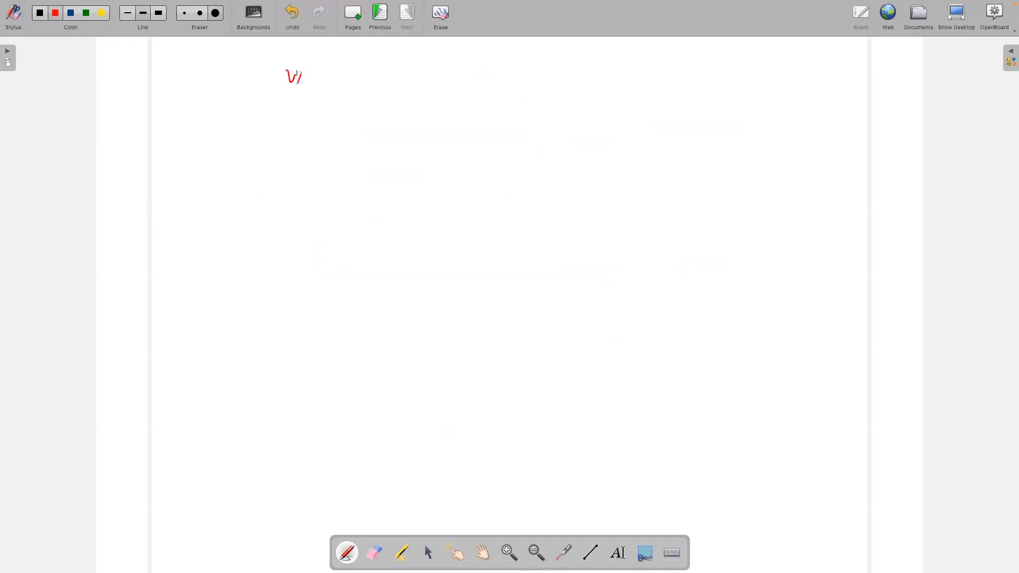
mouse_move(297, 80)
mouse_down()
mouse_move(306, 75)
mouse_move(294, 88)
mouse_move(312, 88)
mouse_up()
drag(378, 77, 386, 86)
drag(378, 82, 406, 87)
drag(401, 88, 413, 86)
drag(374, 195, 382, 191)
drag(387, 185, 424, 193)
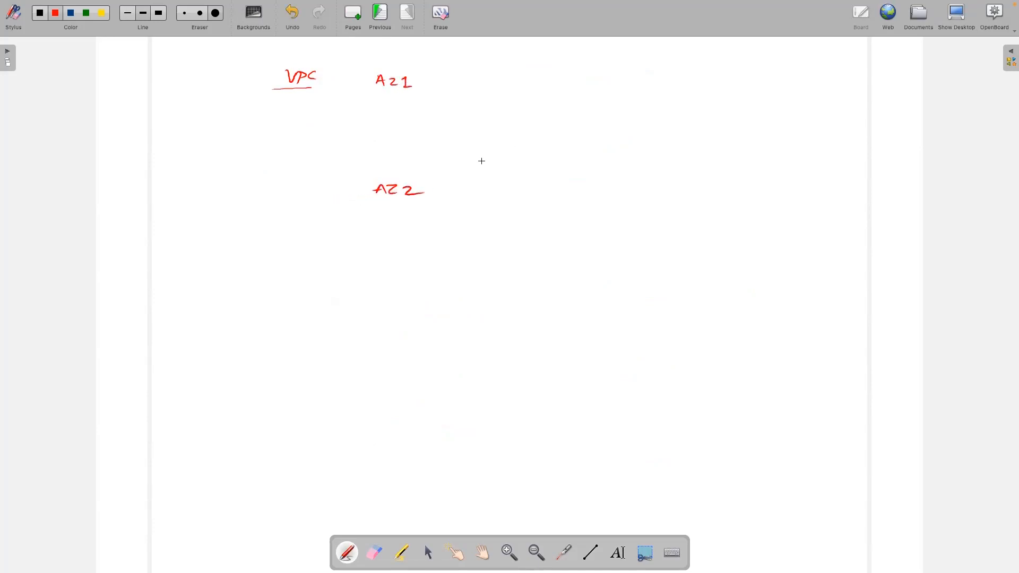
Write 10.0.0.0/24 with an arrow to Subnet beside AZ1, and double-underline the AZ1 label.
drag(462, 85, 463, 97)
mouse_move(467, 87)
mouse_down()
mouse_move(516, 92)
mouse_move(522, 84)
mouse_move(558, 100)
mouse_up()
click(506, 89)
drag(564, 88, 581, 96)
drag(582, 87, 597, 89)
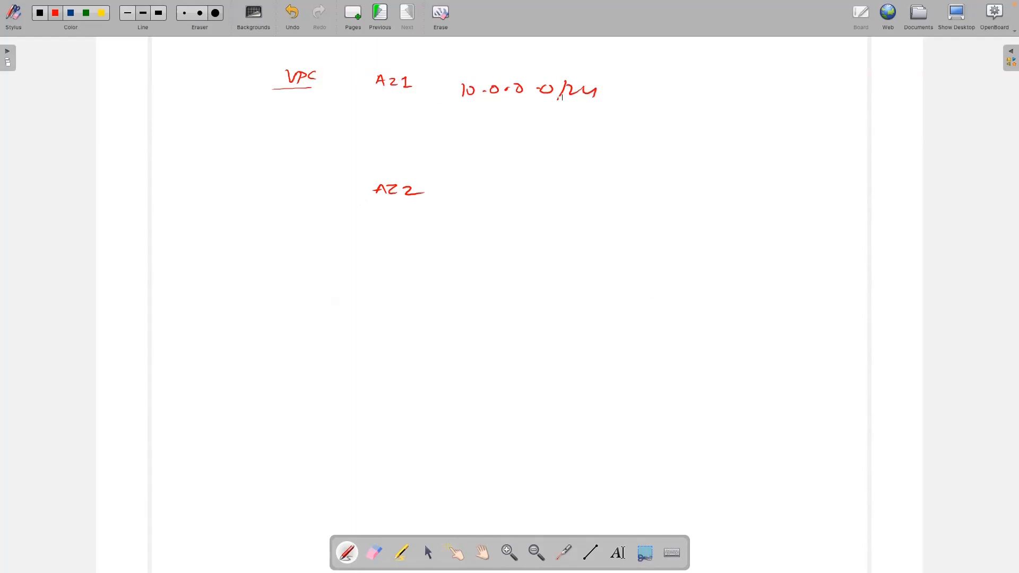
drag(367, 94, 430, 95)
drag(615, 91, 635, 90)
drag(628, 86, 700, 89)
drag(702, 88, 711, 89)
drag(707, 85, 720, 81)
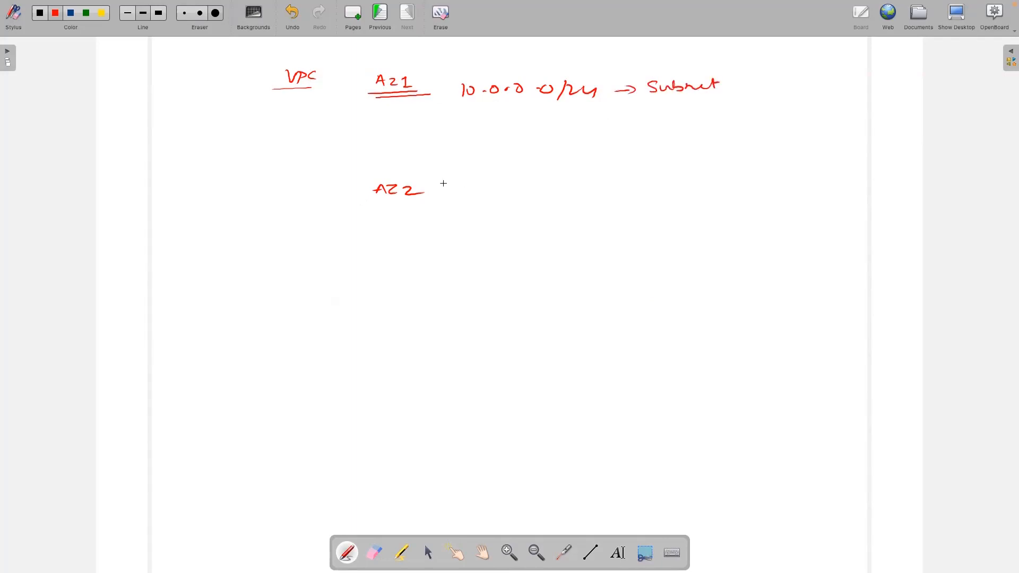
Double-underline AZ2, write 10.0.0.0/24 with an arrow to Subnet beside it, and underline both zones' address ranges.
drag(362, 206, 416, 207)
mouse_move(472, 192)
mouse_down()
mouse_move(472, 203)
mouse_move(587, 191)
mouse_up()
click(501, 195)
click(535, 194)
drag(608, 185, 595, 204)
mouse_move(606, 194)
mouse_down()
mouse_move(634, 202)
mouse_move(690, 183)
mouse_move(728, 192)
mouse_move(768, 182)
mouse_up()
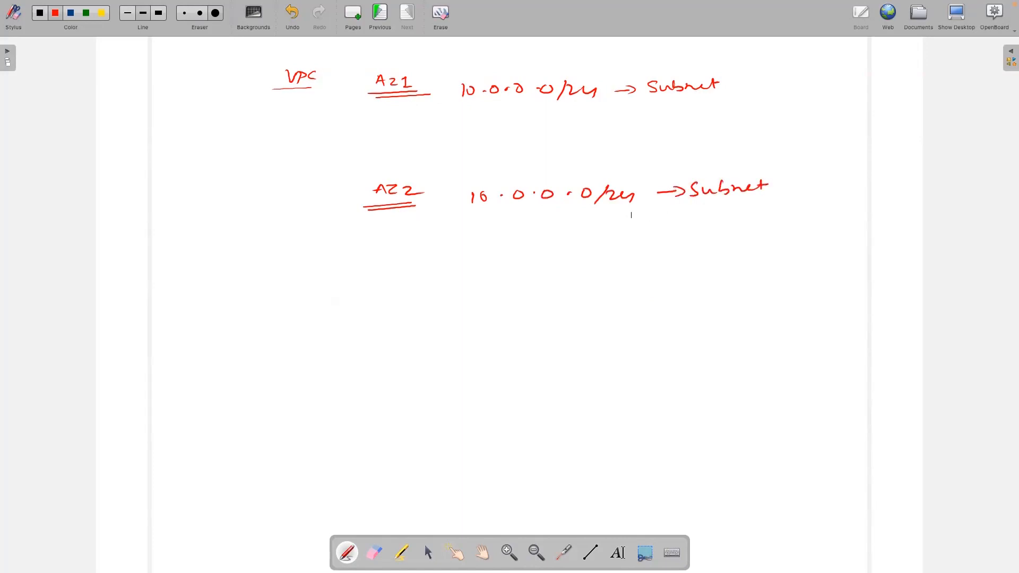
drag(460, 215, 614, 204)
drag(463, 109, 569, 102)
Draw a large rectangle enclosing the AZ1 and AZ2 rows, and mark the VPC heading and the AZ1 address range.
drag(280, 90, 270, 92)
mouse_move(360, 62)
mouse_down()
mouse_move(360, 228)
mouse_move(505, 258)
mouse_move(850, 250)
mouse_up()
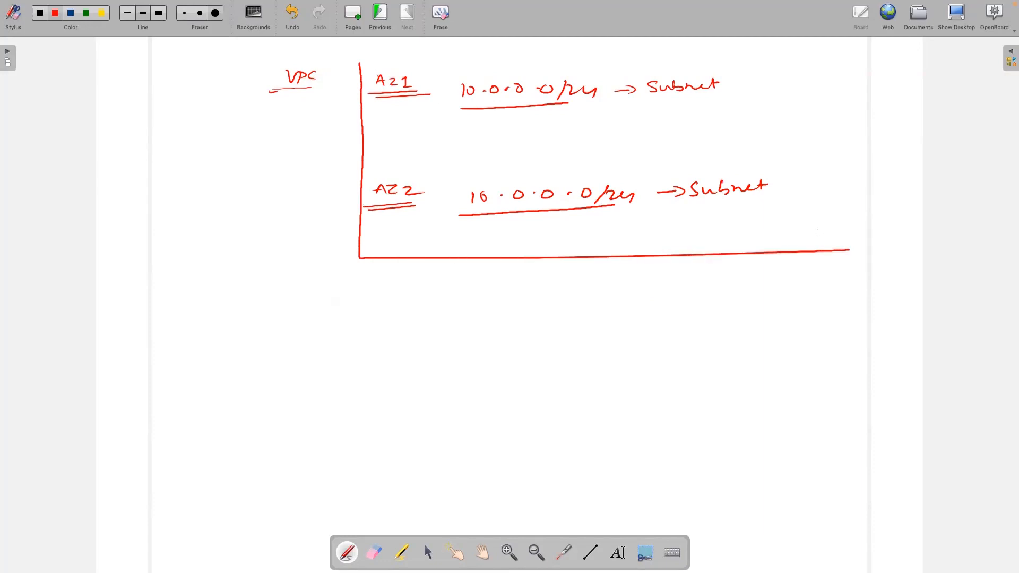
mouse_move(361, 59)
mouse_down()
mouse_move(603, 47)
mouse_move(808, 52)
mouse_move(801, 257)
mouse_up()
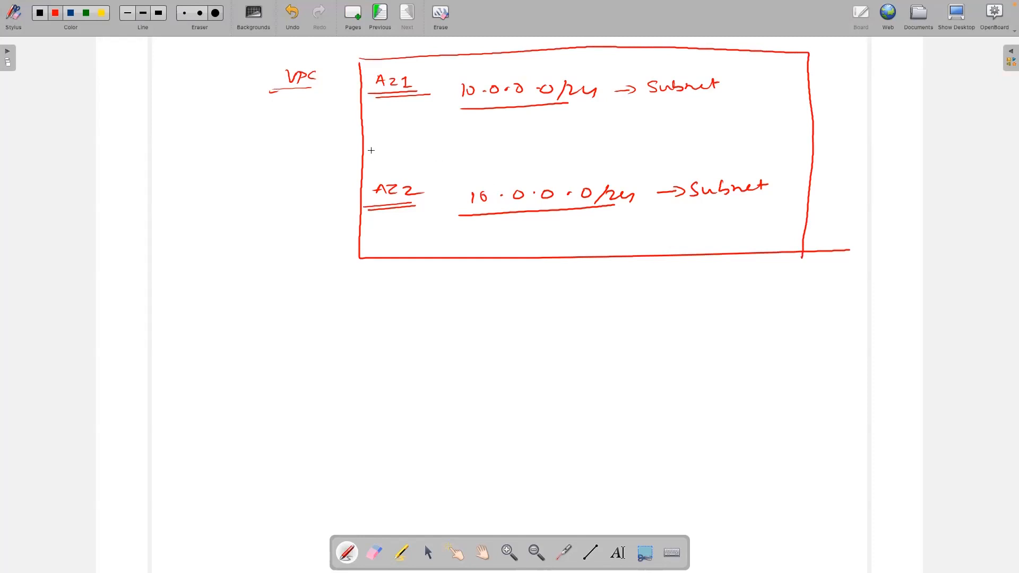
drag(457, 110, 556, 109)
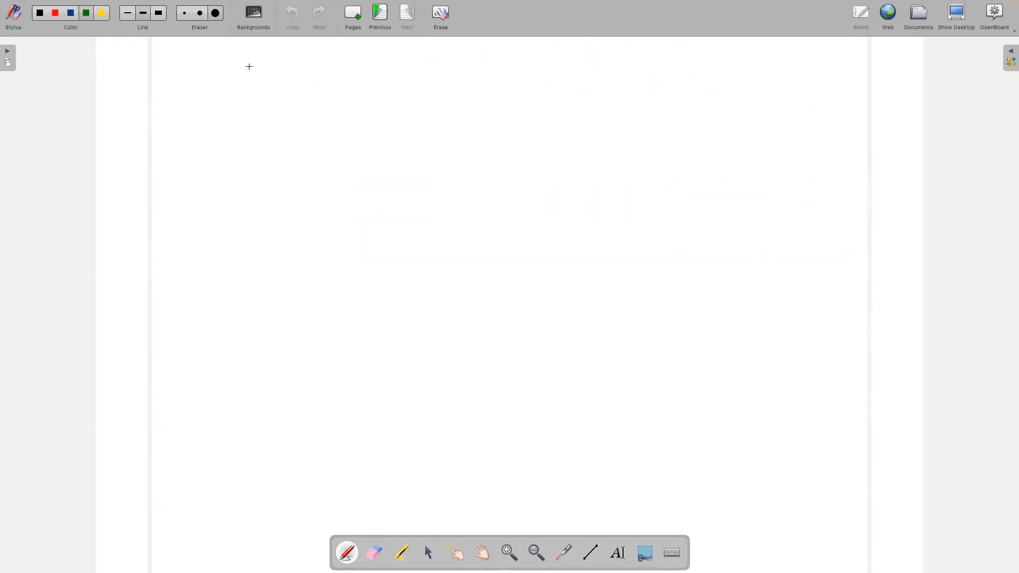
On a blank page, write a double-underlined VPC heading in green with an arrow to 10.0.0.0/16 and an underlined AWS.
mouse_move(256, 64)
mouse_down()
mouse_move(295, 75)
mouse_move(299, 87)
mouse_move(504, 73)
mouse_move(496, 96)
mouse_up()
click(432, 78)
click(460, 75)
drag(532, 65, 532, 82)
mouse_move(549, 64)
mouse_down()
mouse_move(541, 80)
mouse_move(610, 72)
mouse_move(630, 58)
mouse_move(653, 76)
mouse_up()
Write 10.0.0.0/8 CIDR with a star and AWS on the line below the 10.0.0.0/16 range.
drag(404, 107, 403, 123)
drag(423, 109, 479, 111)
click(434, 117)
click(467, 116)
drag(492, 110, 515, 111)
mouse_move(532, 105)
mouse_down()
mouse_move(519, 125)
mouse_move(551, 108)
mouse_up()
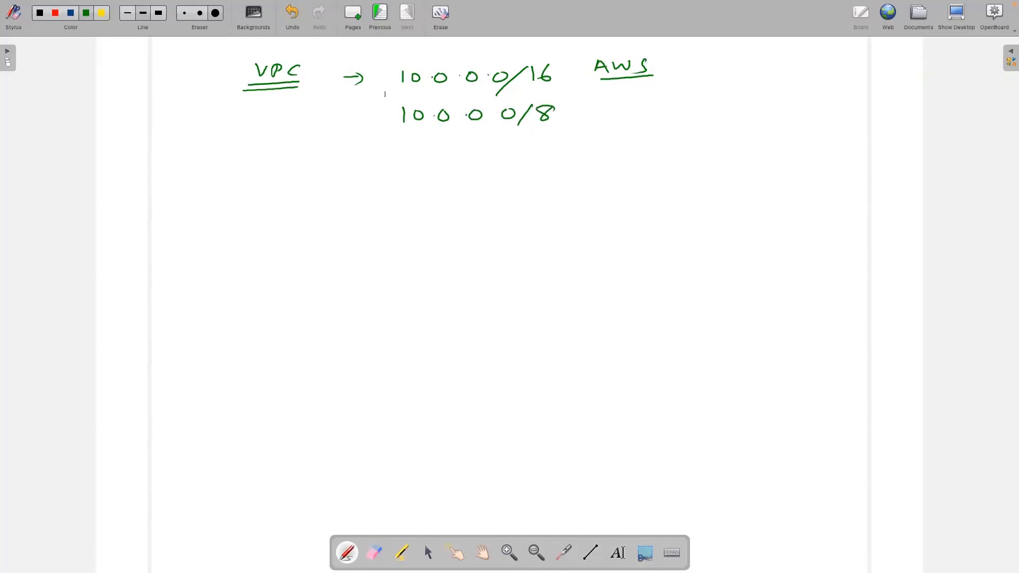
mouse_move(591, 109)
mouse_down()
mouse_move(646, 118)
mouse_move(668, 100)
mouse_move(670, 110)
mouse_up()
mouse_move(682, 112)
mouse_down()
mouse_move(689, 99)
mouse_move(696, 112)
mouse_up()
mouse_move(681, 107)
mouse_down()
mouse_move(723, 100)
mouse_move(729, 112)
mouse_up()
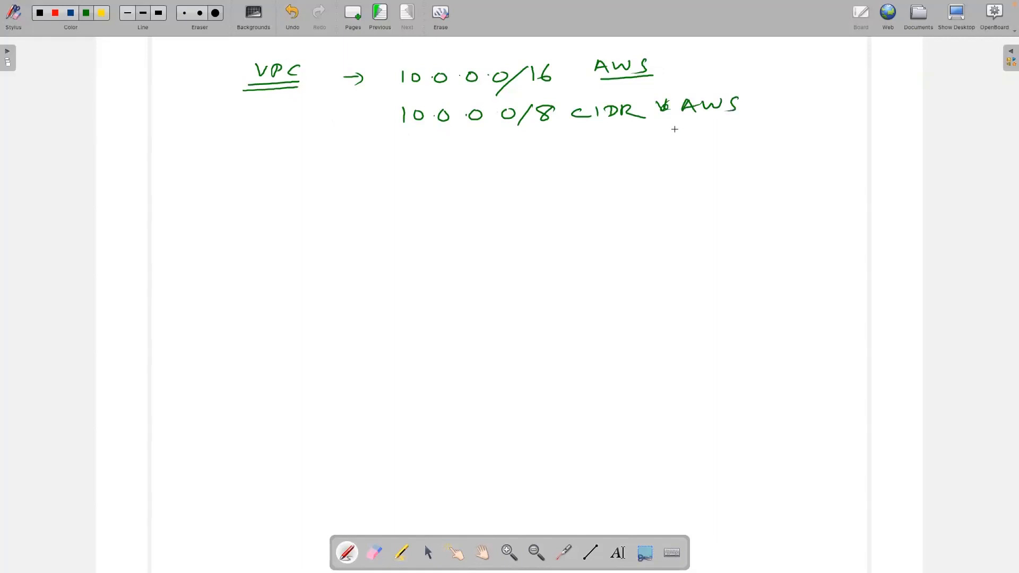
Put a red cross after AWS at the end of the 10.0.0.0/8 line.
click(55, 14)
drag(755, 106, 767, 112)
drag(768, 99, 738, 127)
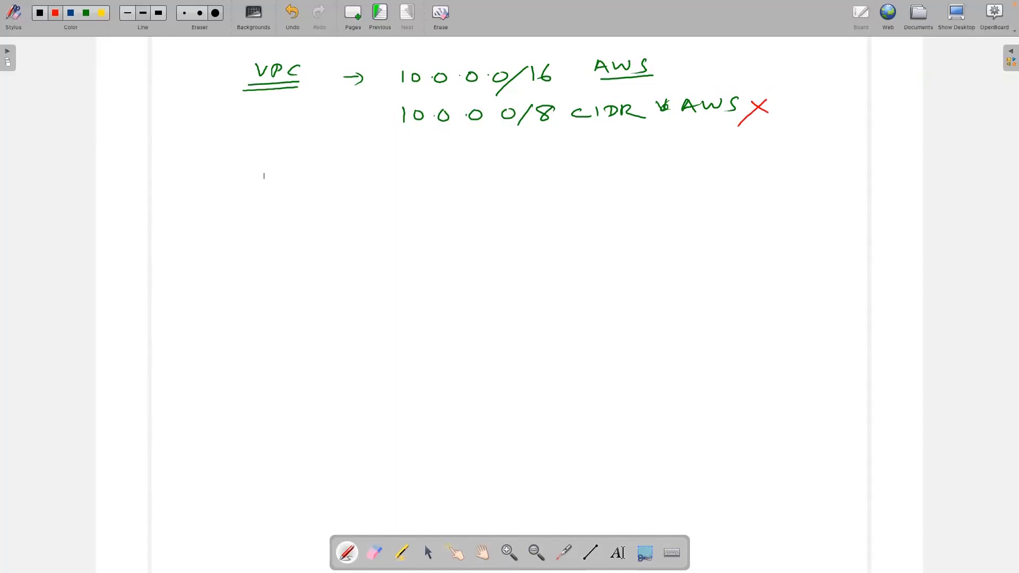
Write VPC - Regial in red below the CIDR lines and underline Regial.
drag(266, 187, 288, 195)
mouse_move(315, 191)
mouse_down()
mouse_move(302, 197)
mouse_move(363, 200)
mouse_up()
mouse_move(362, 185)
mouse_down()
mouse_move(377, 198)
mouse_move(442, 193)
mouse_up()
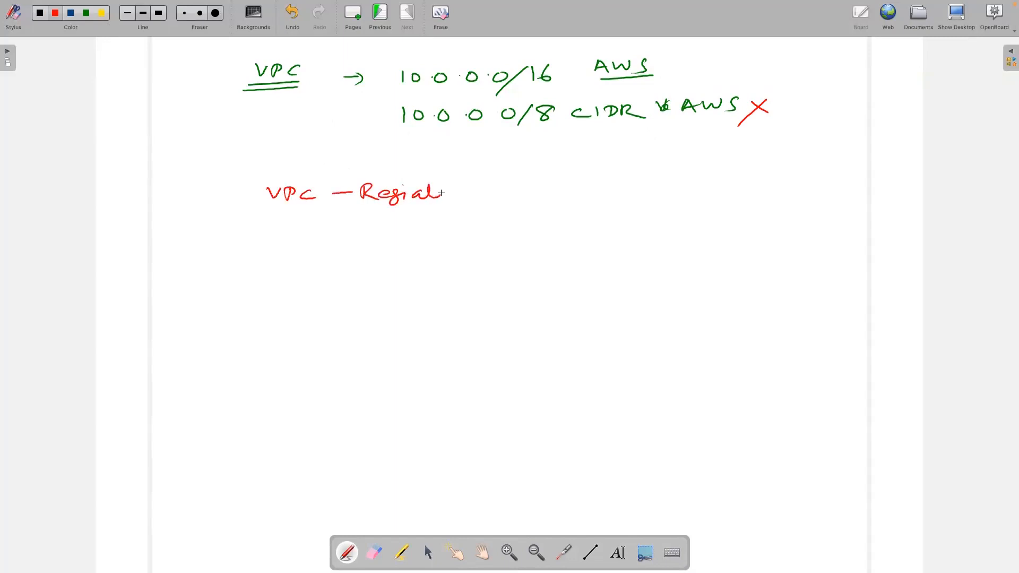
drag(363, 208, 453, 202)
Write 1 Region with an arrow to 5 VPC below the regional note, and underline VPC.
mouse_move(281, 246)
mouse_down()
mouse_move(280, 268)
mouse_move(306, 267)
mouse_up()
mouse_move(302, 251)
mouse_down()
mouse_move(315, 265)
mouse_move(359, 263)
mouse_up()
drag(372, 255, 452, 255)
mouse_move(448, 249)
mouse_down()
mouse_move(459, 255)
mouse_move(449, 263)
mouse_move(473, 260)
mouse_up()
drag(478, 246, 494, 244)
mouse_move(511, 247)
mouse_down()
mouse_move(517, 254)
mouse_move(526, 243)
mouse_move(531, 257)
mouse_up()
drag(531, 242, 561, 262)
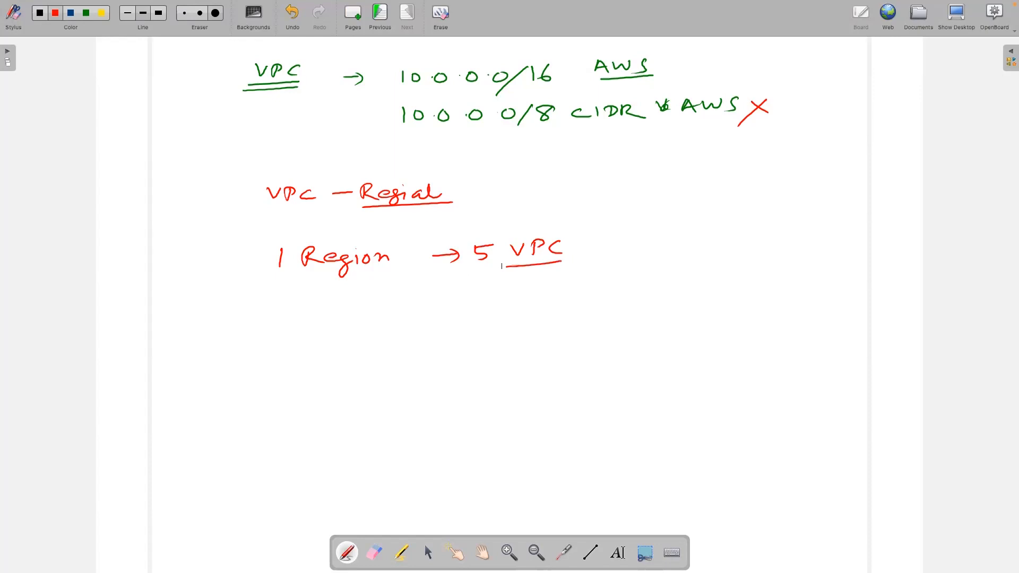
Write 1 VPC with an arrow to 200 Subnet on the next line, and underline Subnet.
mouse_move(283, 305)
mouse_down()
mouse_move(303, 317)
mouse_move(319, 300)
mouse_move(327, 317)
mouse_up()
drag(328, 300, 359, 315)
drag(418, 302, 629, 290)
mouse_move(630, 275)
mouse_down()
mouse_move(628, 291)
mouse_move(638, 281)
mouse_up()
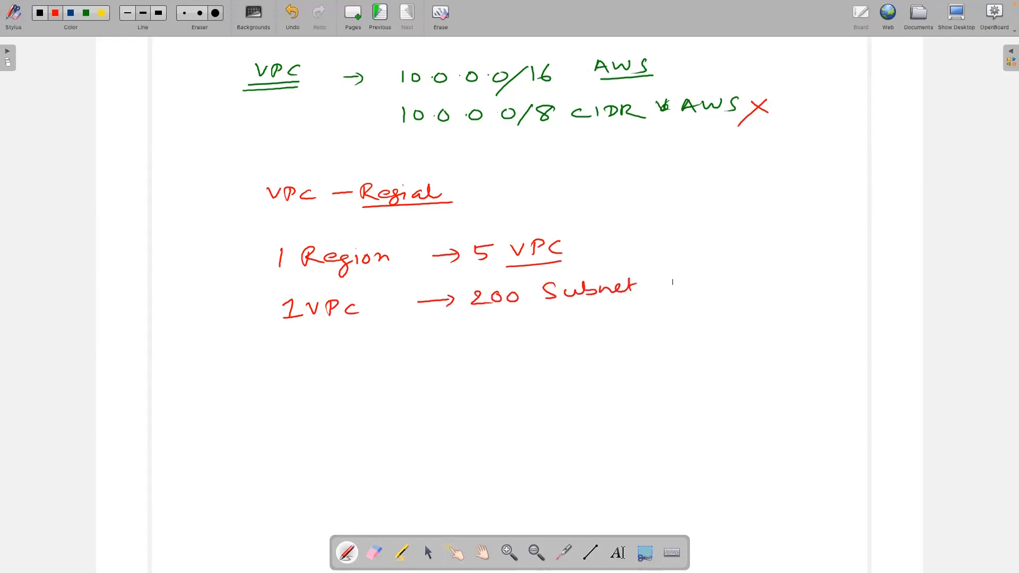
drag(532, 306, 642, 297)
Write 1 VPC with an arrow to 50 on a third limits line, and complete its wording after the number.
mouse_move(287, 354)
mouse_down()
mouse_move(292, 368)
mouse_move(306, 367)
mouse_move(327, 352)
mouse_move(365, 362)
mouse_move(472, 352)
mouse_move(491, 338)
mouse_up()
drag(503, 339, 494, 341)
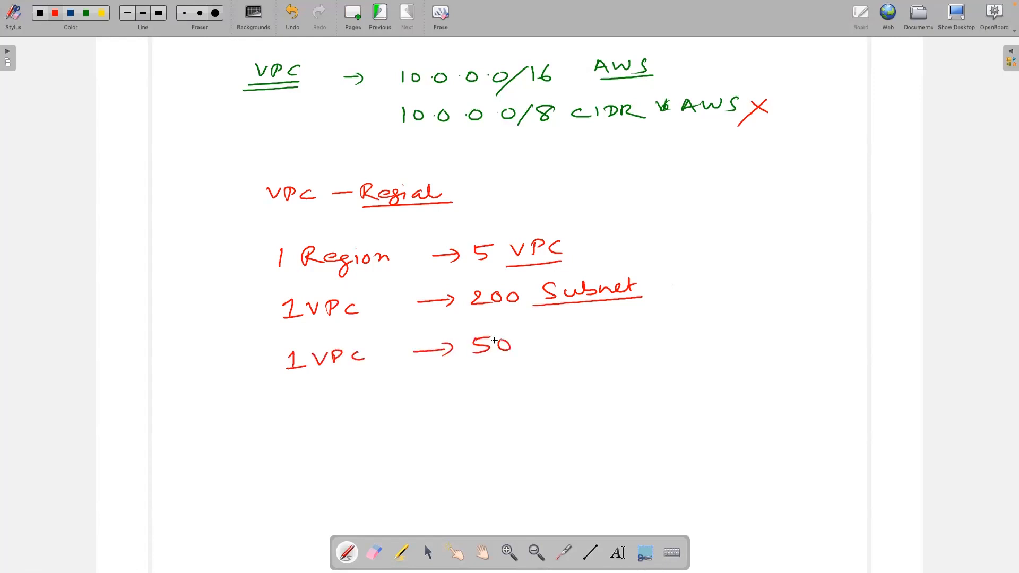
mouse_move(561, 335)
mouse_down()
mouse_move(562, 349)
mouse_move(610, 332)
mouse_move(615, 344)
mouse_up()
drag(608, 337, 635, 341)
mouse_move(649, 323)
mouse_down()
mouse_move(650, 341)
mouse_move(656, 324)
mouse_up()
mouse_move(673, 331)
mouse_down()
mouse_move(670, 339)
mouse_move(682, 340)
mouse_up()
drag(680, 338, 690, 336)
mouse_move(701, 319)
mouse_down()
mouse_move(699, 335)
mouse_move(714, 333)
mouse_up()
click(725, 332)
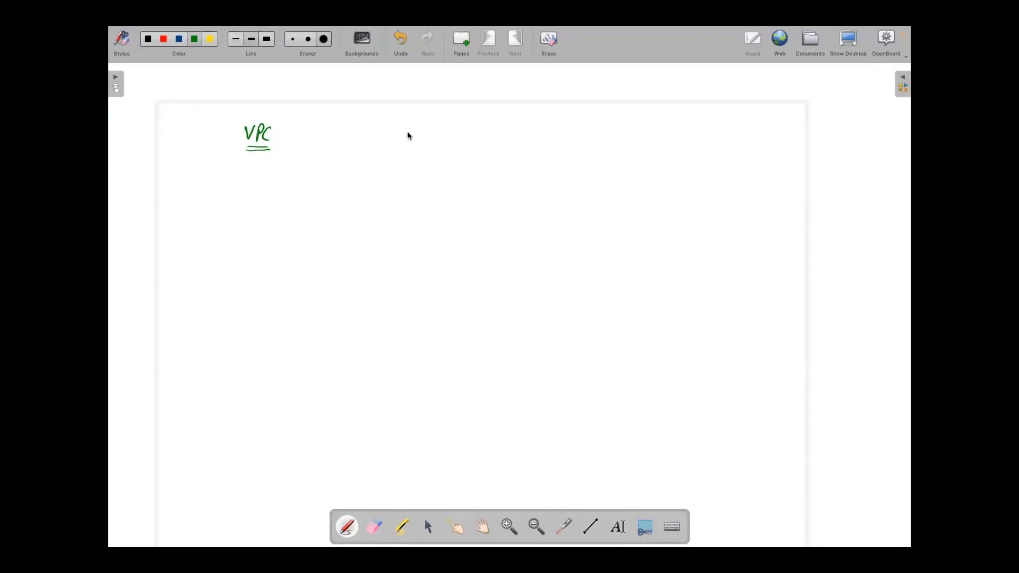
Beside the green VPC heading, draw a rectangle inside a larger one, labelling the outer one Region and the inner one VPC.
mouse_move(395, 139)
mouse_down()
mouse_move(585, 135)
mouse_move(595, 254)
mouse_up()
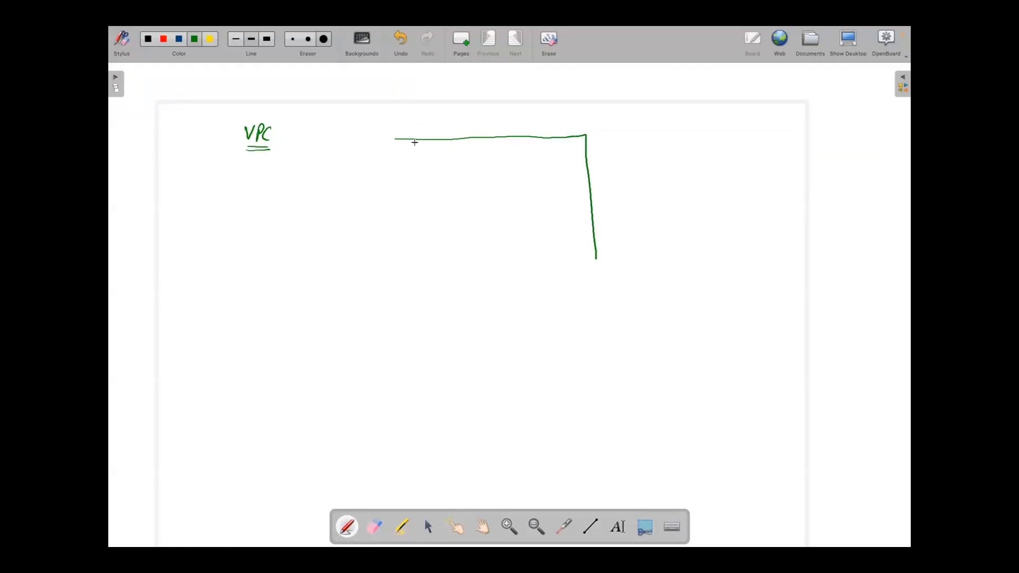
drag(395, 139, 395, 155)
mouse_move(396, 226)
mouse_down()
mouse_move(396, 279)
mouse_move(587, 283)
mouse_up()
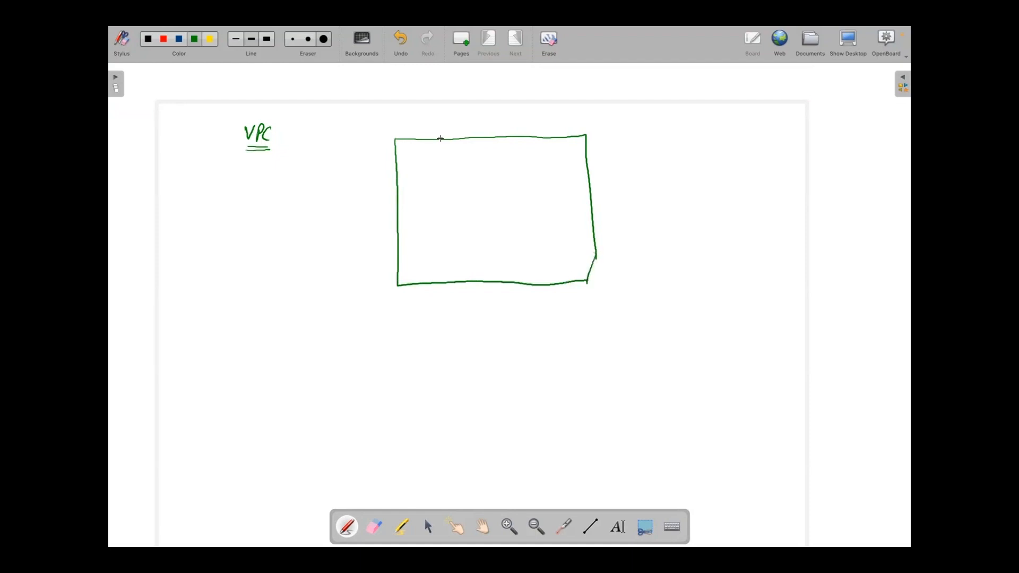
mouse_move(372, 129)
mouse_down()
mouse_move(376, 307)
mouse_move(611, 328)
mouse_up()
mouse_move(375, 128)
mouse_down()
mouse_move(620, 126)
mouse_move(610, 328)
mouse_up()
mouse_move(445, 113)
mouse_down()
mouse_move(457, 128)
mouse_move(464, 116)
mouse_move(478, 122)
mouse_move(492, 142)
mouse_up()
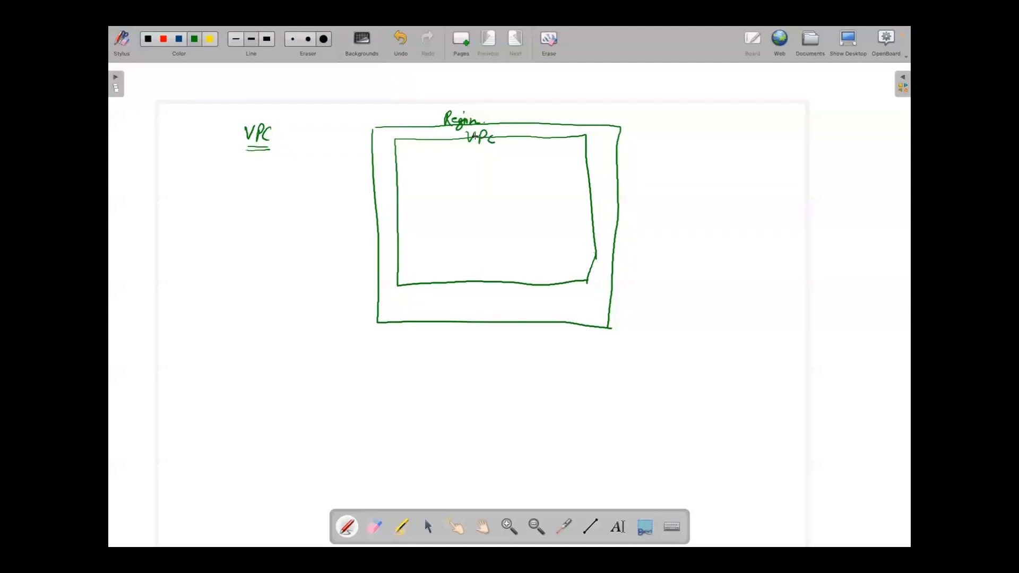
Inside the VPC box, draw a rectangle labelled Subnet and AZ, and place a smaller box labelled EC2 in it.
mouse_move(437, 165)
mouse_down()
mouse_move(436, 205)
mouse_move(550, 206)
mouse_up()
mouse_move(437, 164)
mouse_down()
mouse_move(552, 164)
mouse_move(550, 206)
mouse_move(505, 219)
mouse_move(509, 227)
mouse_move(553, 222)
mouse_move(554, 233)
mouse_up()
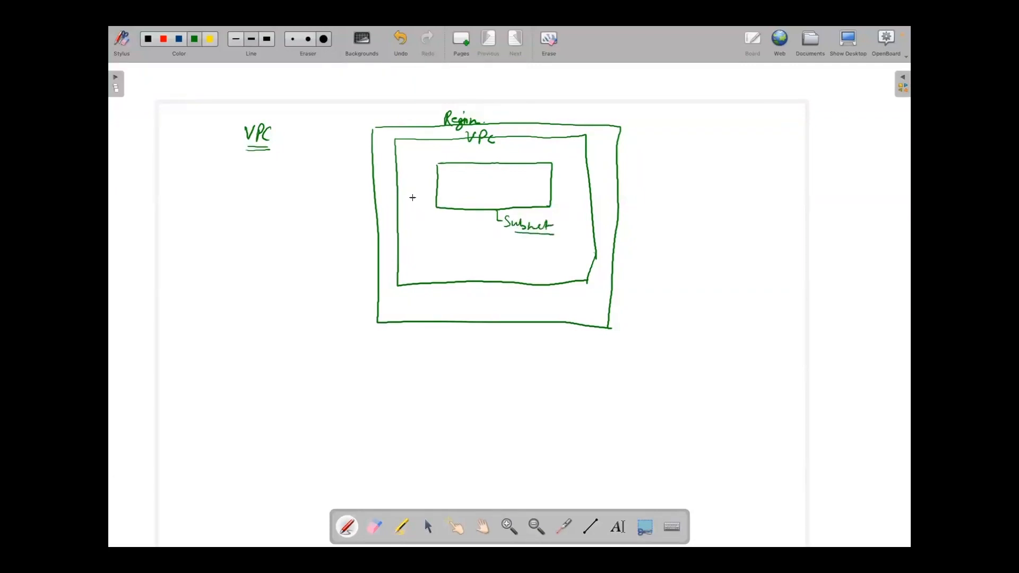
mouse_move(415, 166)
mouse_down()
mouse_move(420, 156)
mouse_move(423, 166)
mouse_up()
mouse_move(417, 162)
mouse_down()
mouse_move(434, 163)
mouse_move(425, 168)
mouse_move(457, 195)
mouse_move(510, 197)
mouse_up()
mouse_move(456, 172)
mouse_down()
mouse_move(515, 172)
mouse_move(517, 199)
mouse_move(492, 180)
mouse_move(508, 188)
mouse_up()
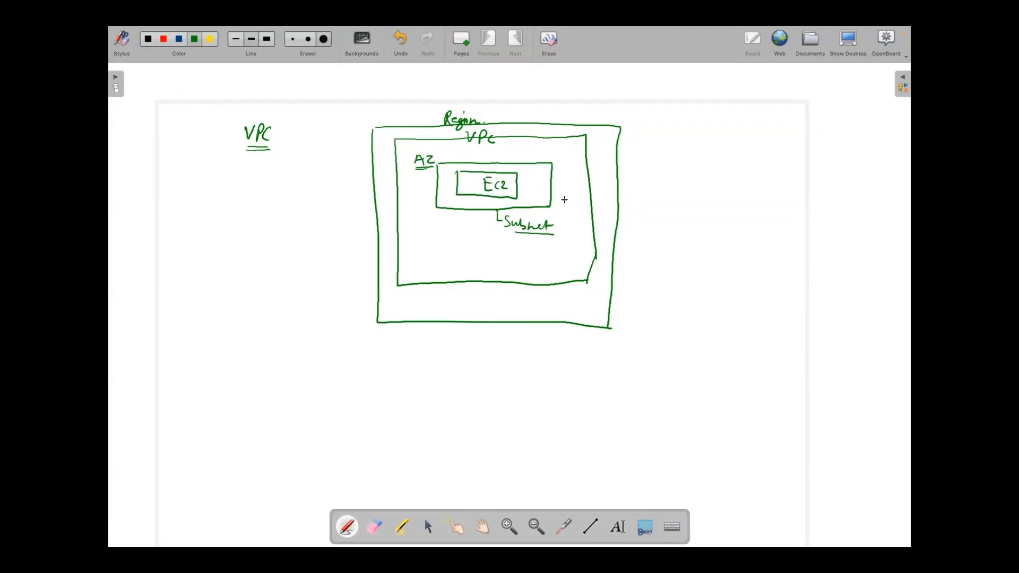
Draw a circled X gateway at the VPC edge linked to a cloud, with arrows from EC2 and the circled Subnet label.
mouse_move(601, 200)
mouse_down()
mouse_move(594, 215)
mouse_move(615, 215)
mouse_move(600, 200)
mouse_move(602, 217)
mouse_up()
drag(529, 188, 588, 211)
mouse_move(506, 216)
mouse_down()
mouse_move(547, 237)
mouse_move(529, 208)
mouse_up()
mouse_move(552, 230)
mouse_down()
mouse_move(585, 214)
mouse_move(709, 220)
mouse_move(698, 175)
mouse_move(667, 194)
mouse_up()
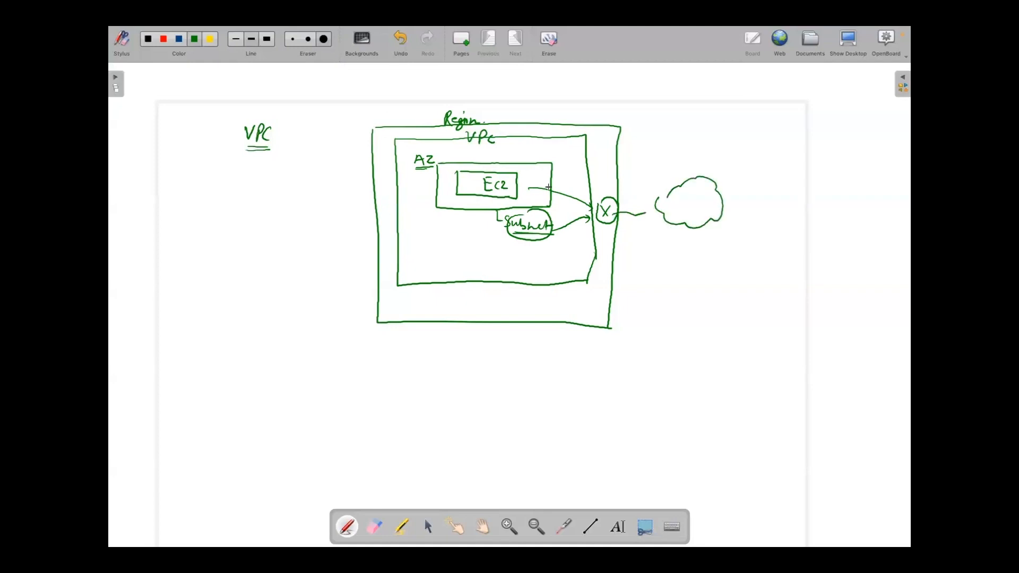
drag(508, 197, 525, 194)
Write 10.0.0.0/16 beside the VPC label in the diagram, and underline the label and the address range.
drag(504, 128, 504, 136)
drag(510, 129, 543, 133)
click(540, 133)
mouse_move(552, 129)
mouse_down()
mouse_move(557, 144)
mouse_move(572, 139)
mouse_up()
drag(502, 137, 539, 137)
drag(469, 147, 538, 139)
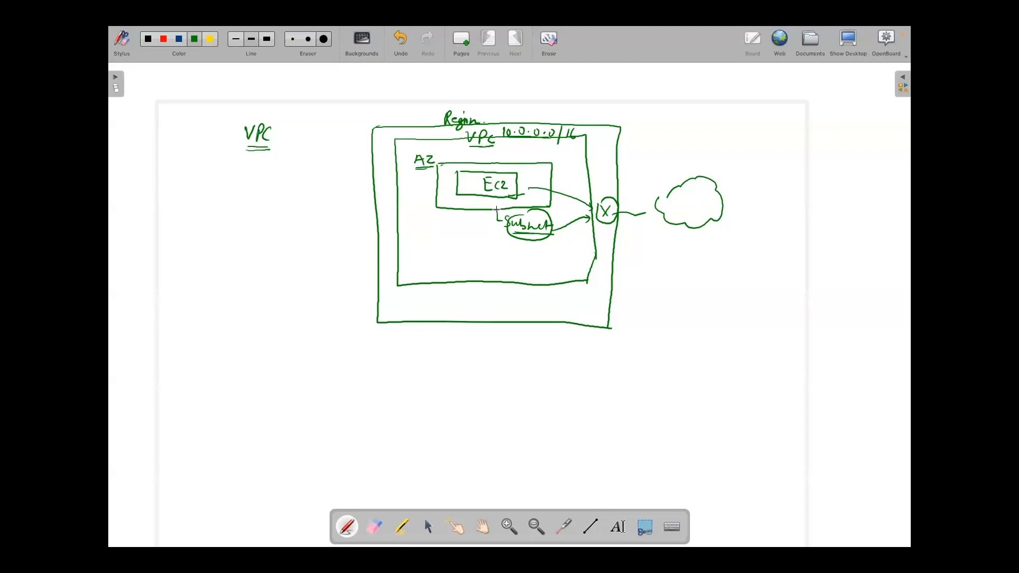
Circle the AZ label, and write 10.0.0.0/16 underlined below the VPC heading.
mouse_move(432, 150)
mouse_down()
mouse_move(409, 162)
mouse_move(426, 172)
mouse_move(436, 157)
mouse_move(409, 165)
mouse_up()
mouse_move(217, 200)
mouse_down()
mouse_move(217, 213)
mouse_move(243, 202)
mouse_move(286, 202)
mouse_move(296, 218)
mouse_move(314, 211)
mouse_up()
click(233, 207)
click(257, 208)
click(273, 208)
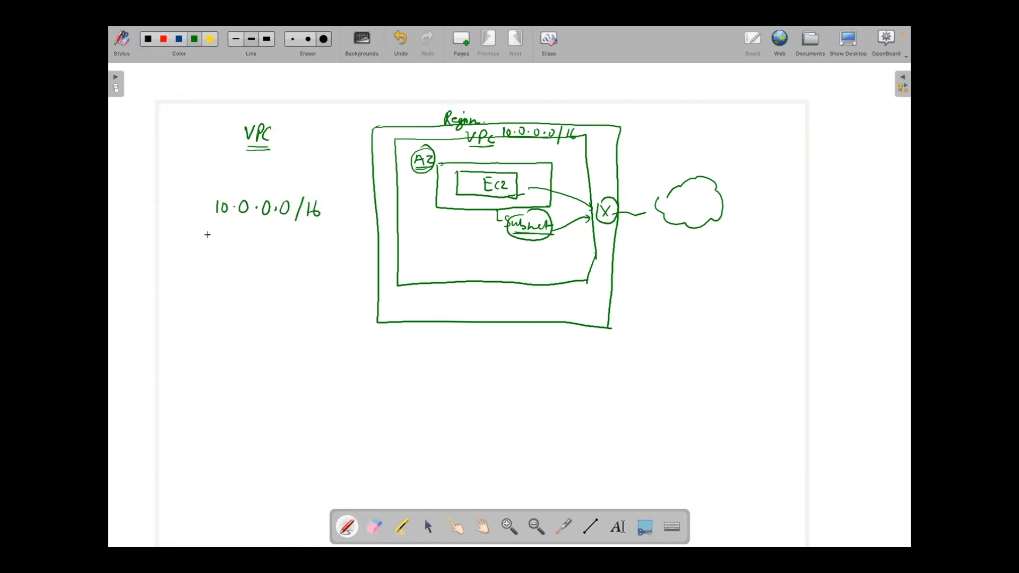
drag(214, 223, 281, 219)
Write 10.0.0.0/24 underlined below the /16 range, marking its first three octets N and the last octet H.
mouse_move(222, 240)
mouse_down()
mouse_move(223, 255)
mouse_move(246, 248)
mouse_up()
drag(256, 241, 264, 248)
mouse_move(274, 242)
mouse_down()
mouse_move(269, 249)
mouse_move(291, 243)
mouse_move(300, 265)
mouse_move(333, 250)
mouse_up()
drag(334, 243, 333, 259)
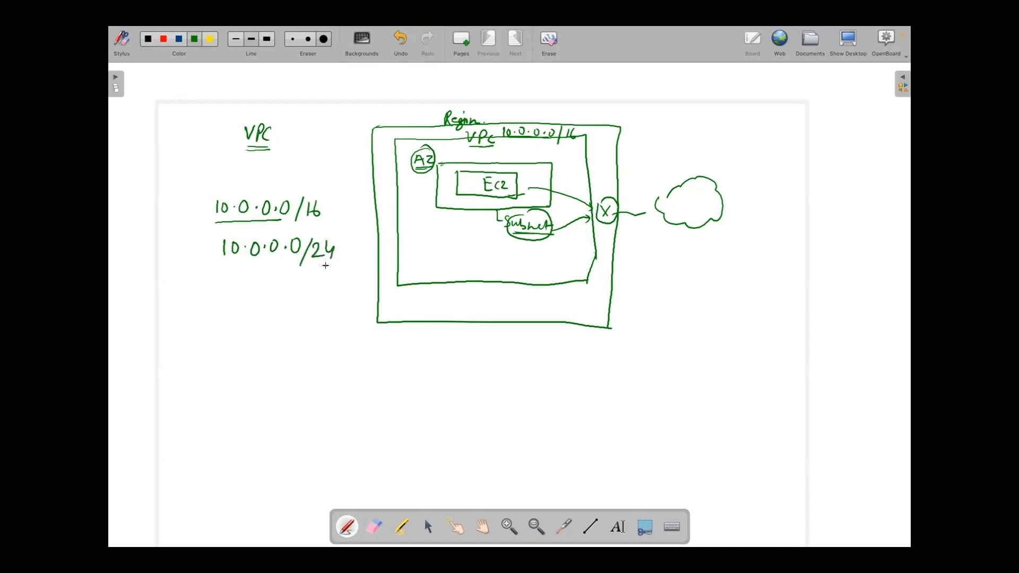
drag(229, 268, 329, 265)
drag(307, 268, 324, 269)
drag(226, 261, 273, 259)
drag(289, 257, 248, 289)
drag(291, 258, 295, 295)
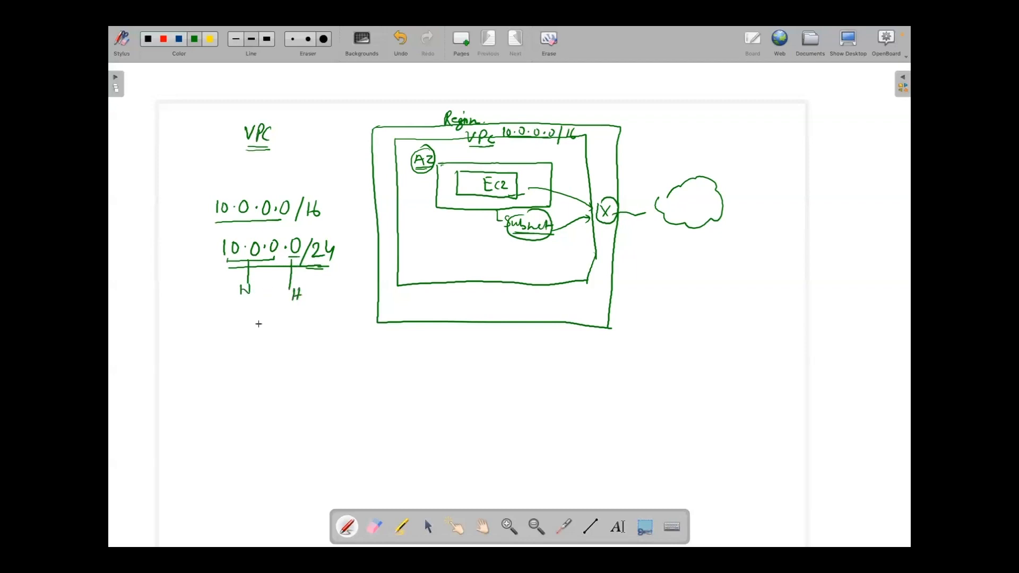
Write the host calculation = 2^8 = 256-2 = 254 below the /24 range, and add another underlined calculation line.
drag(266, 328, 276, 327)
mouse_move(265, 334)
mouse_down()
mouse_move(298, 337)
mouse_move(298, 322)
mouse_move(314, 335)
mouse_move(386, 341)
mouse_up()
drag(317, 359, 365, 376)
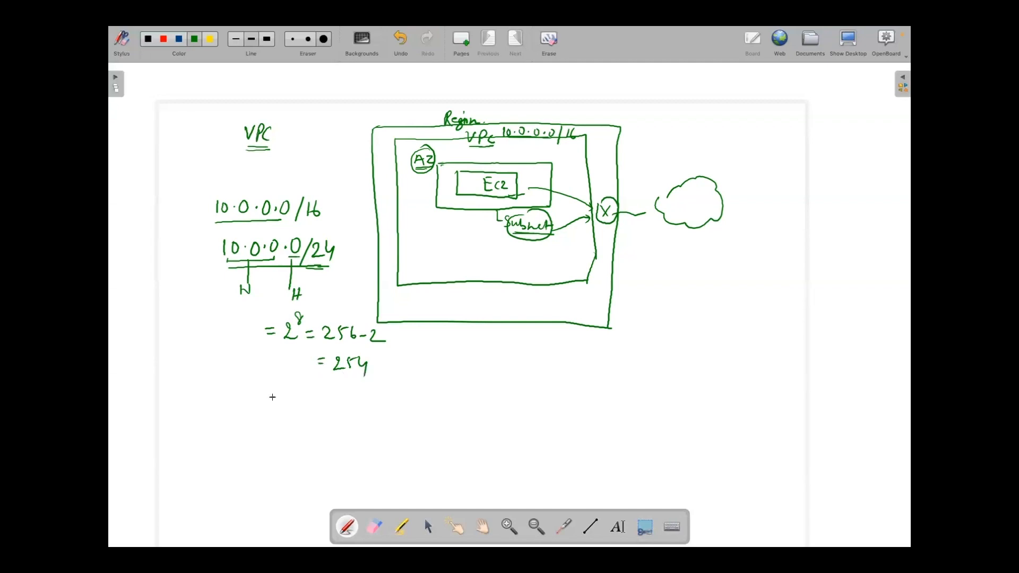
drag(270, 396, 285, 407)
mouse_move(282, 393)
mouse_down()
mouse_move(285, 384)
mouse_move(288, 393)
mouse_up()
drag(292, 399, 429, 395)
drag(278, 419, 406, 417)
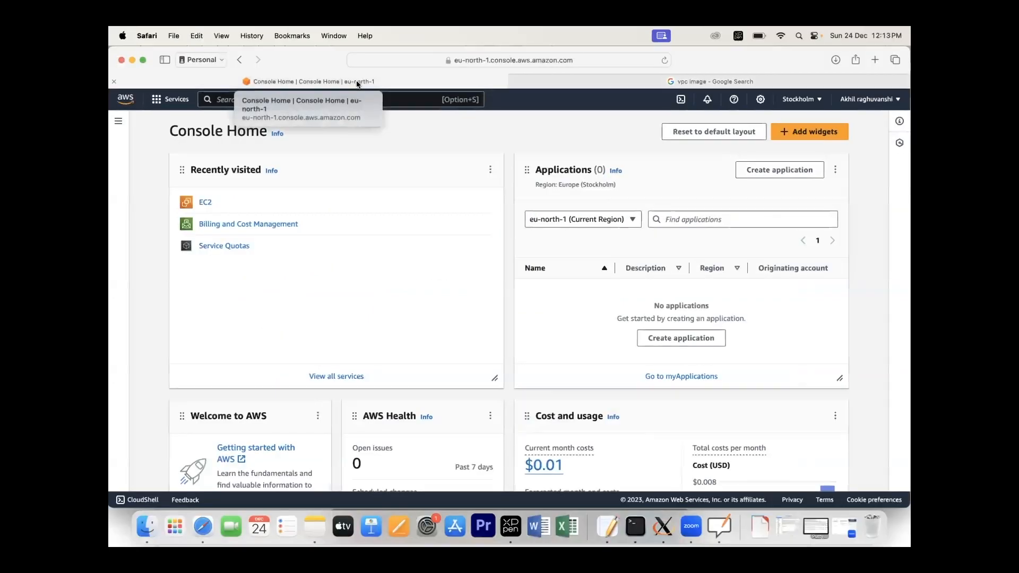
Search the AWS services for vpc and open the VPC dashboard.
scroll(460, 117, down, 1)
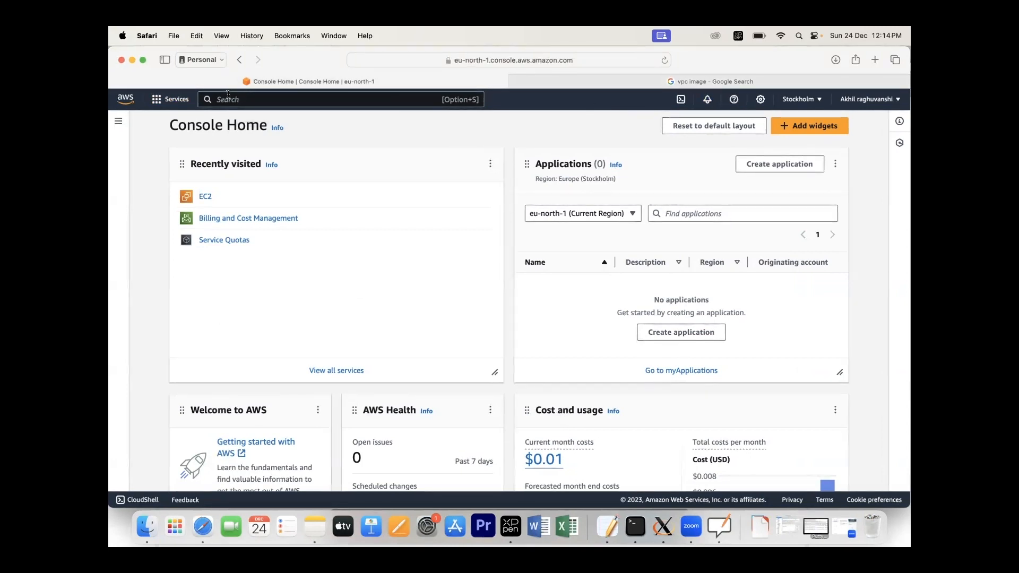
click(163, 103)
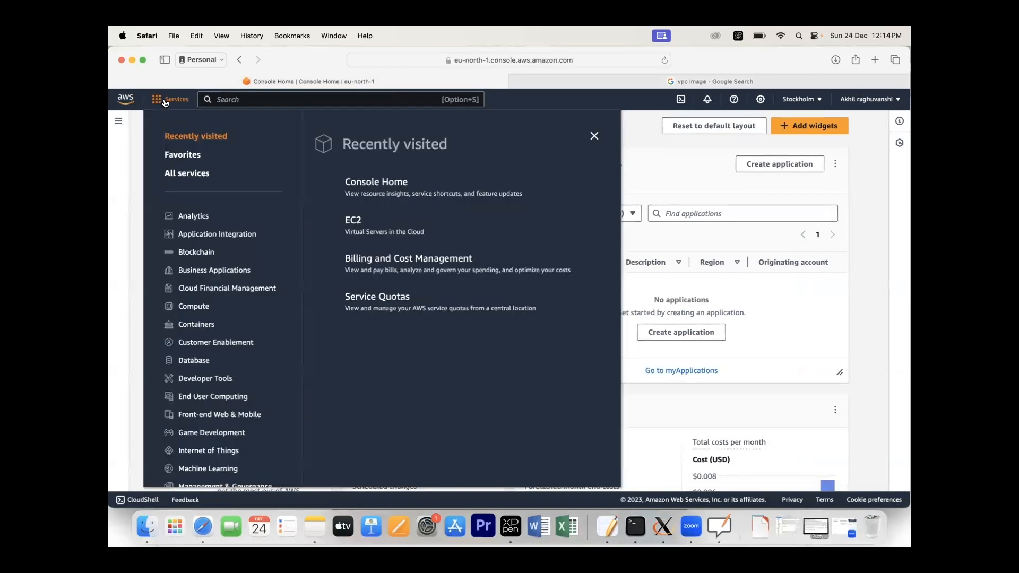
click(251, 101)
text(vpc)
key(Return)
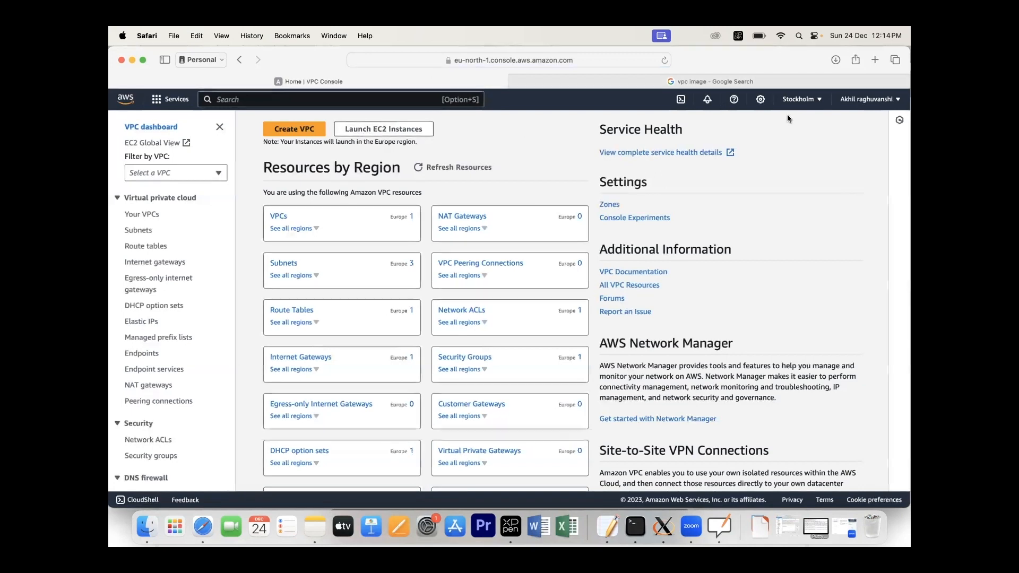
Switch the region to Asia Pacific (Mumbai) and start creating a VPC from the list of existing VPCs.
click(820, 103)
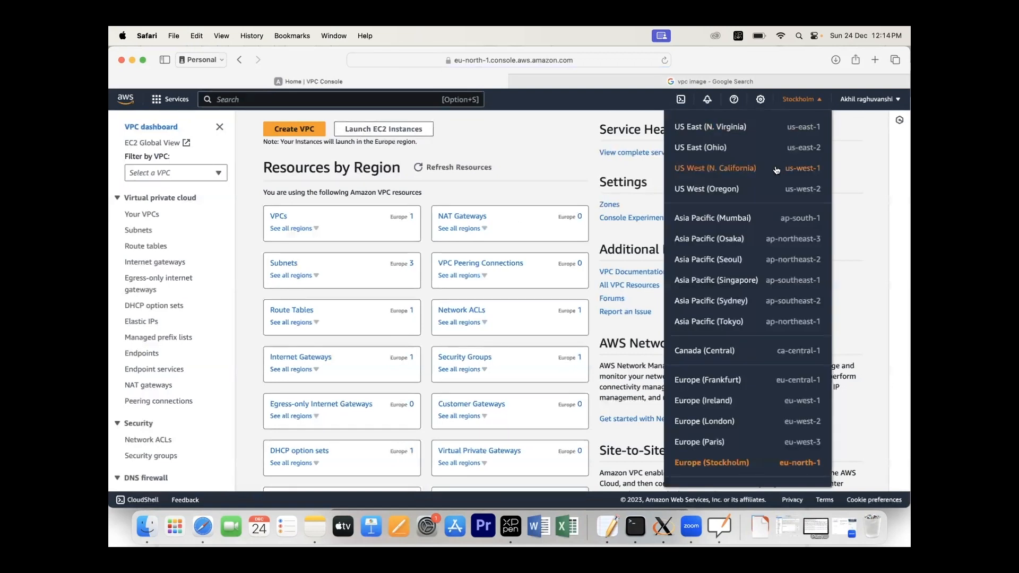
click(696, 222)
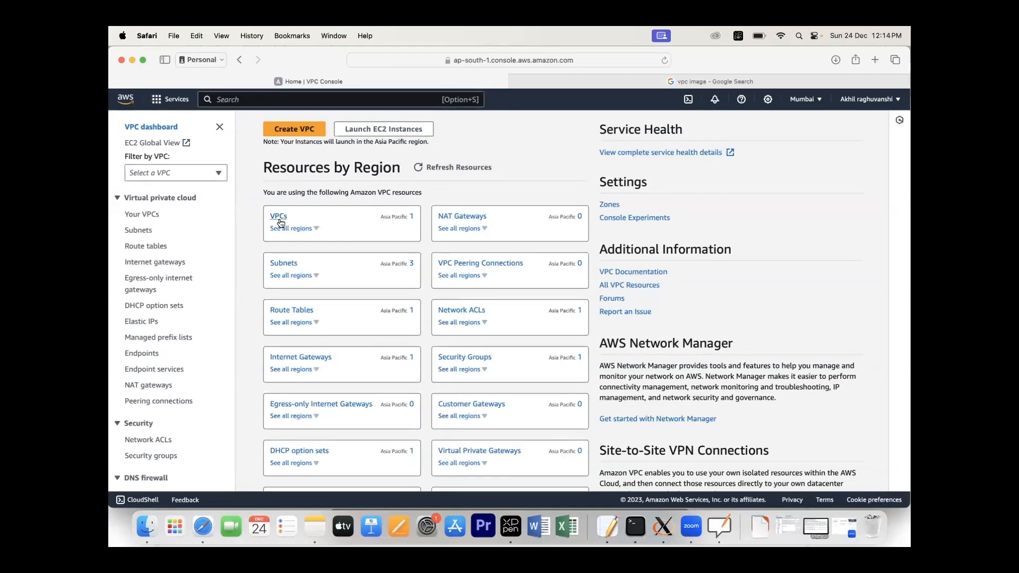
click(133, 216)
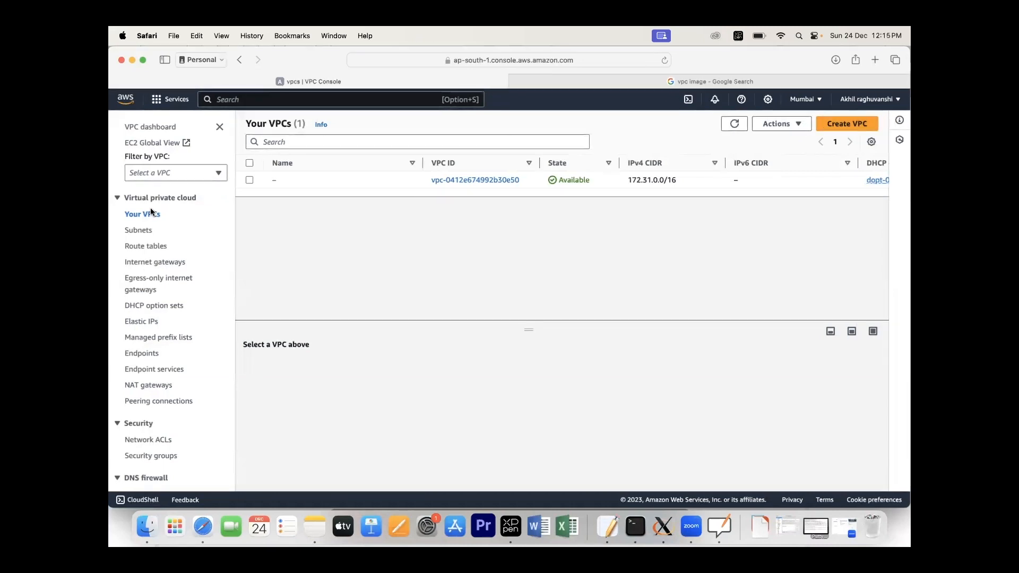
click(848, 124)
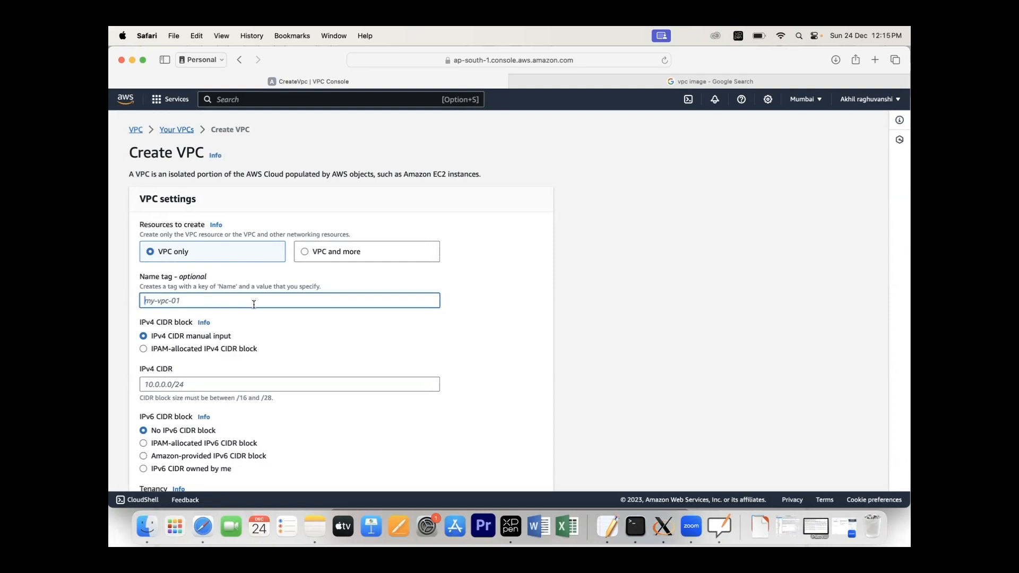
text(myvpcnetork)
key(BackSpace)
key(BackSpace)
key(BackSpace)
key(BackSpace)
key(BackSpace)
key(BackSpace)
key(BackSpace)
key(BackSpace)
key(BackSpace)
key(BackSpace)
key(BackSpace)
Set the new VPC's name tag to mumbaivpc.
text(mu)
text(mbai-vpc)
click(364, 335)
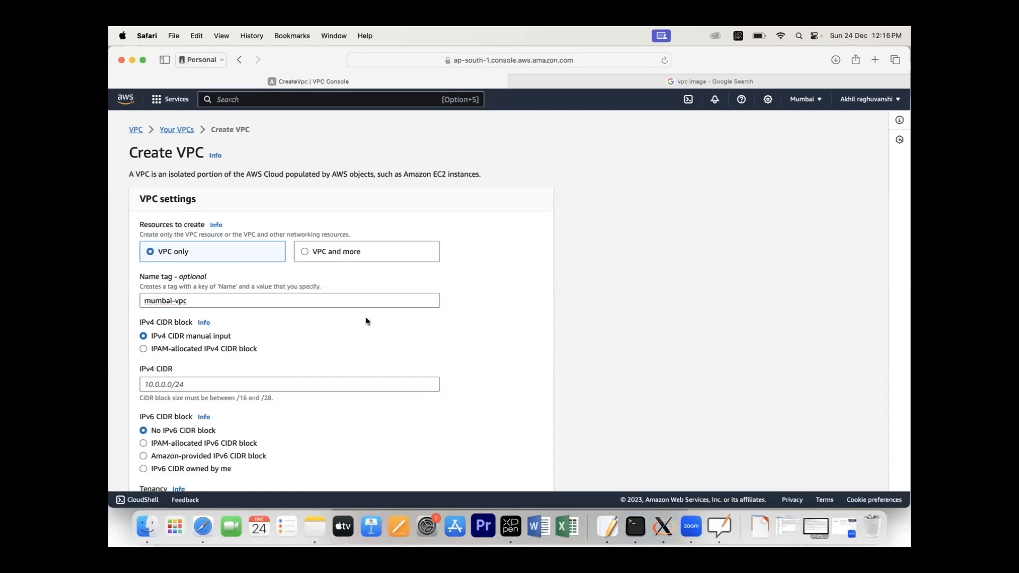
click(214, 303)
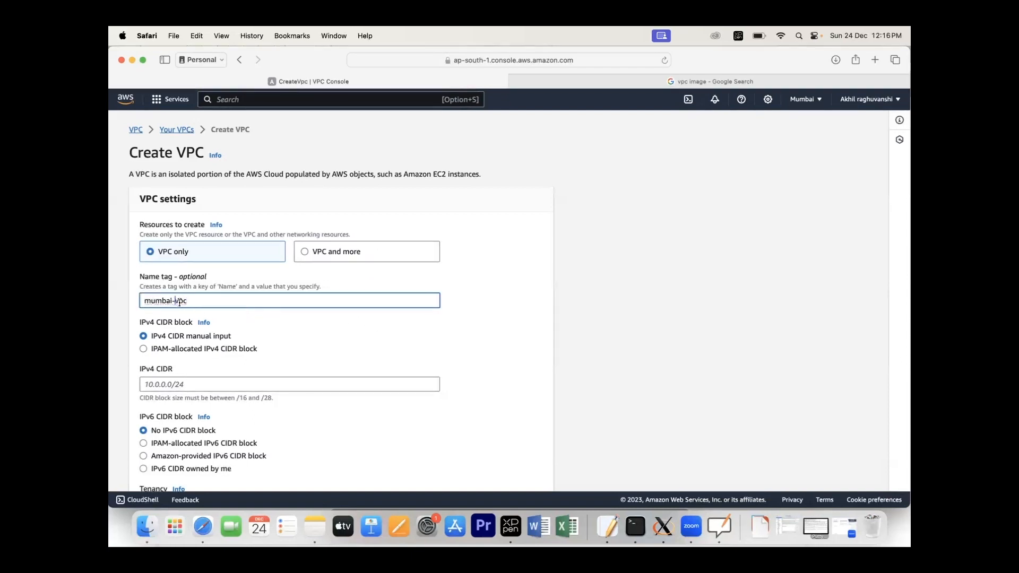
key(BackSpace)
click(278, 323)
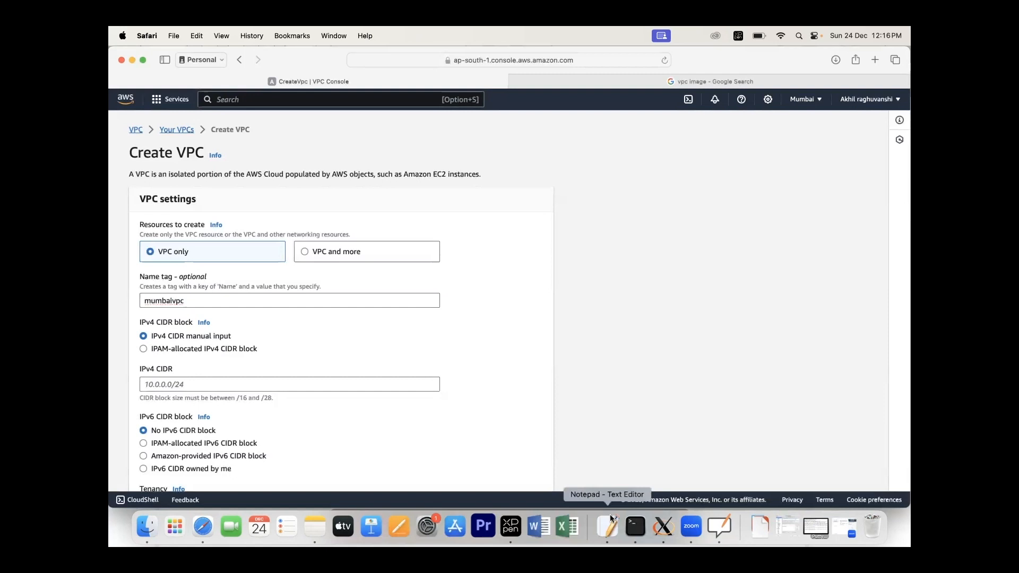
Check the VPC address range on the OpenBoard diagram and set the VPC's IPv4 CIDR to 10.0.0.0/16 in Safari.
click(720, 526)
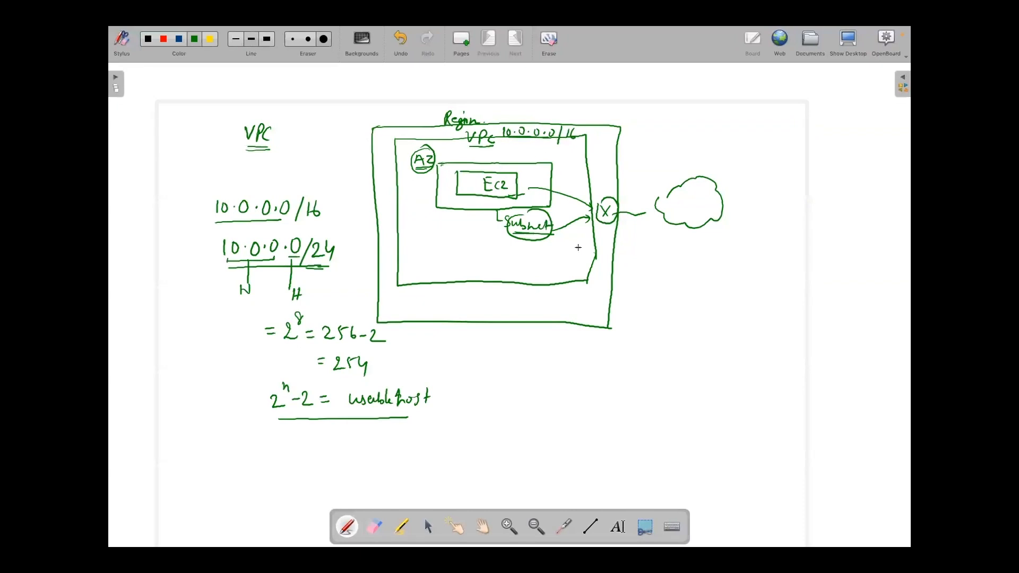
key(super+Tab)
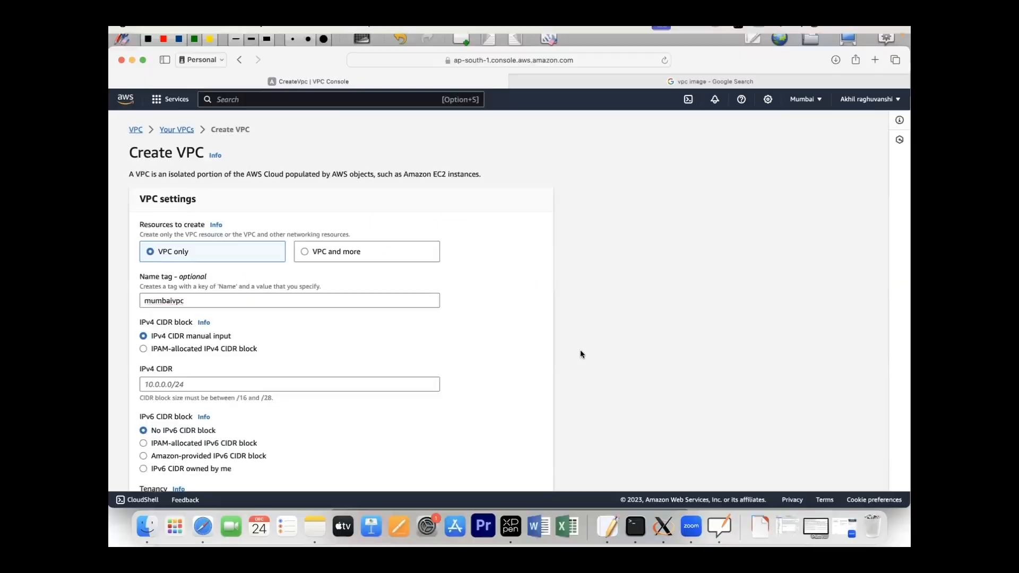
click(184, 384)
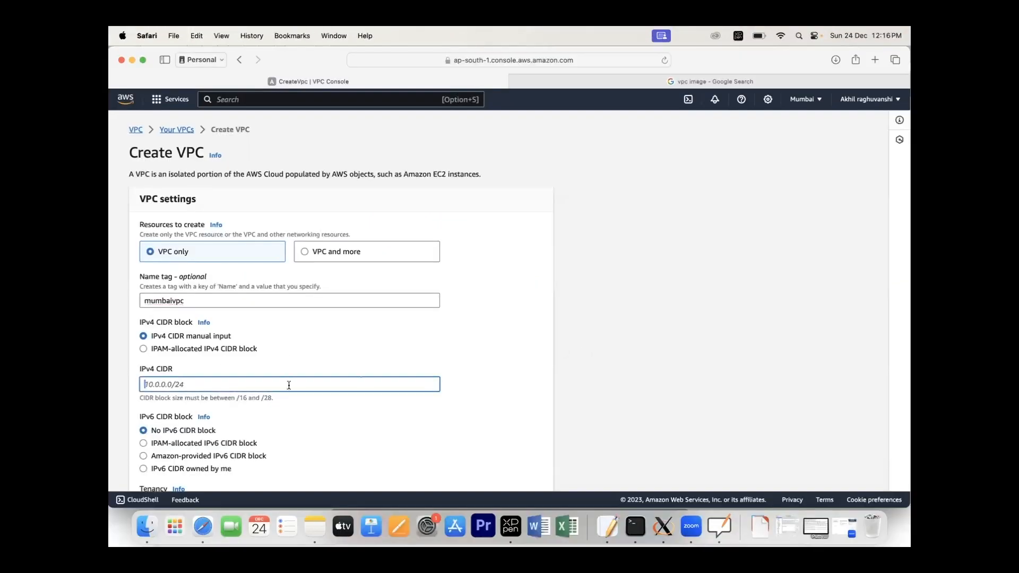
text(10.0.0.0/16)
click(440, 350)
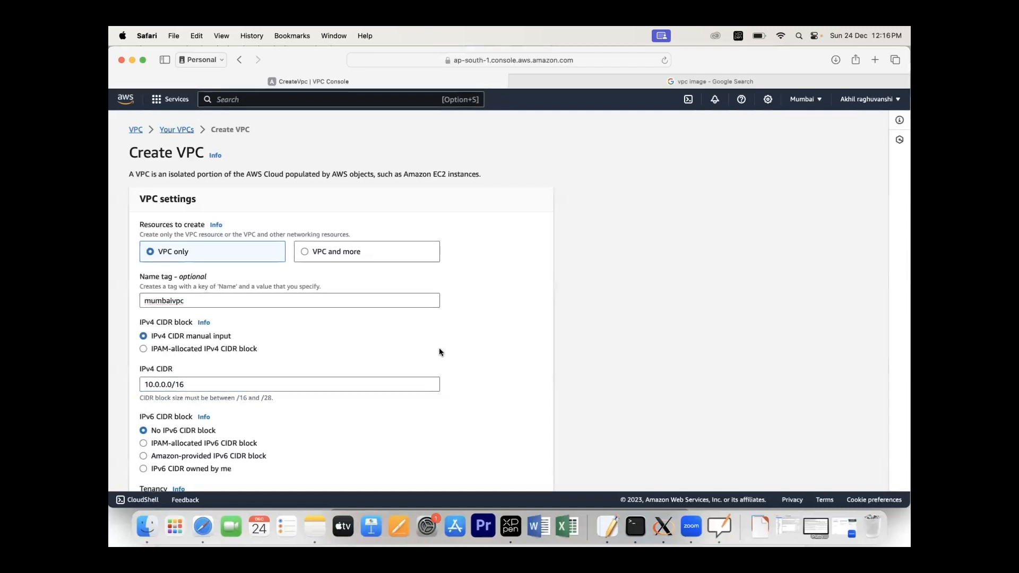
Try 10.0.0.0/24 and 10.0.0.0/8 as the VPC's IPv4 CIDR.
click(228, 378)
key(BackSpace)
key(BackSpace)
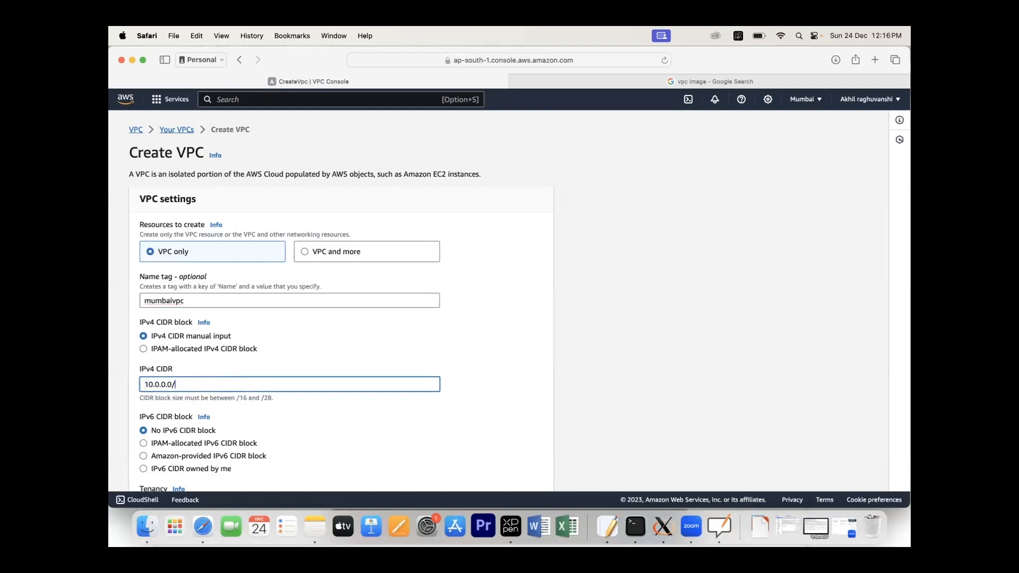
text(24)
click(241, 409)
click(233, 385)
key(BackSpace)
key(BackSpace)
key(BackSpace)
text(/8)
click(289, 409)
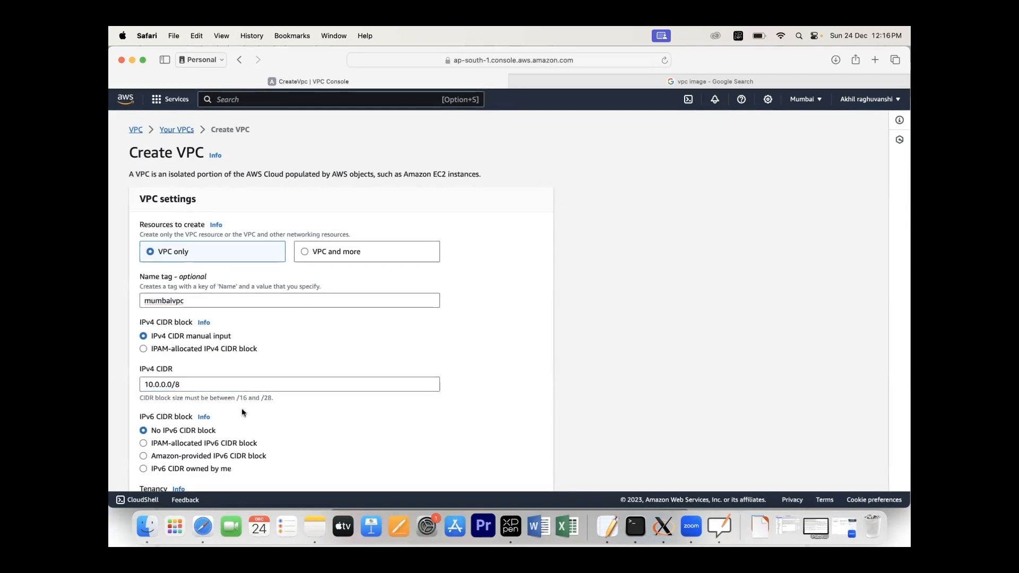
Highlight the hint on permitted CIDR block sizes and set the IPv4 CIDR back to 10.0.0.0/16.
drag(146, 398, 272, 402)
click(186, 385)
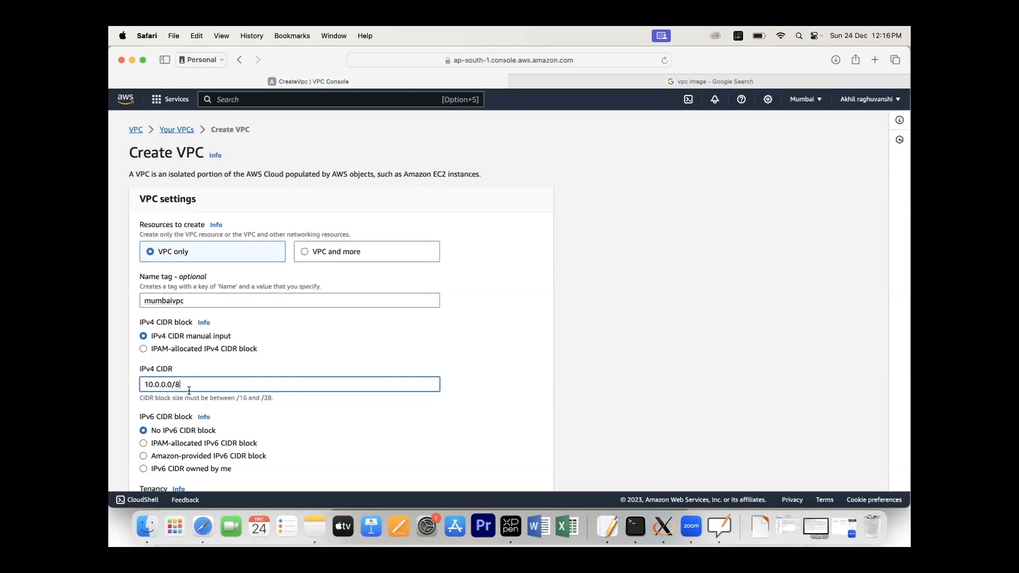
drag(136, 398, 269, 401)
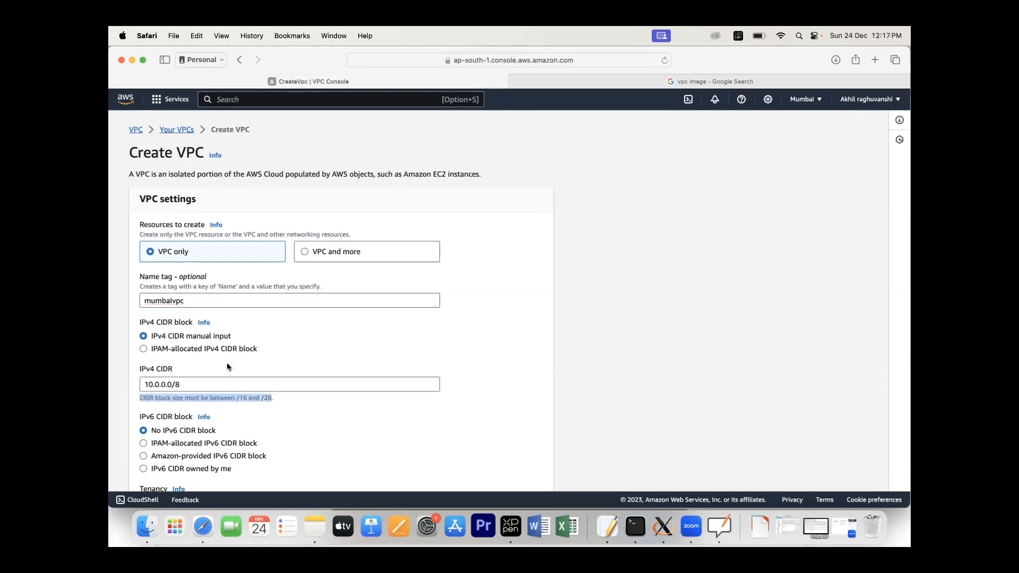
click(187, 384)
key(BackSpace)
text(16)
click(277, 423)
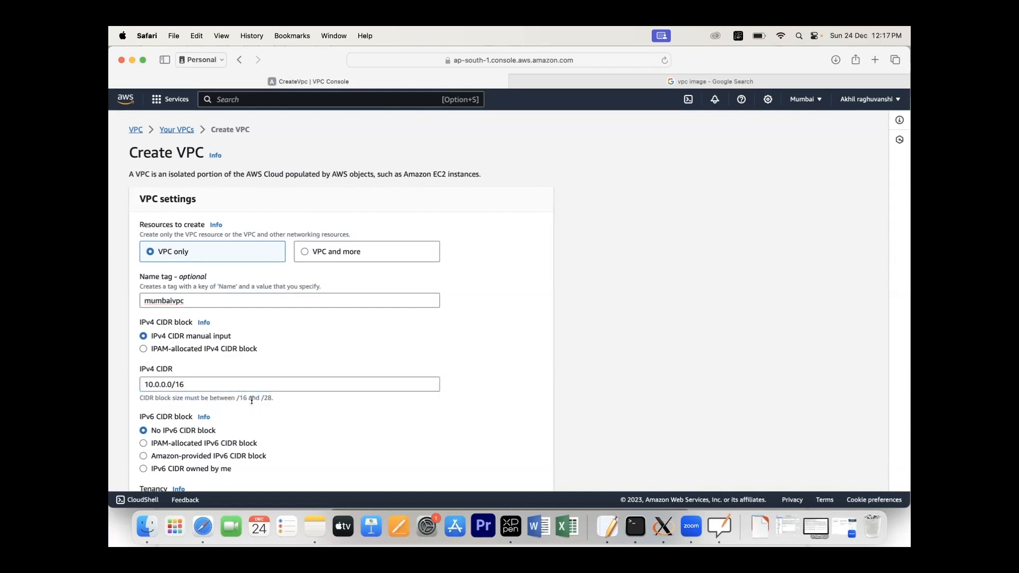
Try Dedicated as the VPC's tenancy and return it to Default.
scroll(265, 413, down, 5)
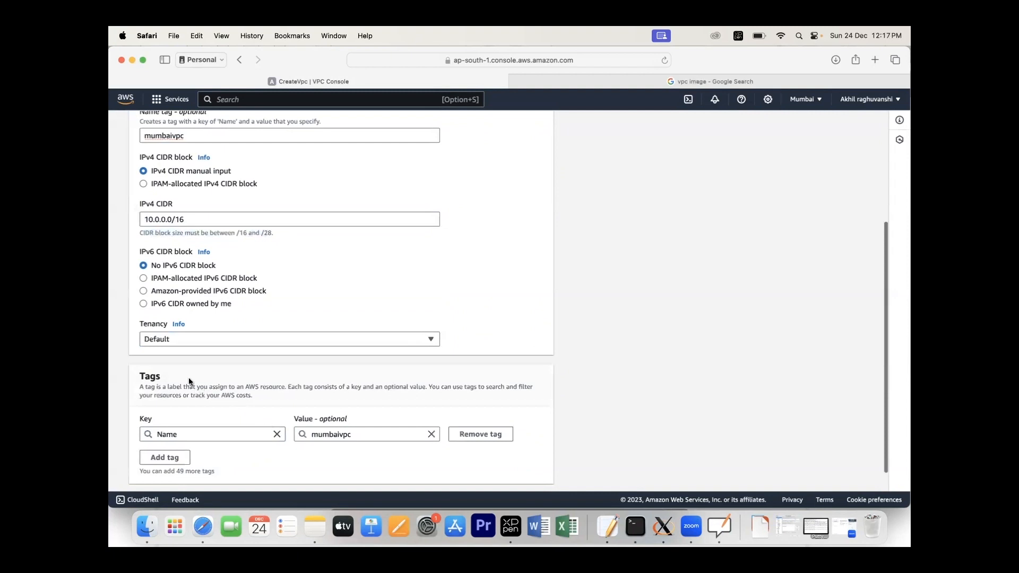
click(176, 342)
click(173, 368)
click(177, 340)
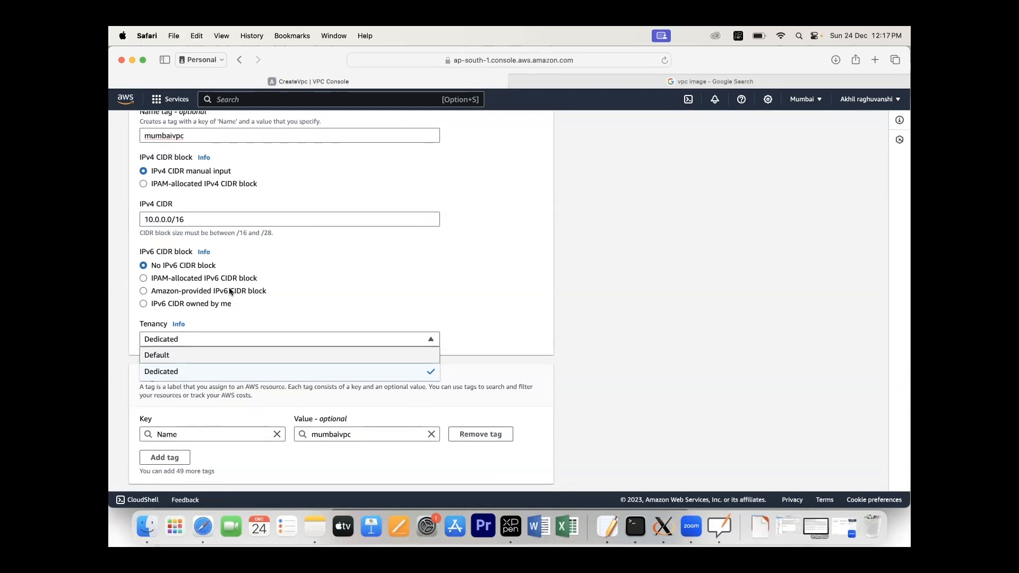
click(159, 354)
Review the settings, create the VPC, and open the list of VPCs.
scroll(231, 393, down, 1)
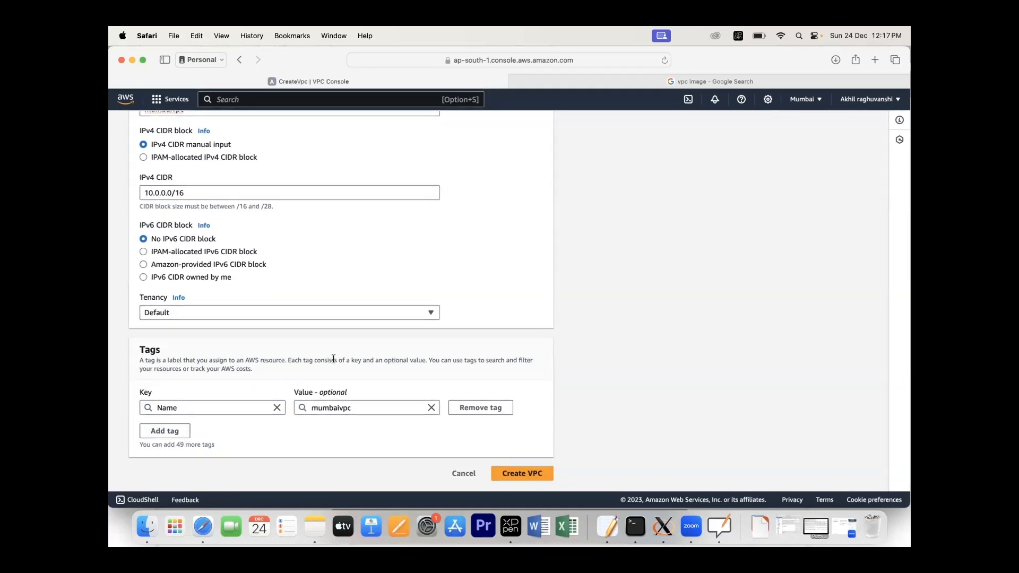
scroll(333, 358, up, 5)
scroll(333, 358, down, 5)
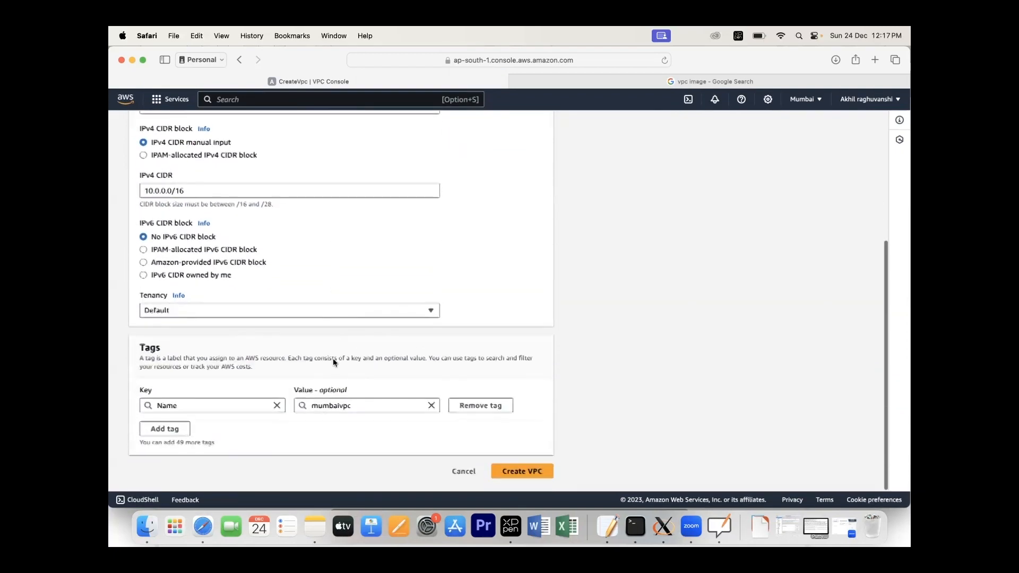
click(520, 470)
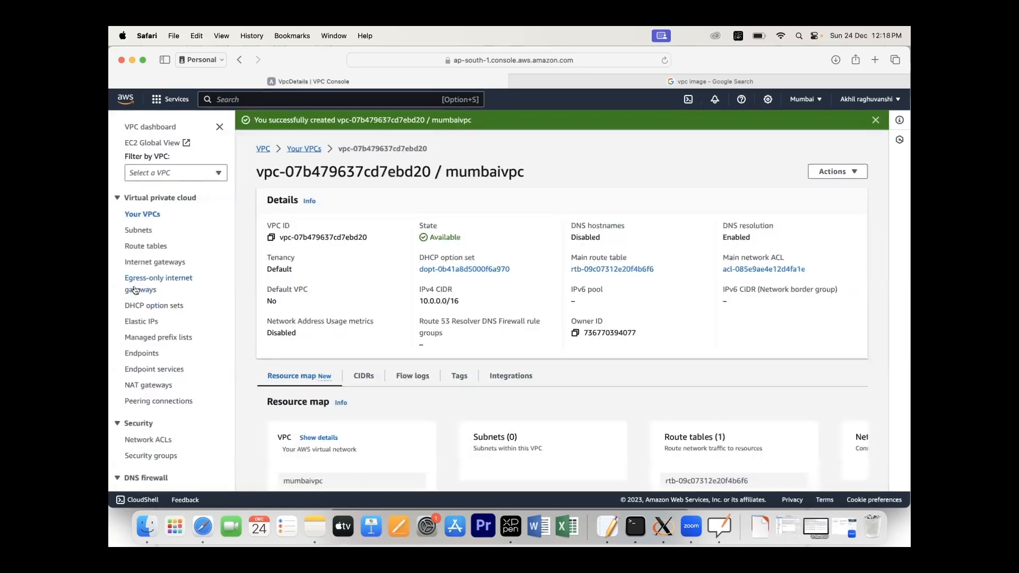
click(142, 215)
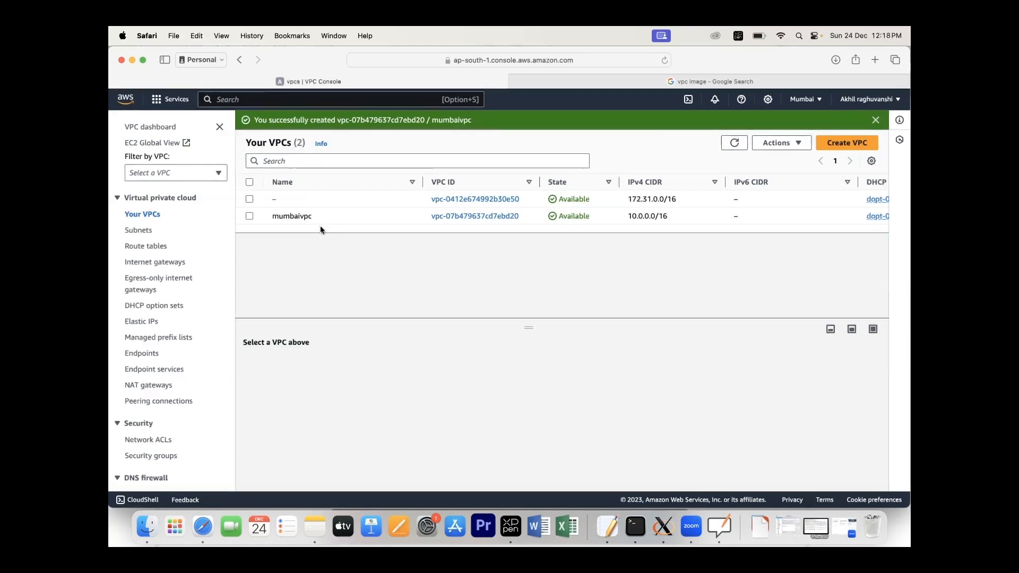
Start creating a subnet and choose mumbaivpc as its VPC.
click(140, 232)
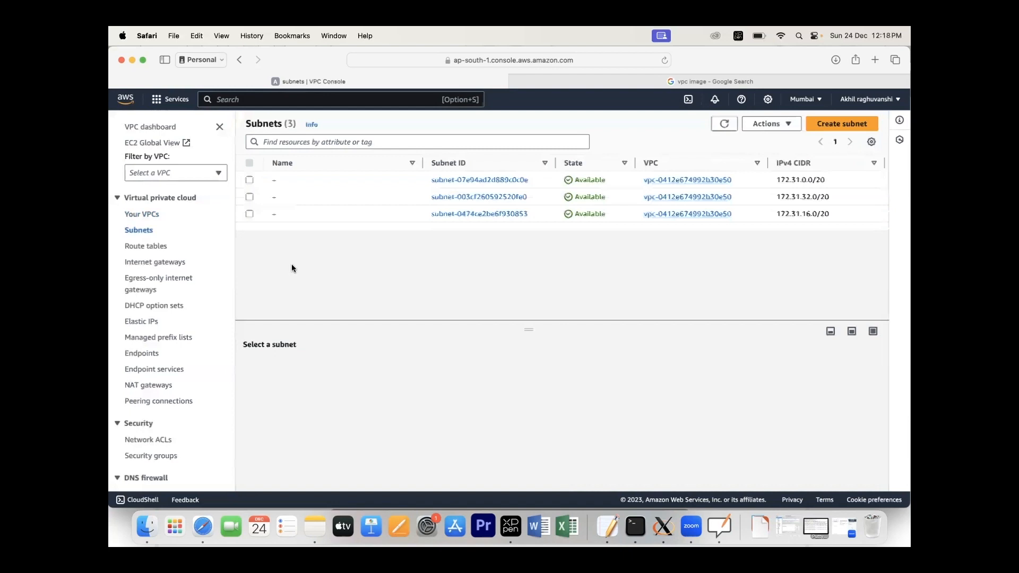
click(841, 124)
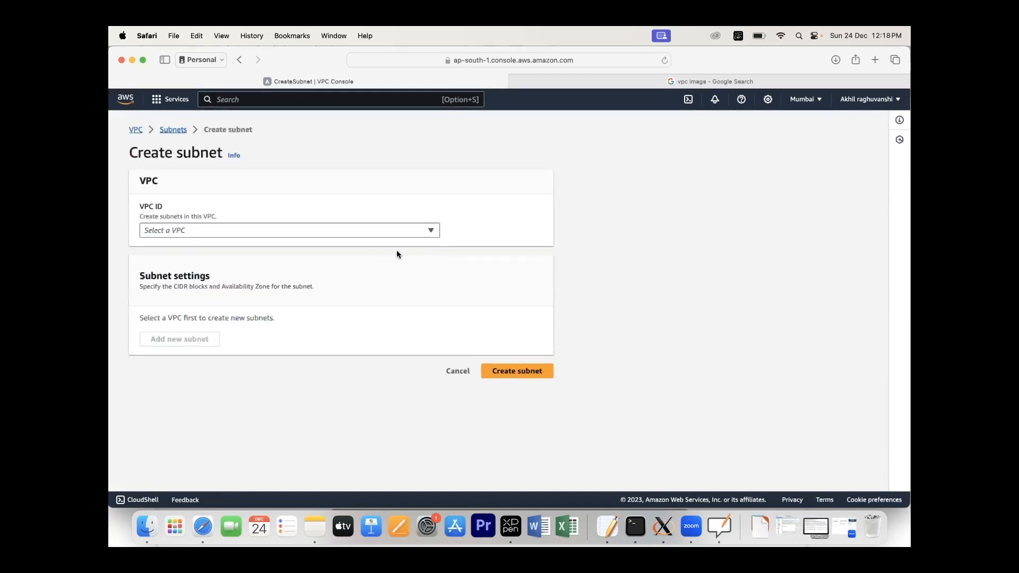
click(369, 231)
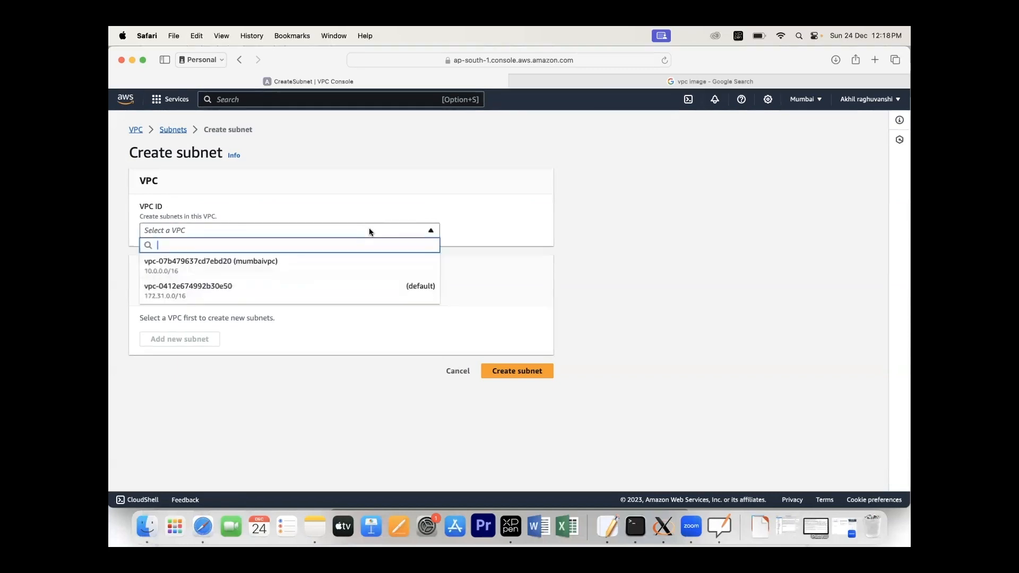
click(353, 274)
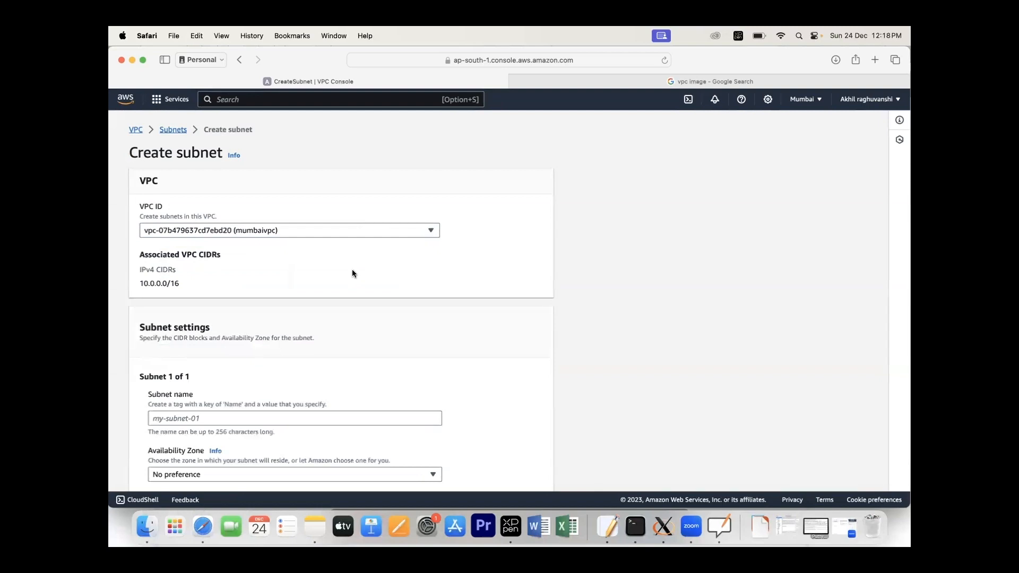
Name the new subnet mumbaisubnet.
scroll(346, 297, down, 5)
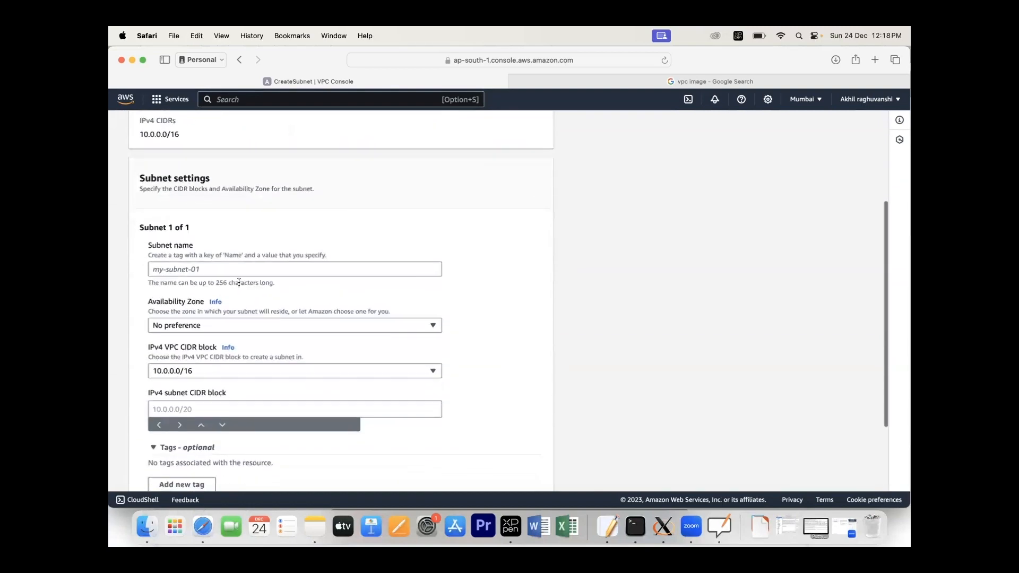
click(245, 272)
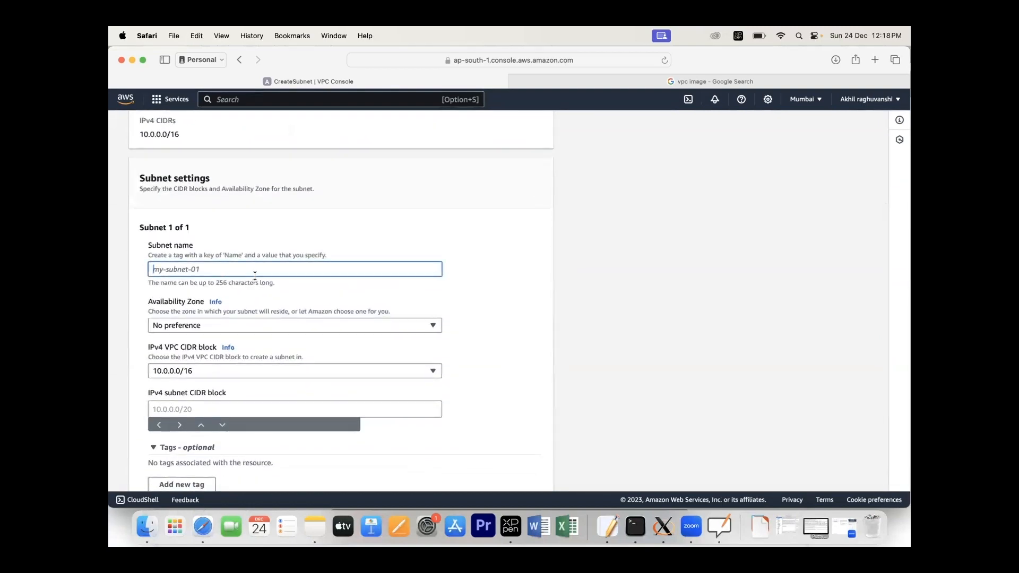
text(mumb)
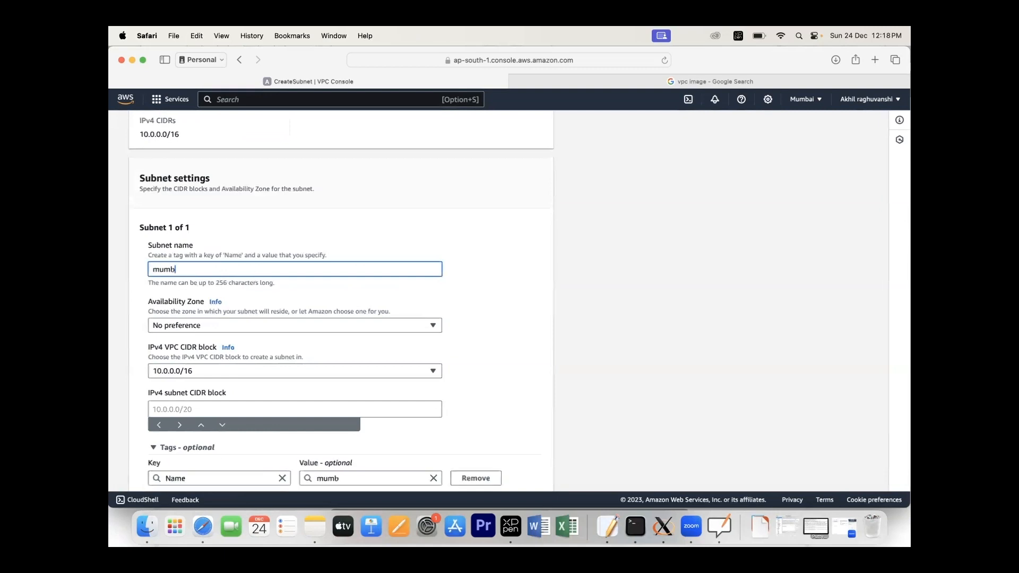
text(aisubnet)
click(285, 293)
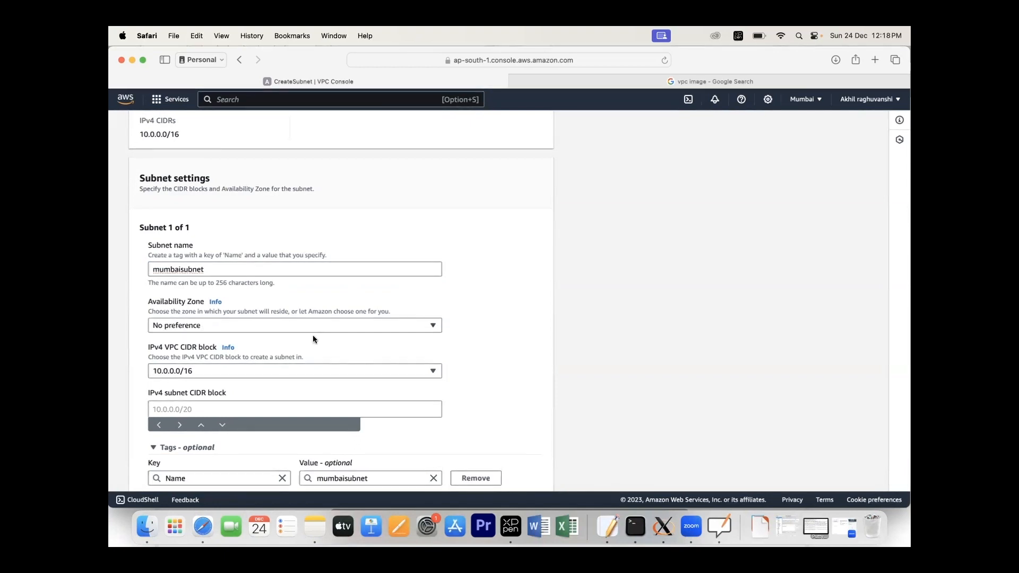
Examine the availability zone and subnet on the OpenBoard diagram and return to the subnet form in Safari.
click(720, 525)
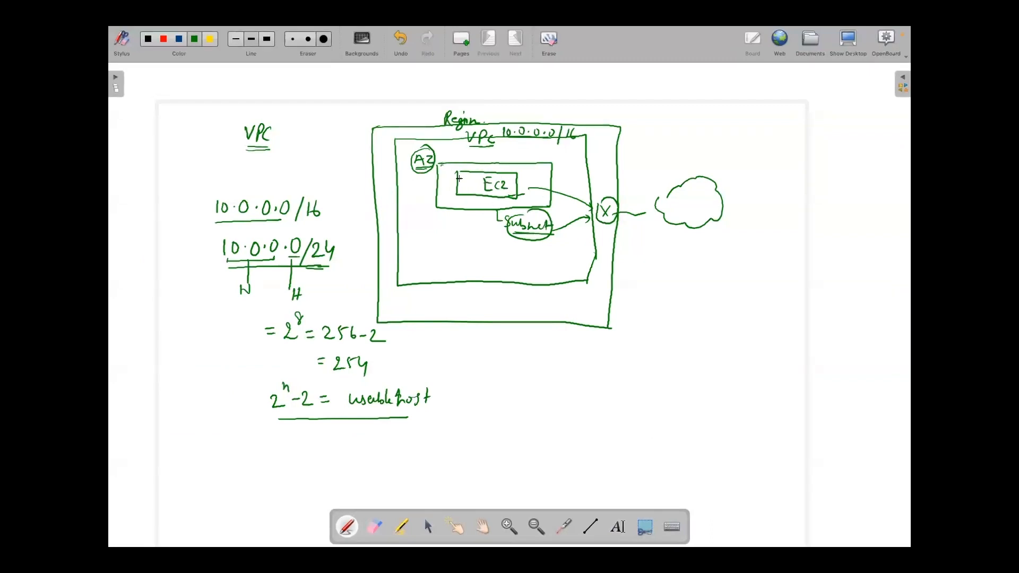
key(super+Tab)
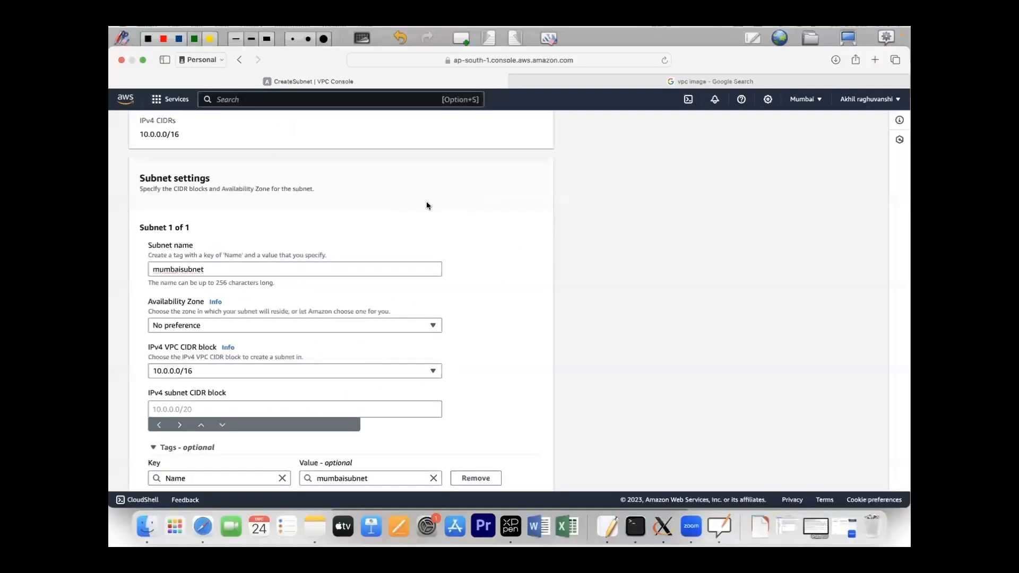
Place the subnet in availability zone ap-south-1b and keep 10.0.0.0/16 as its IPv4 VPC CIDR block.
click(225, 324)
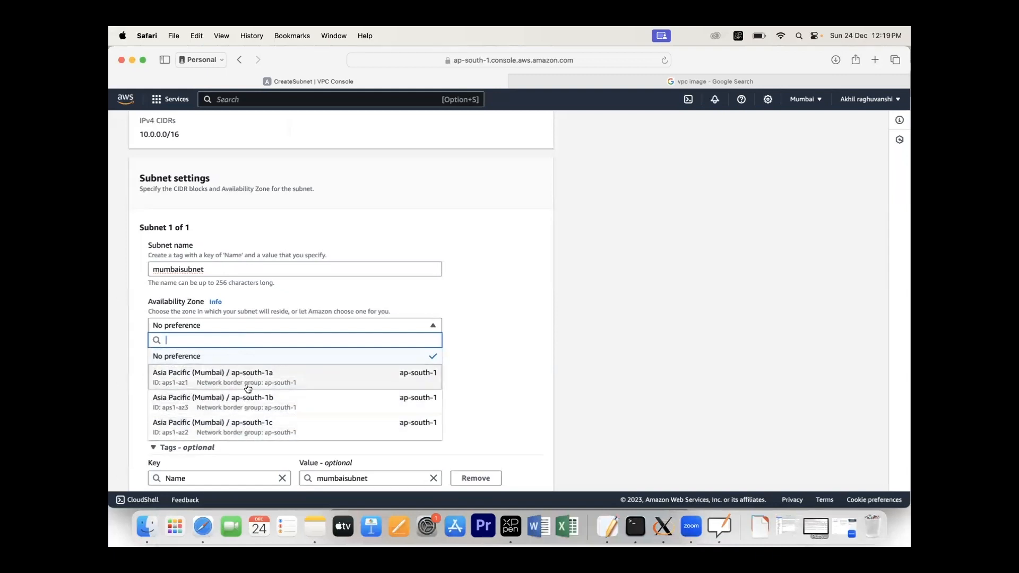
click(247, 407)
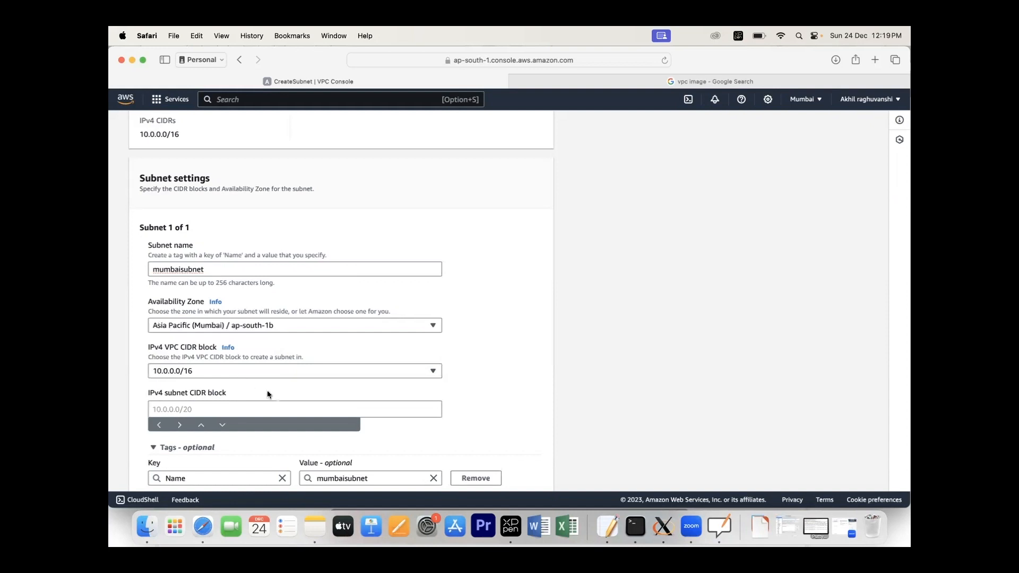
scroll(319, 401, down, 2)
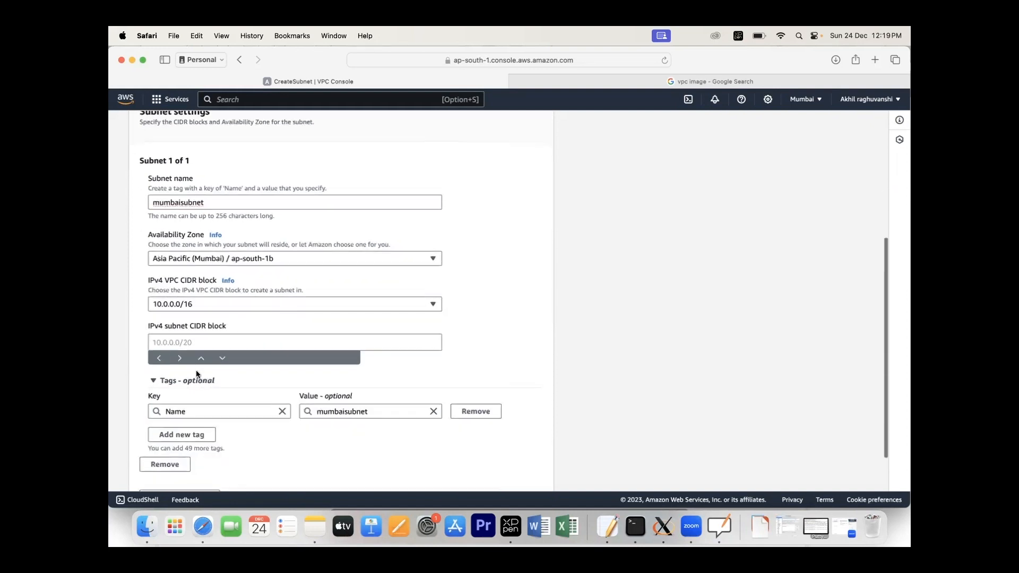
click(175, 344)
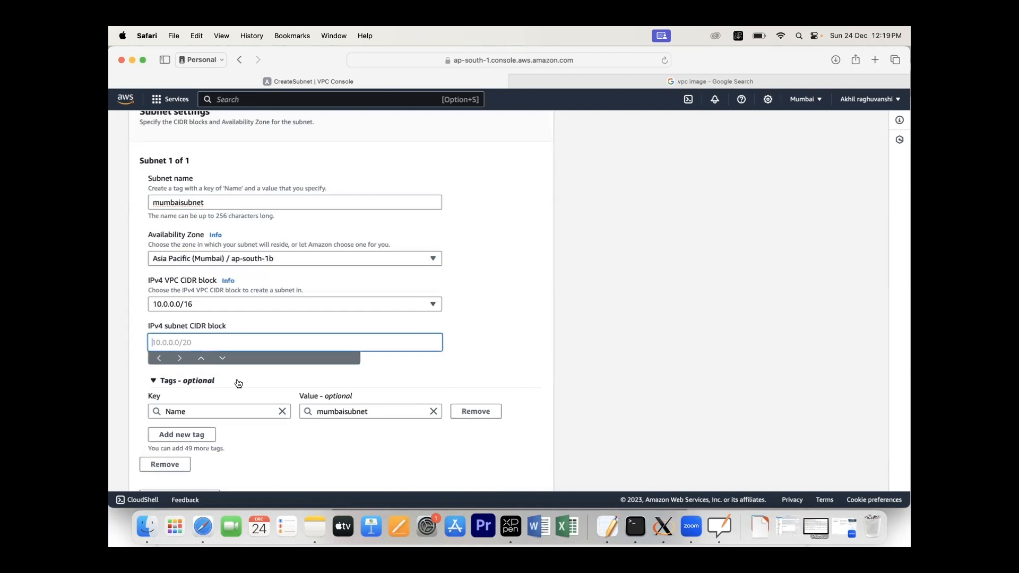
click(208, 304)
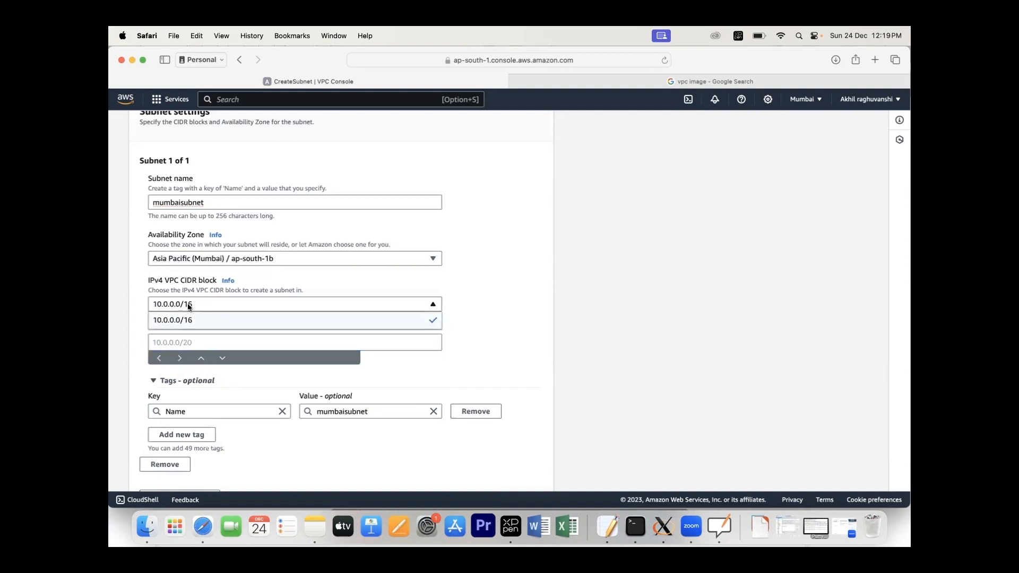
click(183, 321)
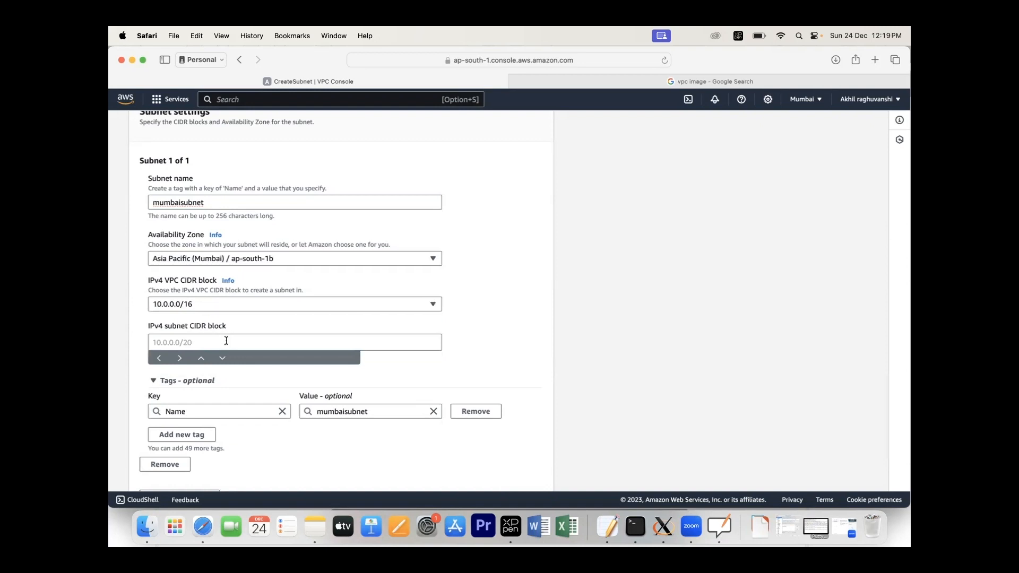
Enter 10.0.0.1/24 as the IPv4 subnet CIDR block for mumbaisubnet.
click(186, 341)
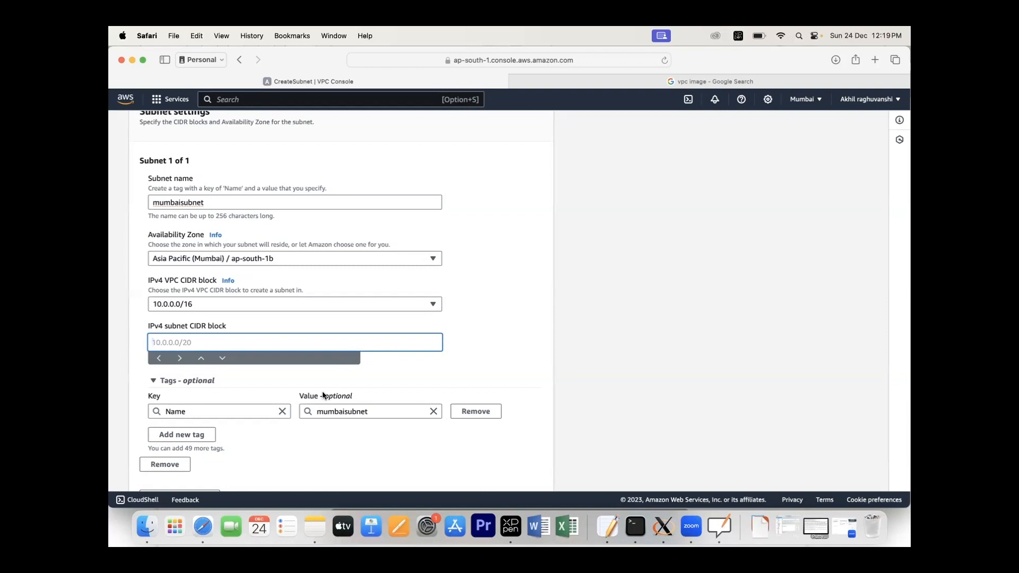
click(199, 304)
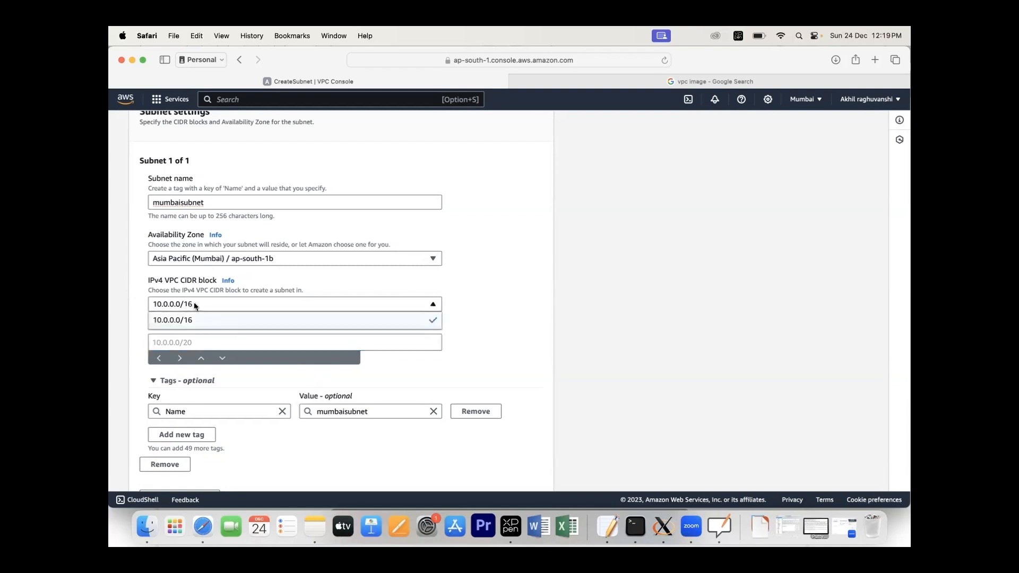
click(138, 329)
click(166, 339)
text(10.0.)
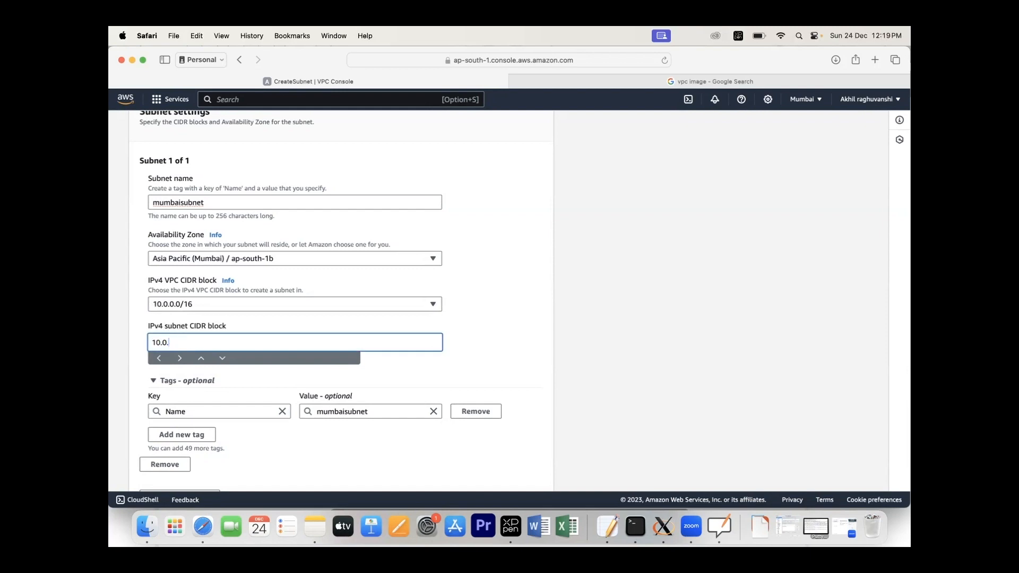
text(0.1/24)
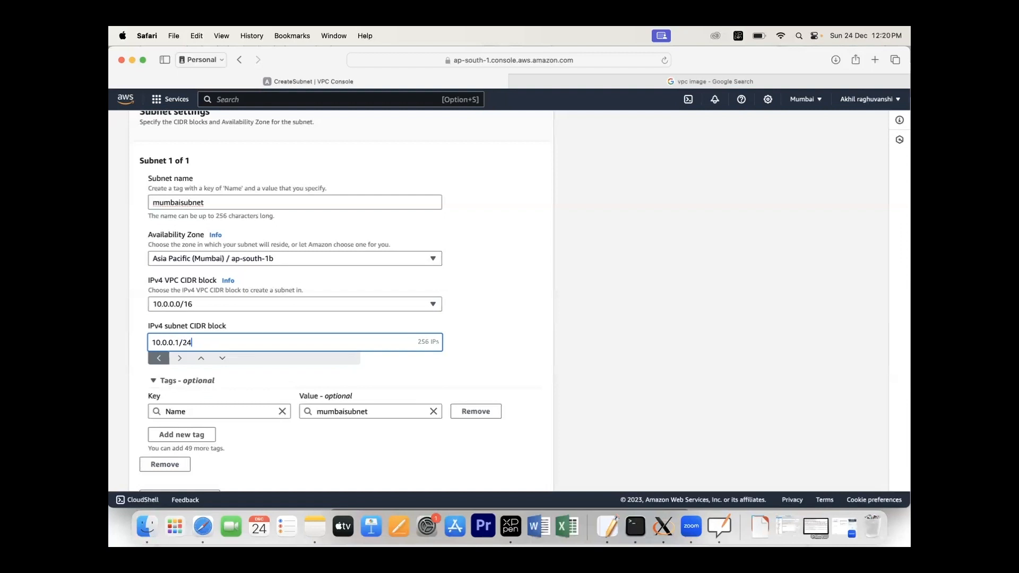
click(453, 372)
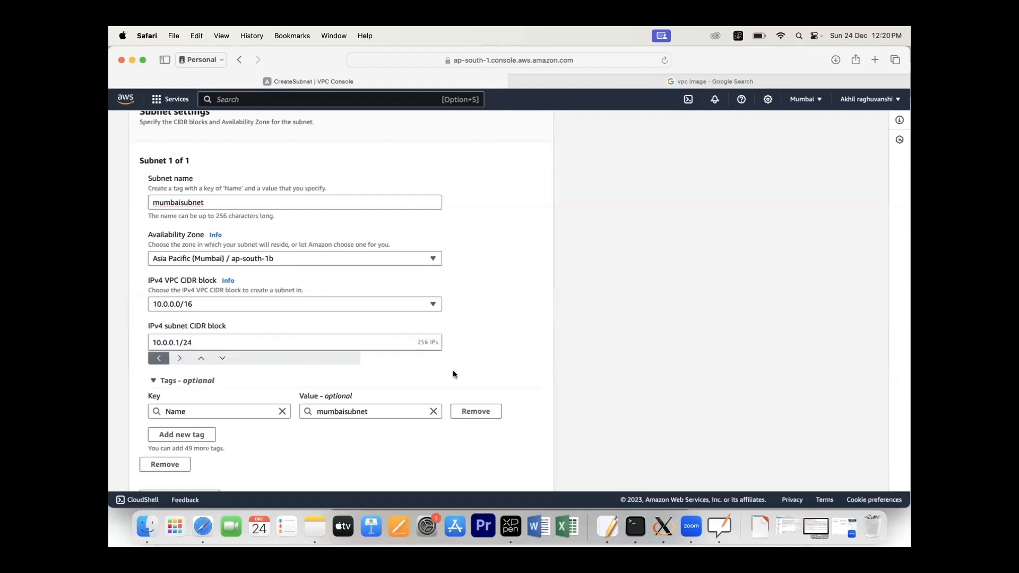
Correct the IPv4 subnet CIDR block to 10.0.1.0/24.
click(167, 349)
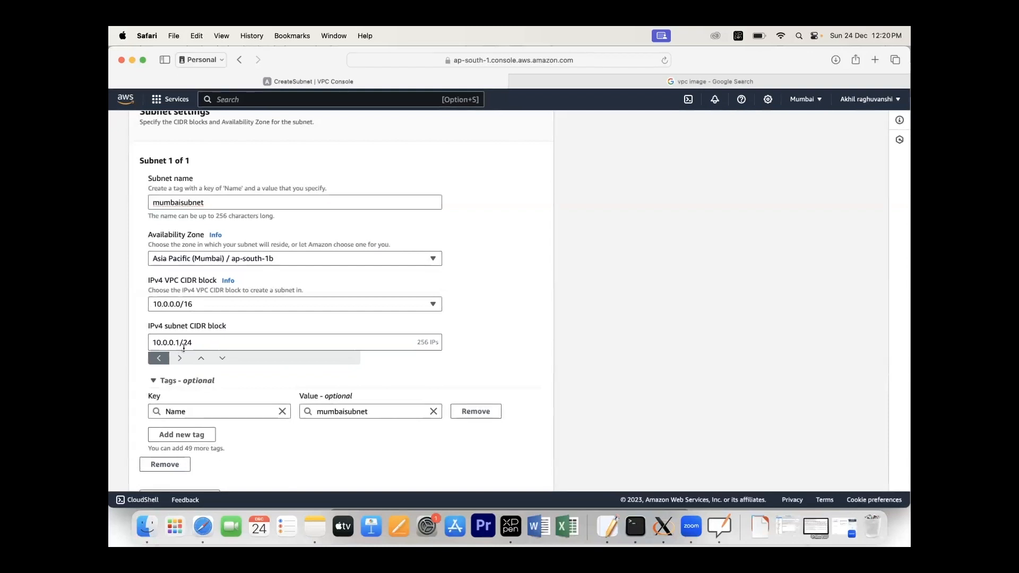
click(178, 342)
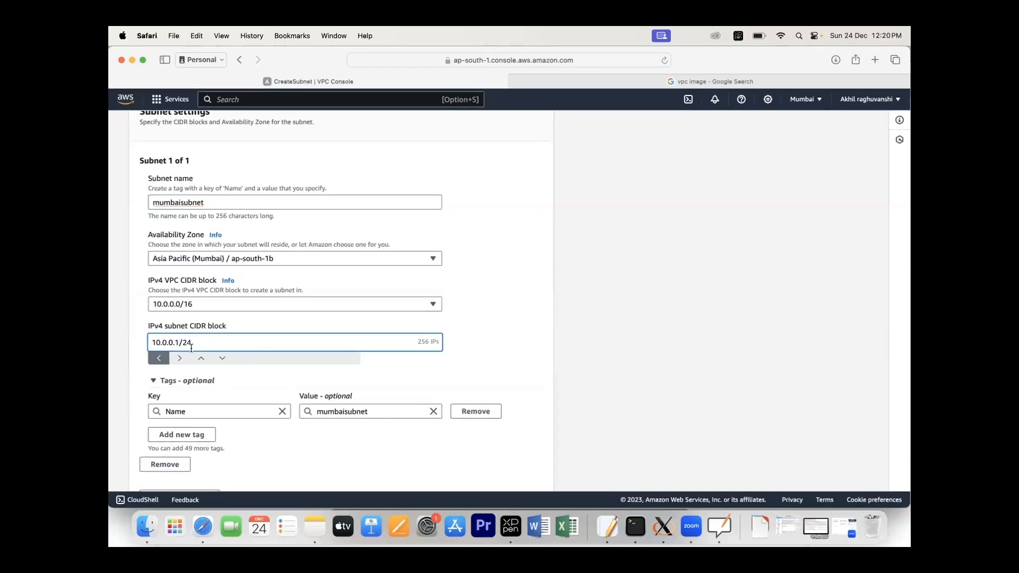
key(BackSpace)
key(BackSpace)
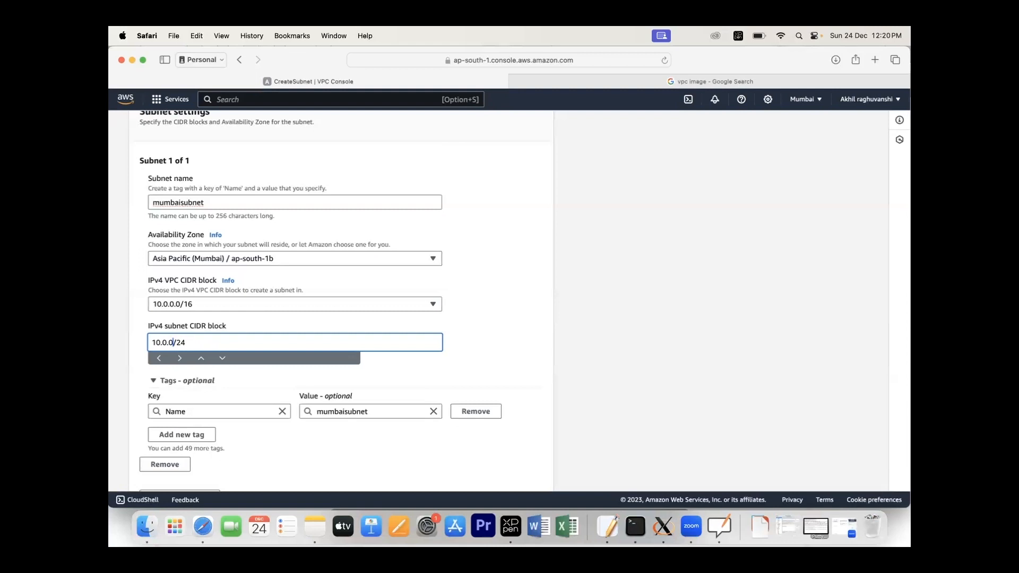
key(BackSpace)
text(1.0)
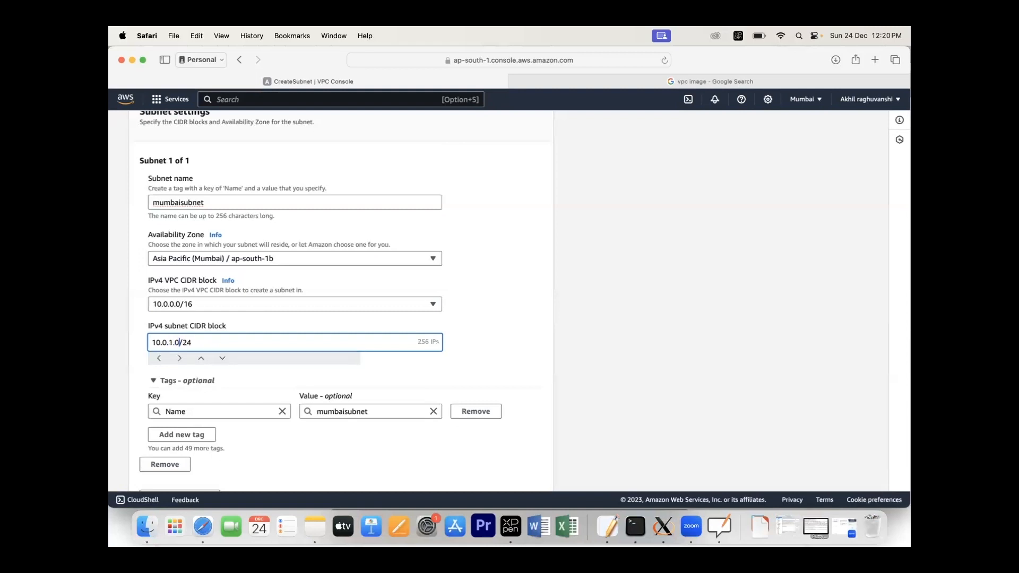
click(192, 345)
click(384, 363)
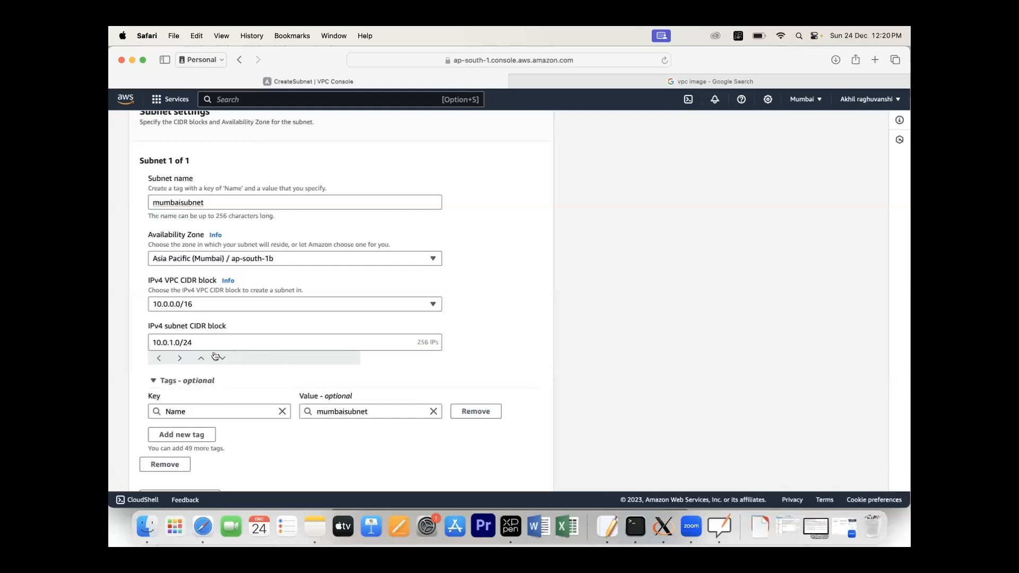
Review the completed subnet settings and create mumbaisubnet.
click(721, 527)
scroll(288, 384, down, 3)
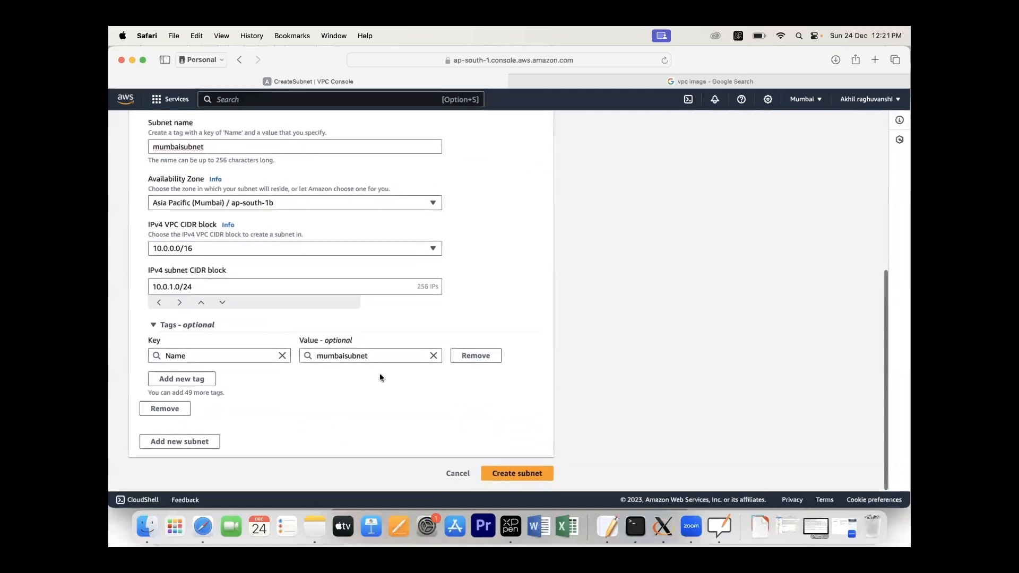
click(511, 474)
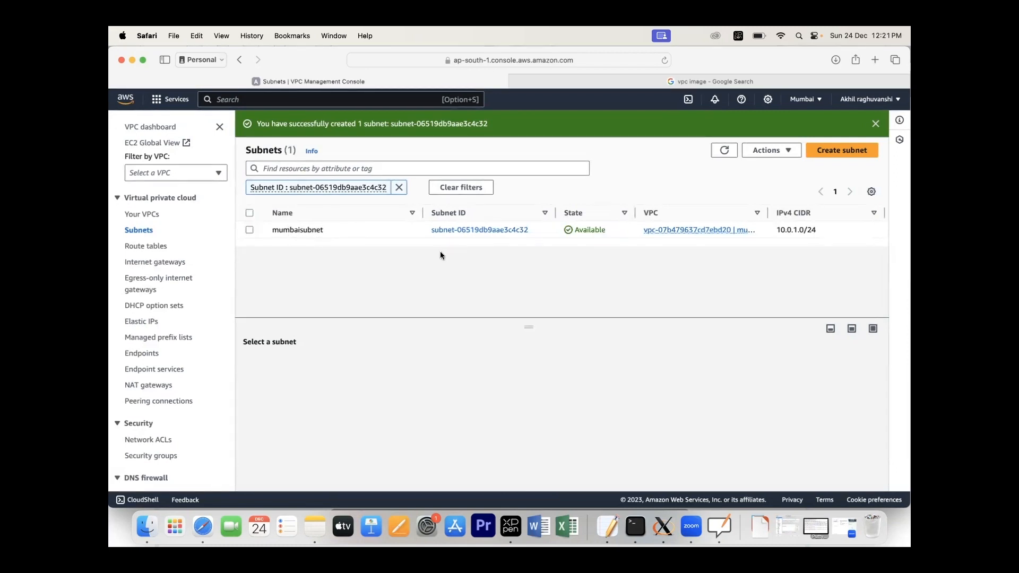
From the list of route tables, open the main route table of mumbaivpc and examine its details and routes.
click(167, 247)
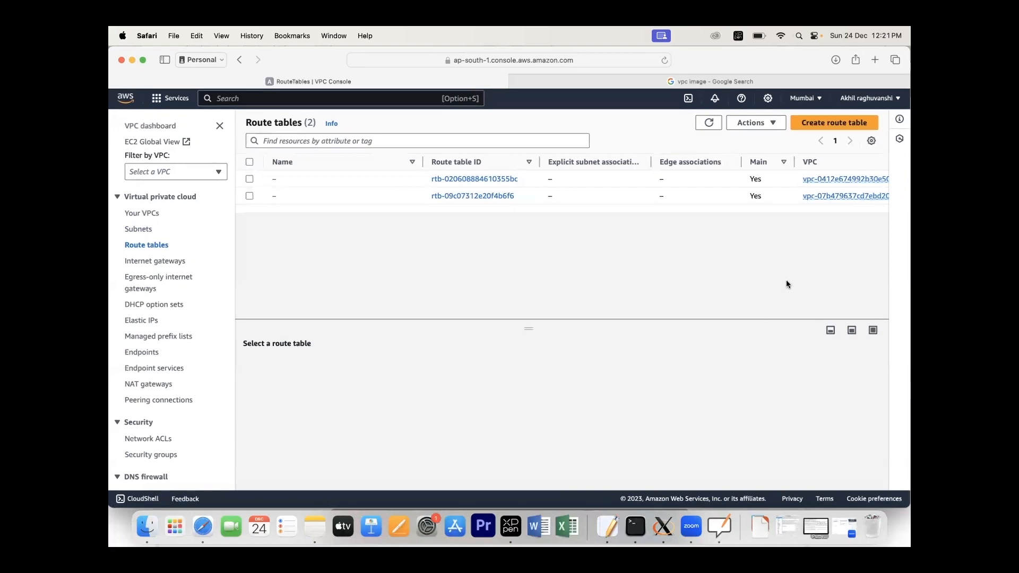
click(457, 197)
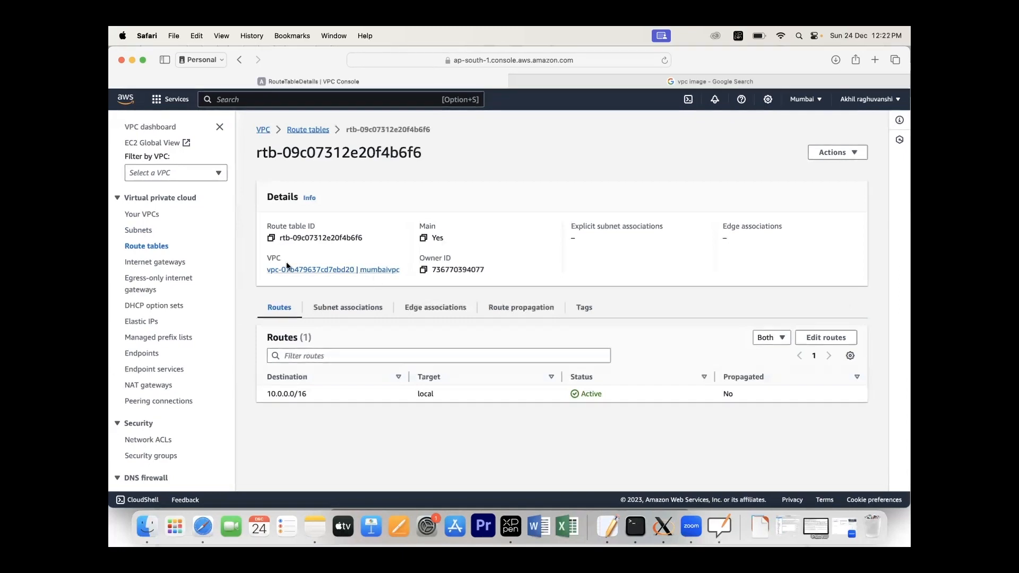
click(145, 246)
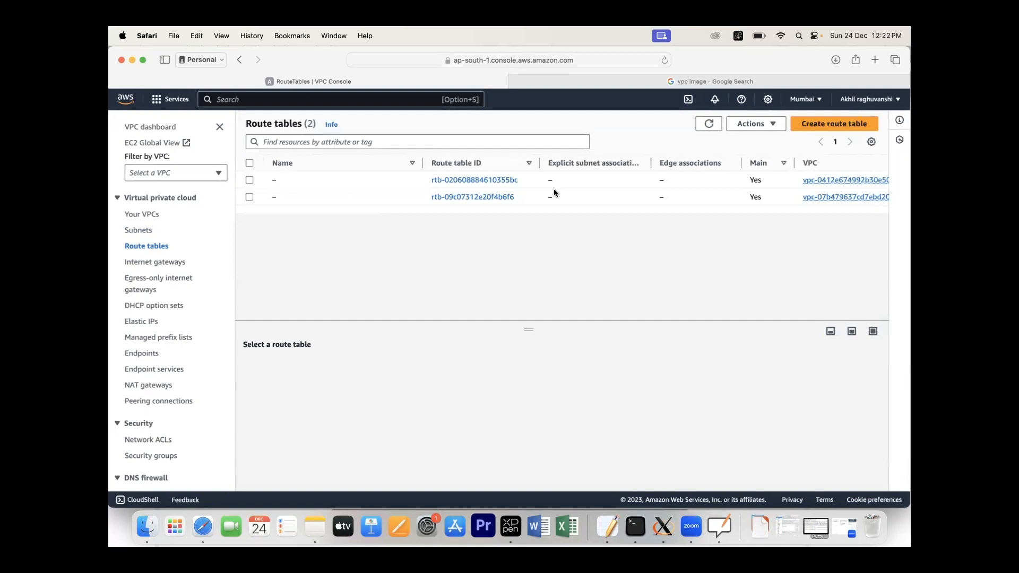
click(474, 197)
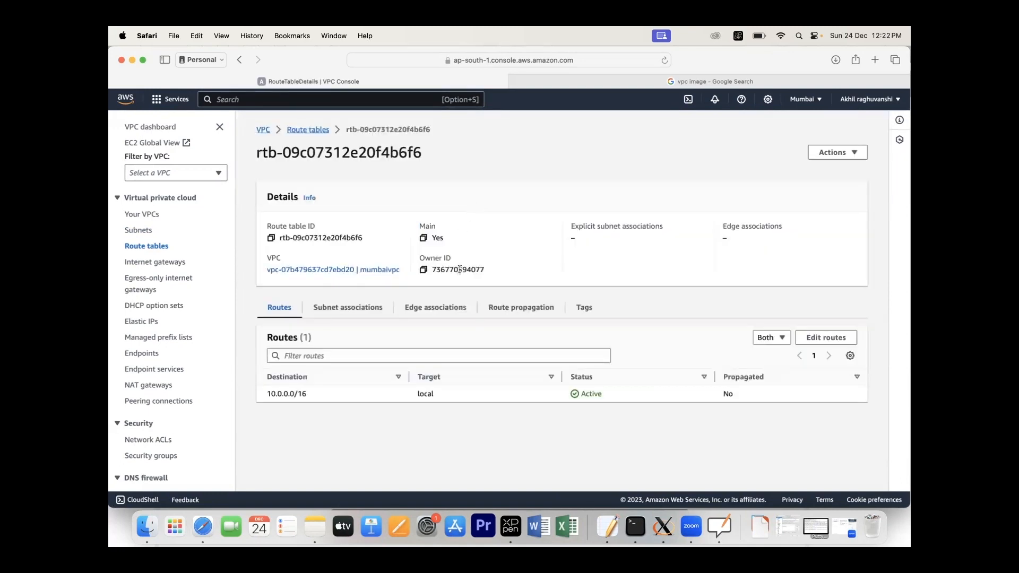
Try to delete the main route table of mumbaivpc and check which other actions it offers.
click(850, 153)
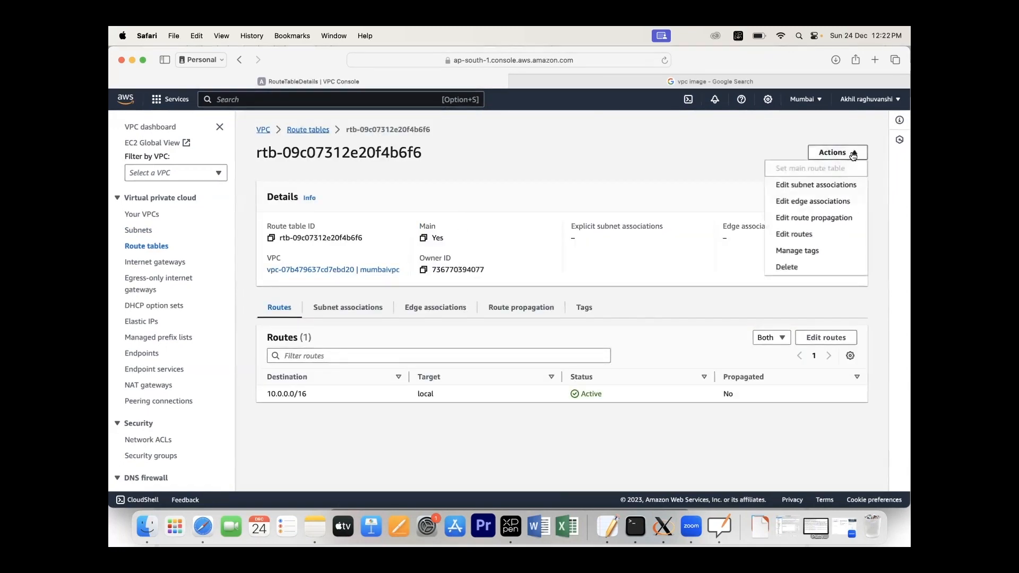
click(799, 266)
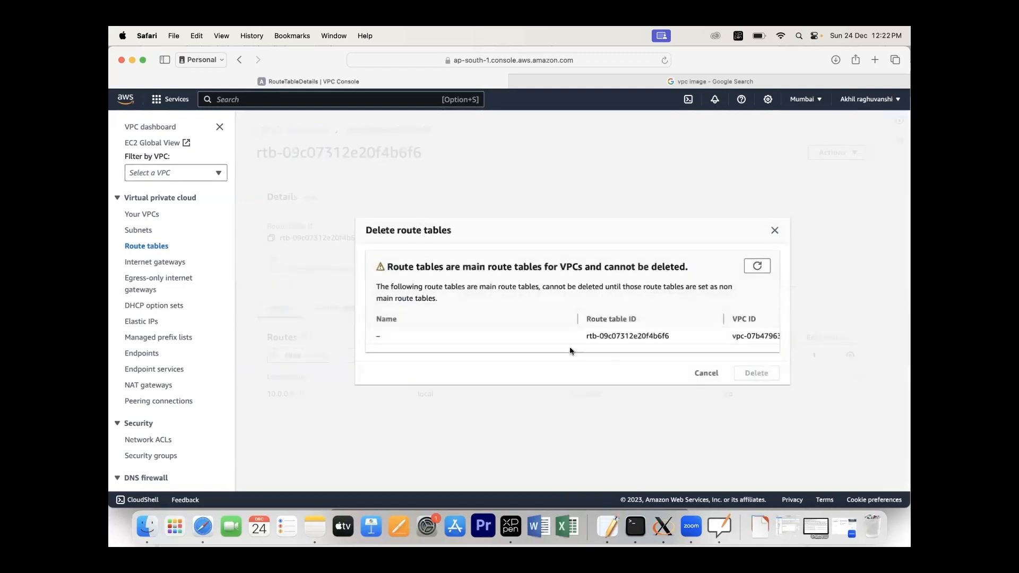
click(705, 374)
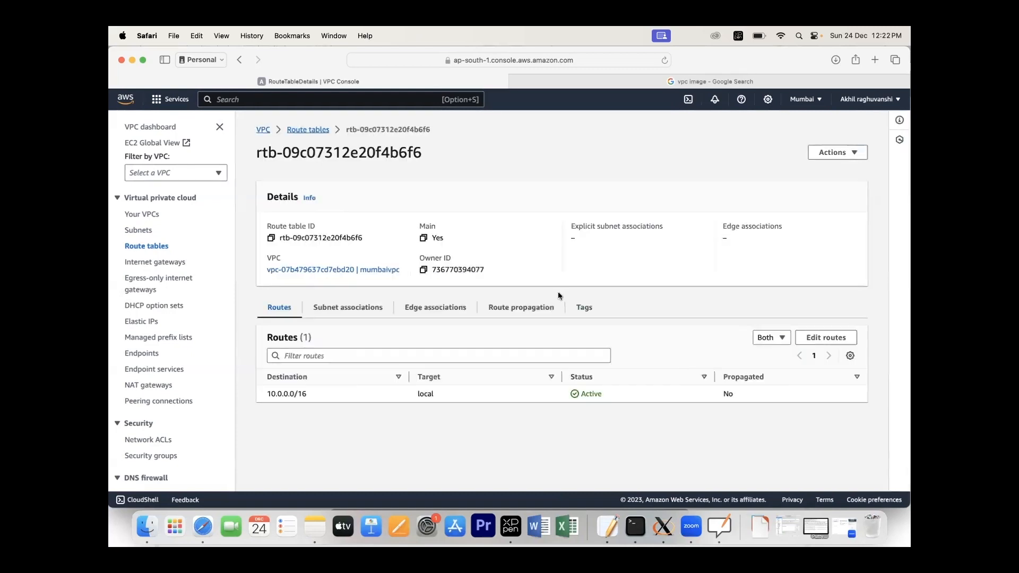
click(844, 152)
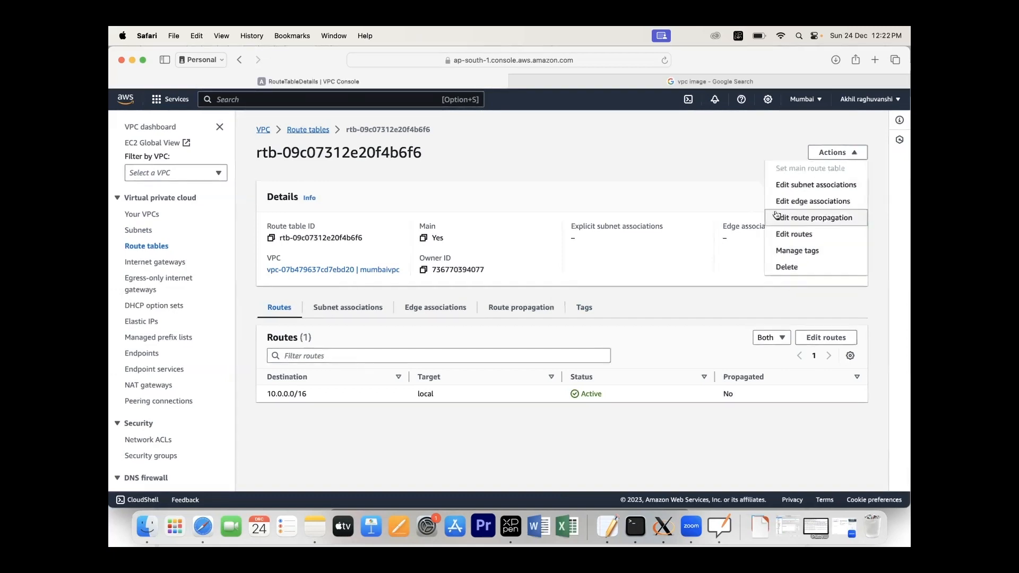
click(695, 199)
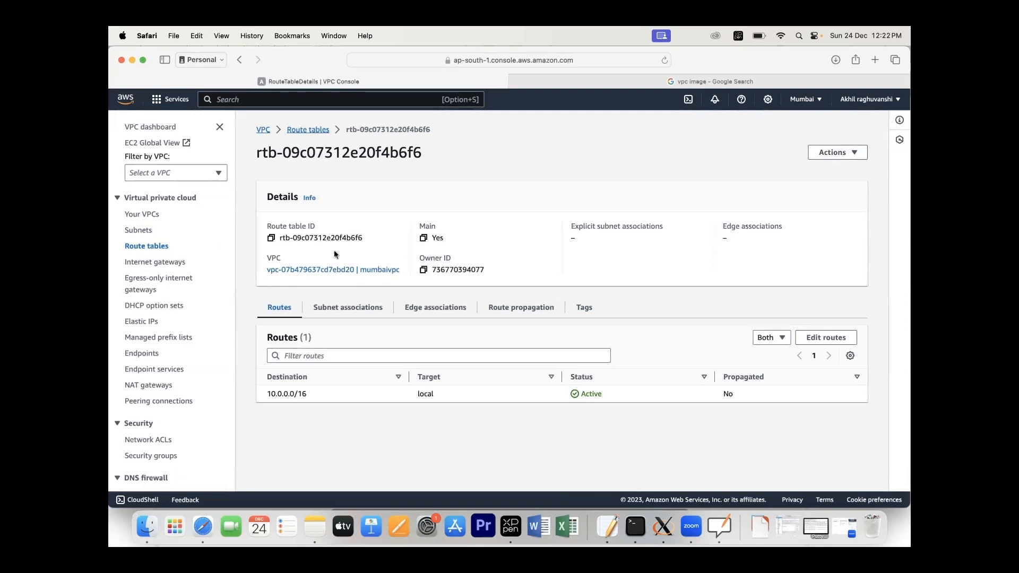
Create a new route table named mumbairoutetable in mumbaivpc.
click(157, 247)
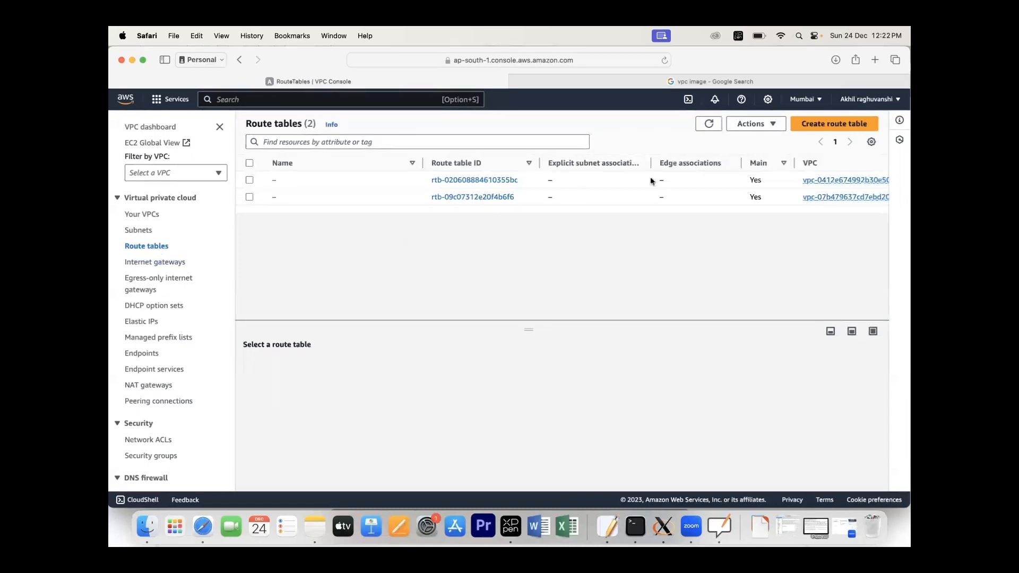
click(833, 125)
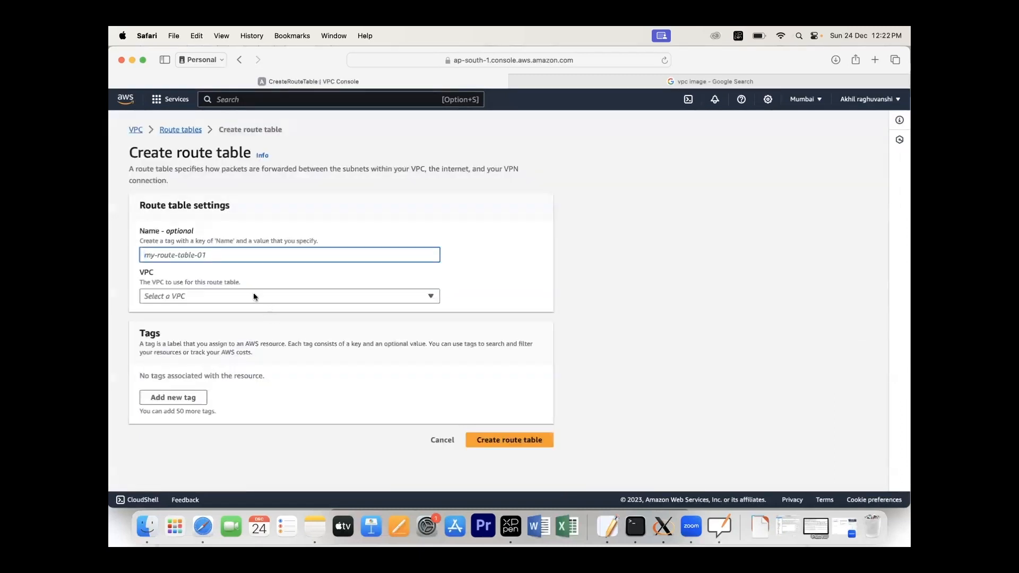
text(mumba)
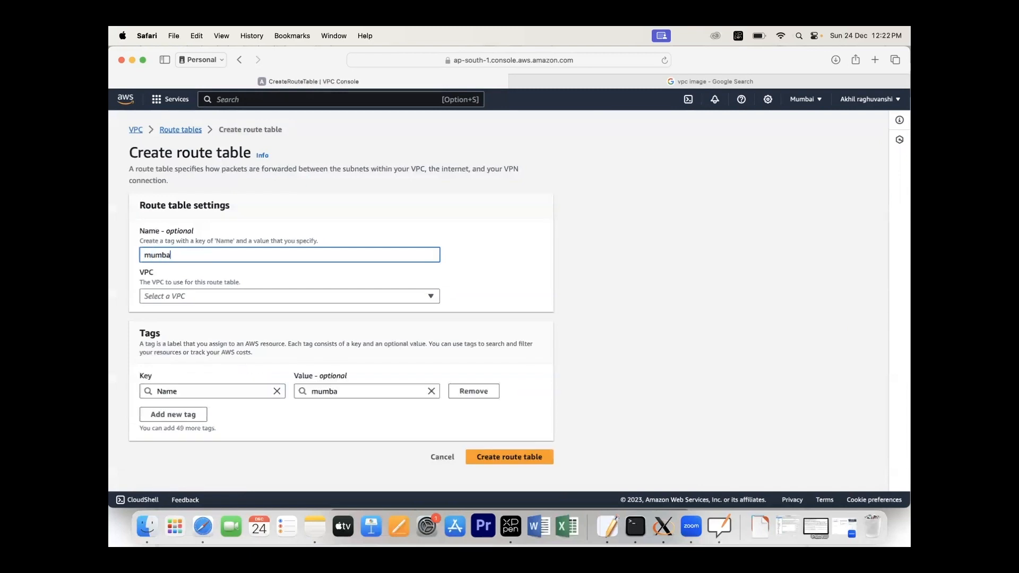
text(iroutetable)
click(239, 296)
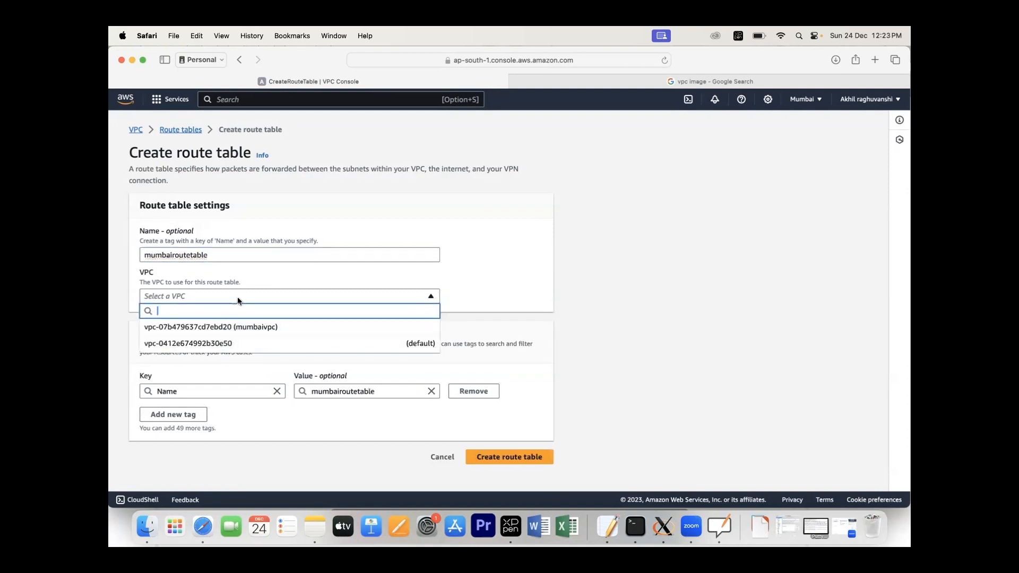
click(232, 329)
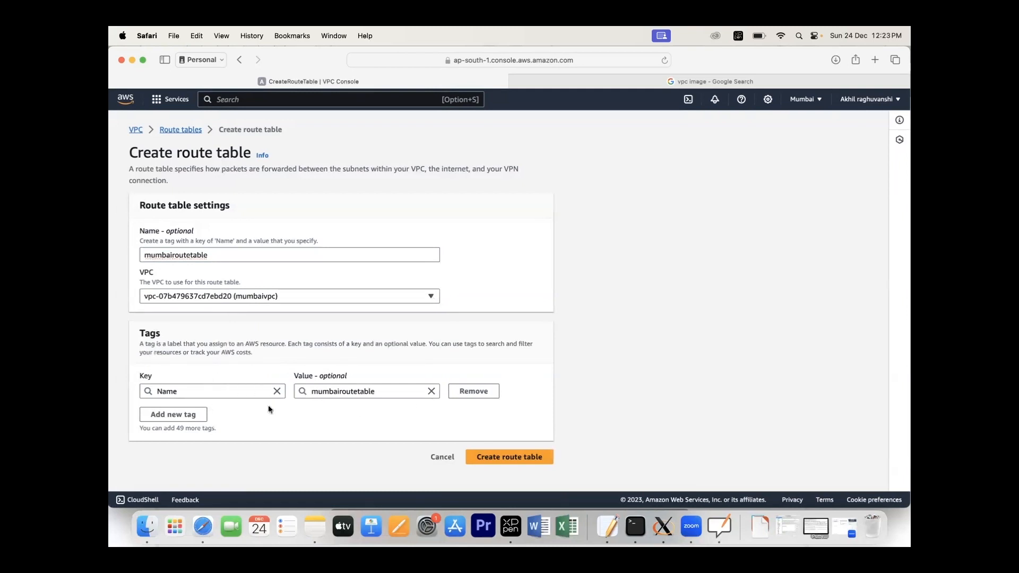
click(510, 462)
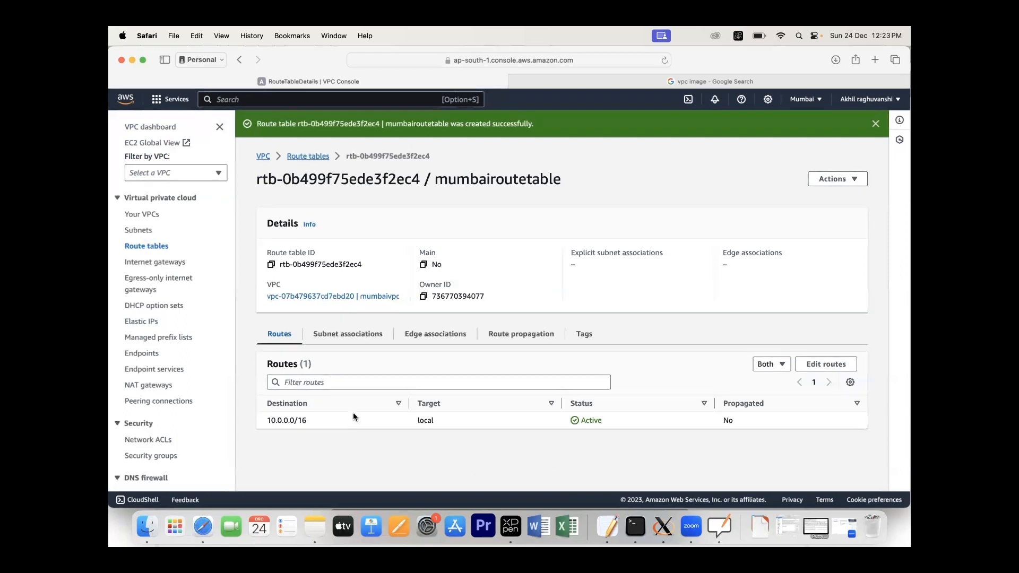
Check the new route table in the list of route tables and open the list of internet gateways.
click(146, 246)
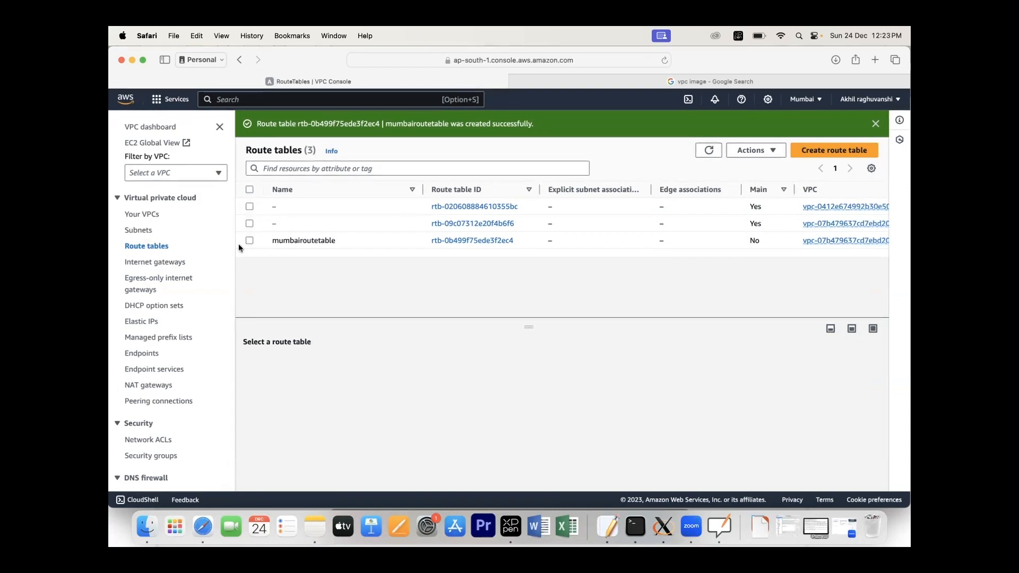
click(179, 263)
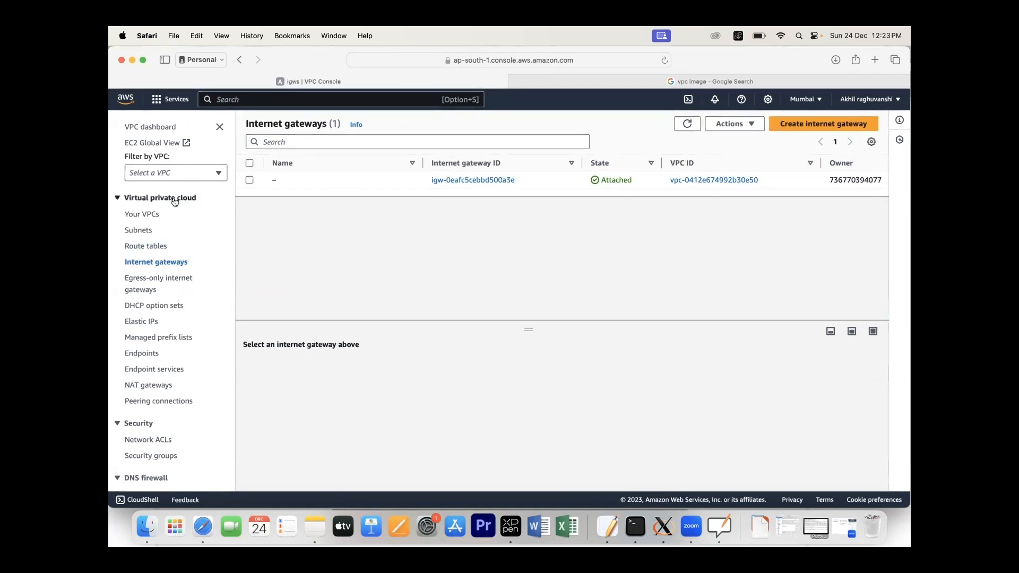
Check the list of VPCs and create a new internet gateway named mumbaiigw.
click(143, 215)
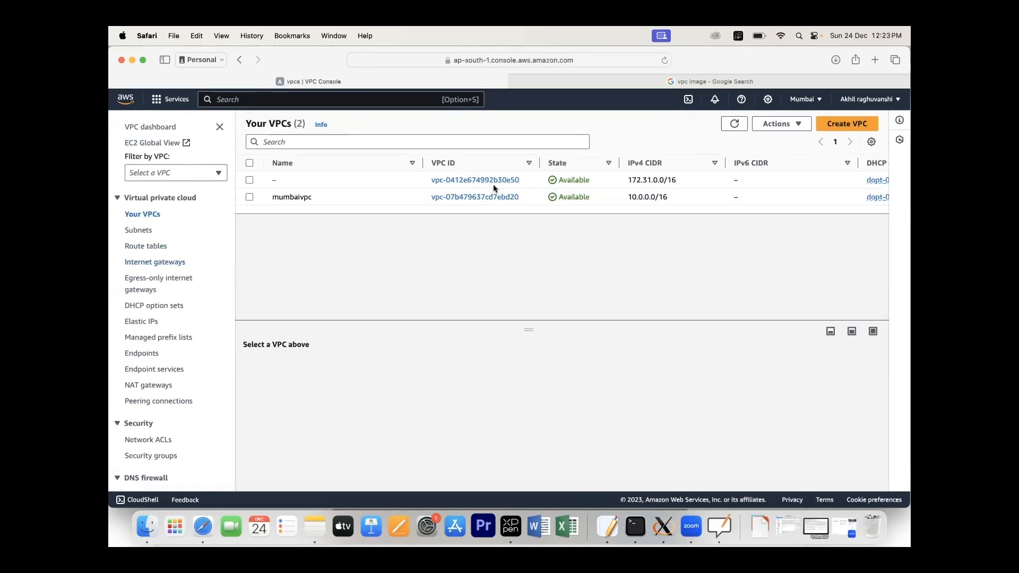
click(165, 263)
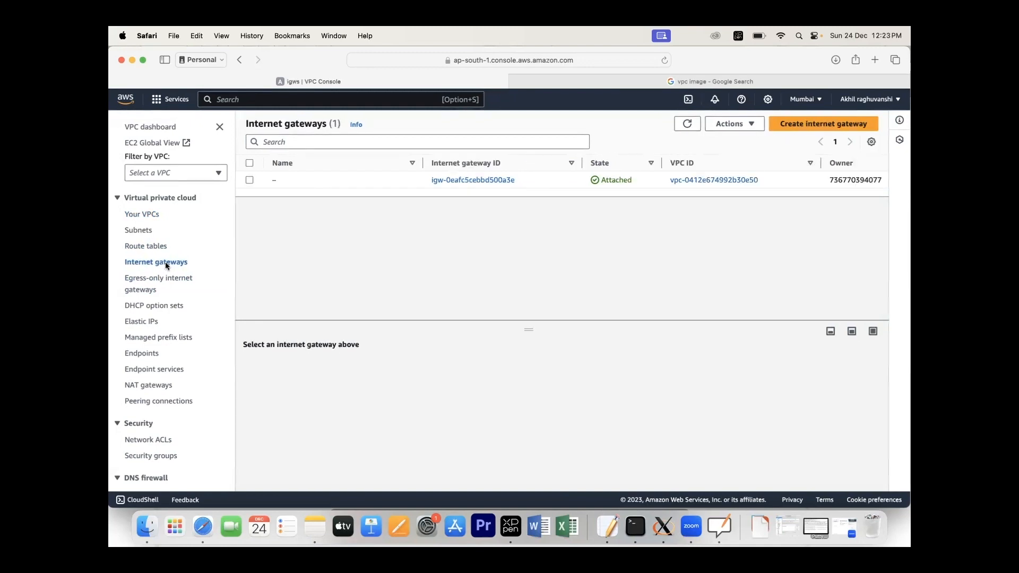
click(841, 128)
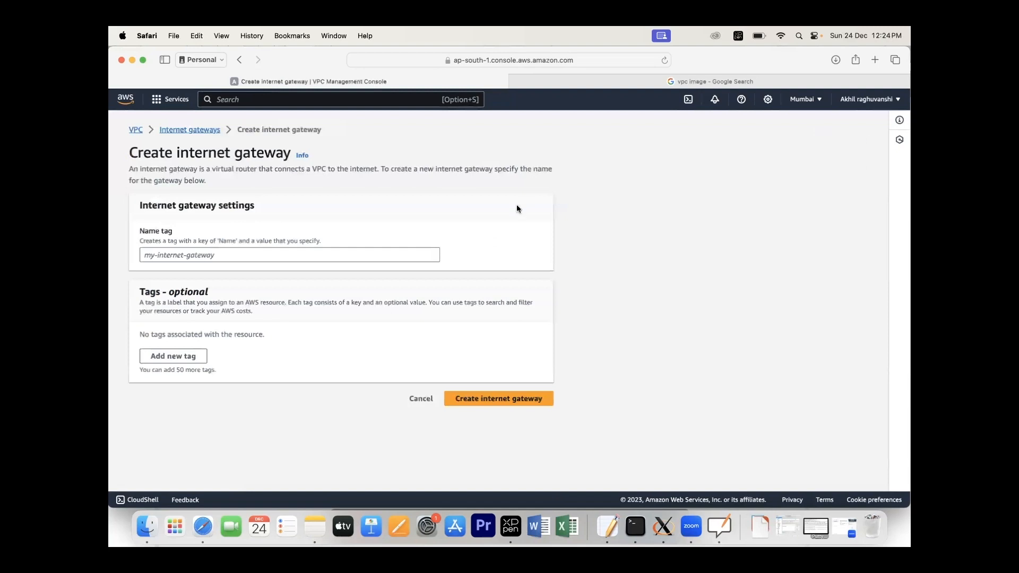
click(216, 251)
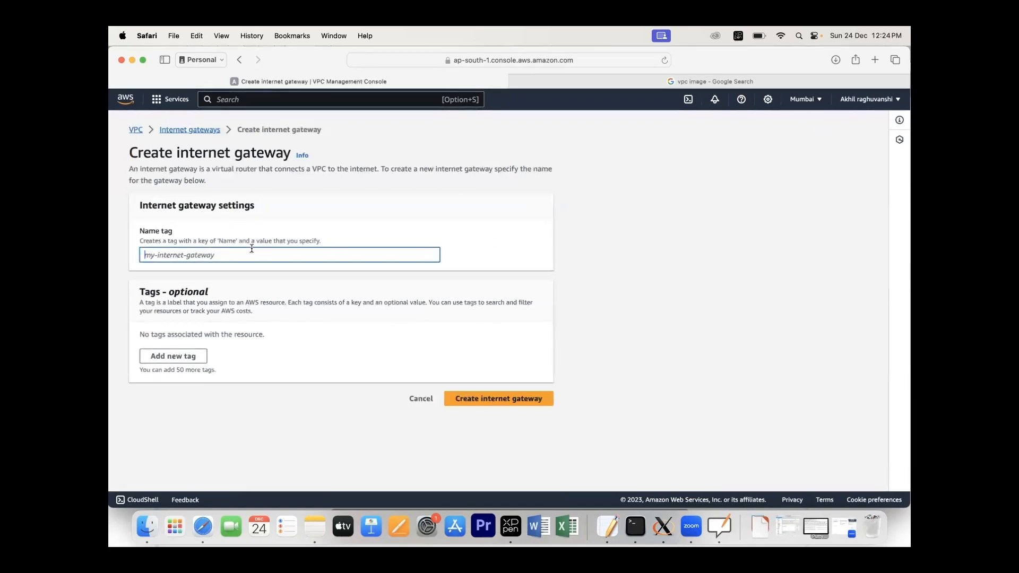
text(mumbaiigw)
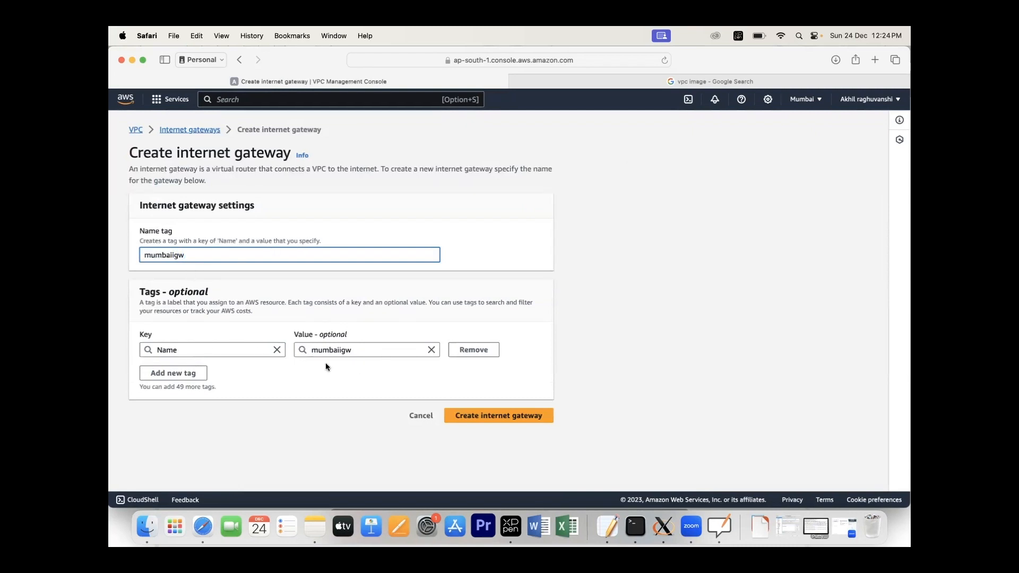
click(484, 419)
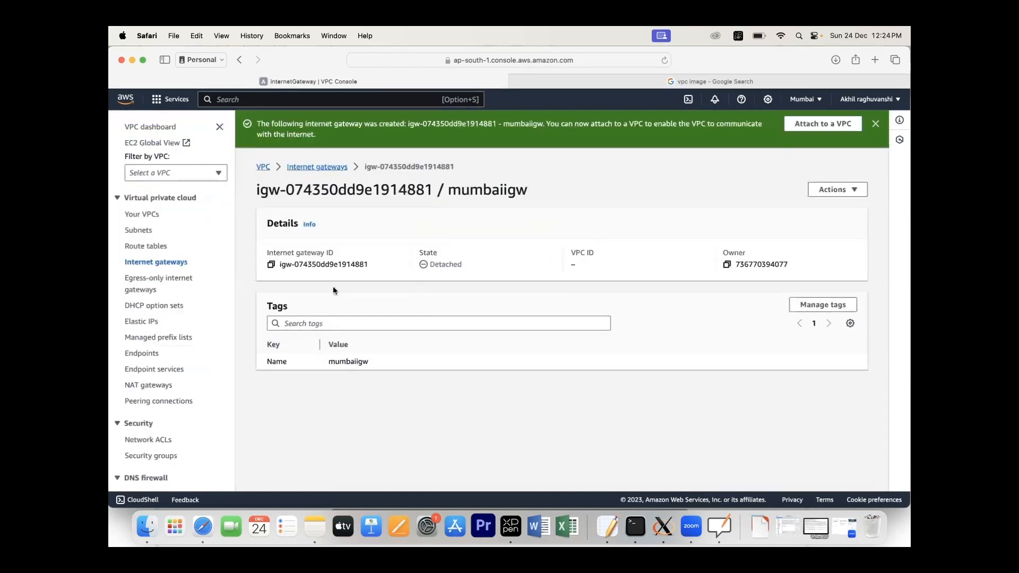
Open mumbaiigw from the list of internet gateways and attach it to mumbaivpc.
click(152, 261)
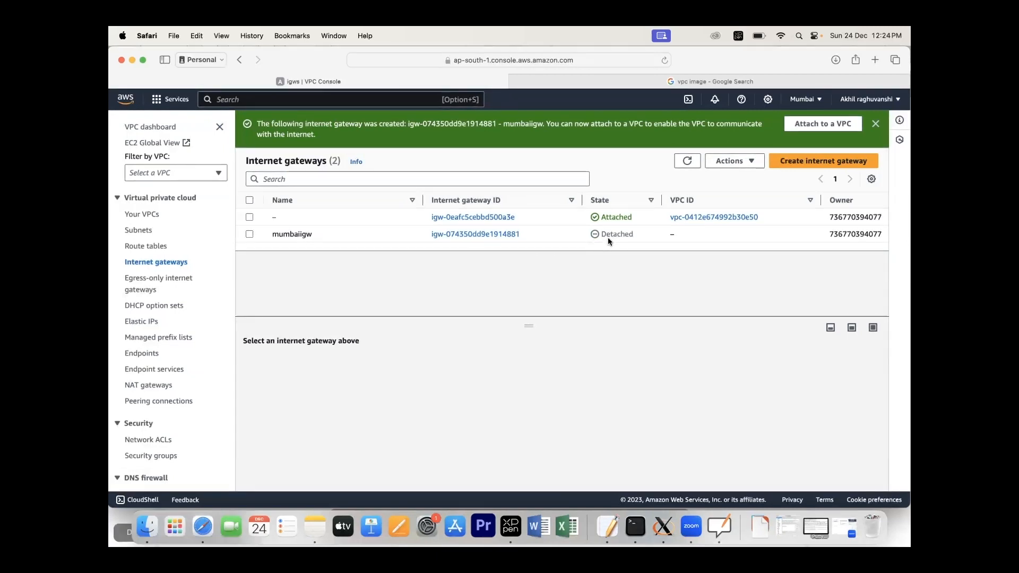
click(469, 237)
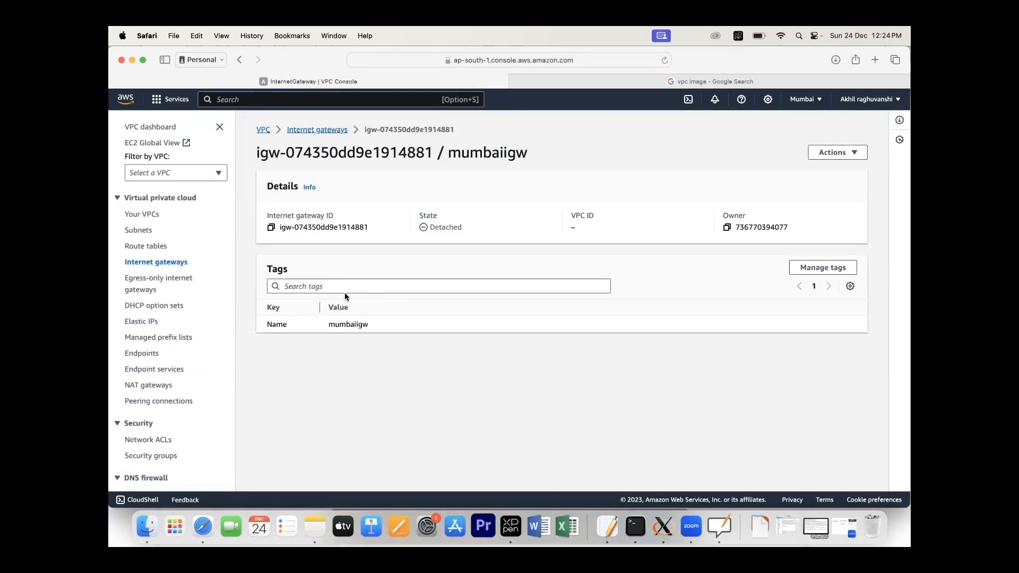
click(142, 264)
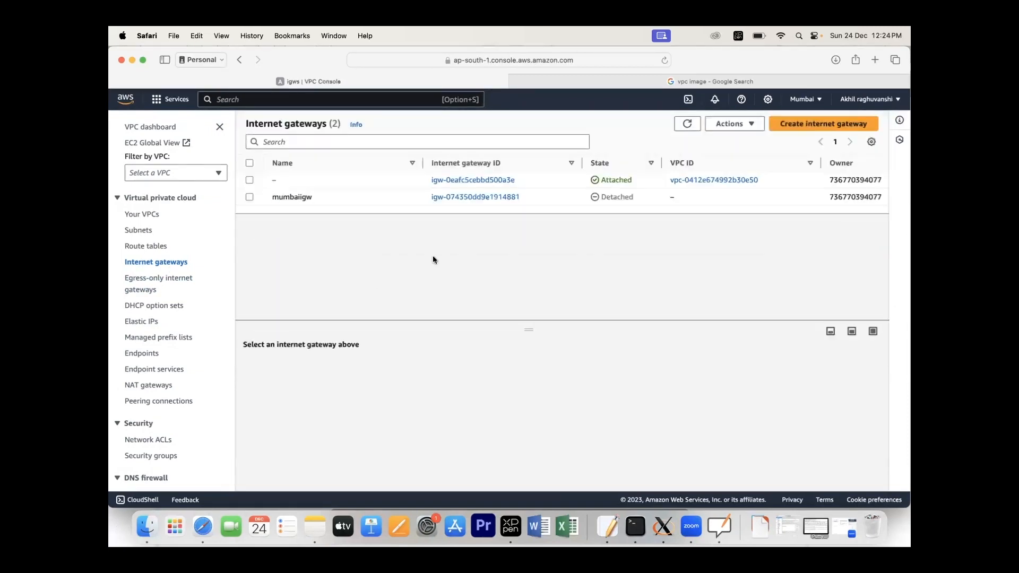
click(467, 197)
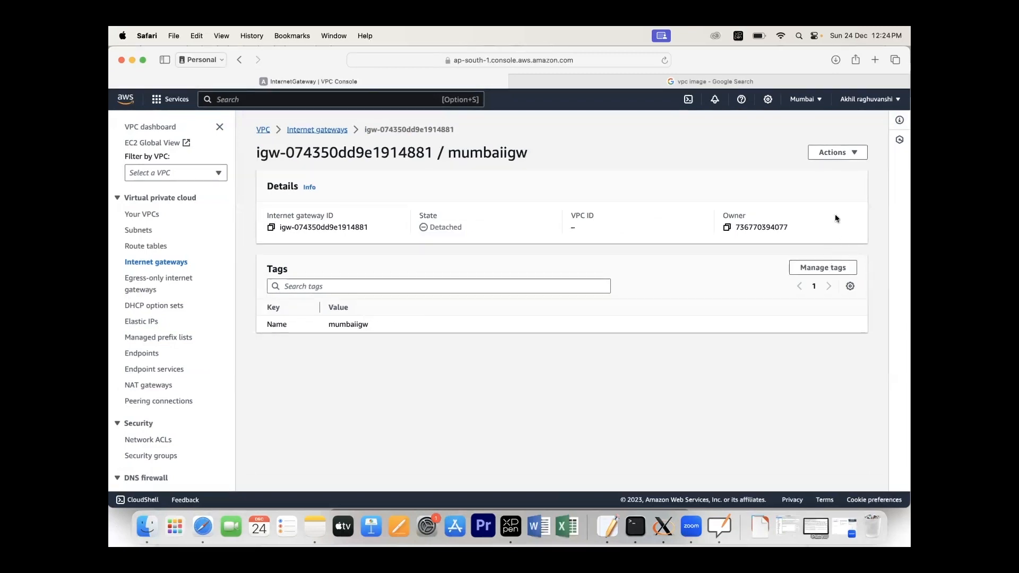
click(849, 155)
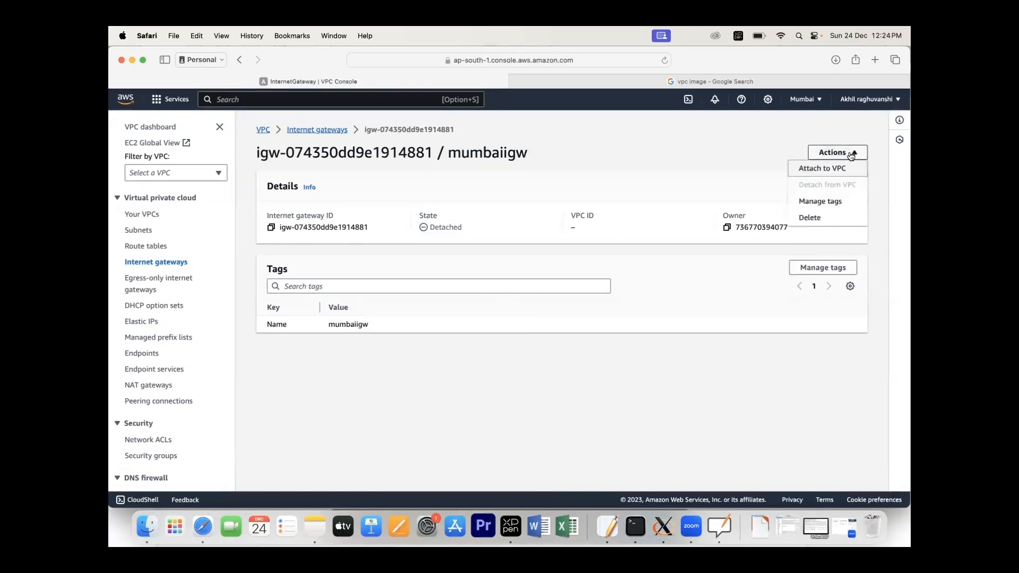
click(830, 176)
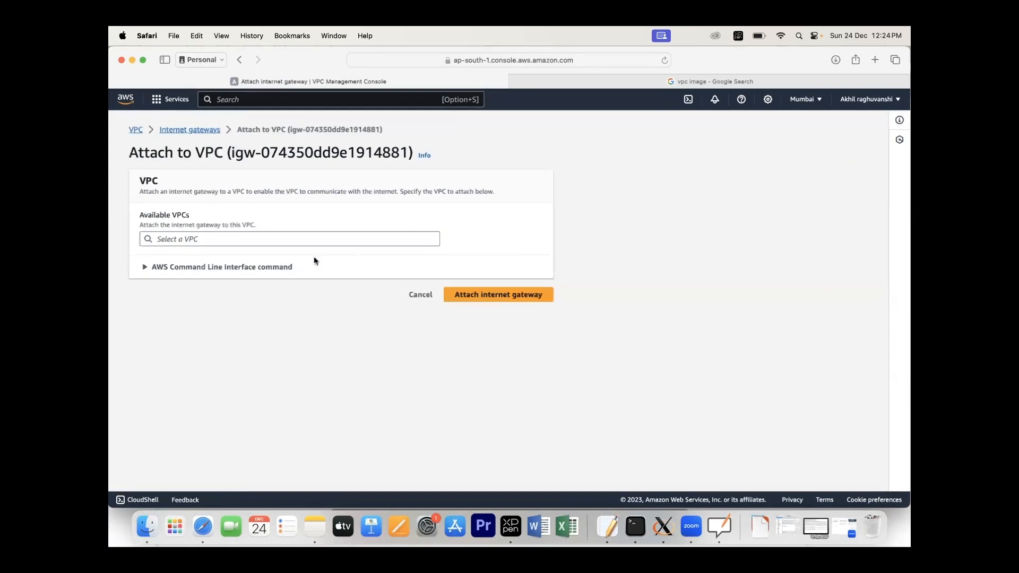
click(304, 242)
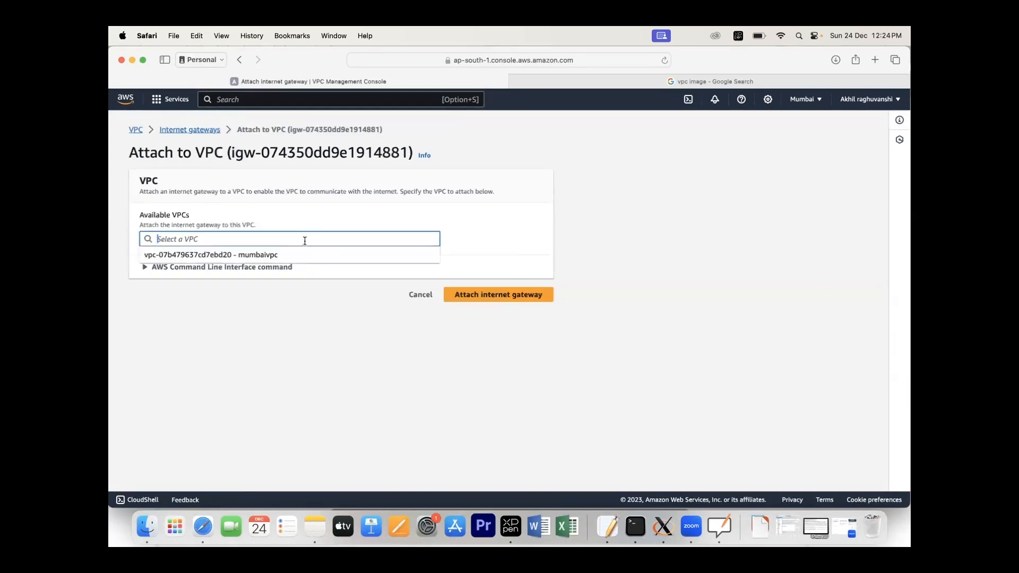
click(277, 255)
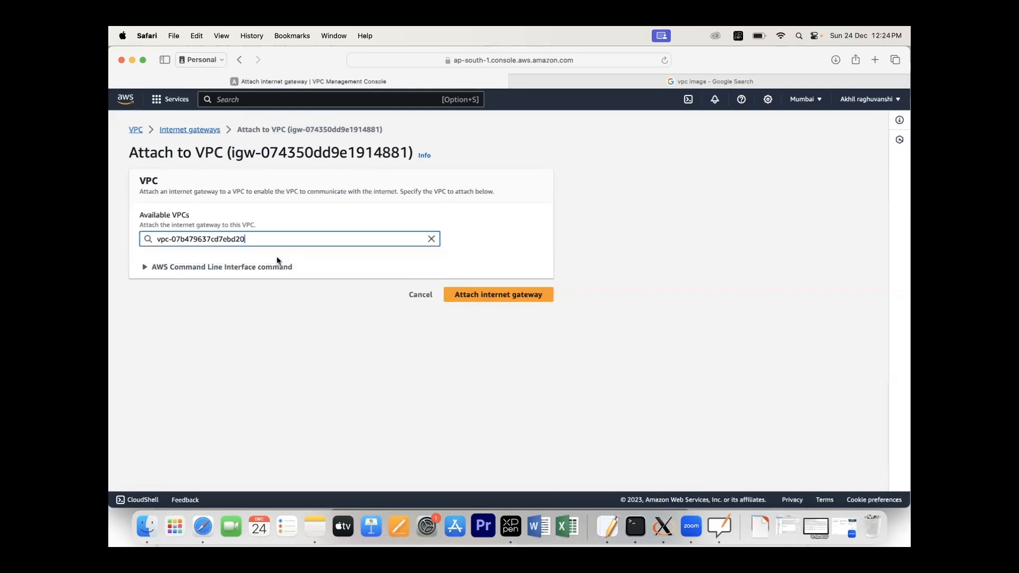
click(491, 296)
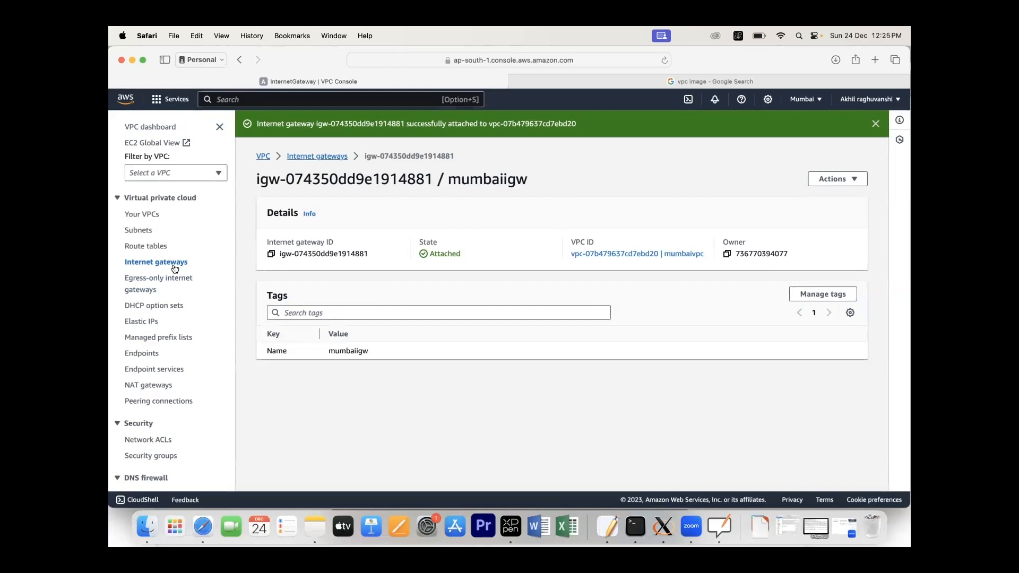
Switch to the OpenBoard whiteboard and label the router symbol on the VPC's edge, beside the internet cloud, as IGW with a leader line.
click(719, 527)
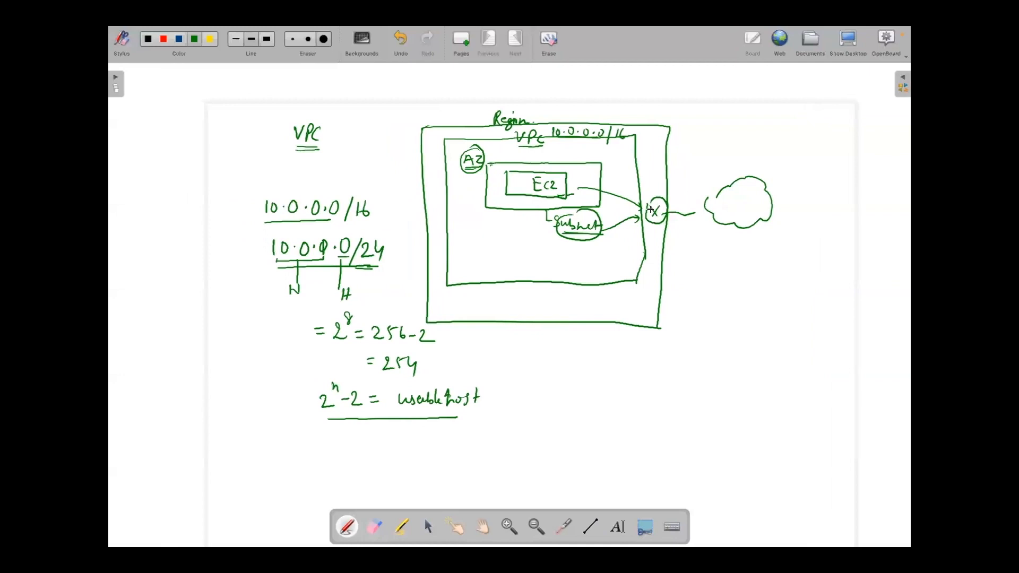
drag(661, 222, 690, 238)
drag(701, 231, 697, 239)
drag(704, 233, 716, 232)
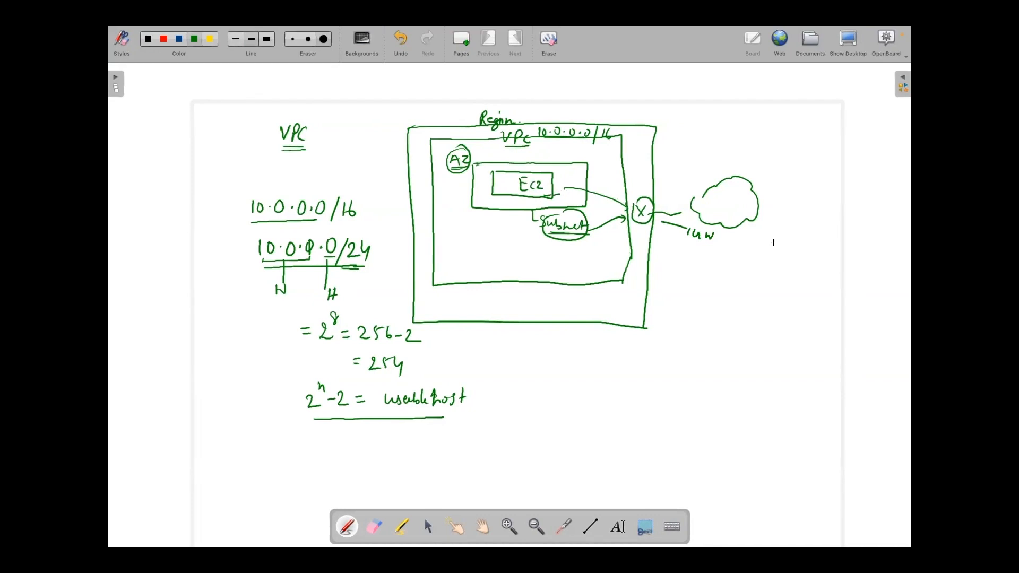
Switch back to the AWS console in Safari and associate mumbaisubnet with the route table mumbairoutetable.
key(super+Tab)
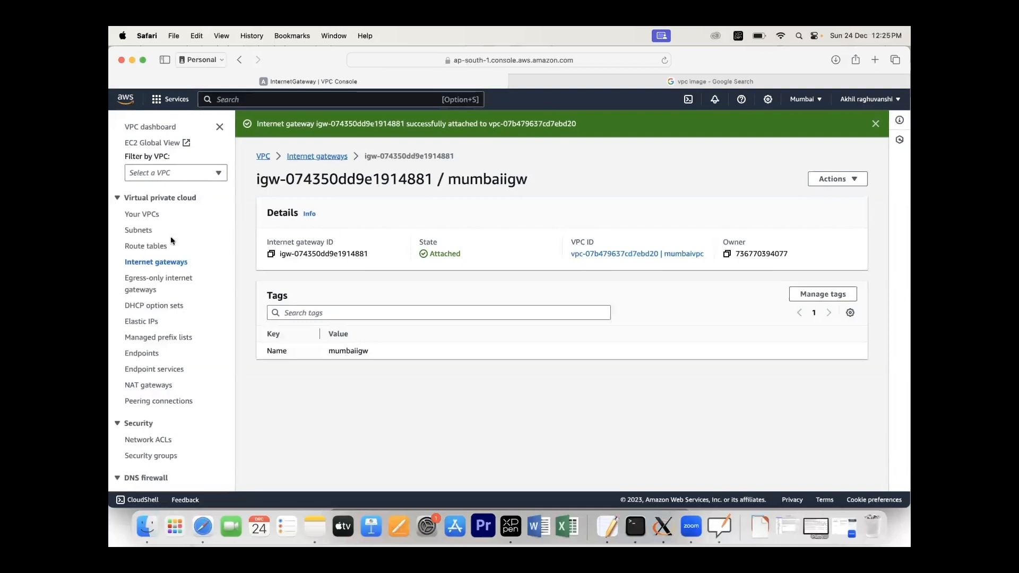
click(155, 246)
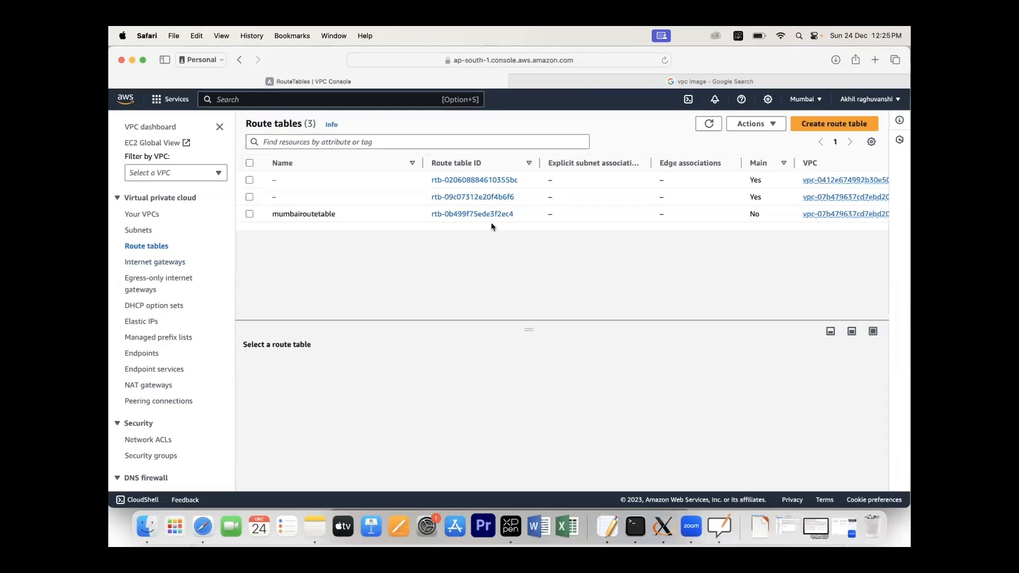
click(477, 215)
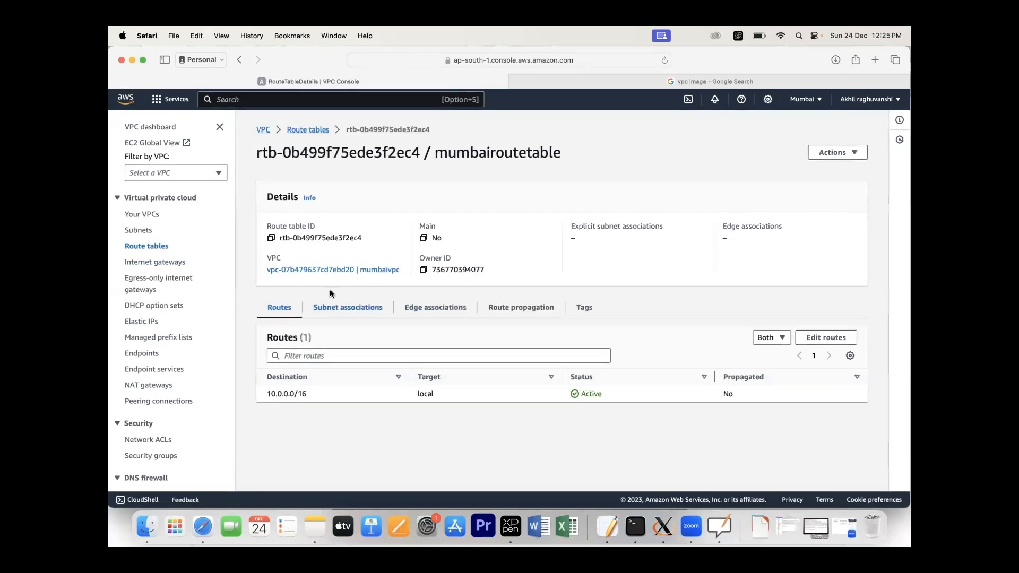
click(362, 310)
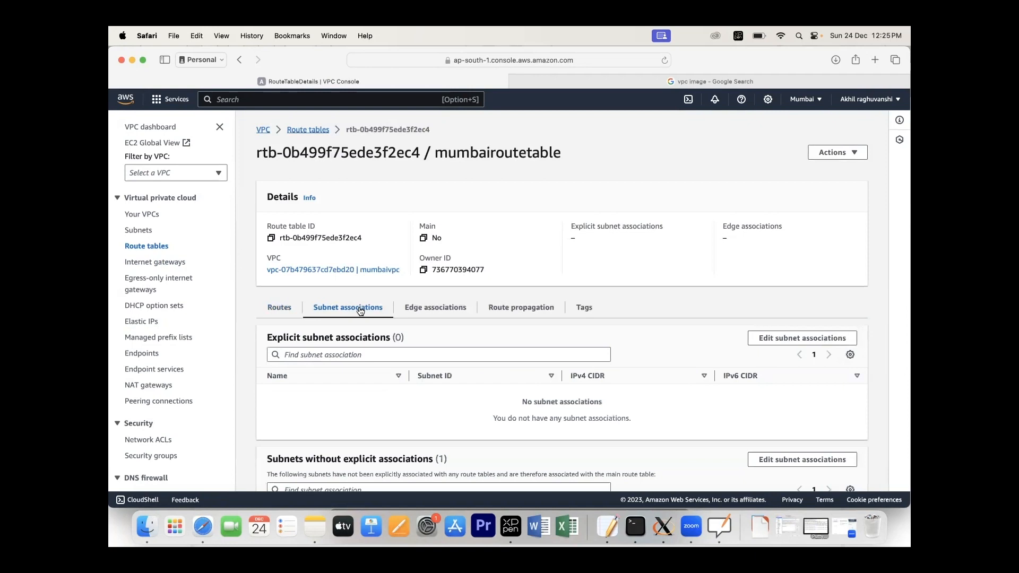
click(793, 341)
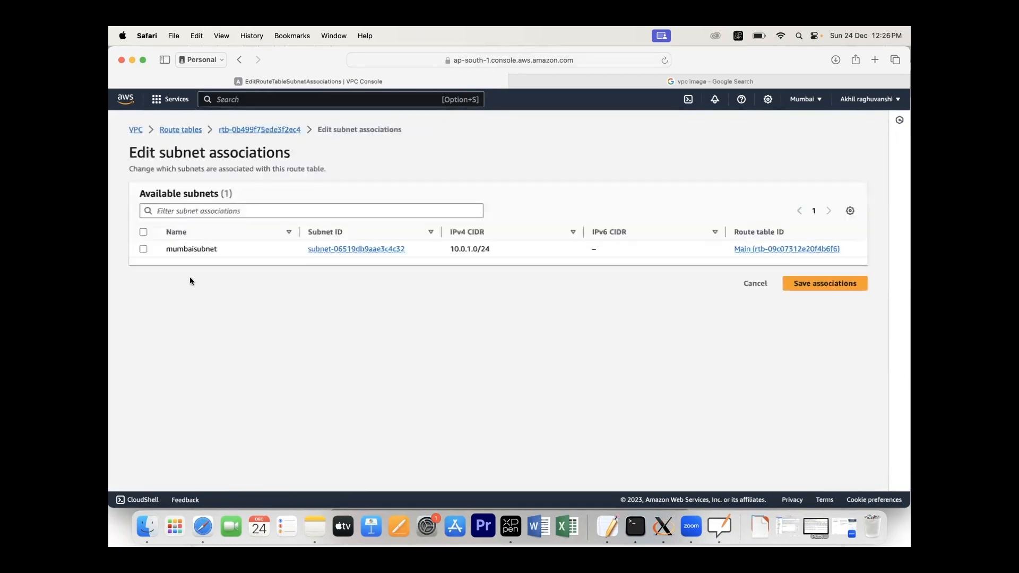
click(144, 248)
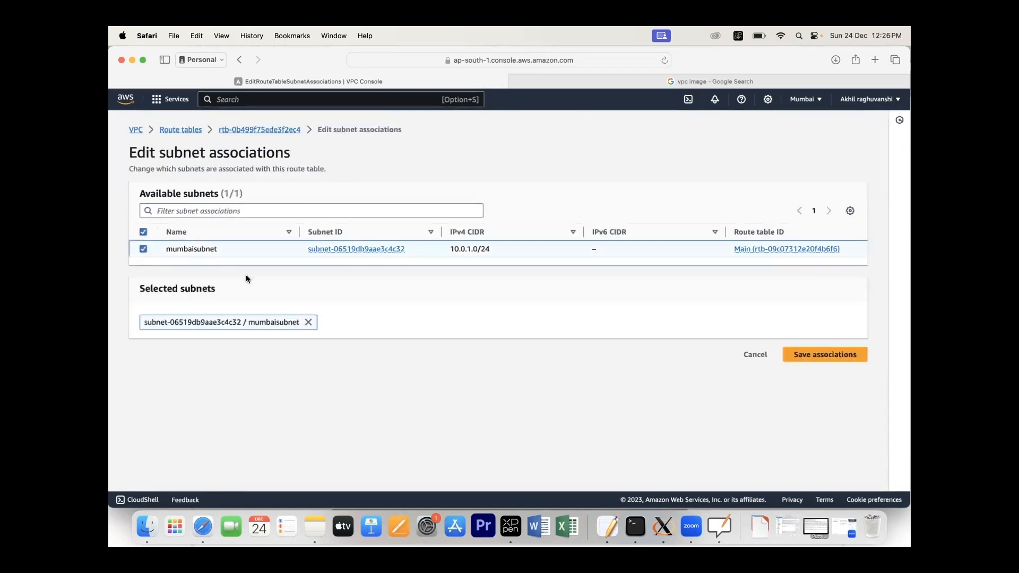
click(810, 359)
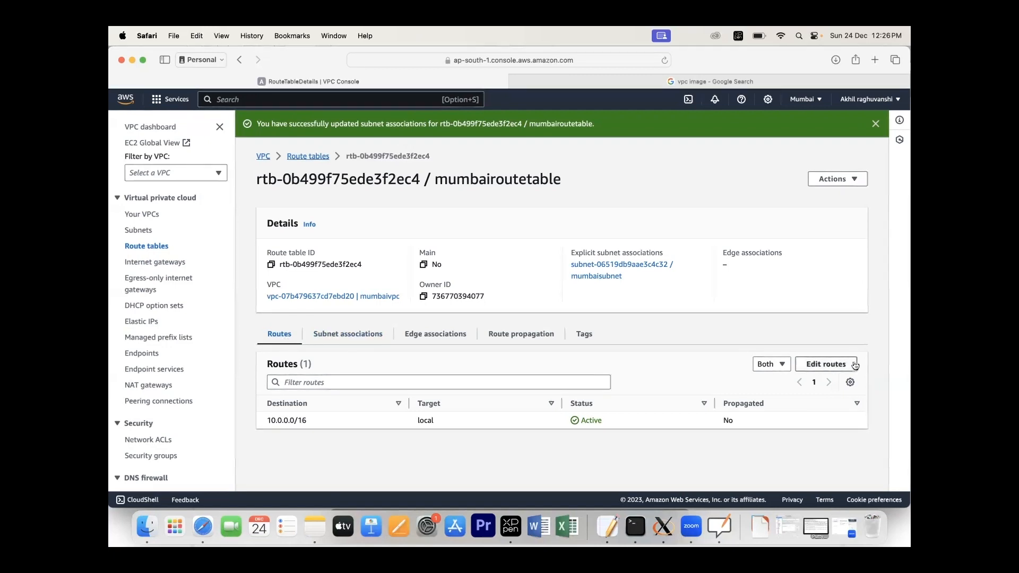
Add a route to mumbairoutetable with destination 0.0.0.0/0 and the internet gateway mumbaiigw as target, and save the changes.
click(829, 369)
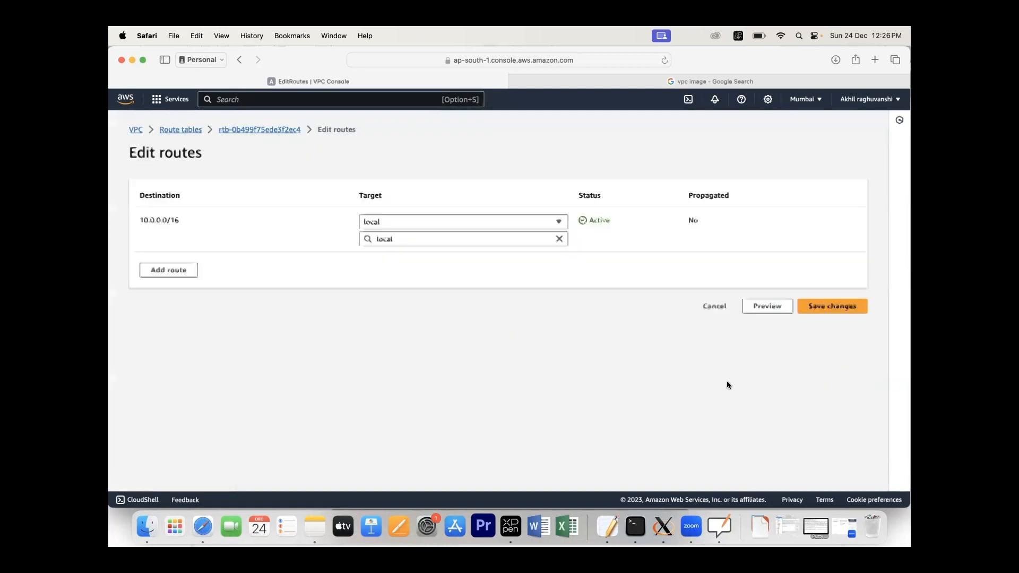
click(165, 279)
click(201, 268)
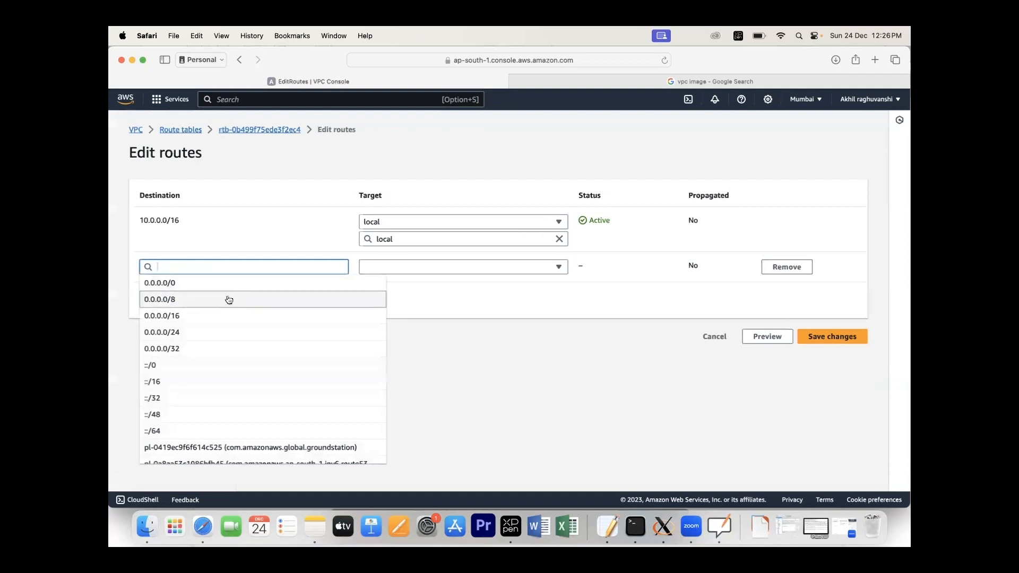
click(194, 286)
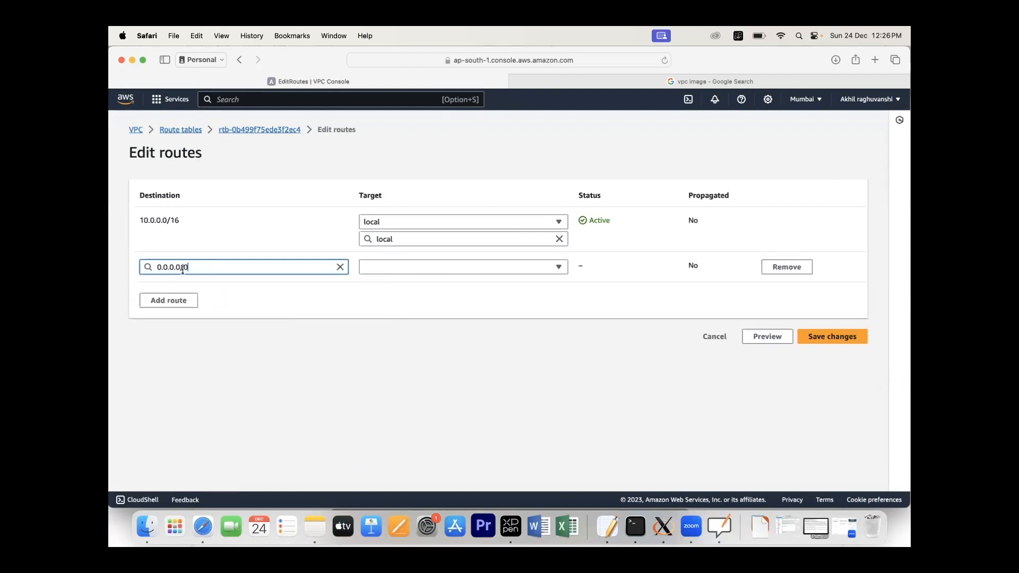
click(394, 271)
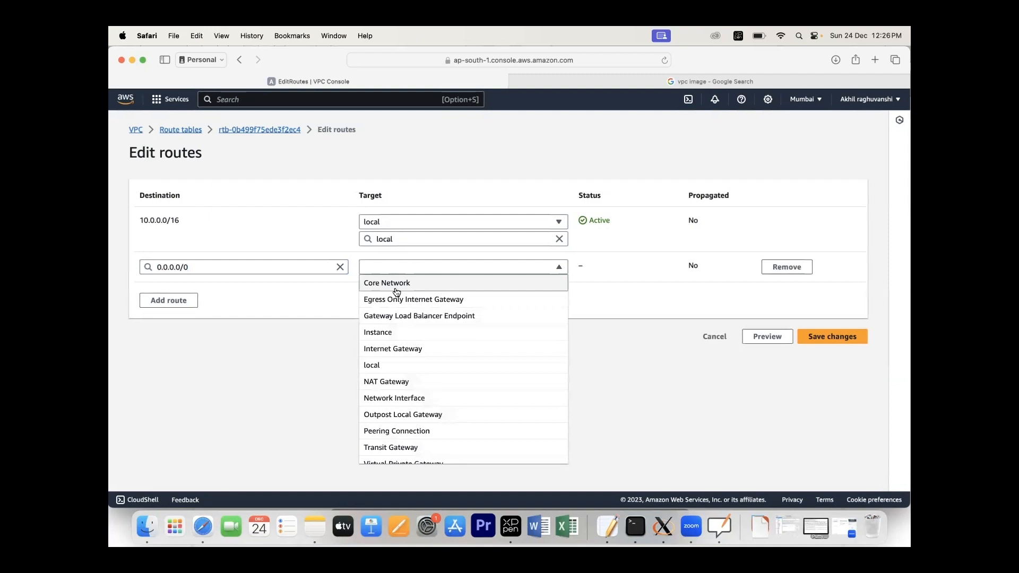
key(i)
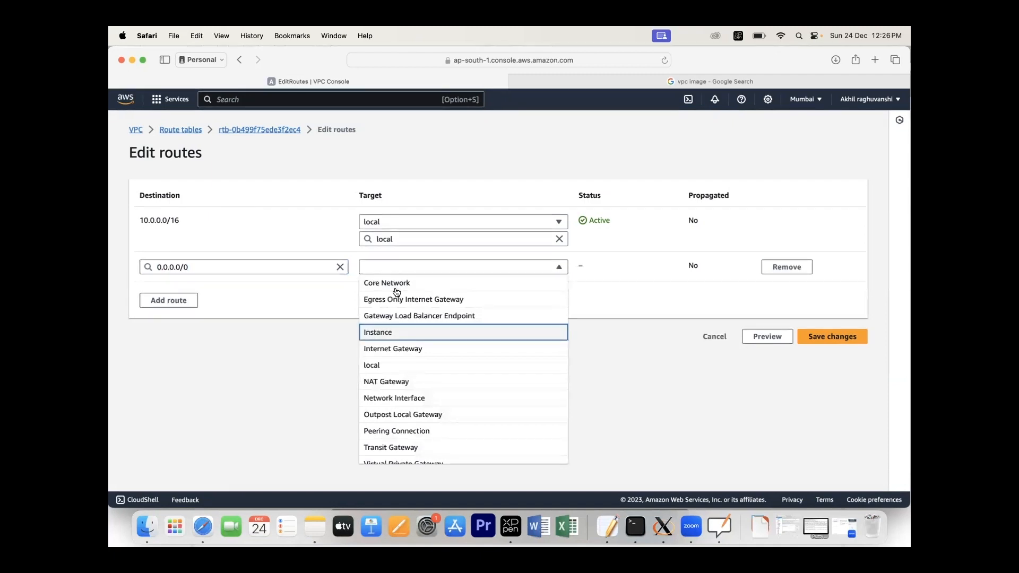
click(397, 348)
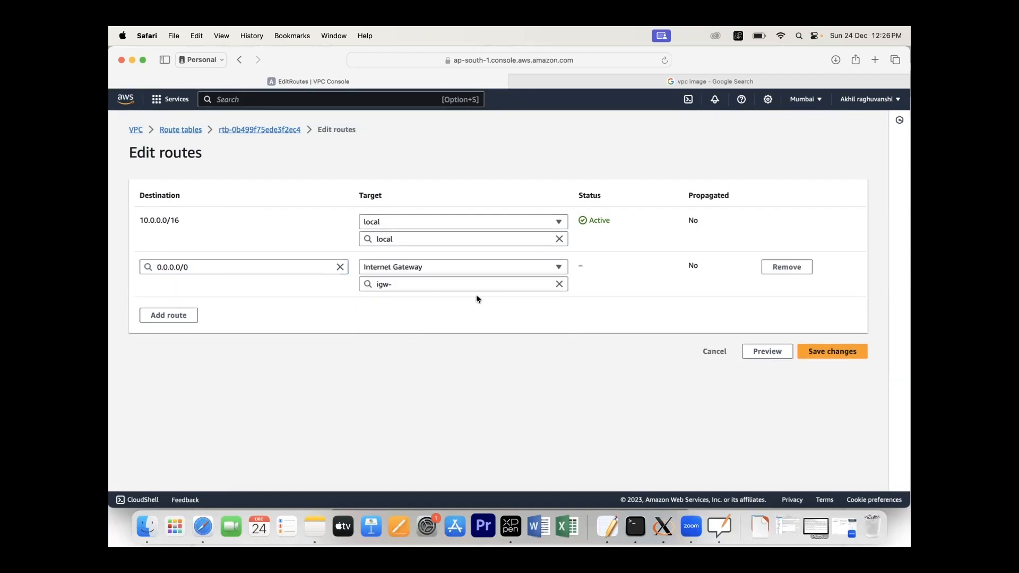
click(528, 289)
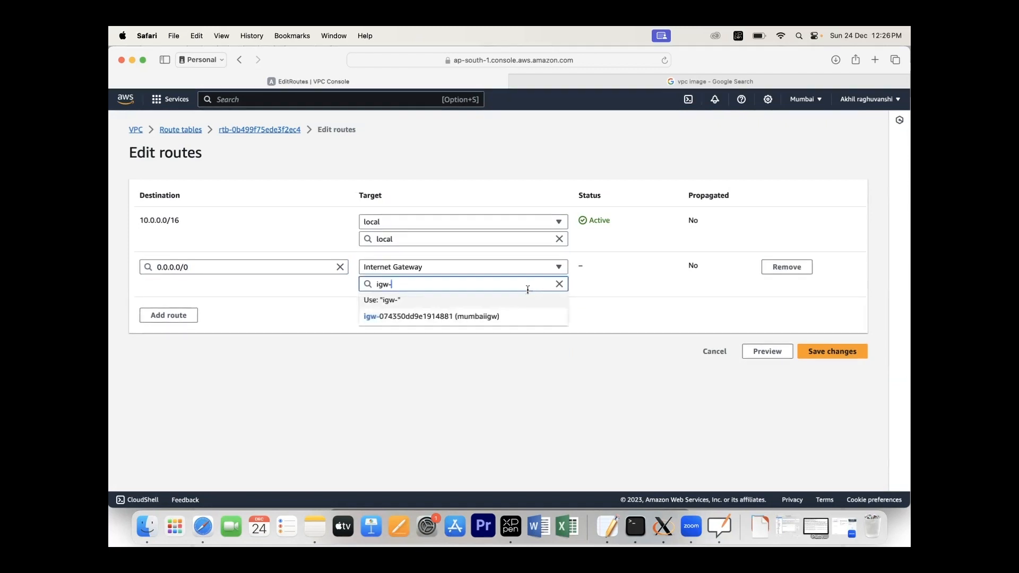
click(459, 317)
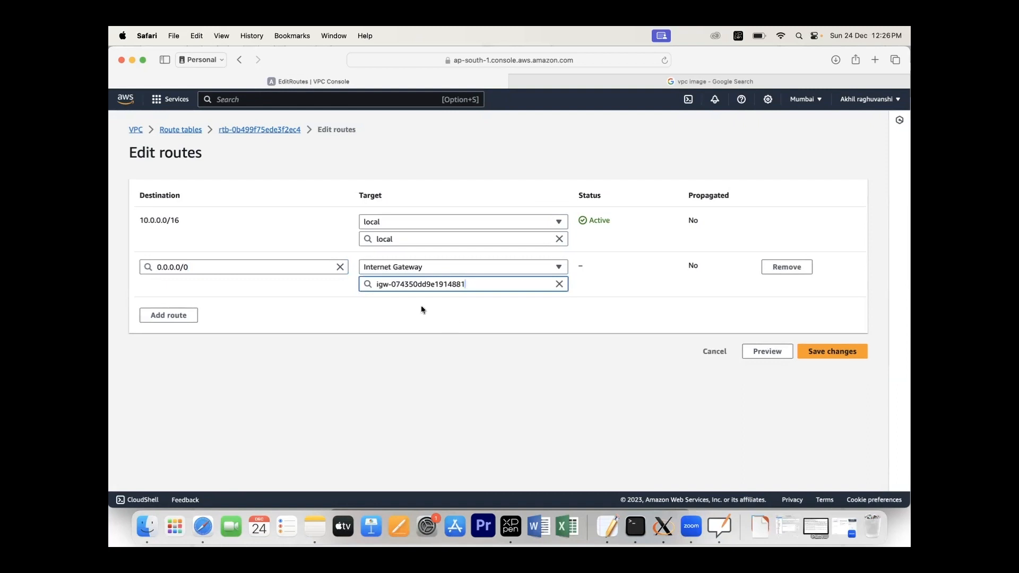
click(445, 317)
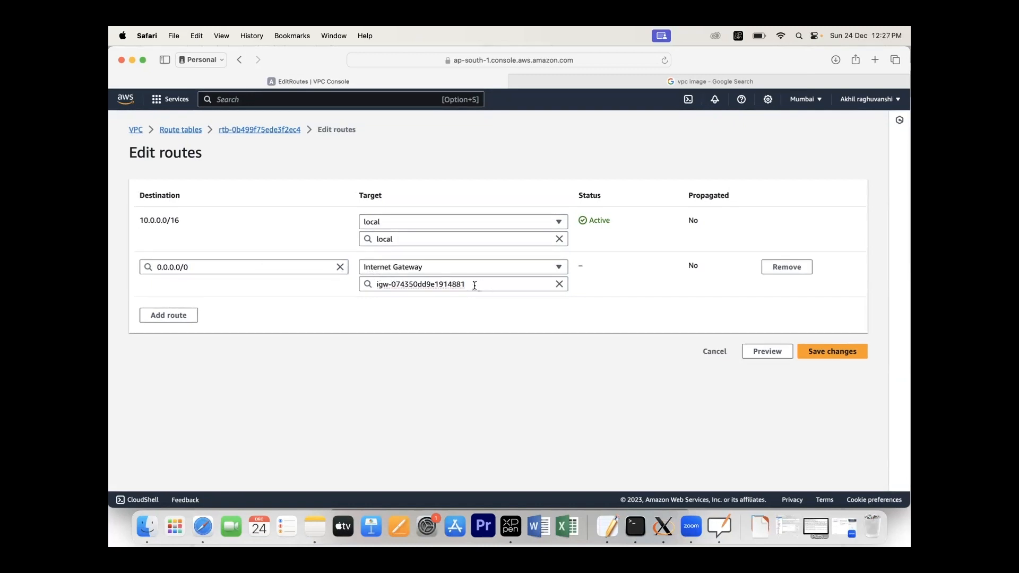
click(839, 355)
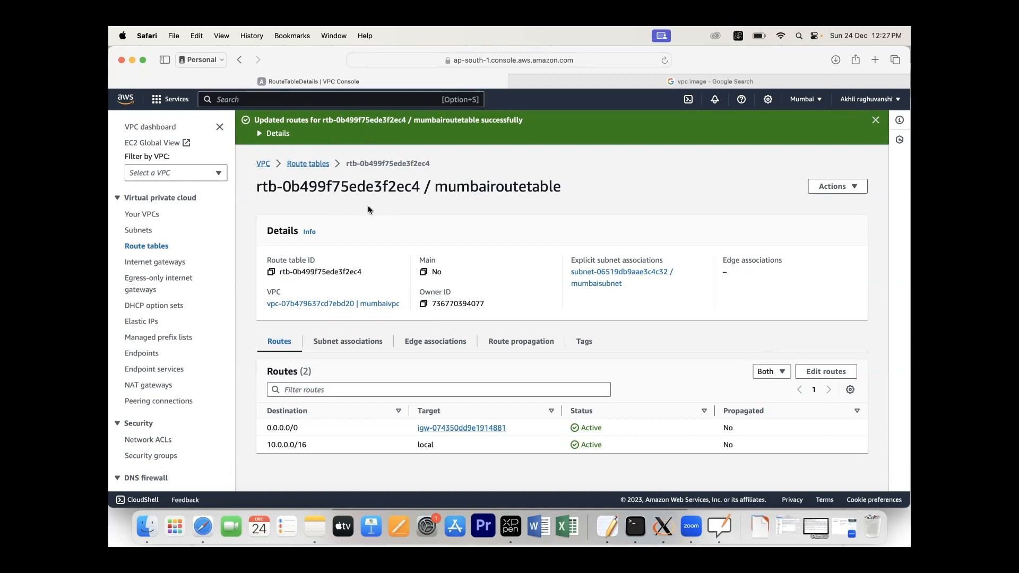
Find the EC2 service and start launching a new instance from its list of running instances.
click(170, 99)
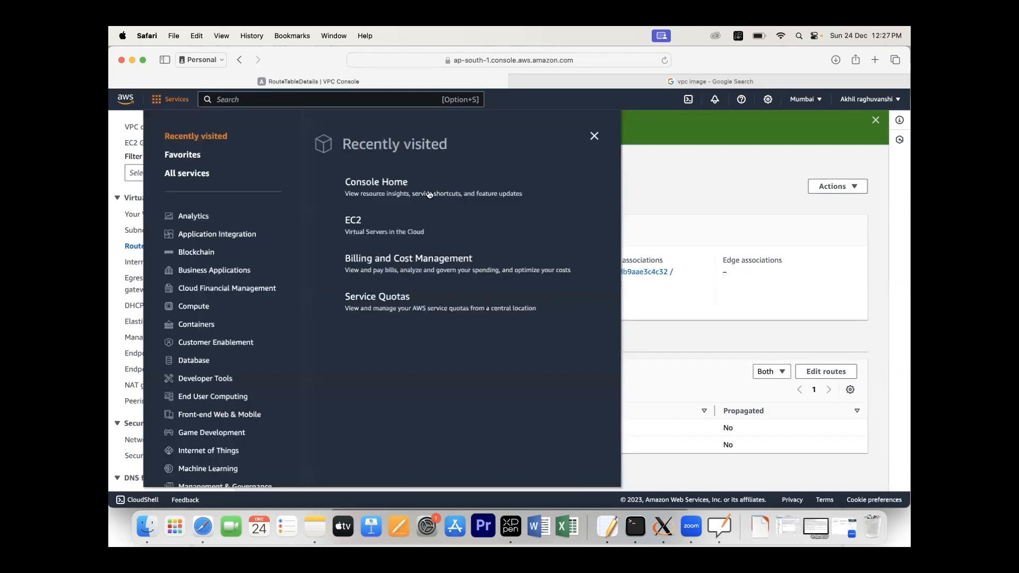
click(268, 105)
text(ec)
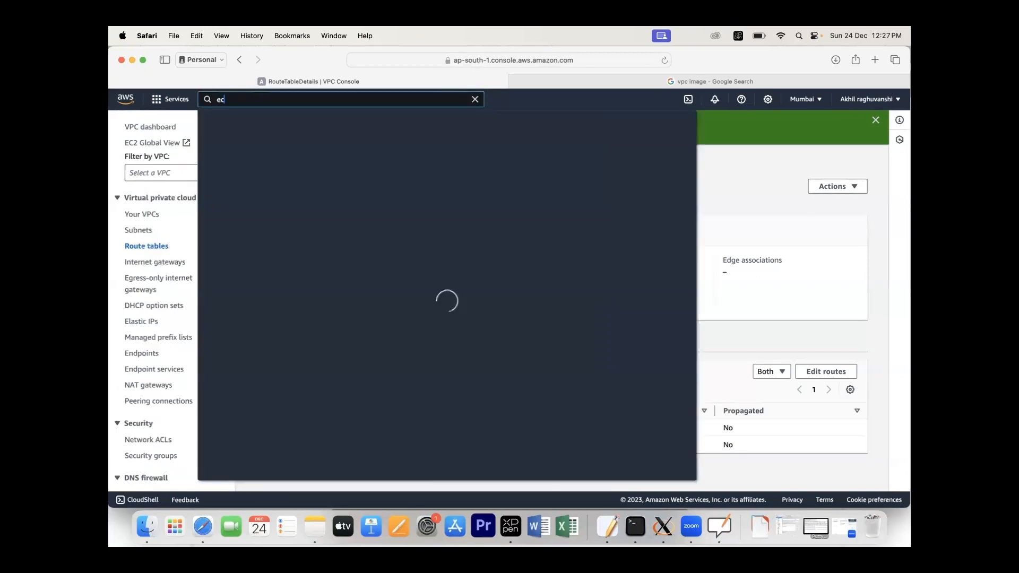
text(2)
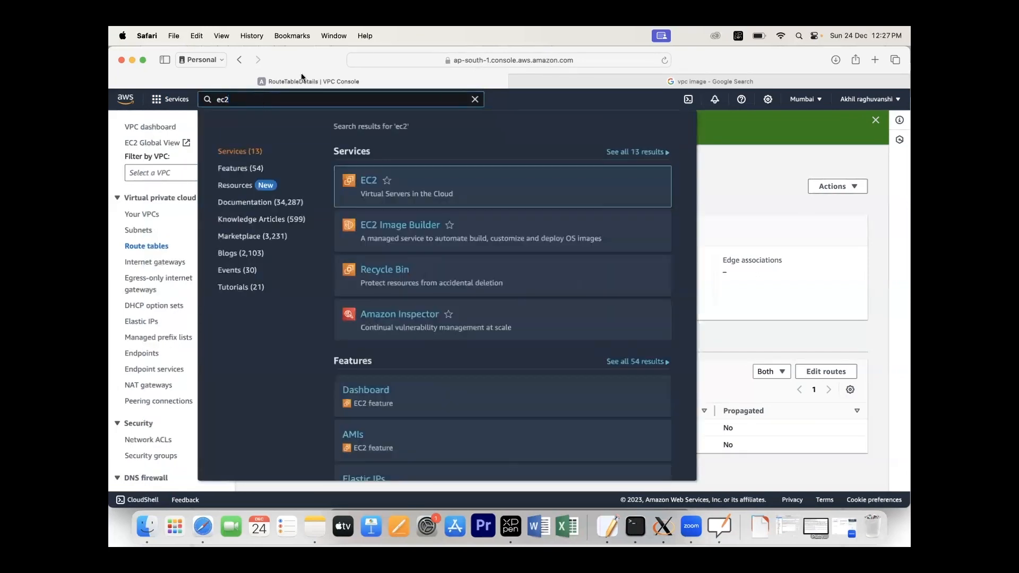
click(370, 187)
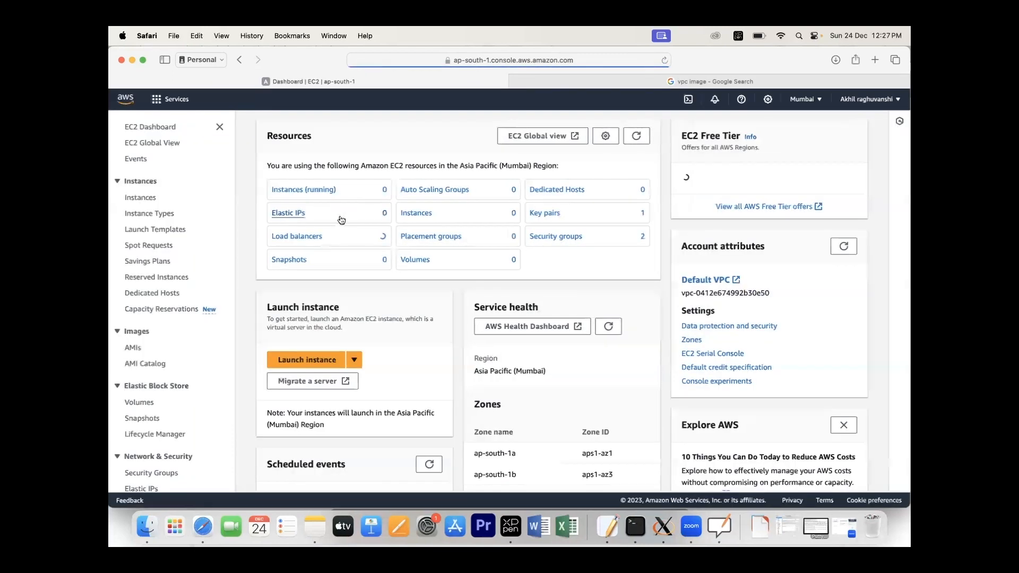
click(304, 190)
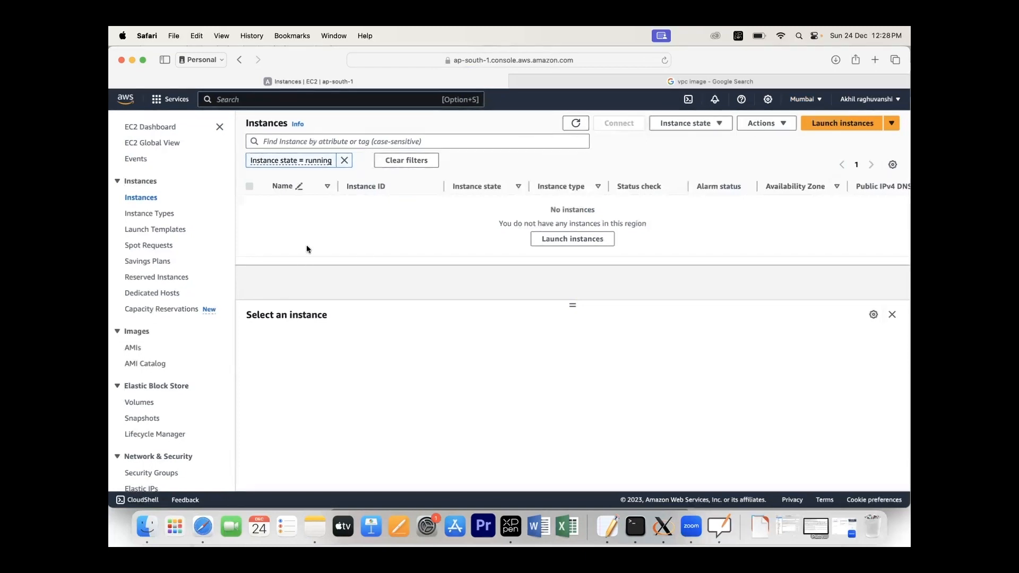
click(843, 127)
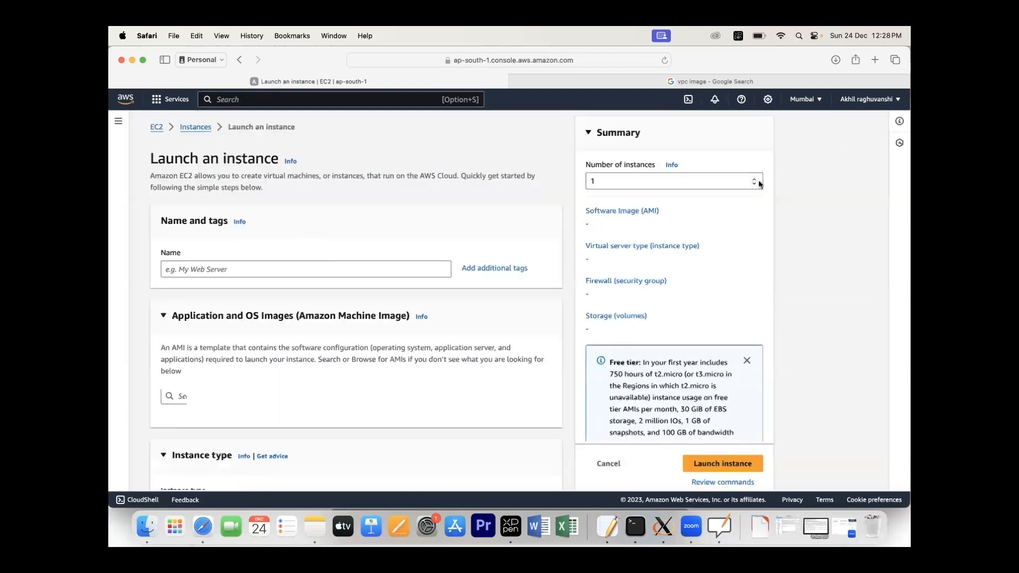
Name the new EC2 instance testvm.
click(209, 269)
scroll(311, 264, down, 4)
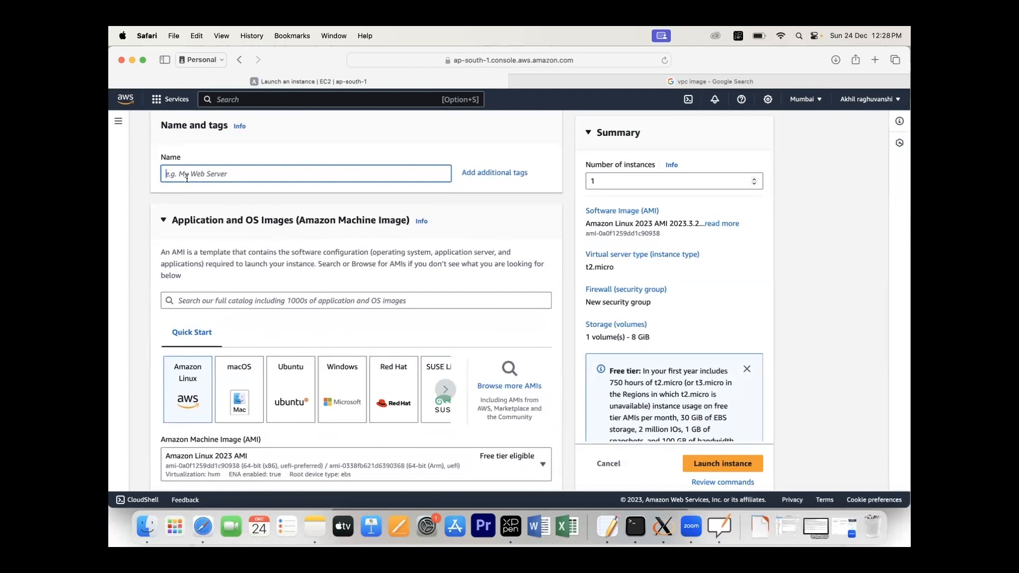
text(testvm)
click(281, 246)
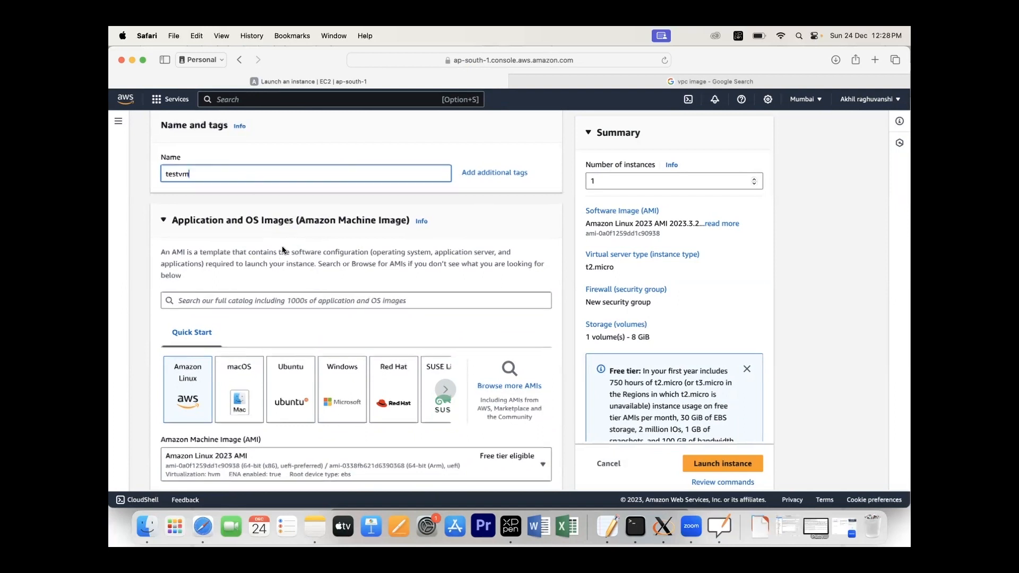
Create a new RSA key pair named testvm with the .ppk private key file format for the instance login.
scroll(280, 286, down, 1)
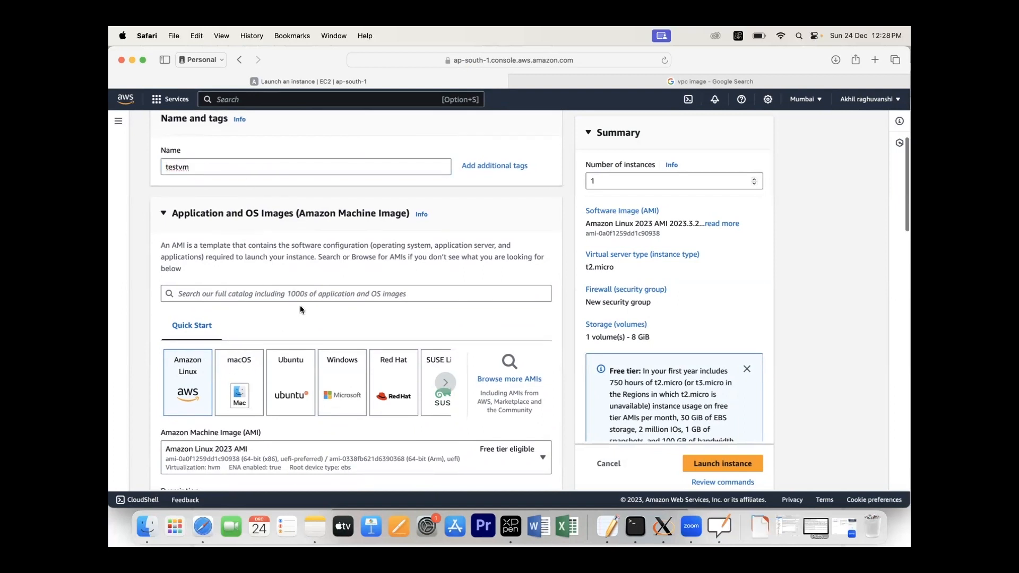
scroll(301, 307, down, 10)
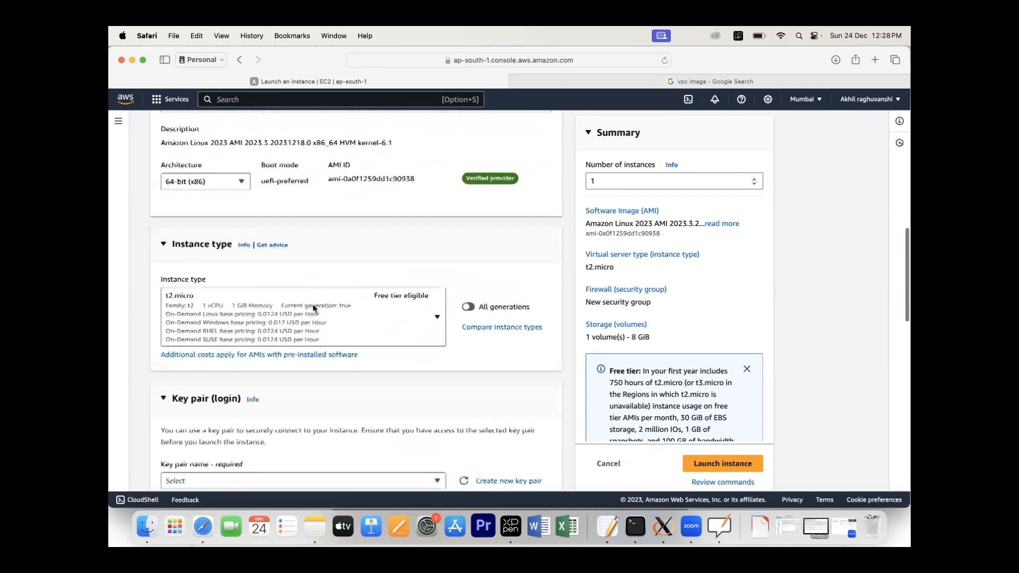
scroll(313, 304, down, 2)
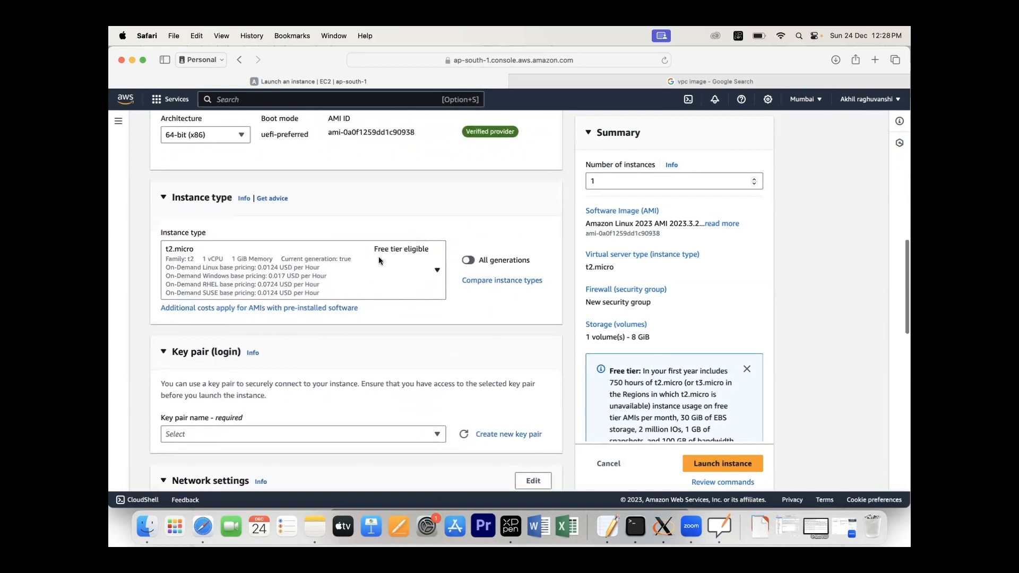
scroll(340, 269, down, 4)
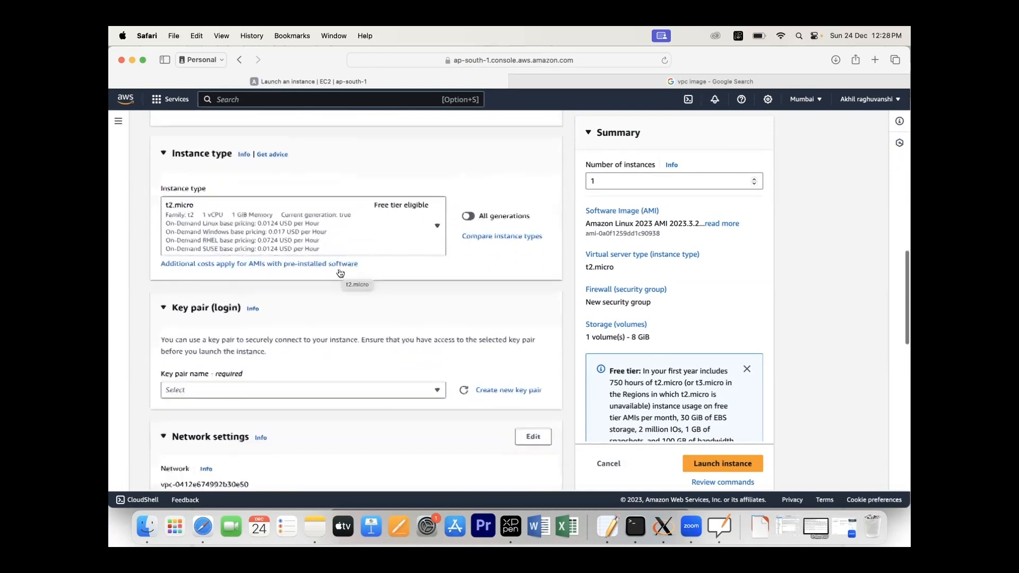
scroll(339, 269, down, 2)
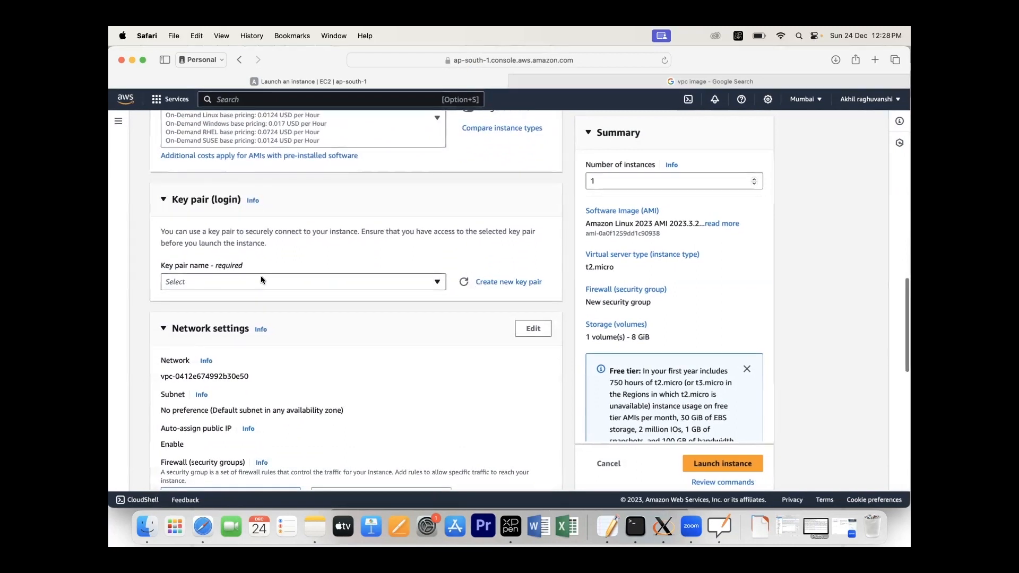
click(500, 285)
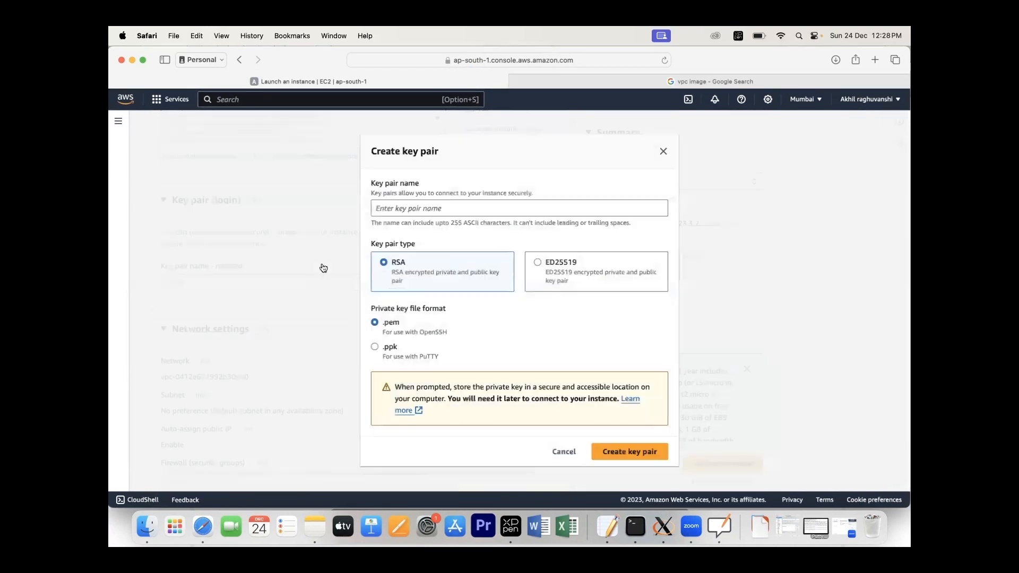
click(387, 349)
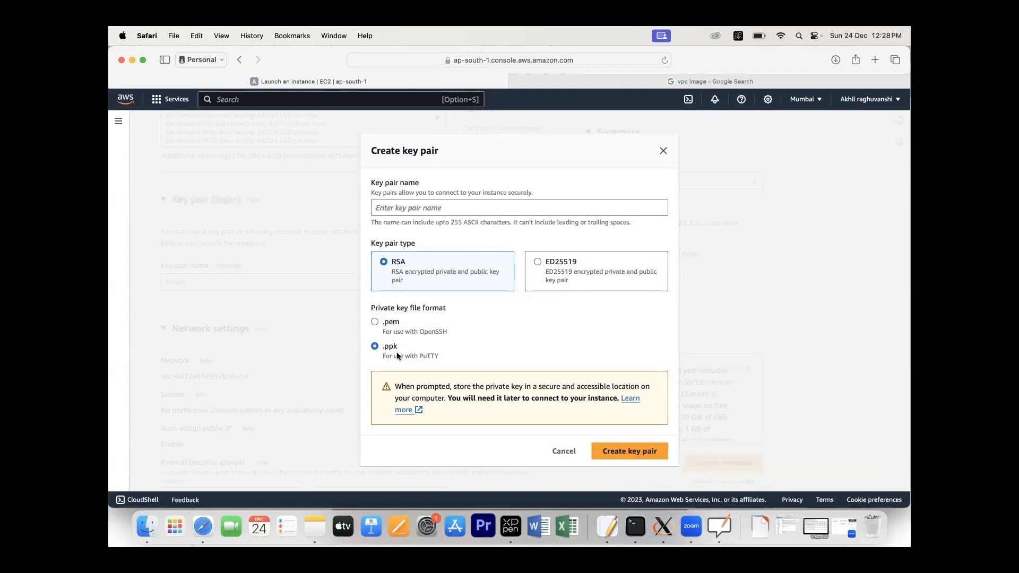
click(407, 208)
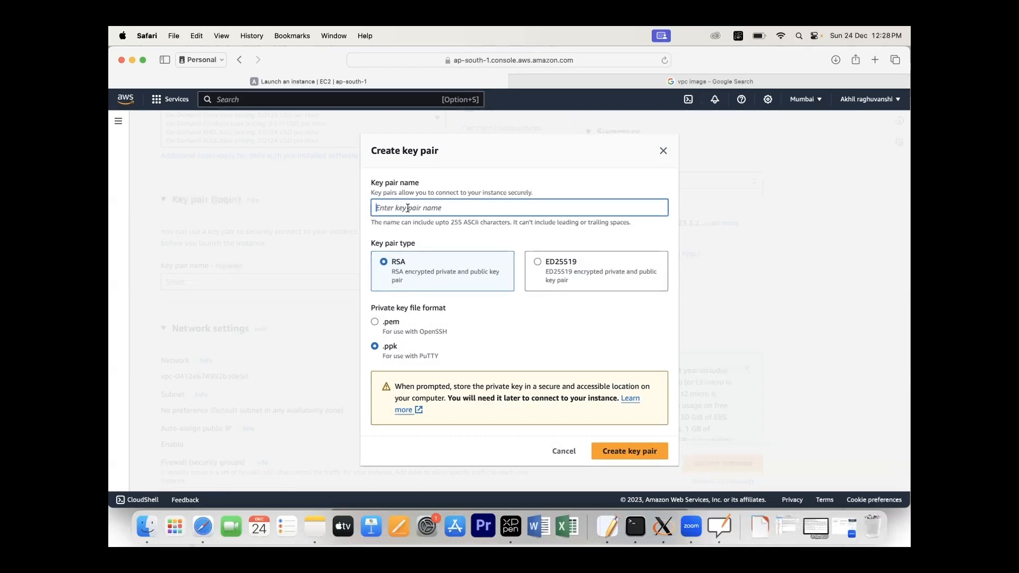
text(testvm)
click(617, 451)
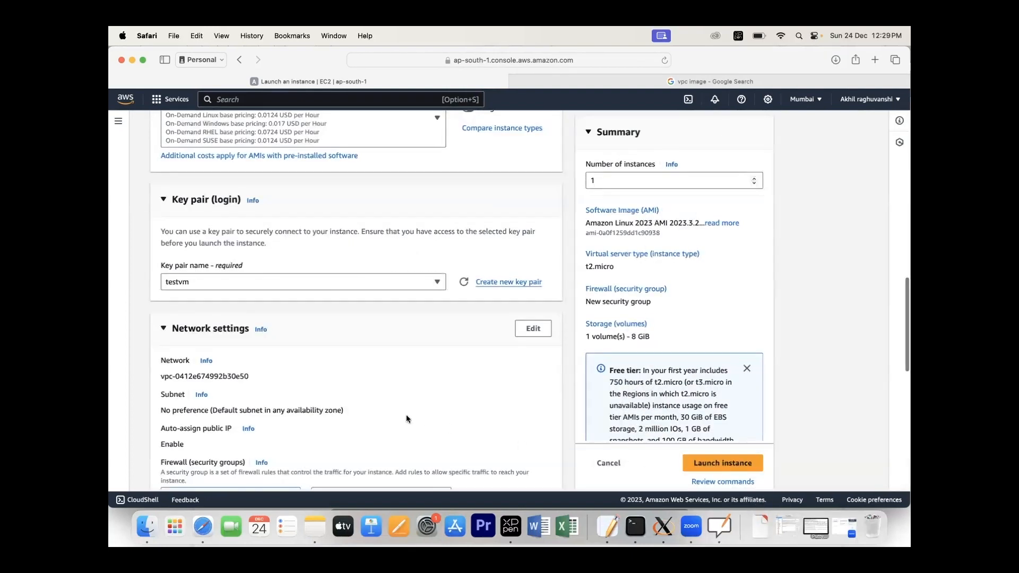
Examine the launch form's network and storage settings, and expand the advanced details to look through their options.
scroll(406, 419, down, 5)
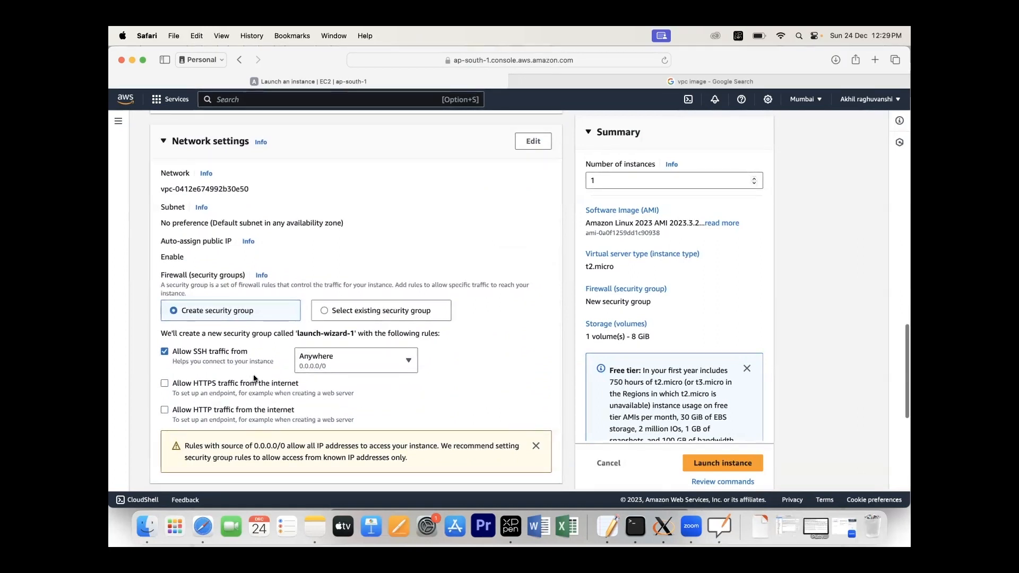
scroll(304, 408, down, 5)
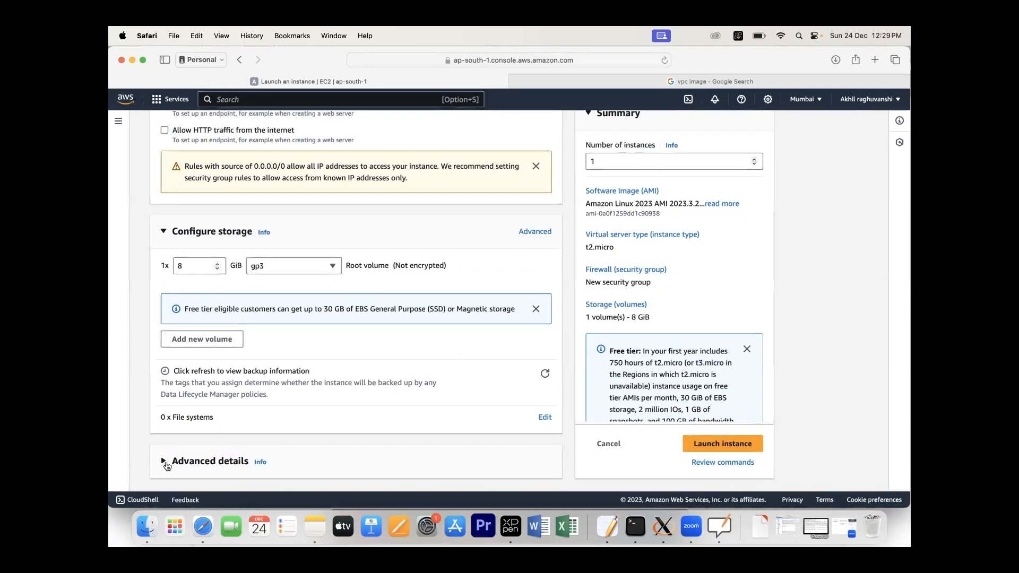
click(223, 462)
scroll(227, 459, down, 5)
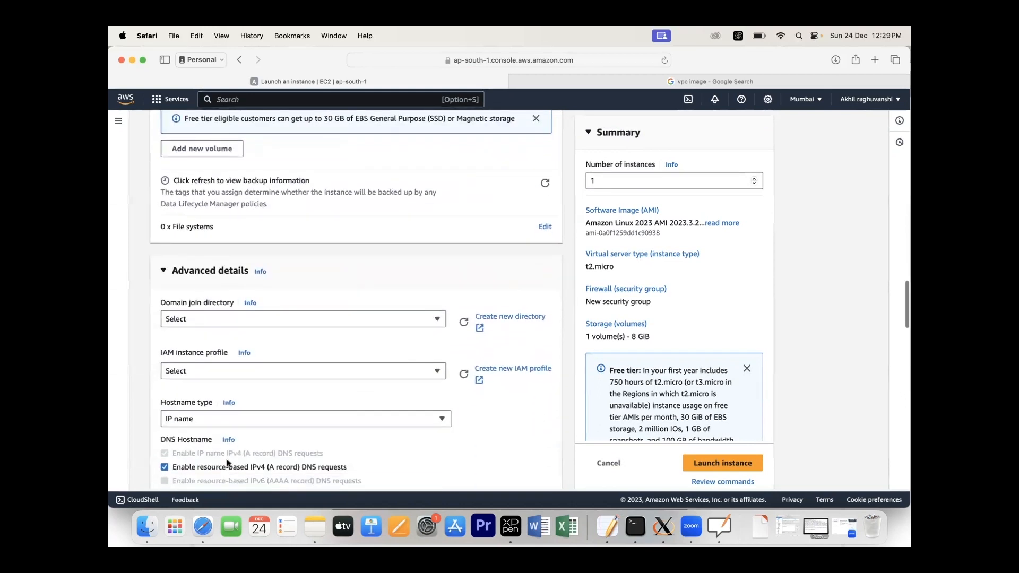
scroll(227, 463, down, 6)
scroll(227, 462, down, 6)
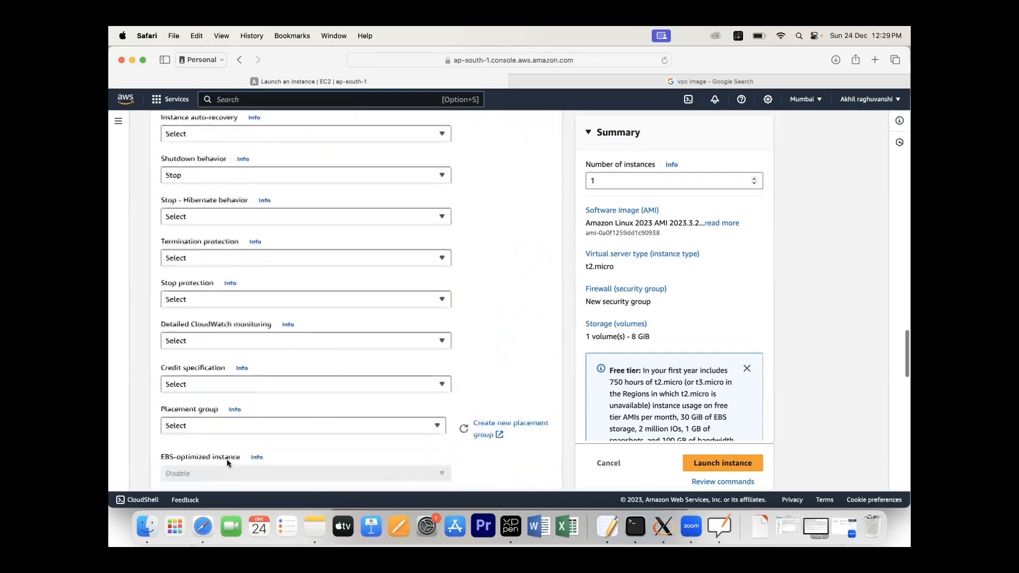
scroll(227, 459, down, 5)
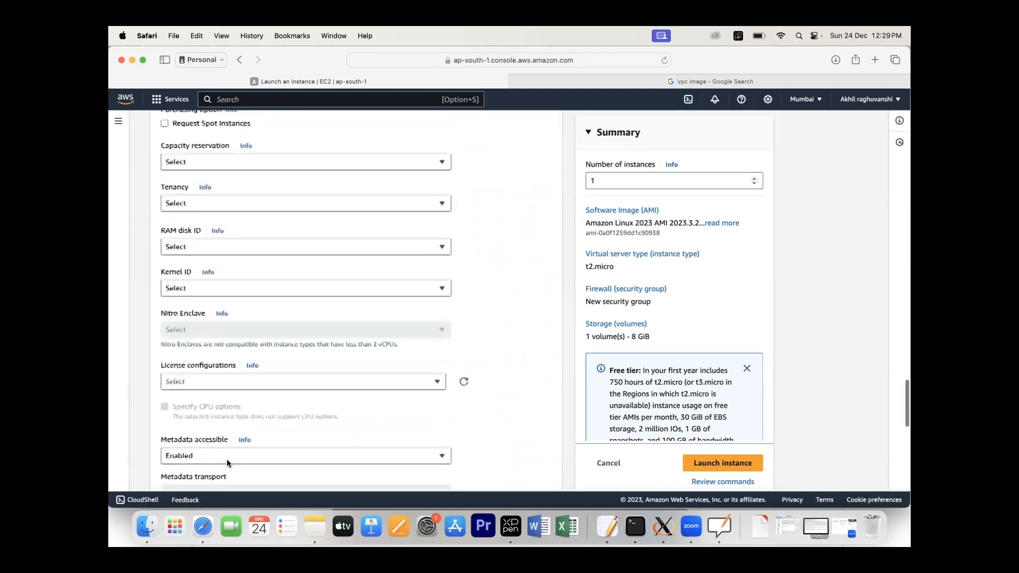
scroll(227, 460, up, 9)
scroll(227, 459, up, 20)
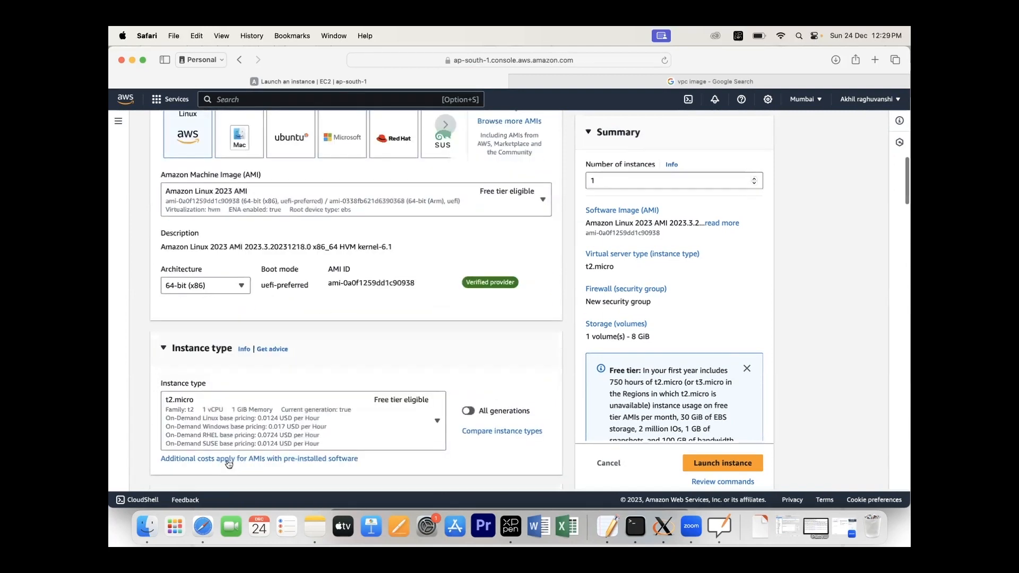
Edit the instance's network settings and choose mumbaivpc as its VPC.
scroll(227, 460, down, 2)
scroll(227, 460, down, 6)
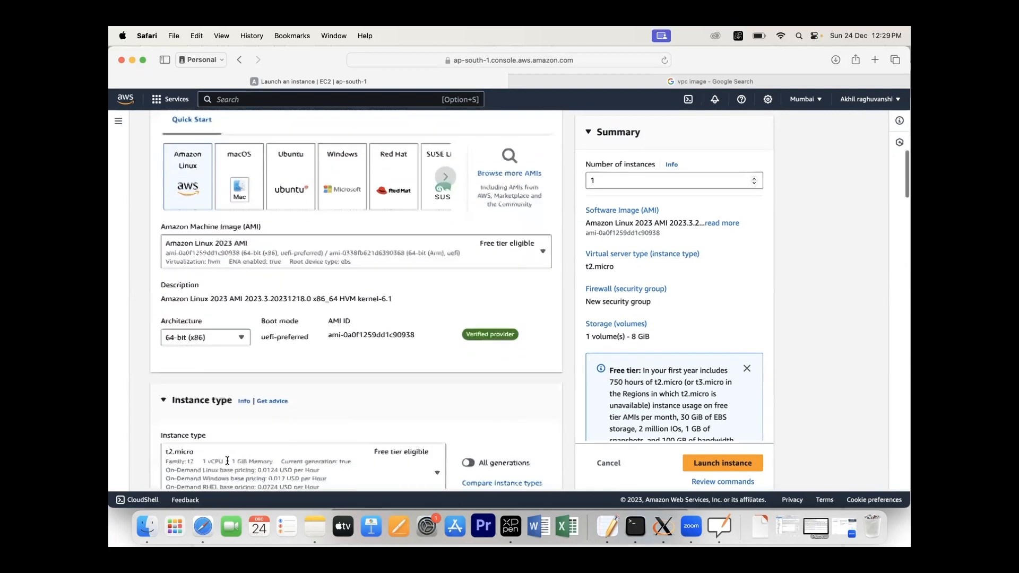
scroll(228, 459, down, 3)
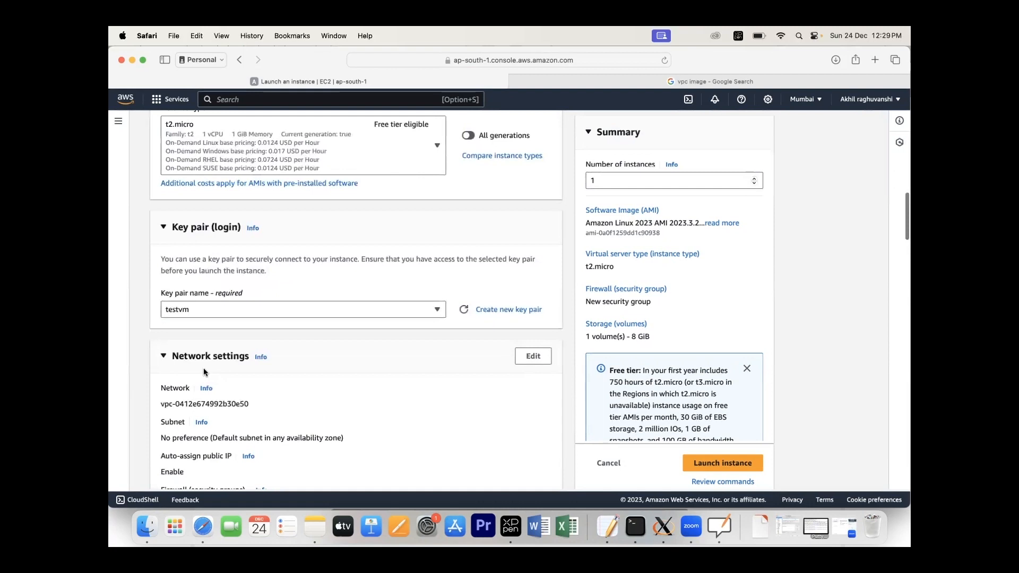
click(533, 356)
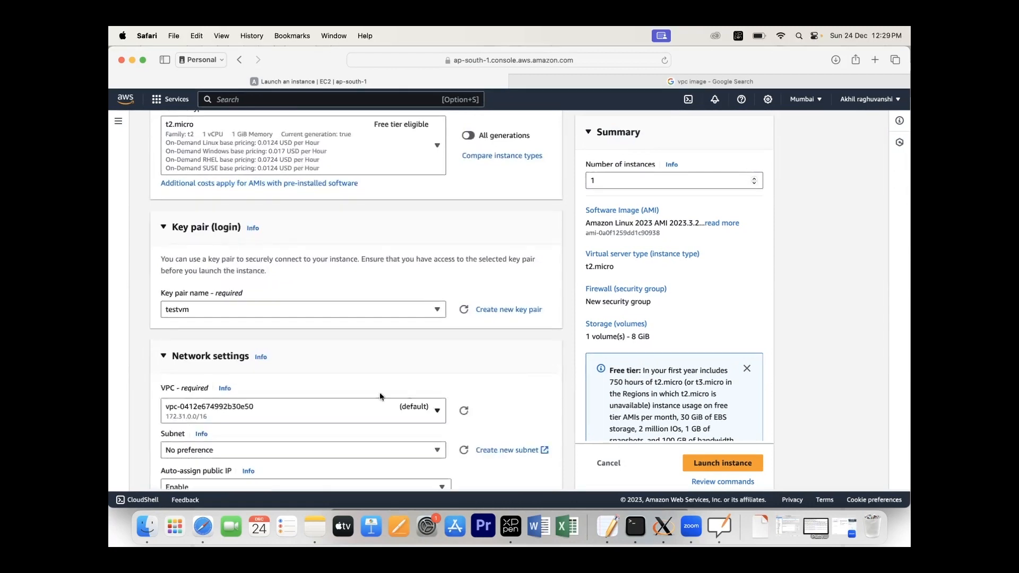
scroll(380, 396, down, 2)
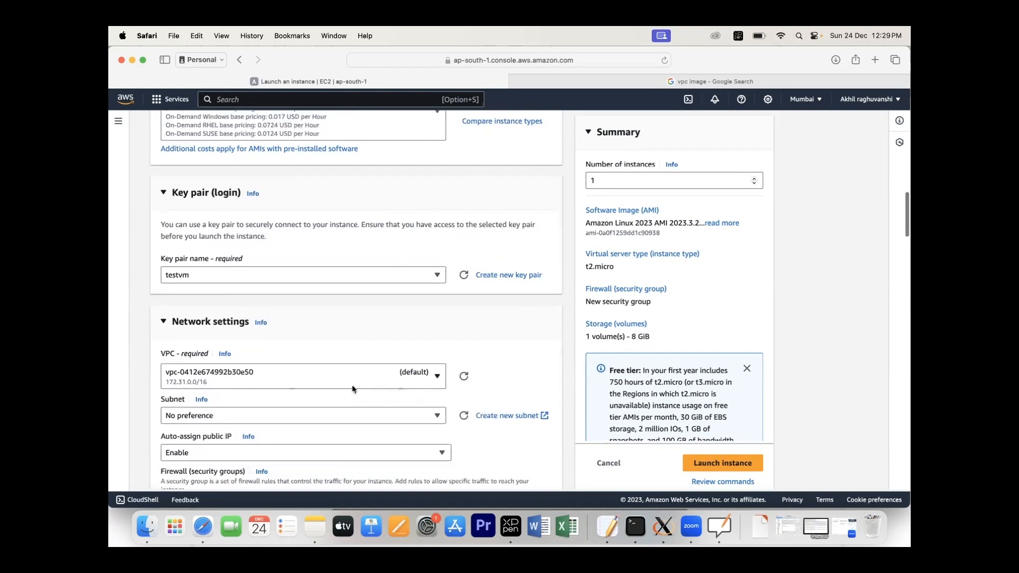
click(436, 377)
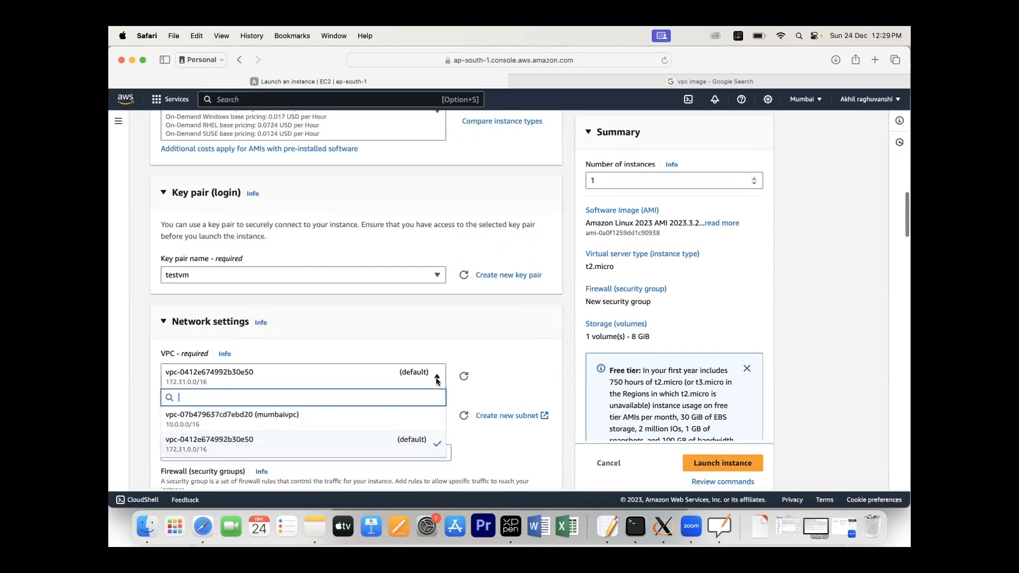
click(280, 422)
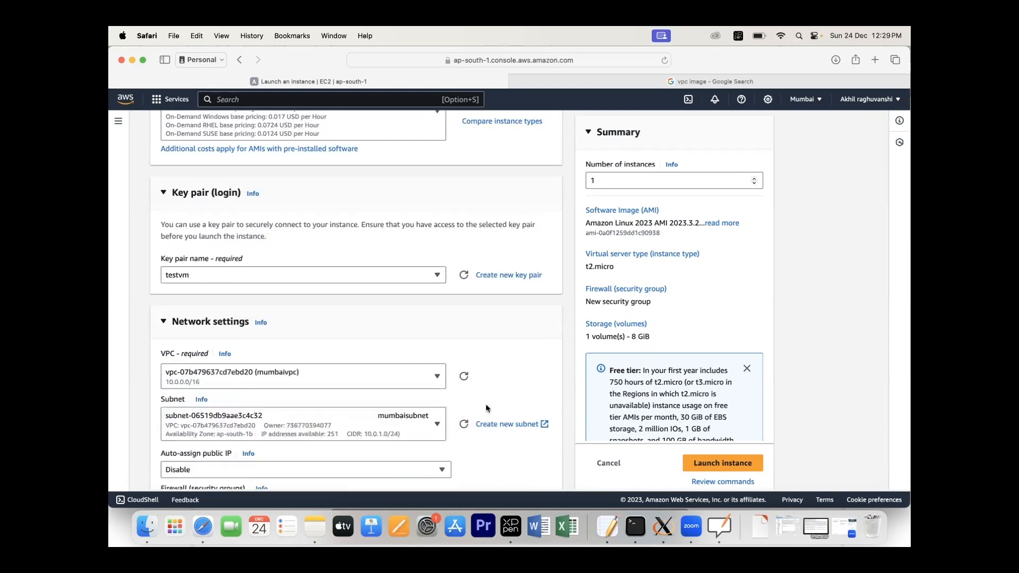
Enable automatic public IP assignment for the instance in mumbaisubnet.
scroll(485, 393, down, 2)
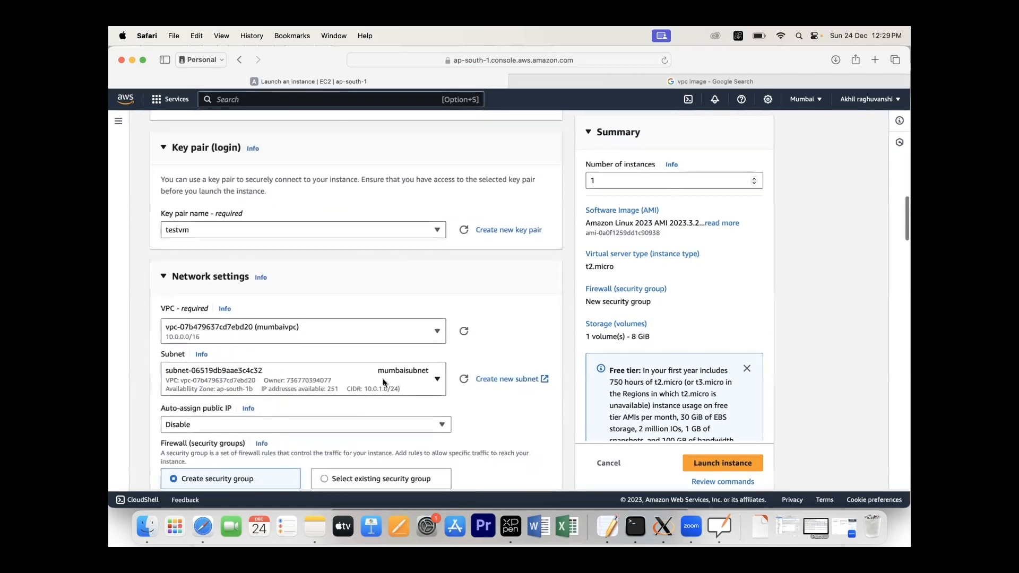
scroll(507, 415, down, 5)
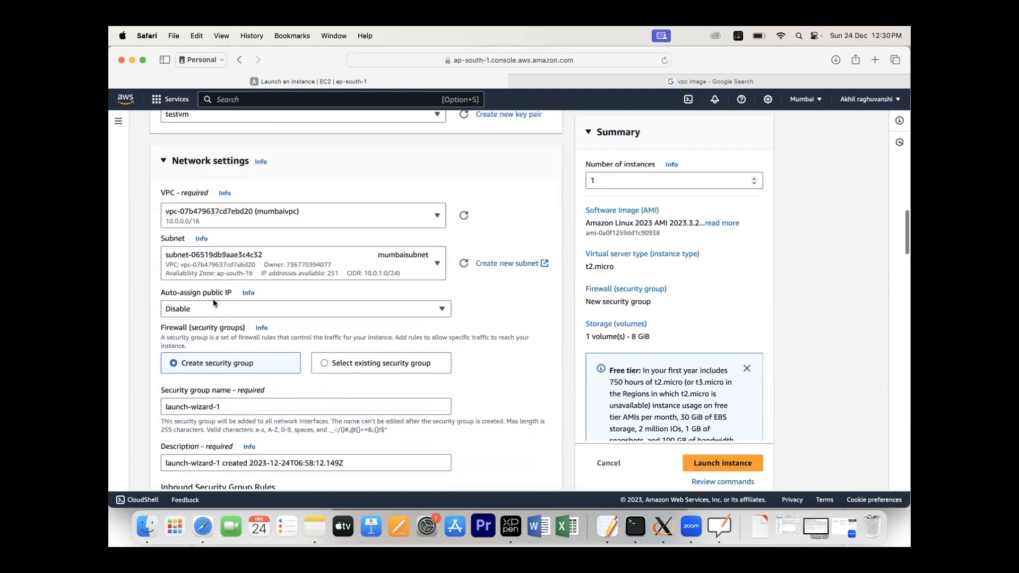
click(253, 310)
click(213, 326)
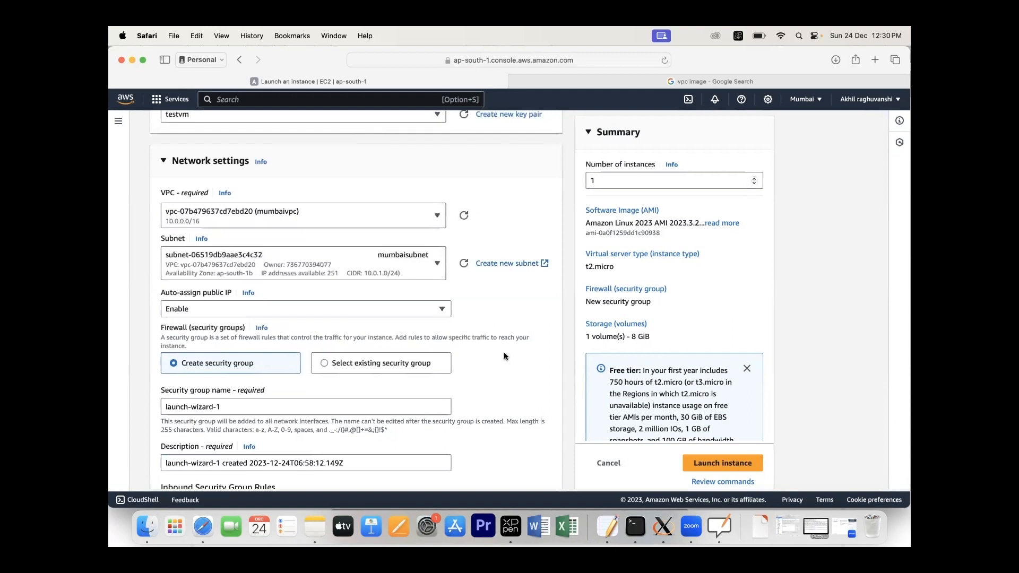
Review the inbound SSH rule of the new security group launch-wizard-1 and collapse its details.
scroll(504, 352, down, 2)
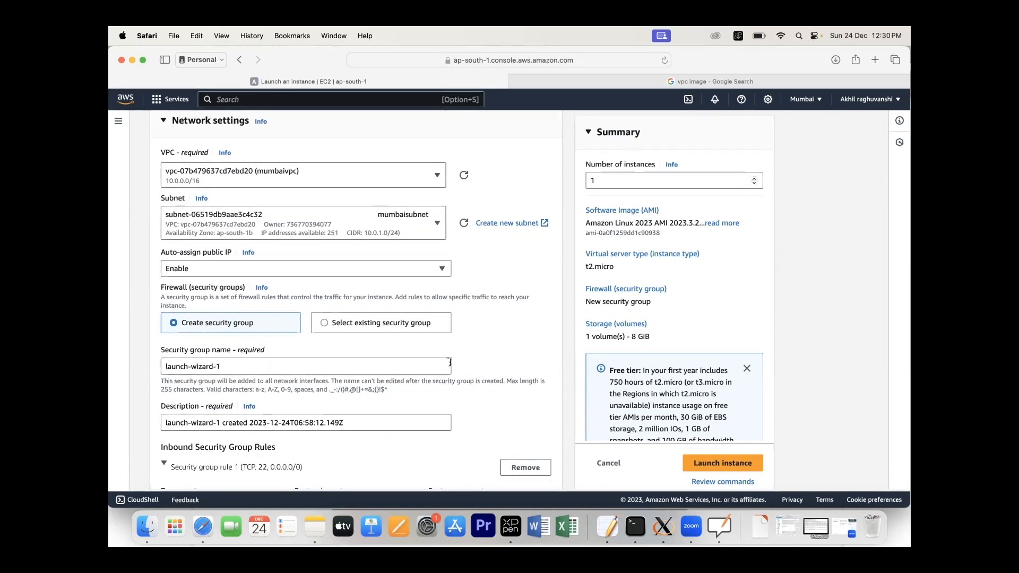
scroll(452, 360, down, 5)
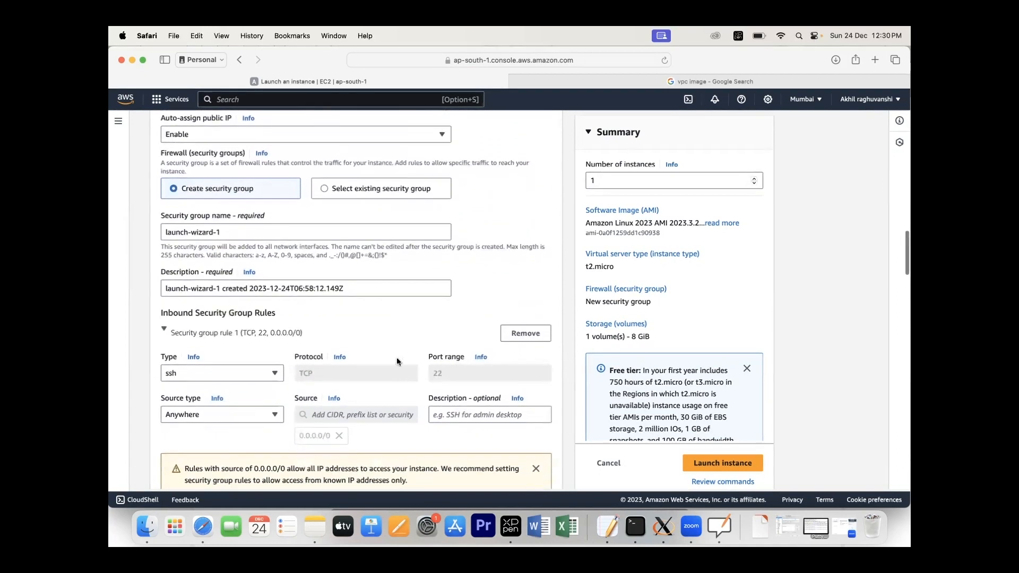
click(164, 330)
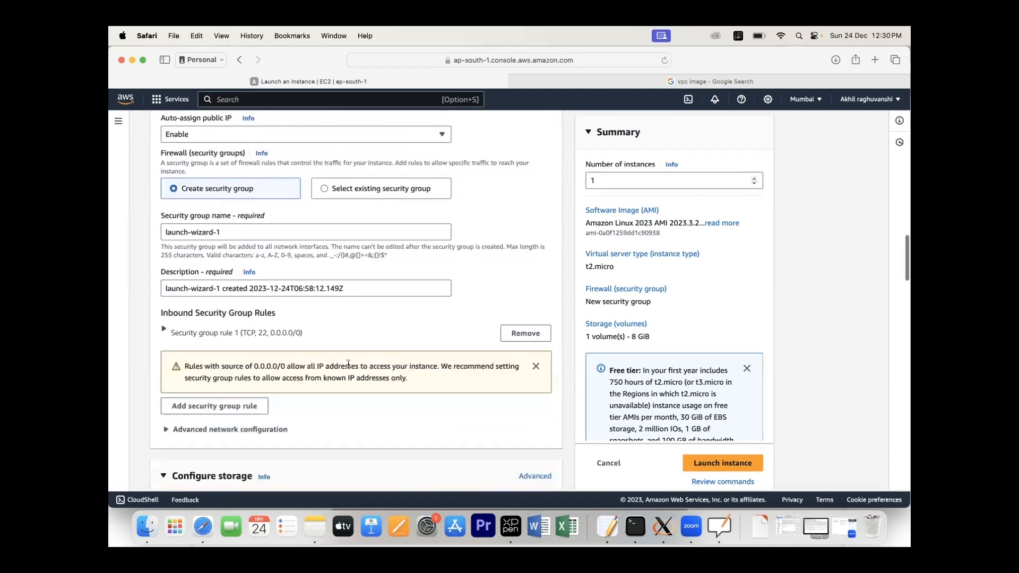
Collapse the advanced details and launch the EC2 instance with the configured settings.
scroll(361, 374, down, 10)
scroll(359, 374, down, 6)
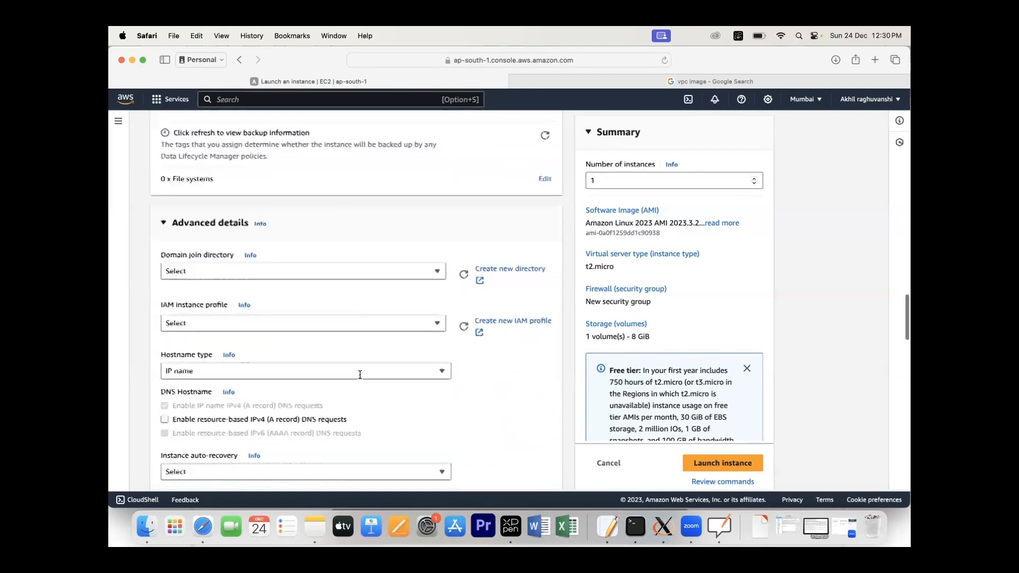
scroll(358, 373, up, 4)
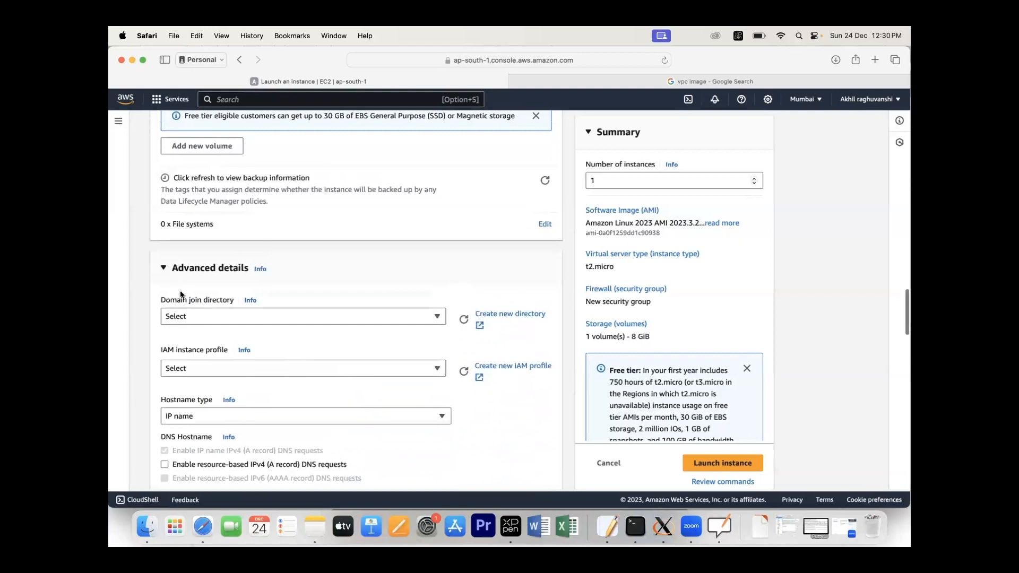
click(175, 268)
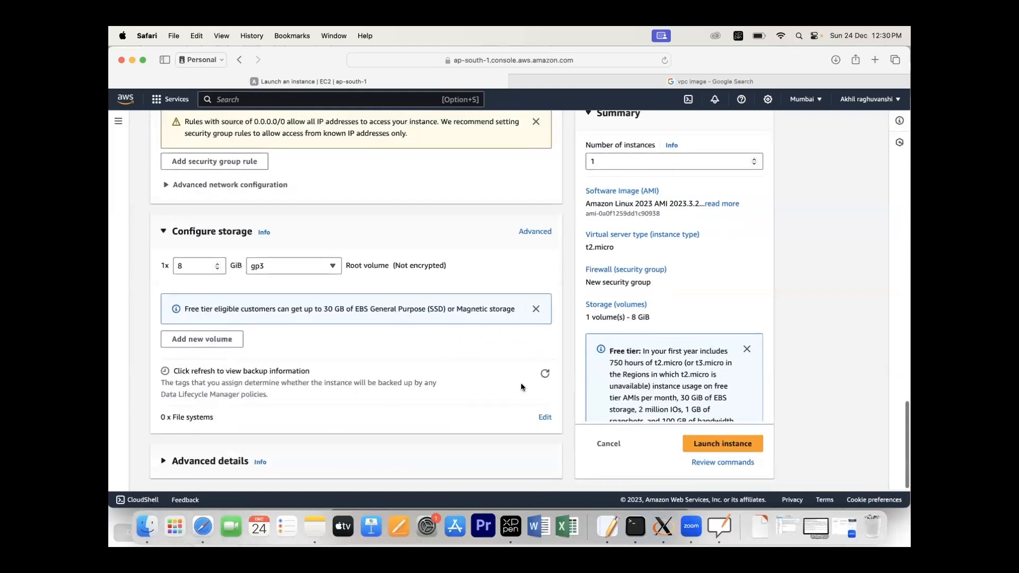
click(729, 447)
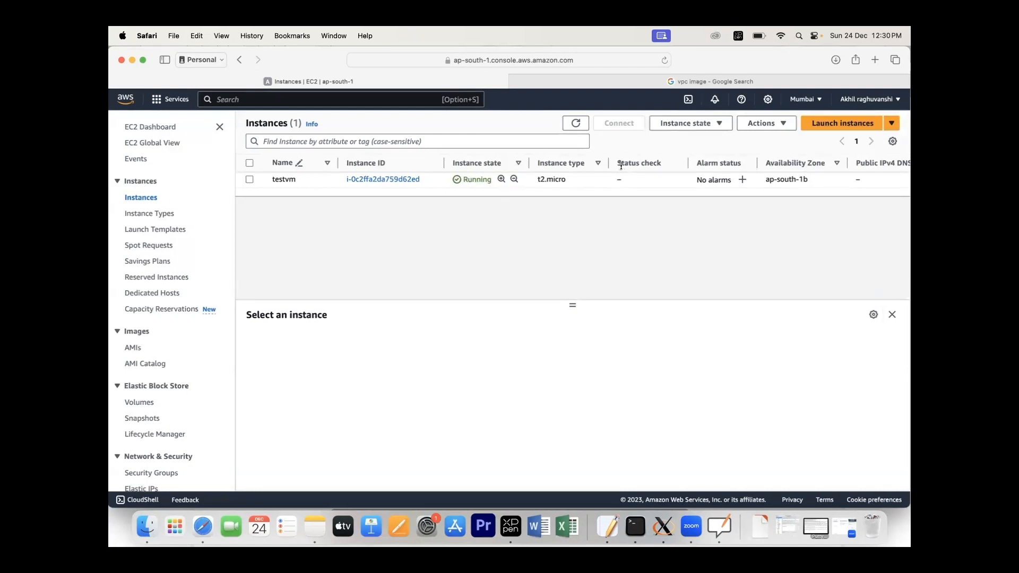
Refresh the instance list, copy testvm's public IPv4 address from its details and return to the list.
drag(617, 164, 661, 163)
click(582, 127)
click(395, 179)
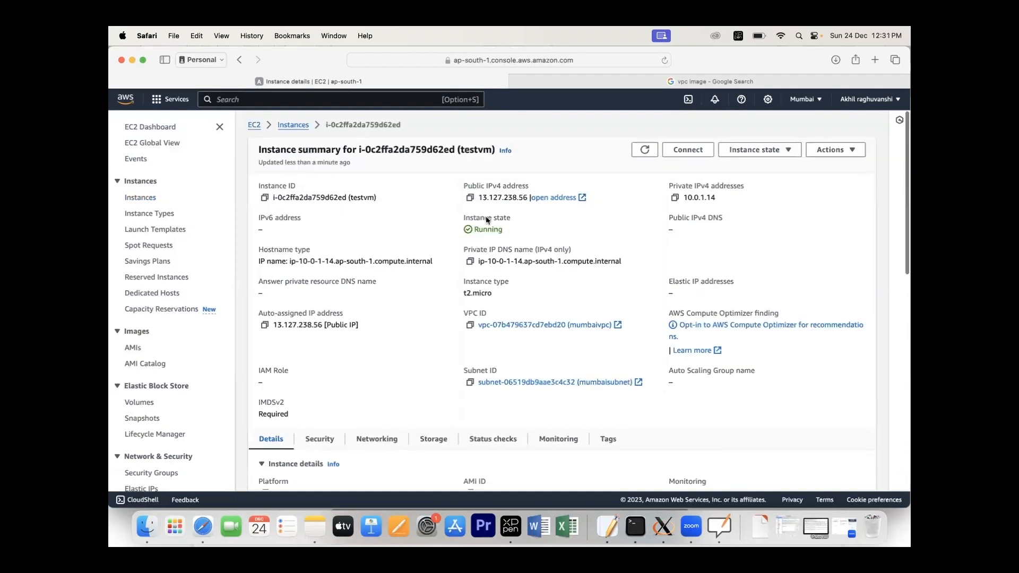
click(470, 198)
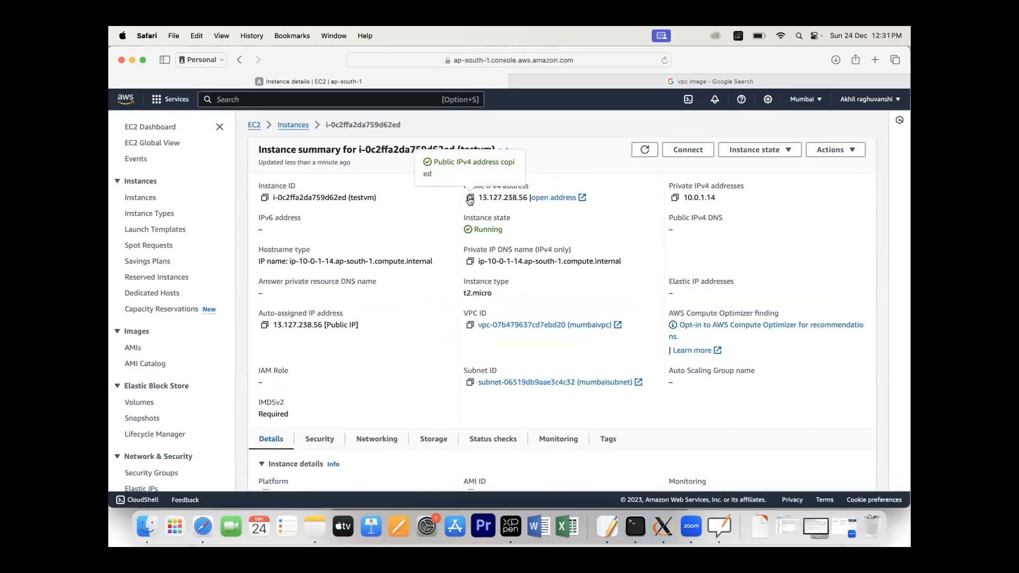
click(279, 125)
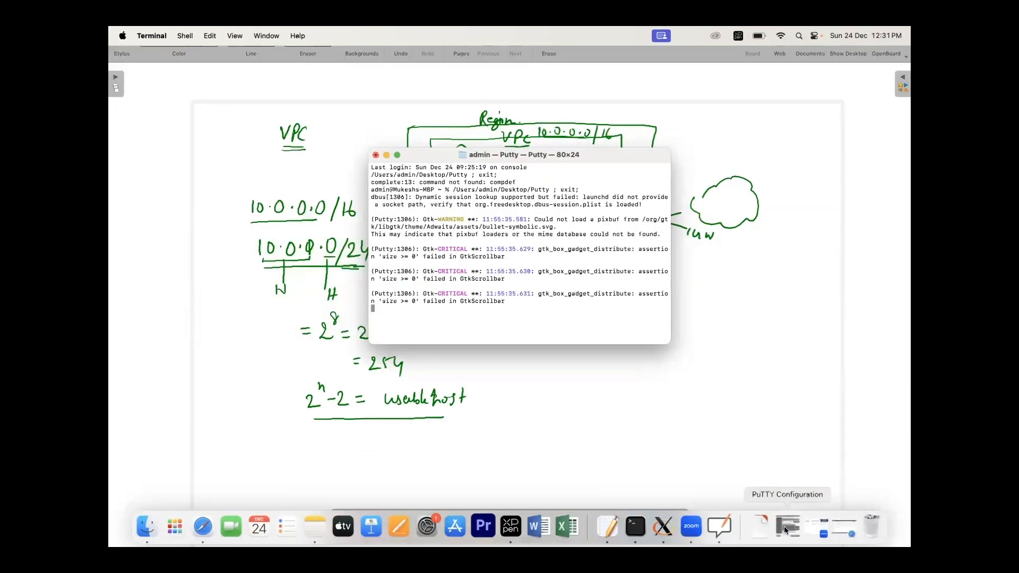
Switch to the PuTTY configuration and try to enter testvm's public IP address as the host name.
click(785, 529)
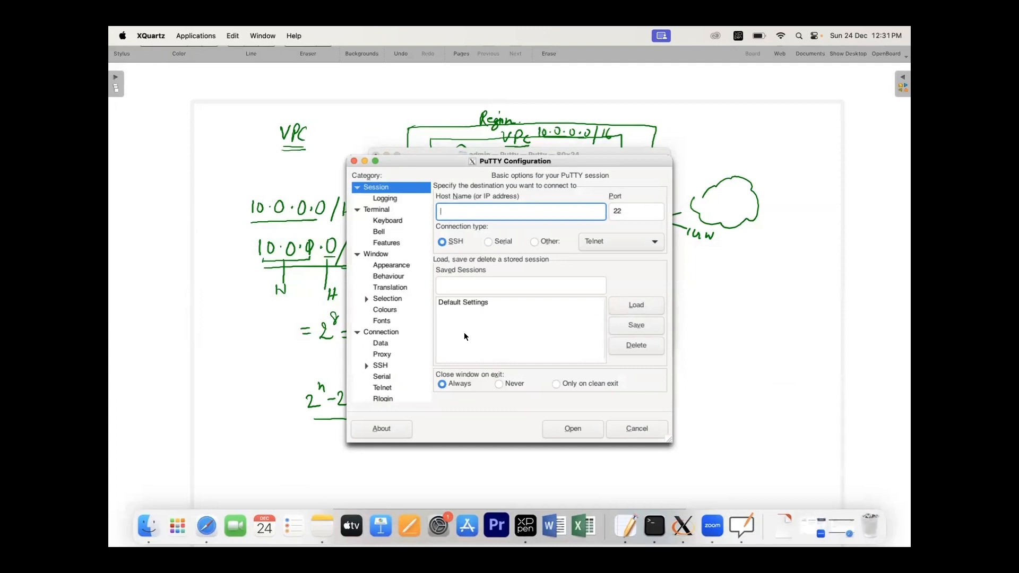
text(v)
click(381, 211)
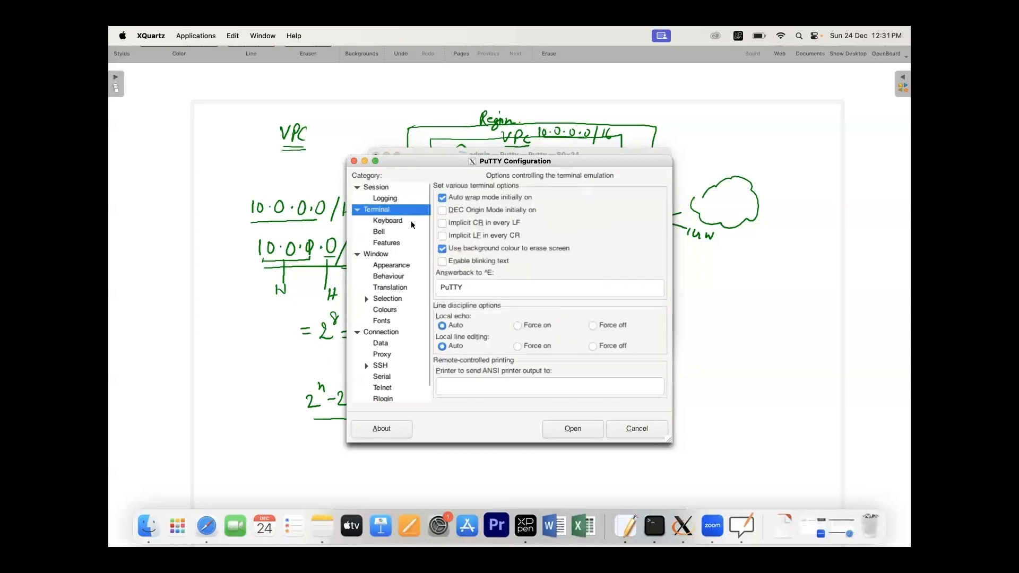
click(375, 190)
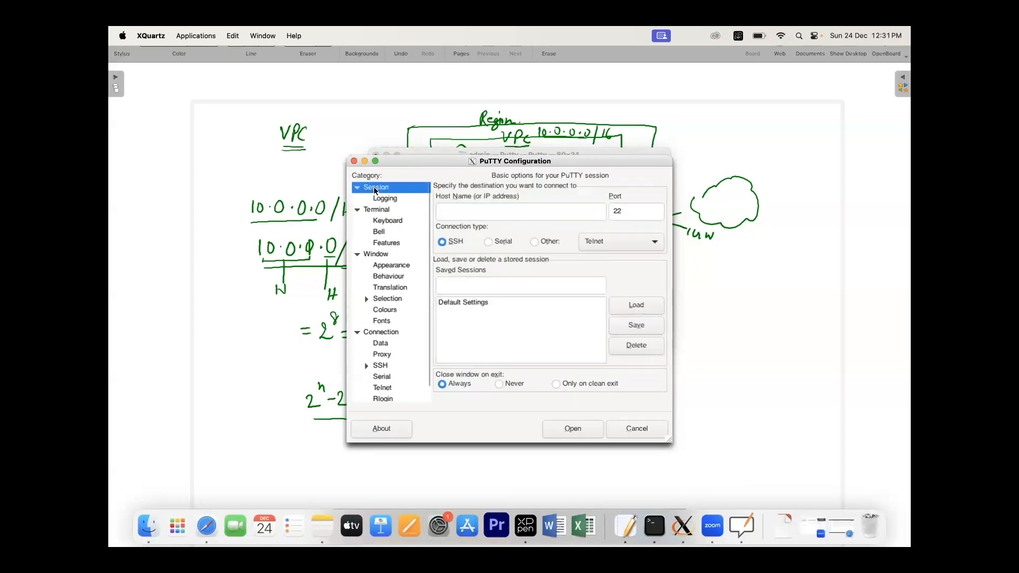
click(474, 213)
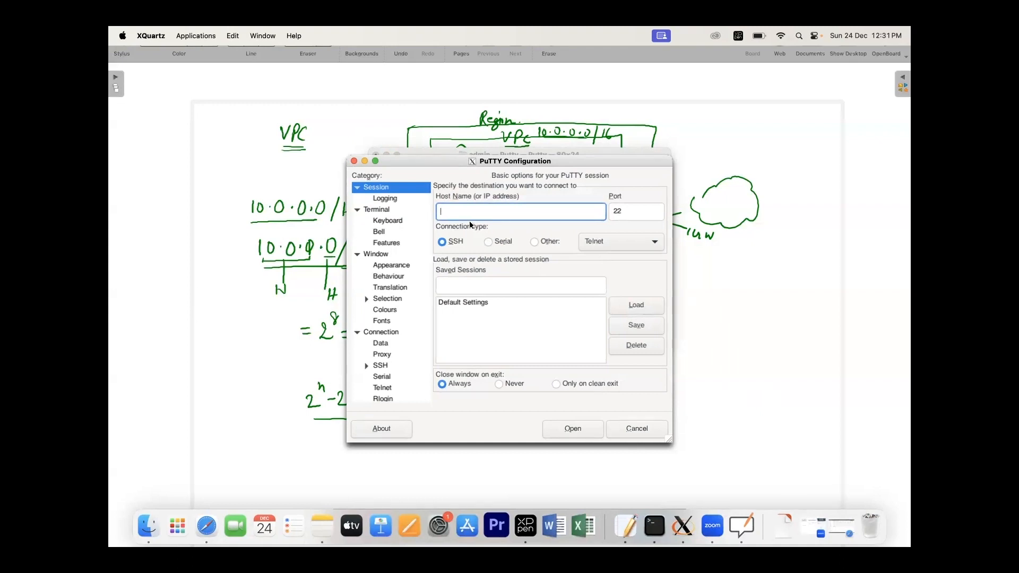
text(13)
key(BackSpace)
key(BackSpace)
click(244, 183)
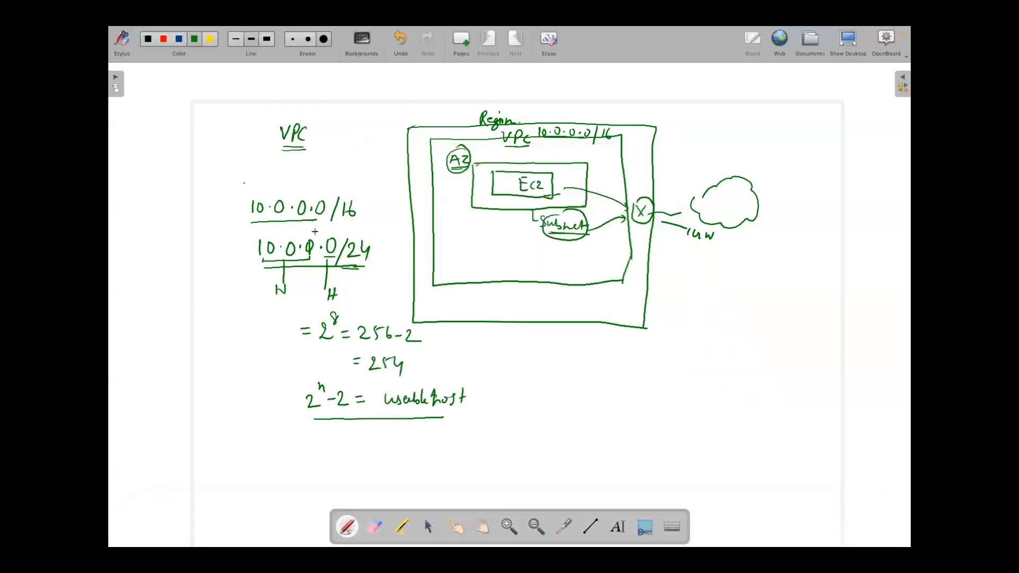
Switch back to Safari, open the details of testvm and copy its public IPv4 address again.
key(super+Tab)
key(super+Tab)
key(super+Tab)
key(super+Tab)
key(super+Tab)
key(super+Tab)
key(super+Tab)
key(super+Tab)
key(super+Tab)
key(super+Tab)
key(super+Tab)
key(super+Tab)
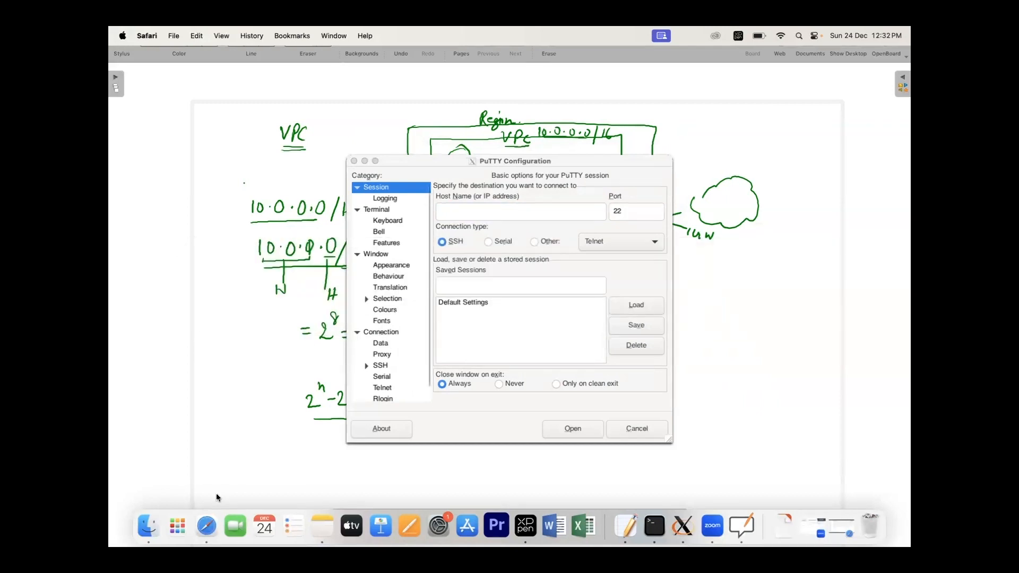
click(206, 525)
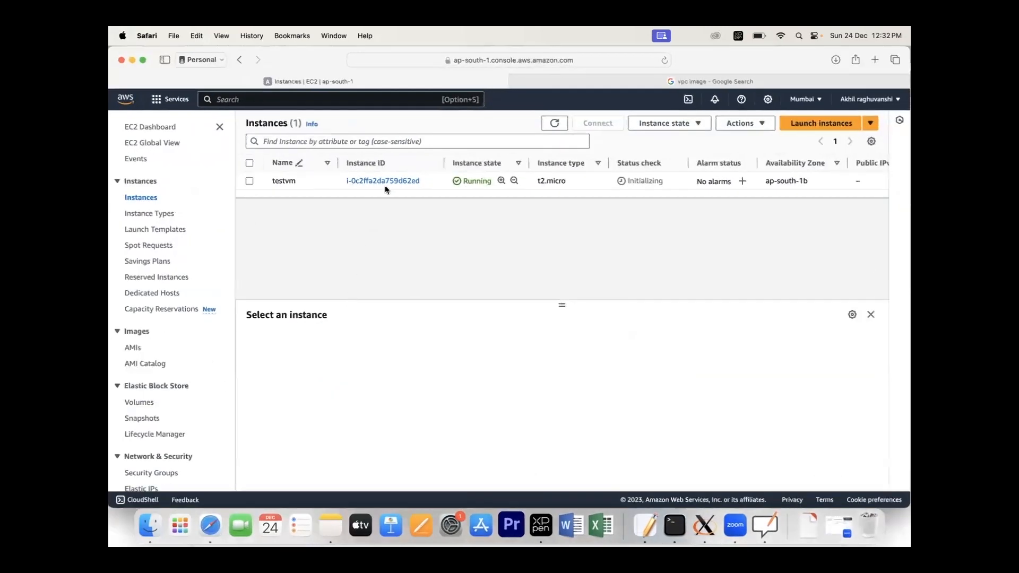
click(383, 181)
scroll(476, 201, down, 1)
click(470, 197)
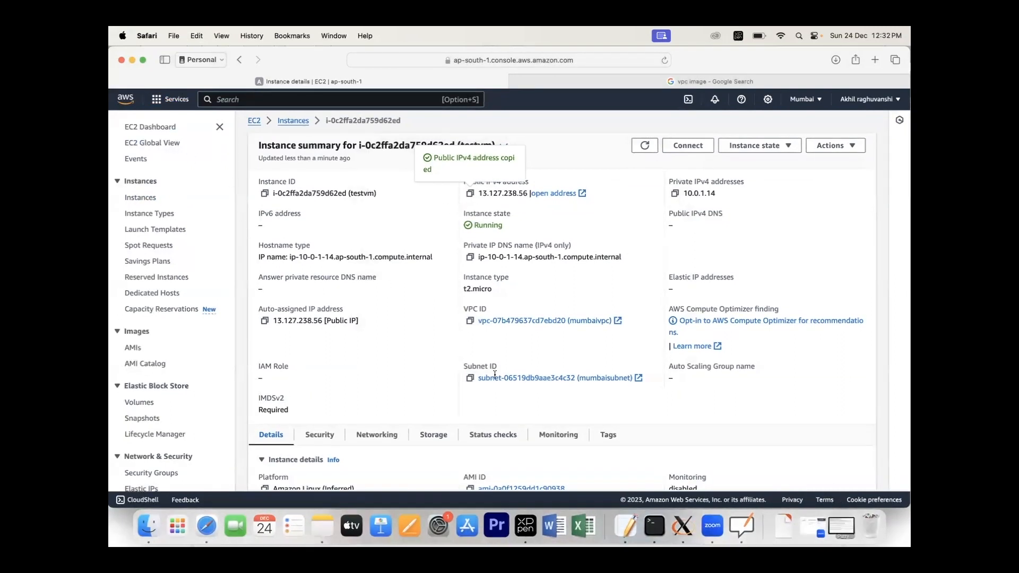
Return to PuTTY and try to paste the copied address into the host name.
click(744, 529)
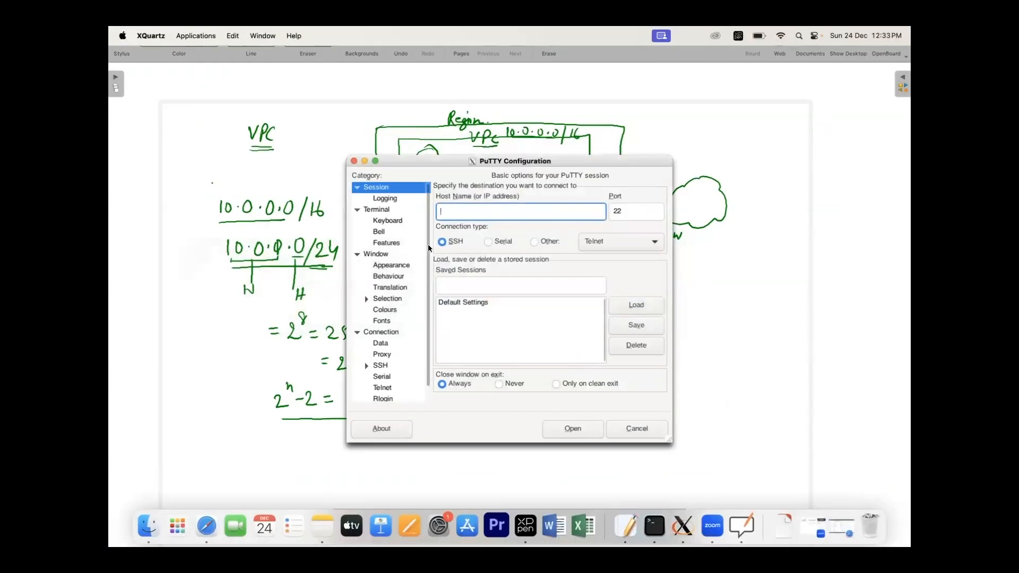
text(v)
key(BackSpace)
key(super+Tab)
key(super+Tab)
key(super+Tab)
key(super+Tab)
key(super+Tab)
key(super+Tab)
key(super+Tab)
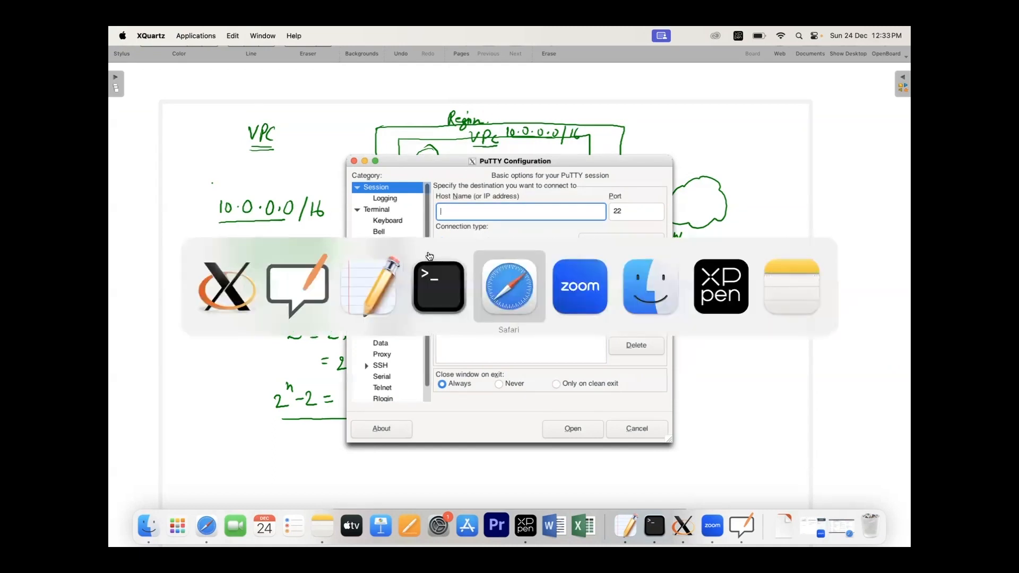
key(super+Tab)
key(super+Tab)
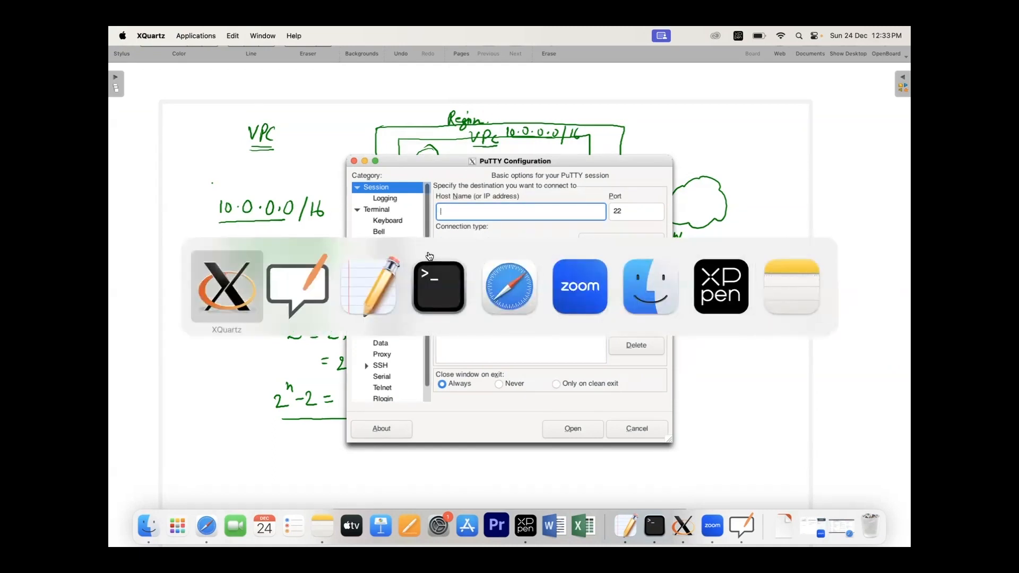
key(super+Tab)
key(super+Tab)
key(super+Tab)
key(super+Tab)
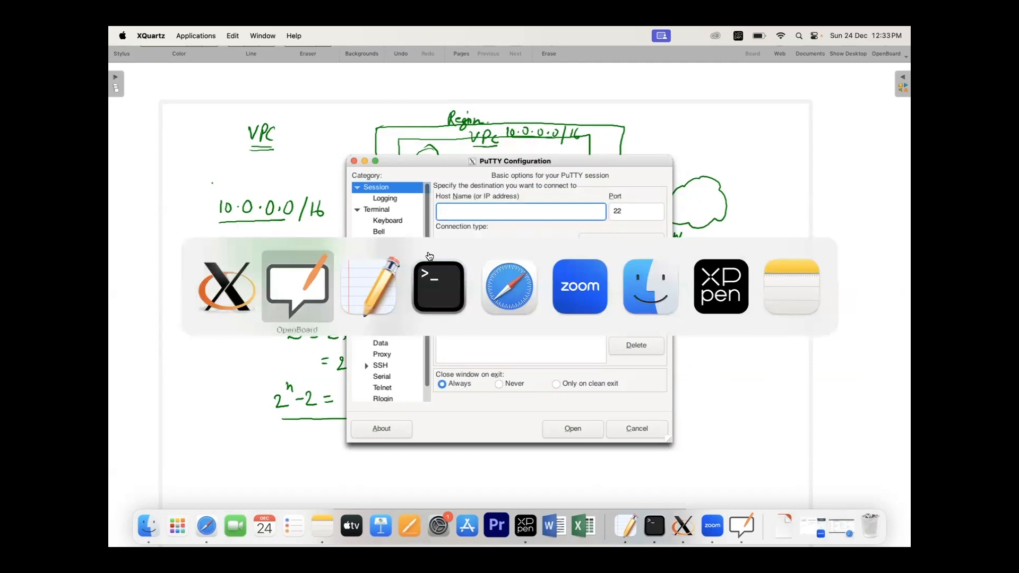
click(428, 250)
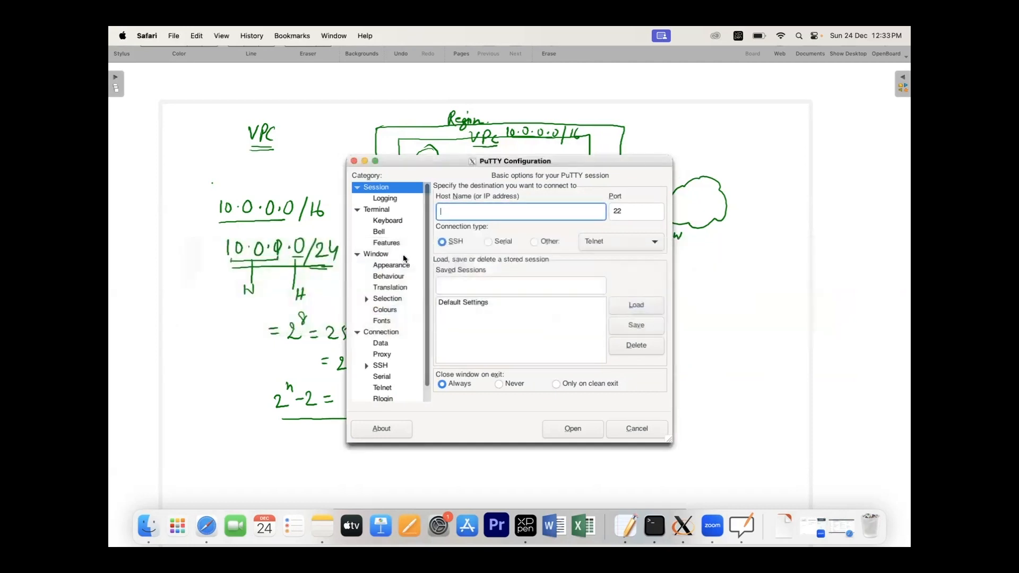
scroll(282, 254, right, 1)
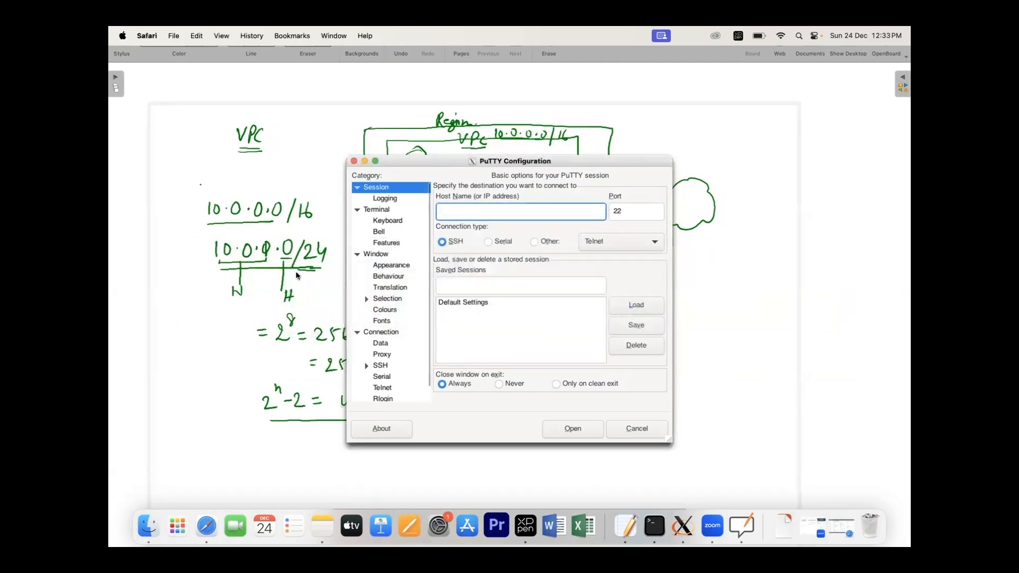
Set PuTTY's host name to 13.127.238.56, checking the address against testvm's details in Safari.
click(205, 523)
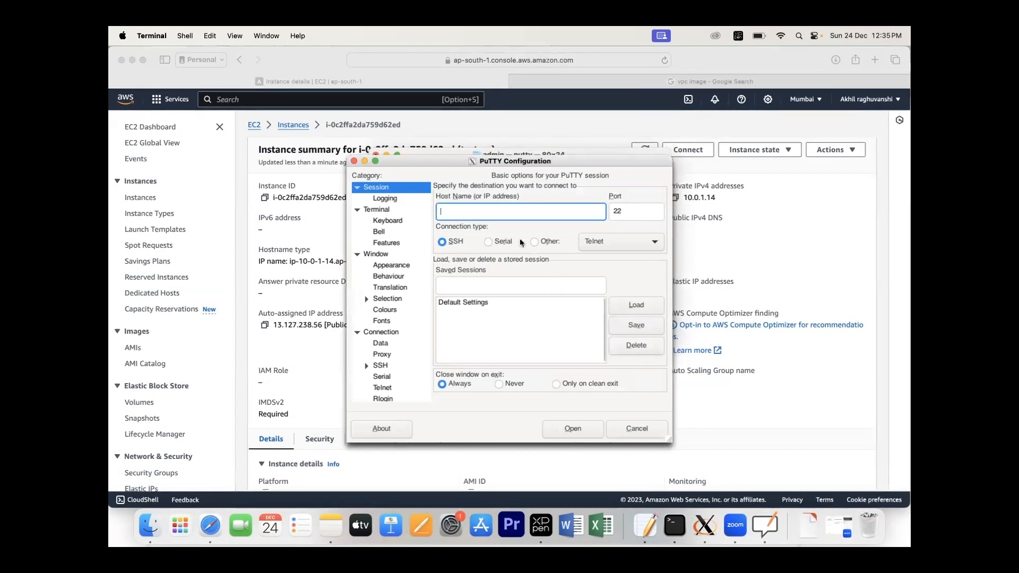
click(494, 221)
text(13)
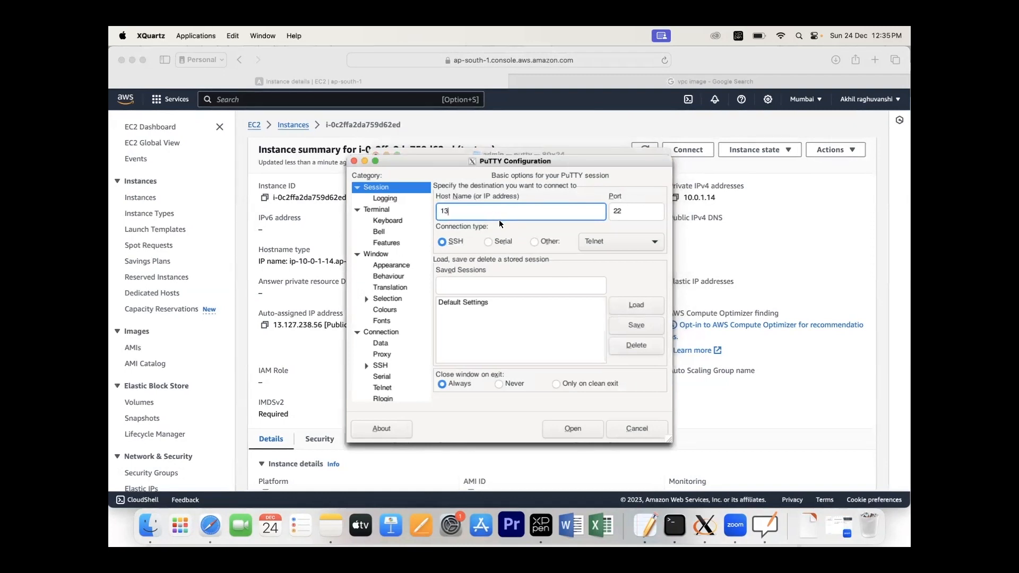
text(8.127.238.56)
mouse_move(436, 168)
mouse_down()
mouse_move(433, 216)
mouse_move(427, 151)
mouse_up()
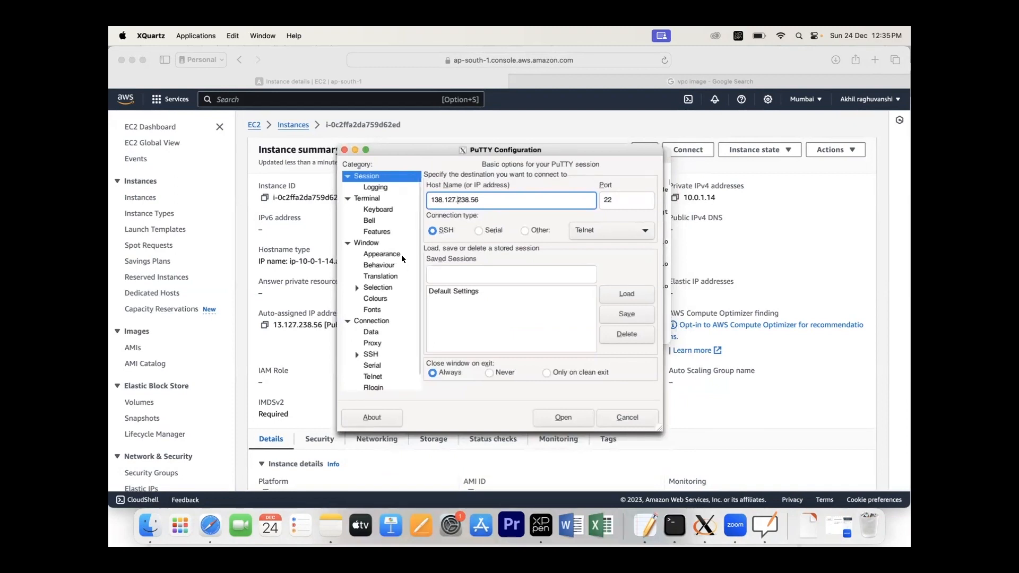
click(307, 251)
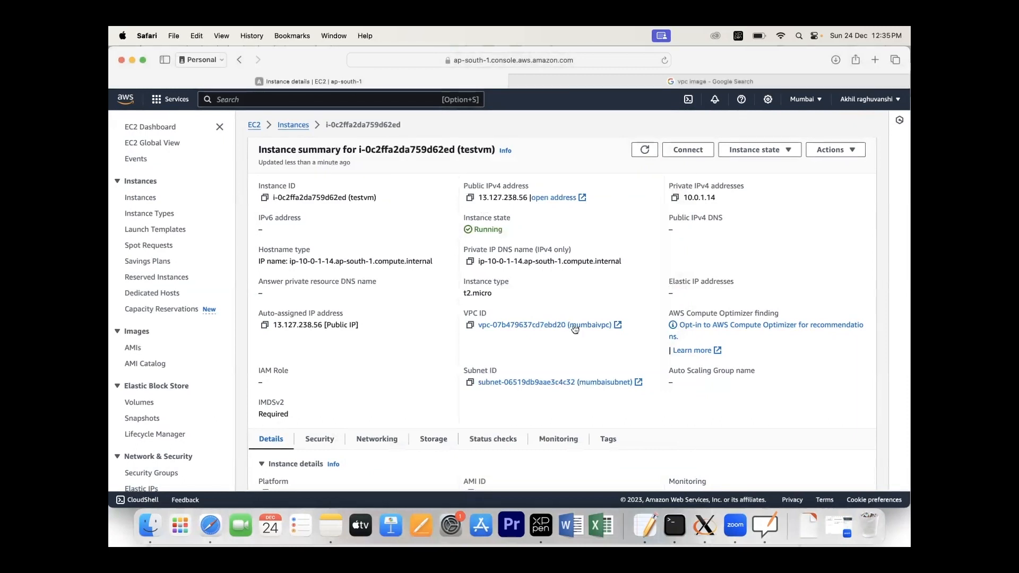
click(692, 527)
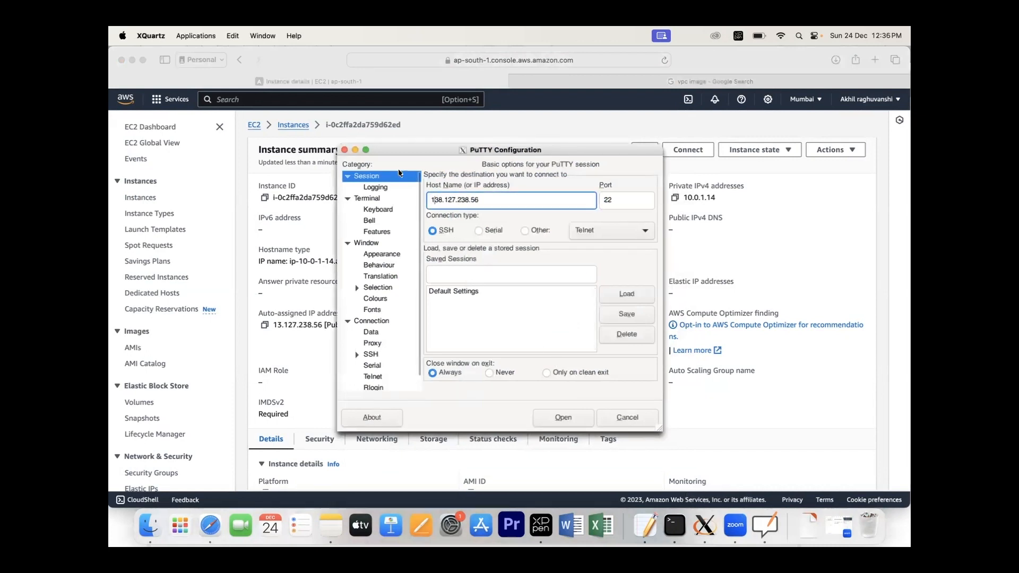
key(super+Tab)
key(super+Tab)
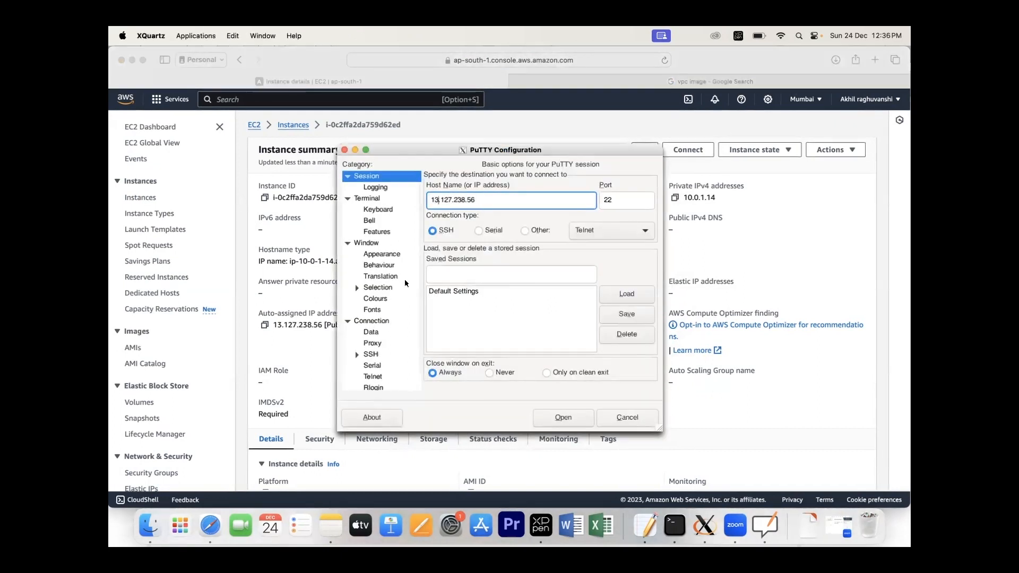
Set testvm.ppk from the Downloads folder as the private key file for PuTTY's SSH authentication.
click(370, 354)
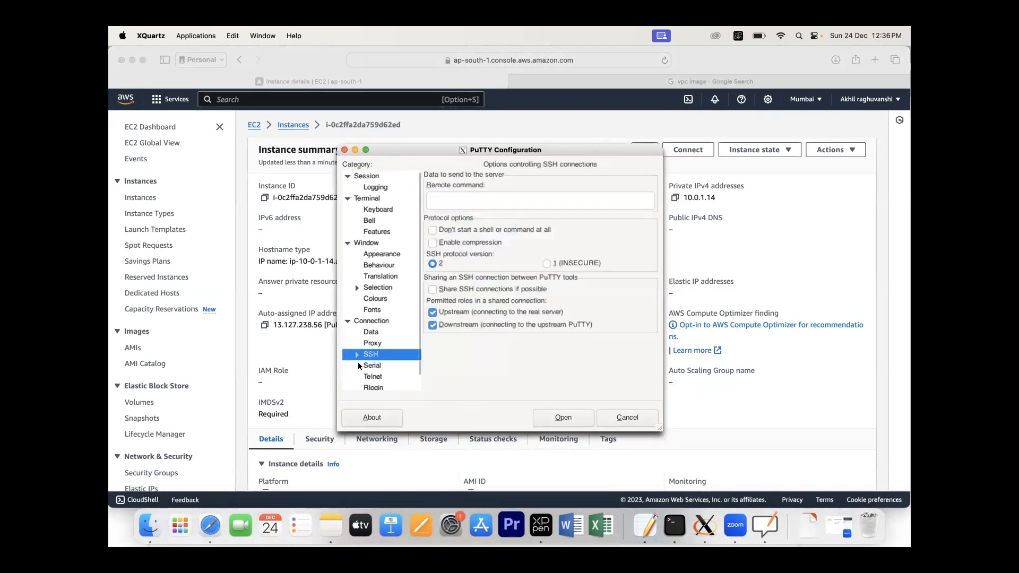
click(358, 358)
scroll(393, 352, down, 3)
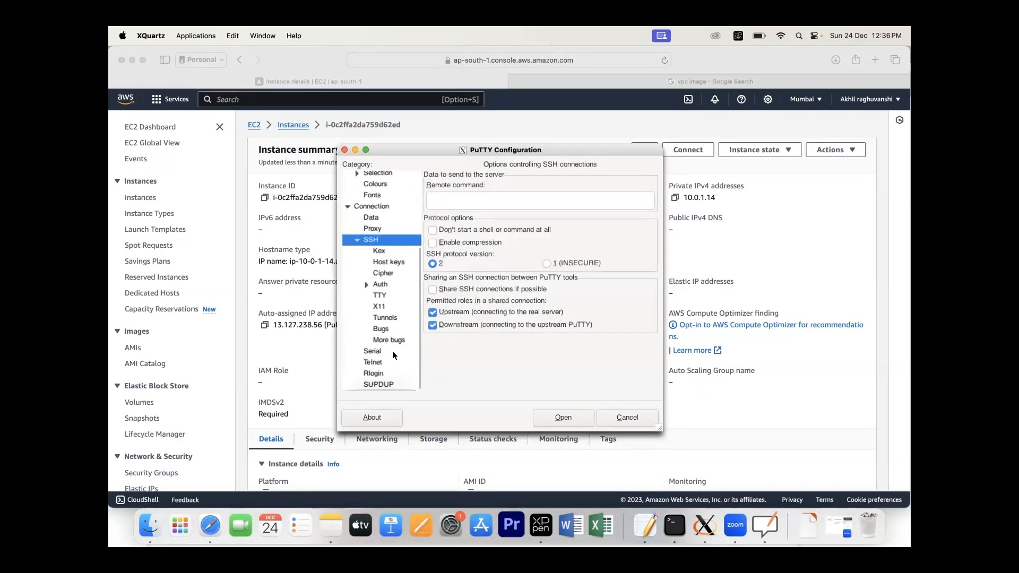
click(381, 286)
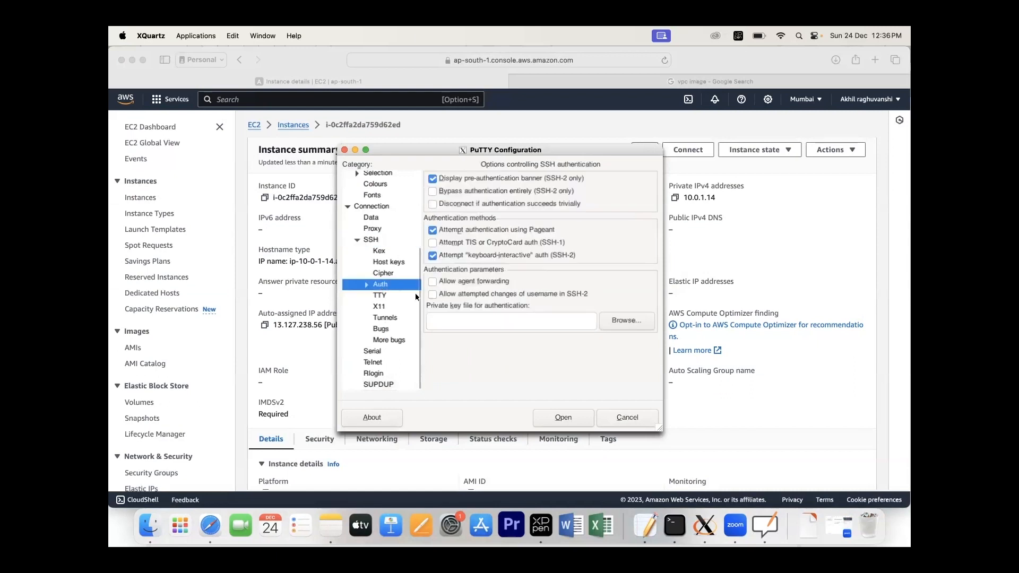
click(624, 321)
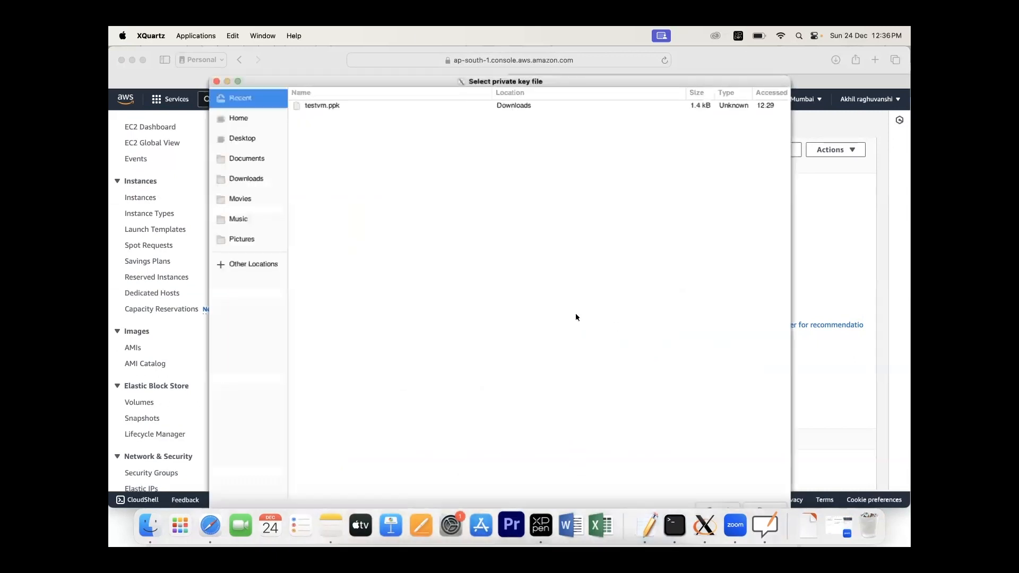
click(245, 178)
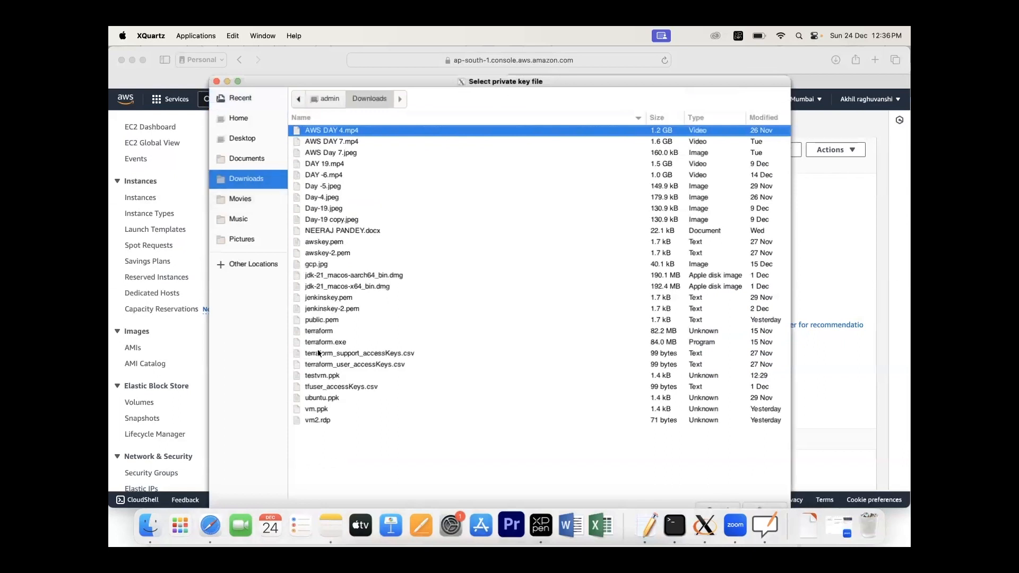
double_click(324, 376)
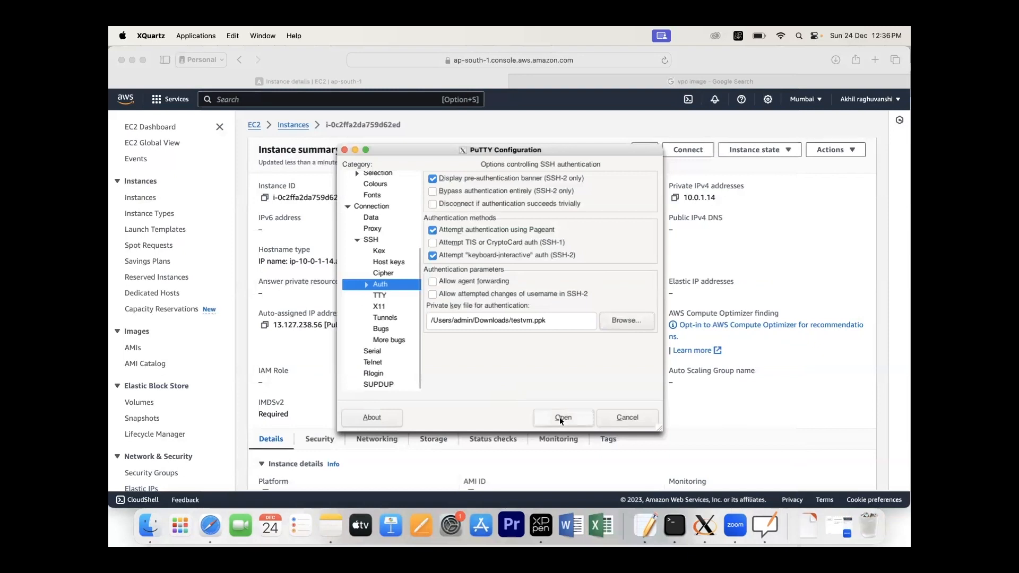
Open the SSH connection to the instance and accept the server's host key.
click(562, 417)
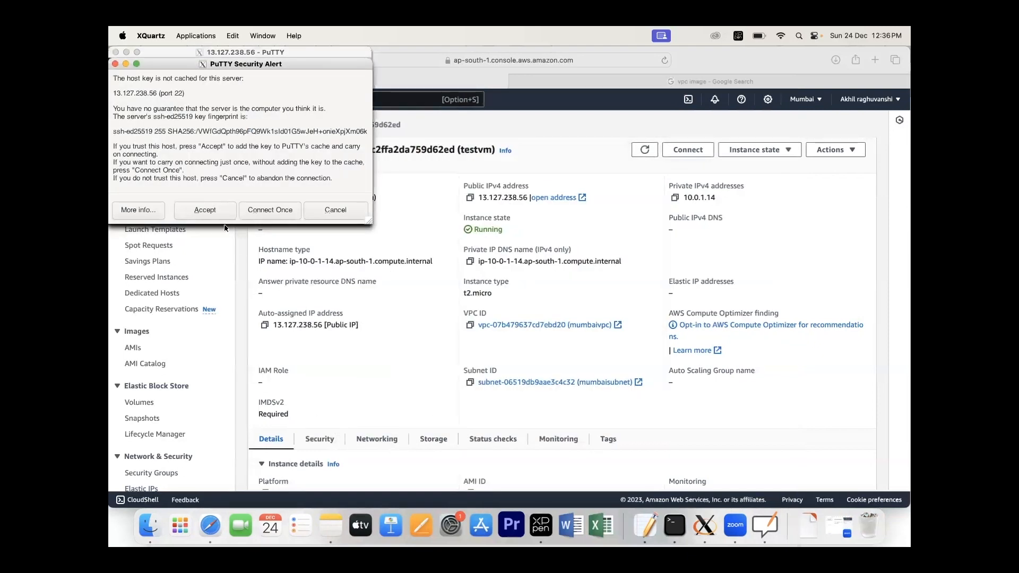
click(213, 211)
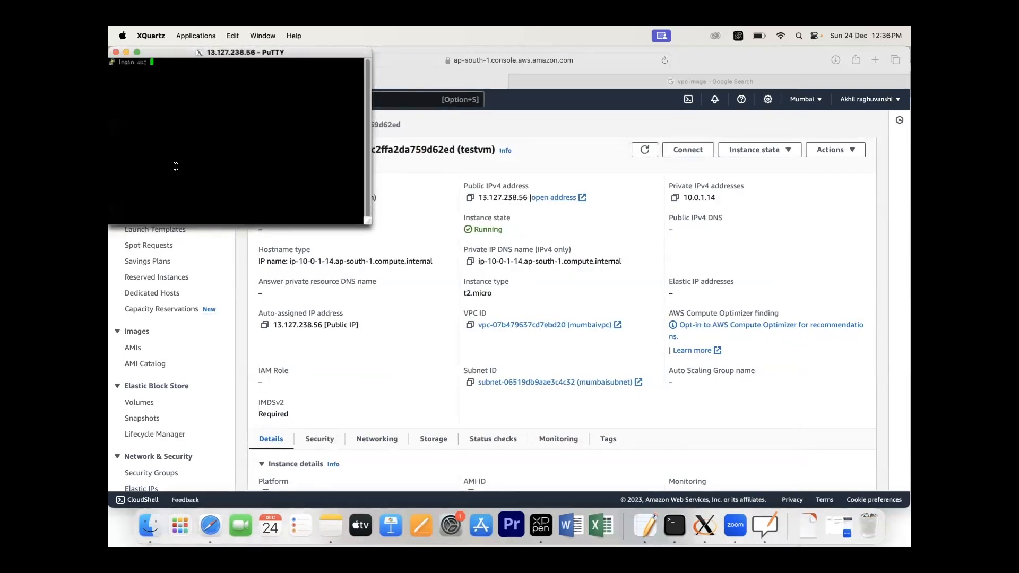
Move and enlarge the PuTTY window and log in to the instance as ec2-user.
drag(170, 54, 354, 93)
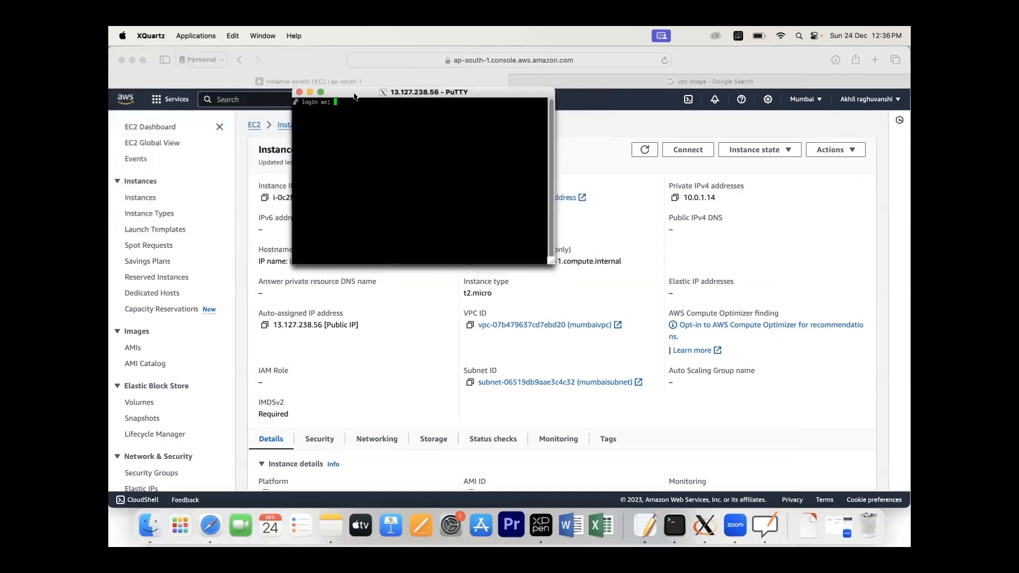
drag(551, 265, 642, 334)
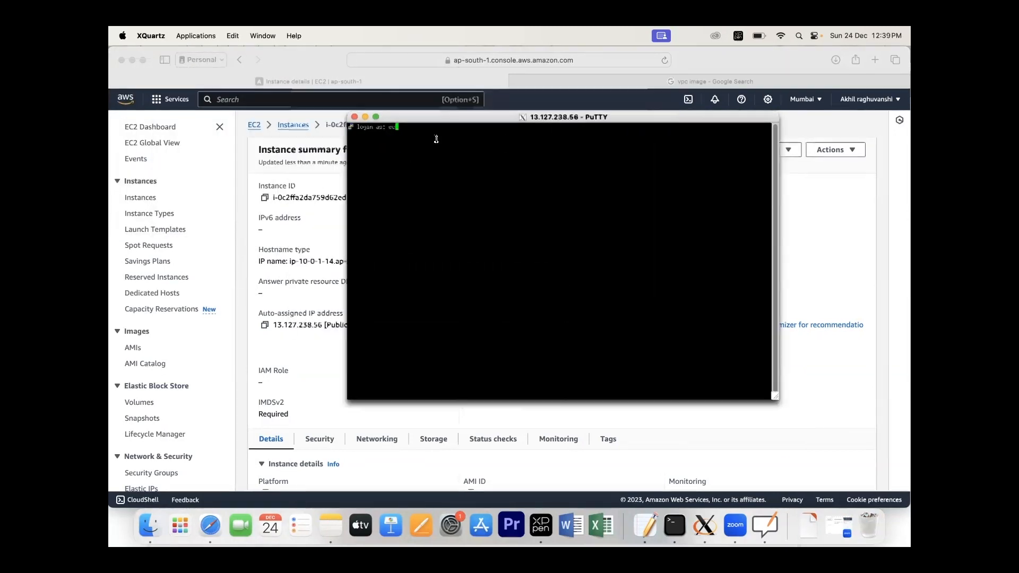
text(2-)
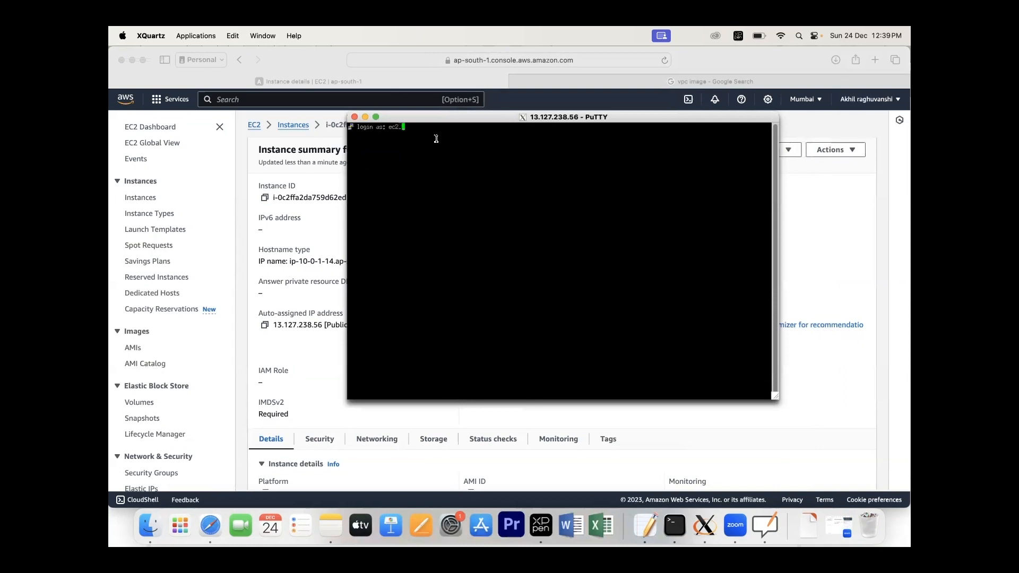
text(user)
key(Return)
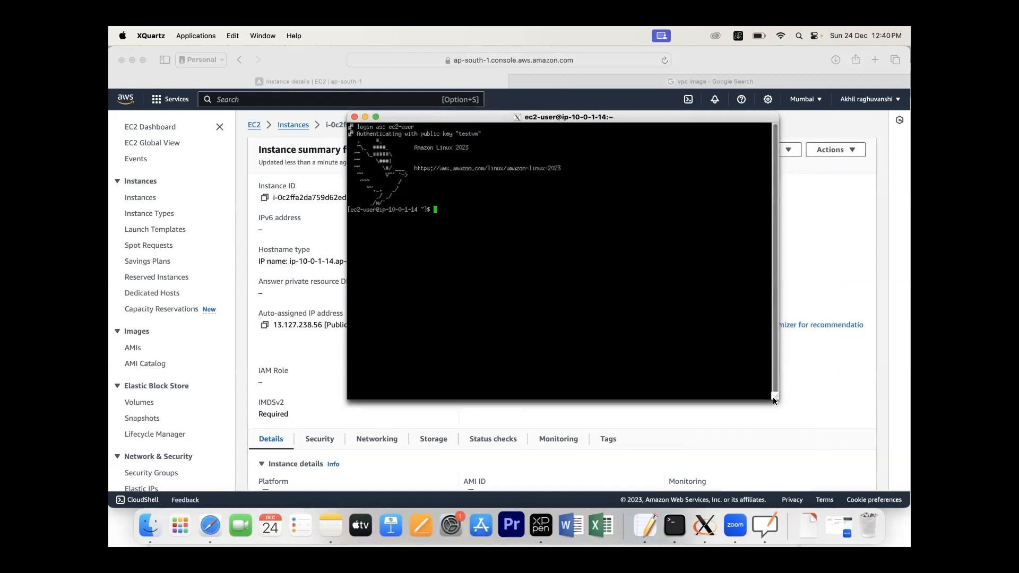
drag(773, 395, 761, 387)
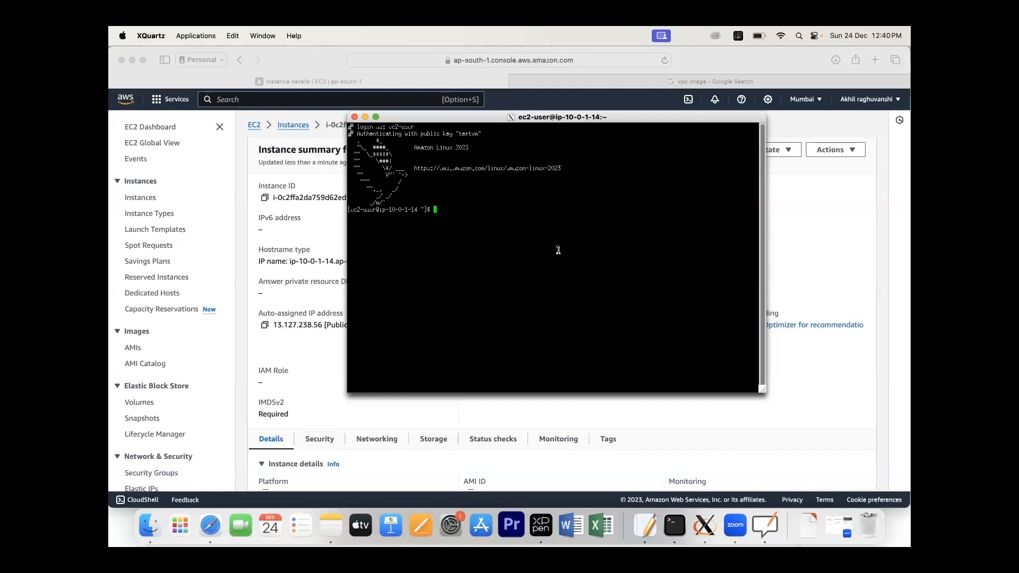
Try to ping 8.8.8.8 from the instance with the -t option.
text(ping 8.8.8.8 -t)
key(Return)
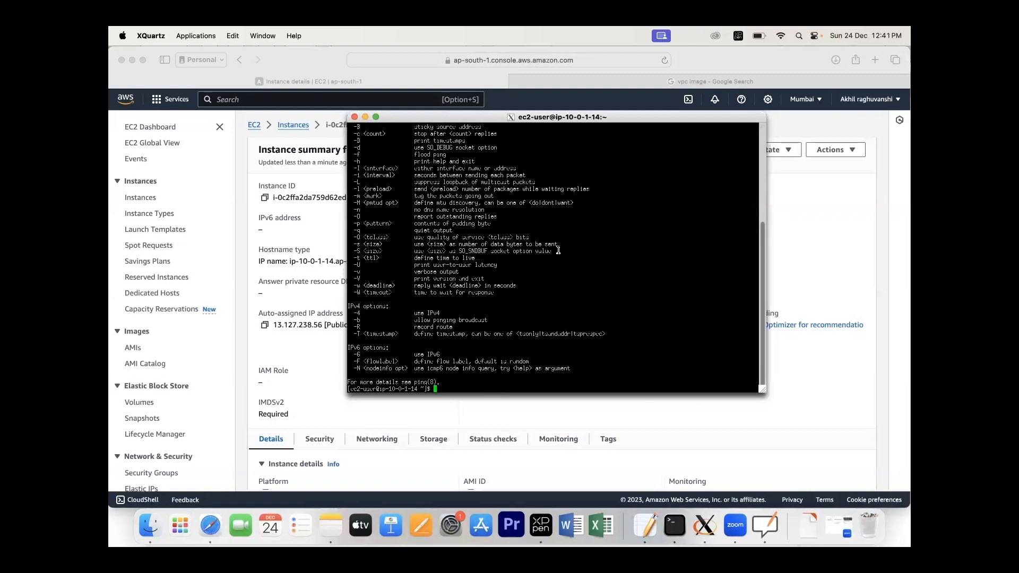
text(pi)
key(BackSpace)
key(BackSpace)
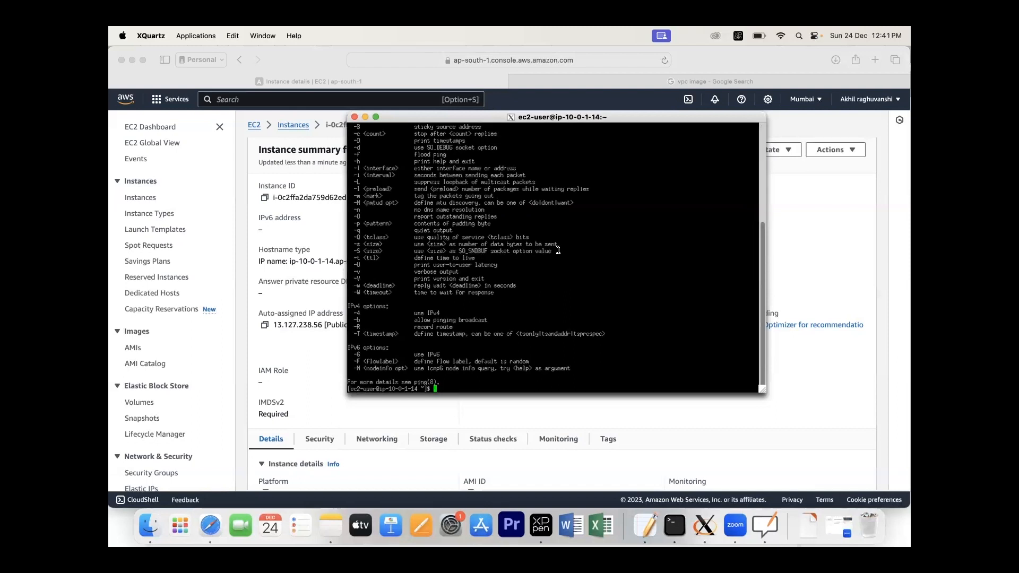
Ping google.co.in from the instance to test its internet access, stopping after a few replies.
text(ping)
key(BackSpace)
key(BackSpace)
key(BackSpace)
key(BackSpace)
key(BackSpace)
text(ping google.co.in)
key(Return)
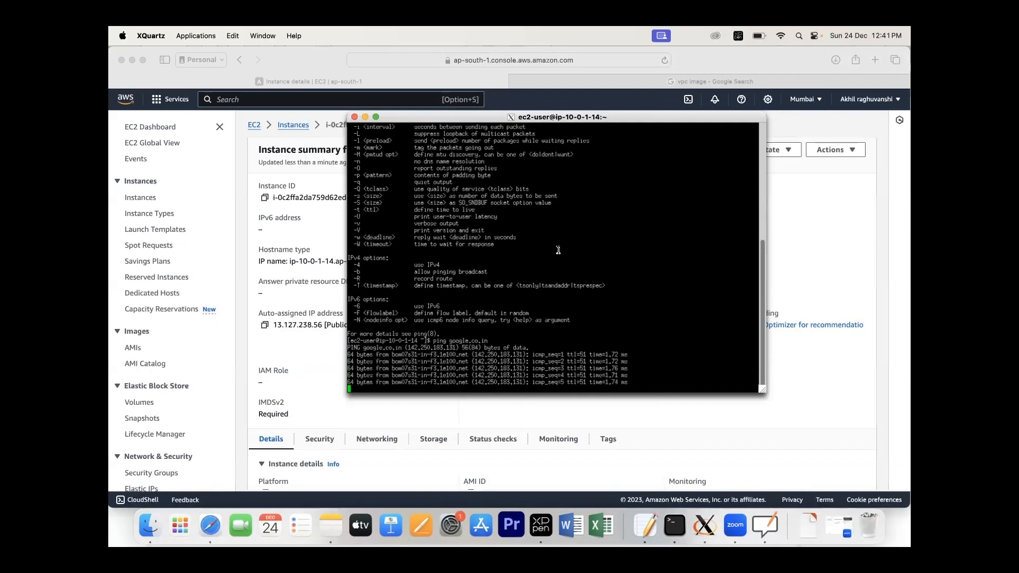
key(ctrl+c)
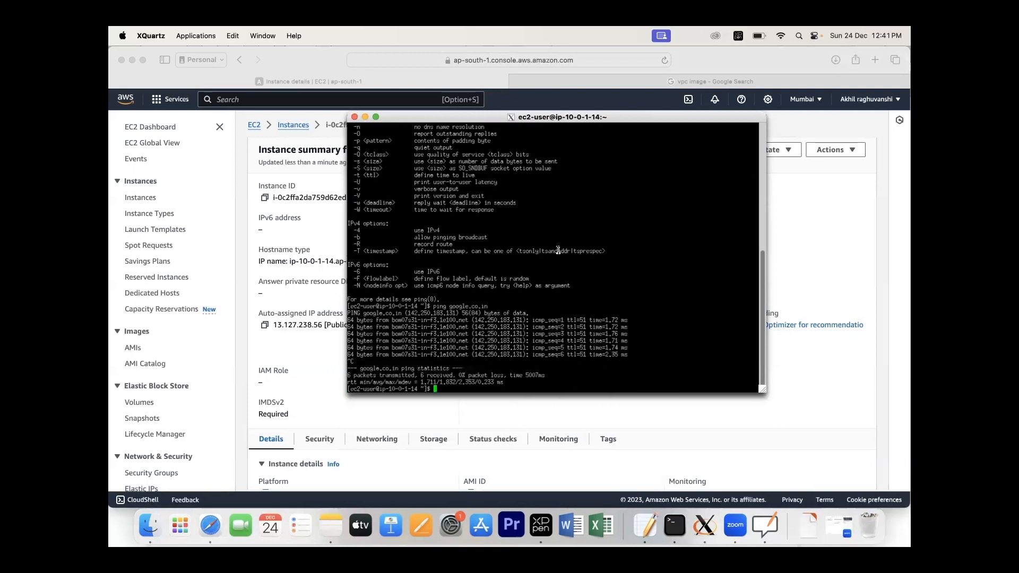
Try ping 8.8.8.8 -t again, rerun the command without -t, and leave it running.
text(ping 8.8.8.8 -t)
key(Return)
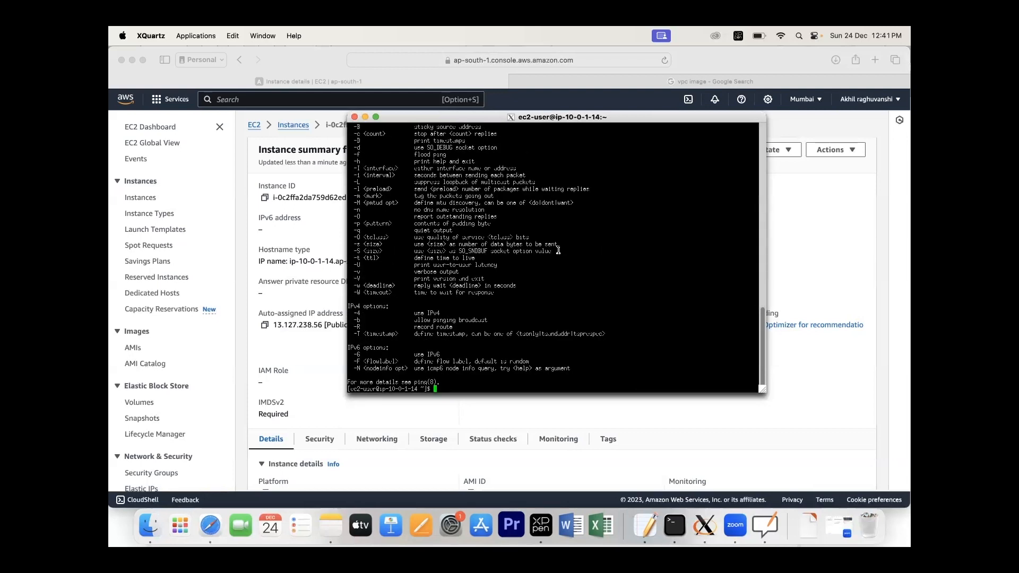
key(Up)
key(BackSpace)
key(BackSpace)
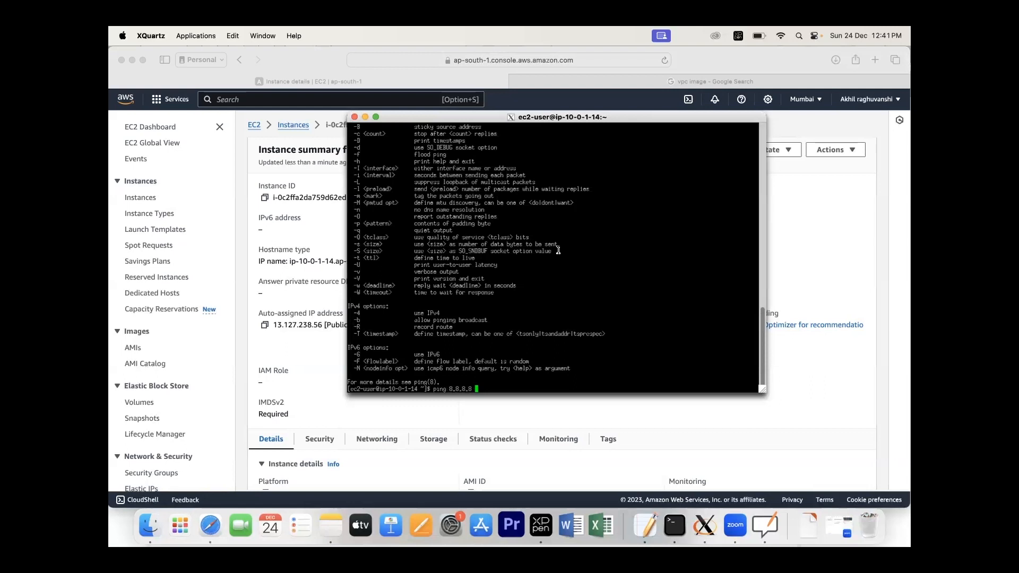
key(Return)
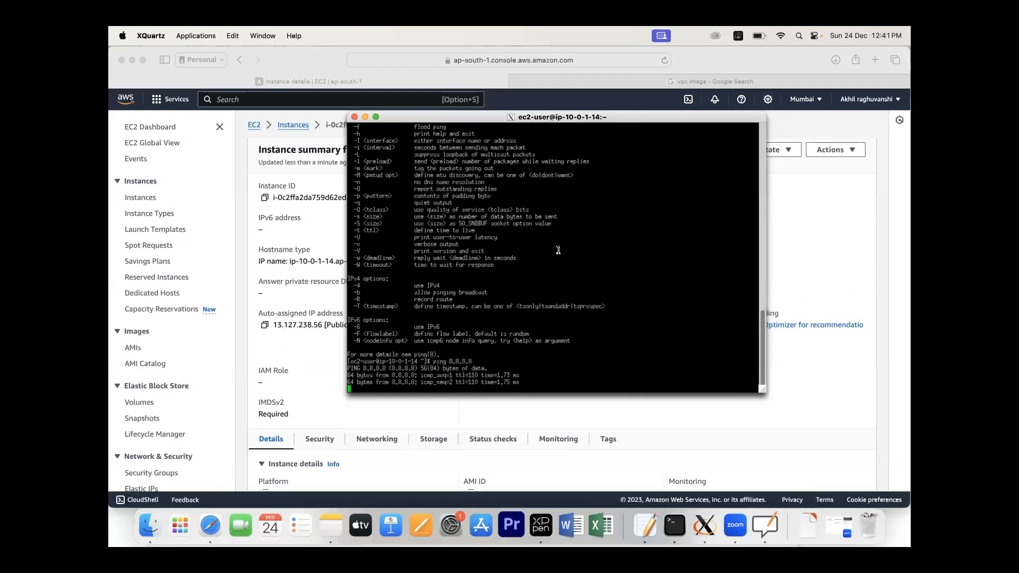
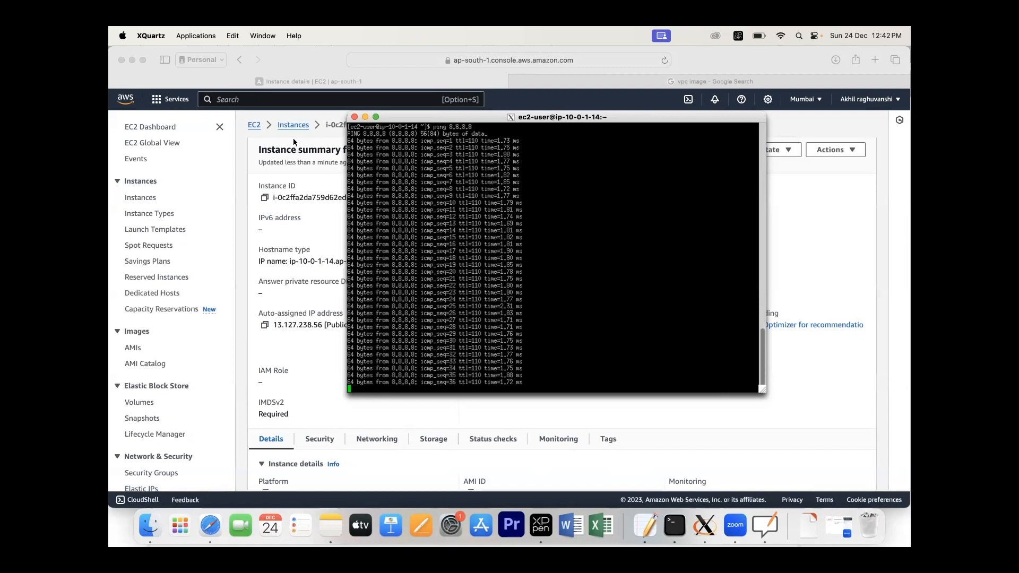
Switch to Safari, terminate the running testvm instance in the EC2 console, and close the PuTTY session window.
click(289, 124)
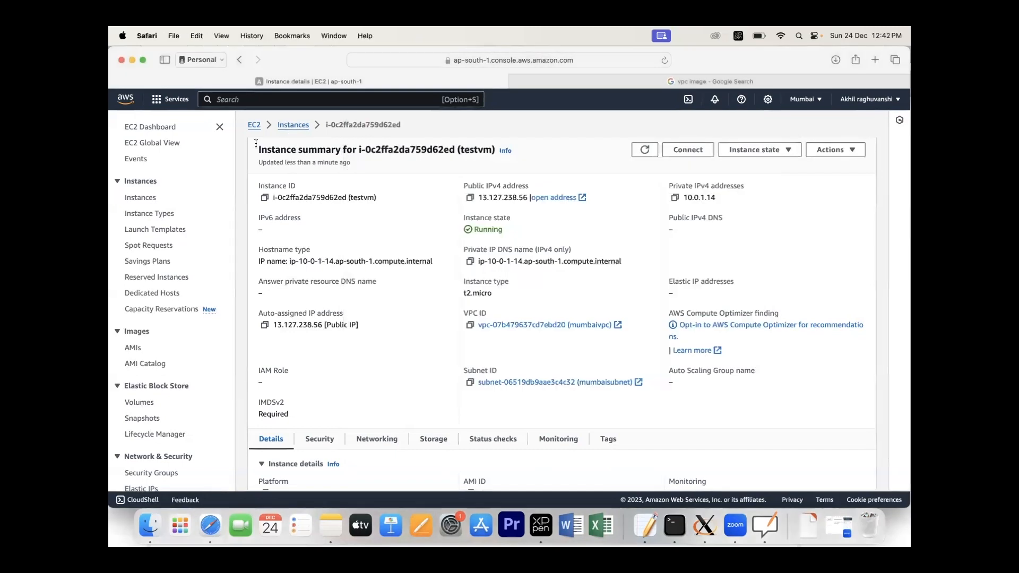
click(254, 125)
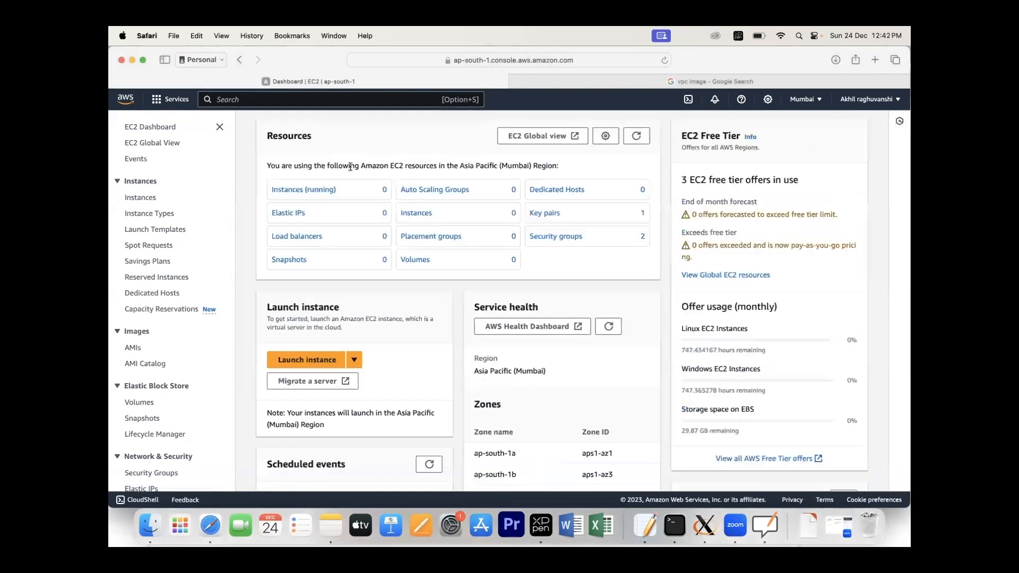
click(307, 190)
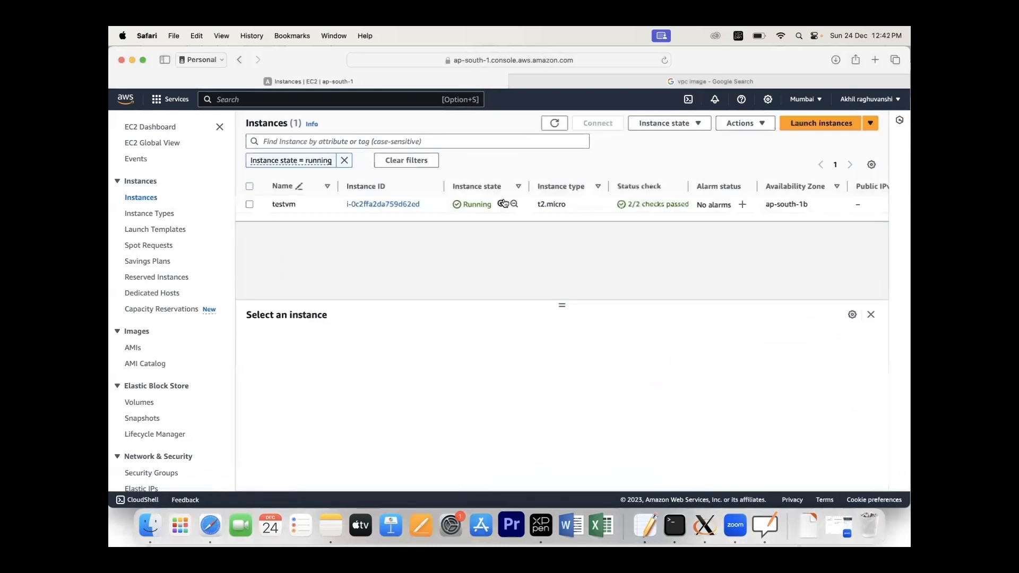
click(248, 204)
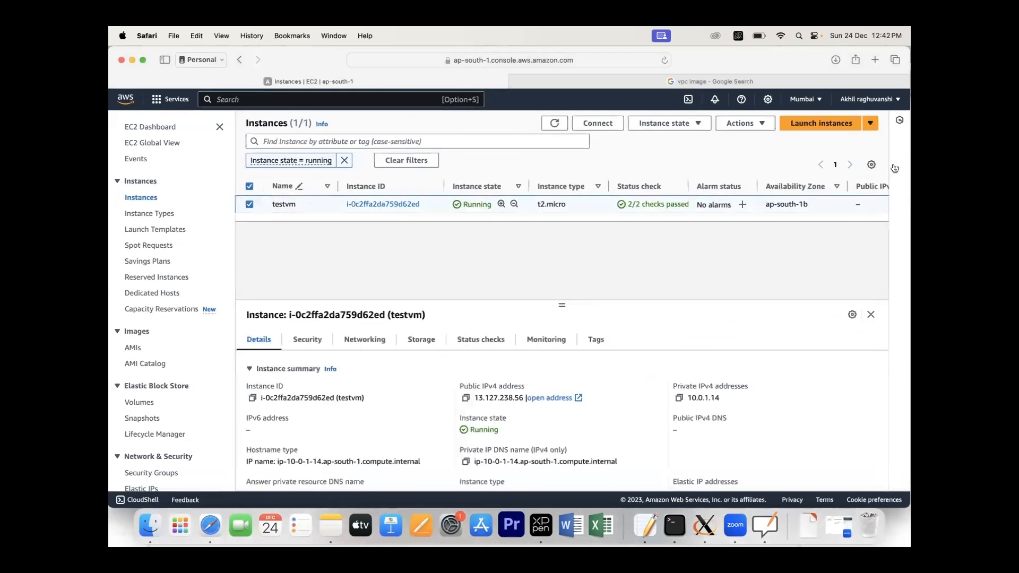
click(702, 126)
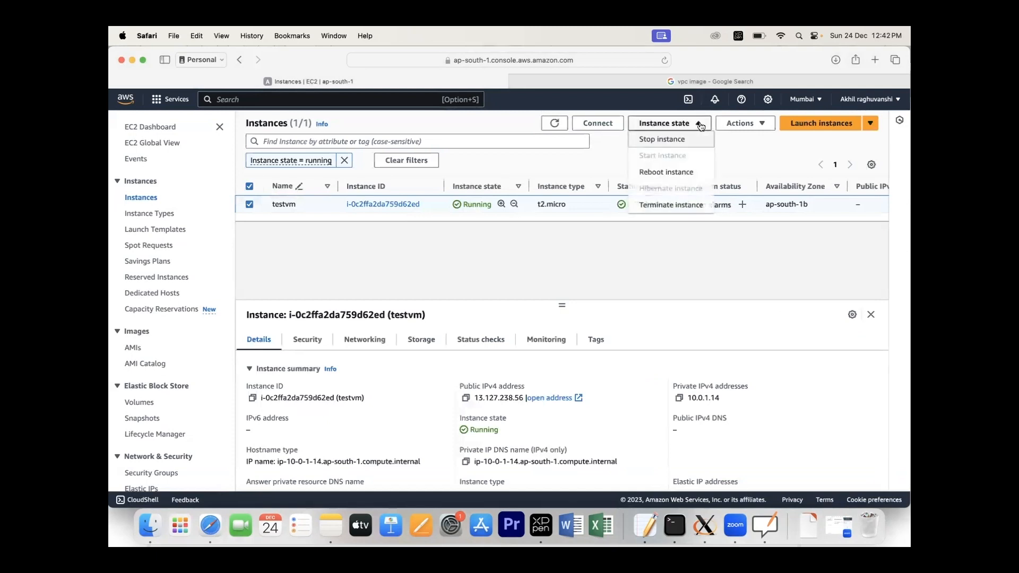
click(678, 207)
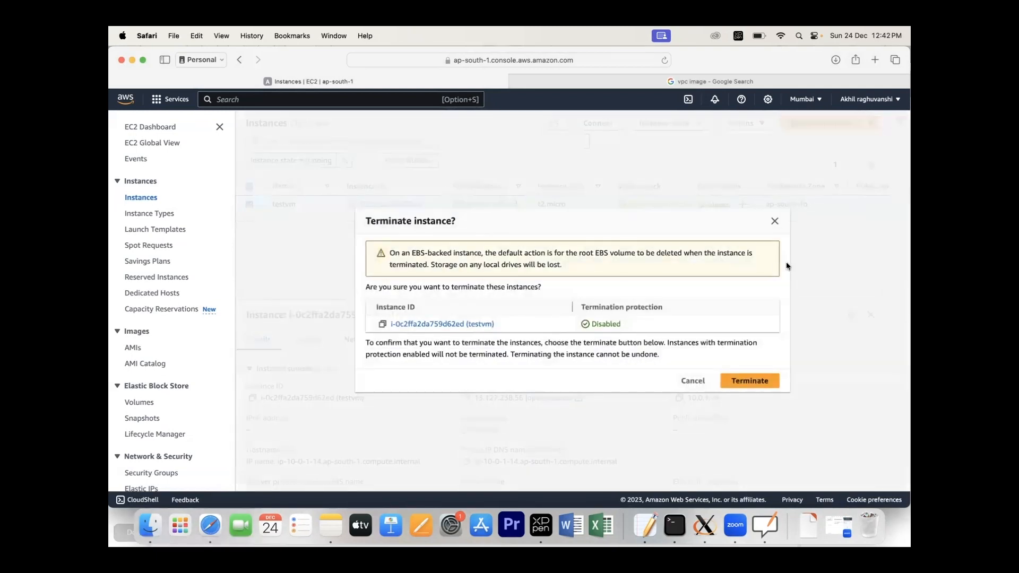
click(744, 378)
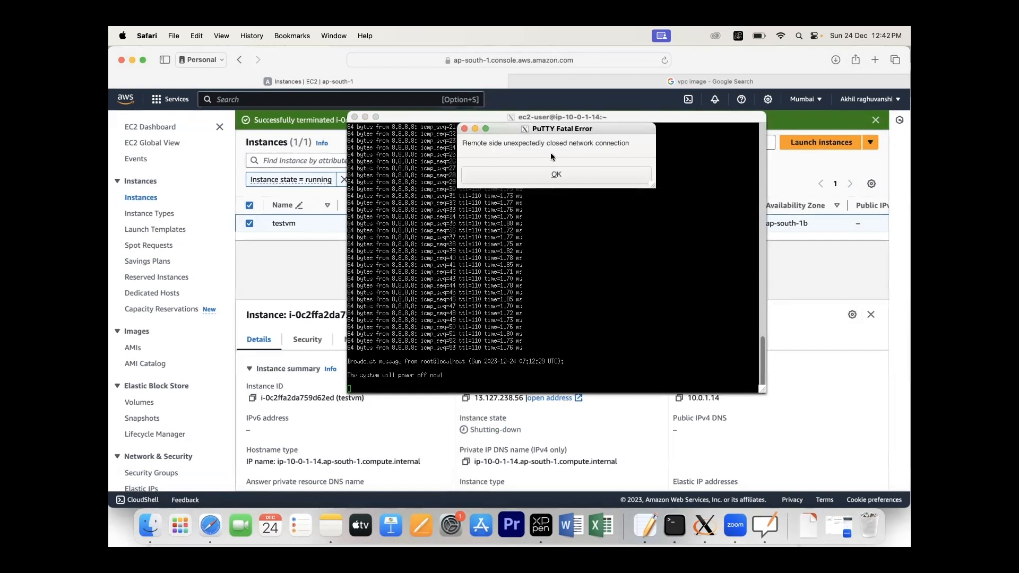
click(354, 116)
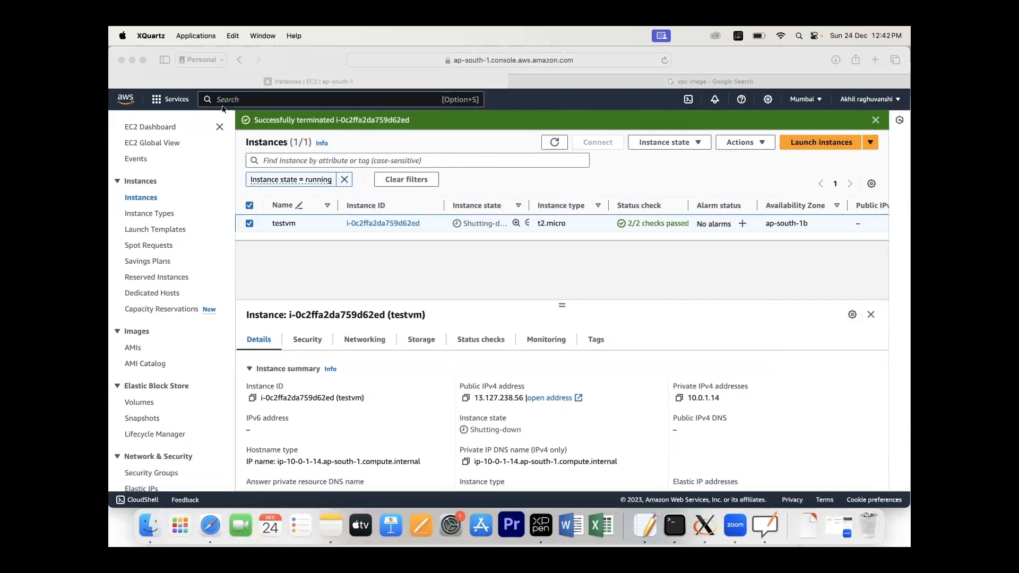
Find the VPC service in the AWS console and open the list of your VPCs.
click(241, 102)
click(269, 103)
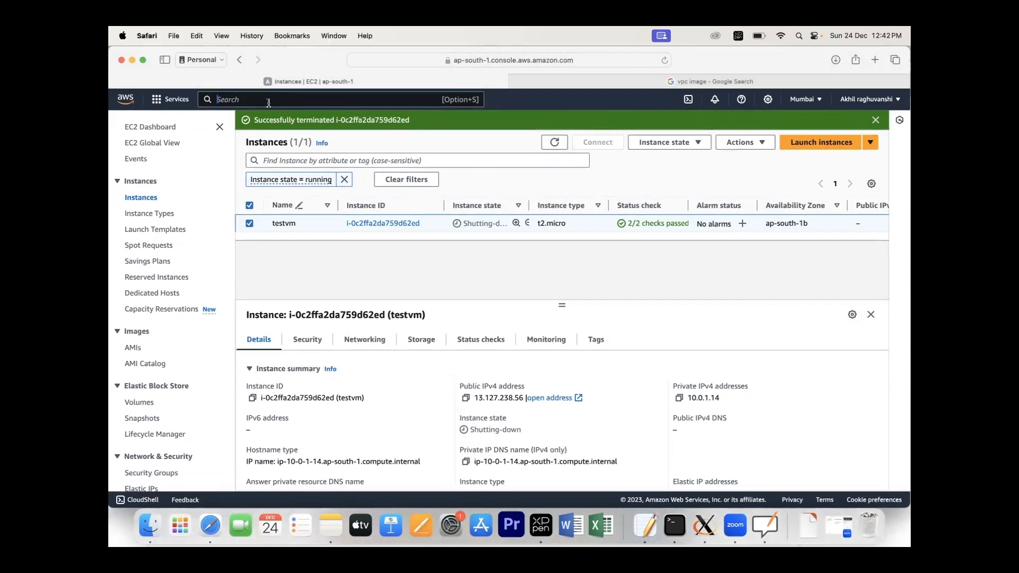
text(vpc)
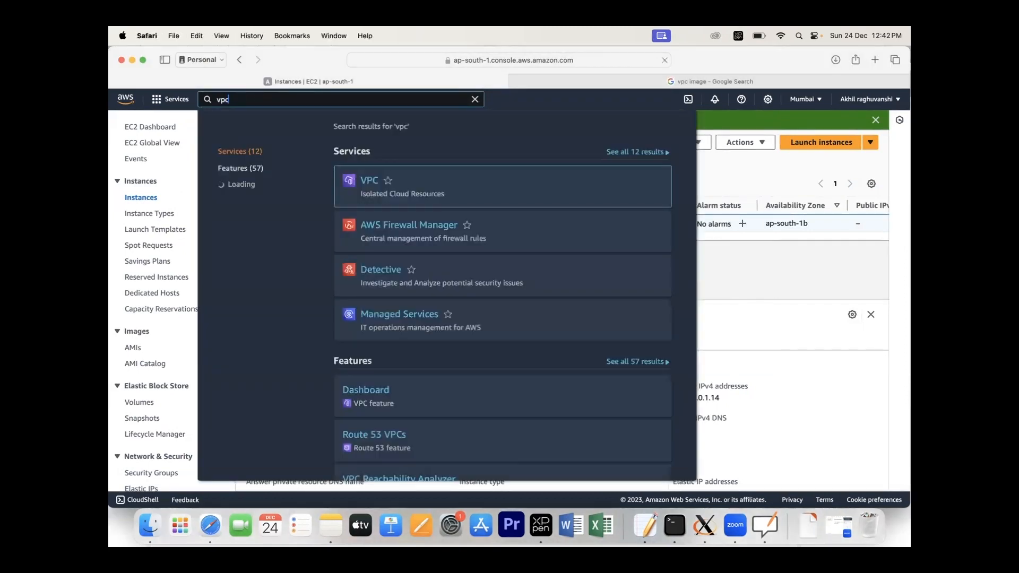
key(Return)
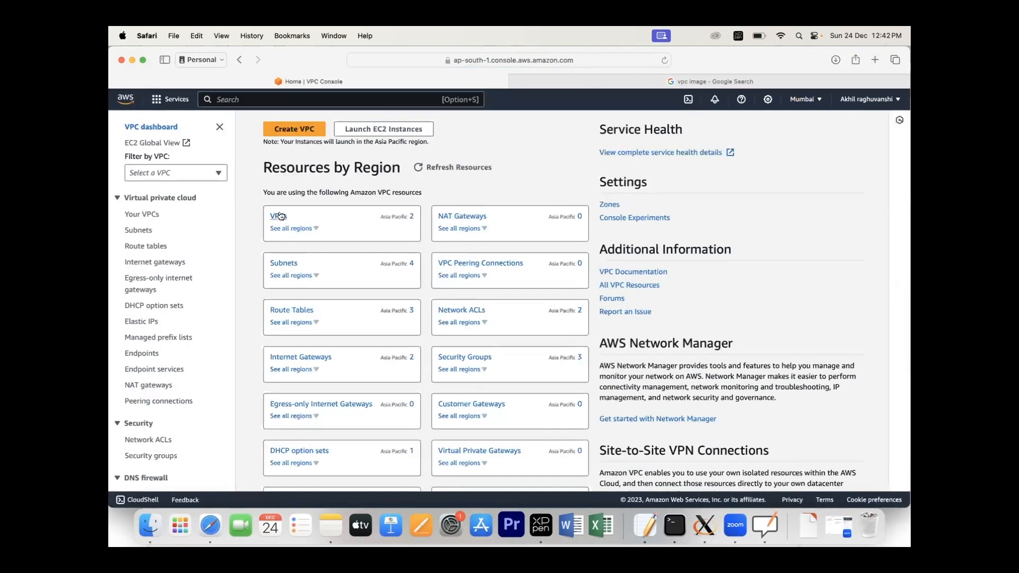
click(135, 215)
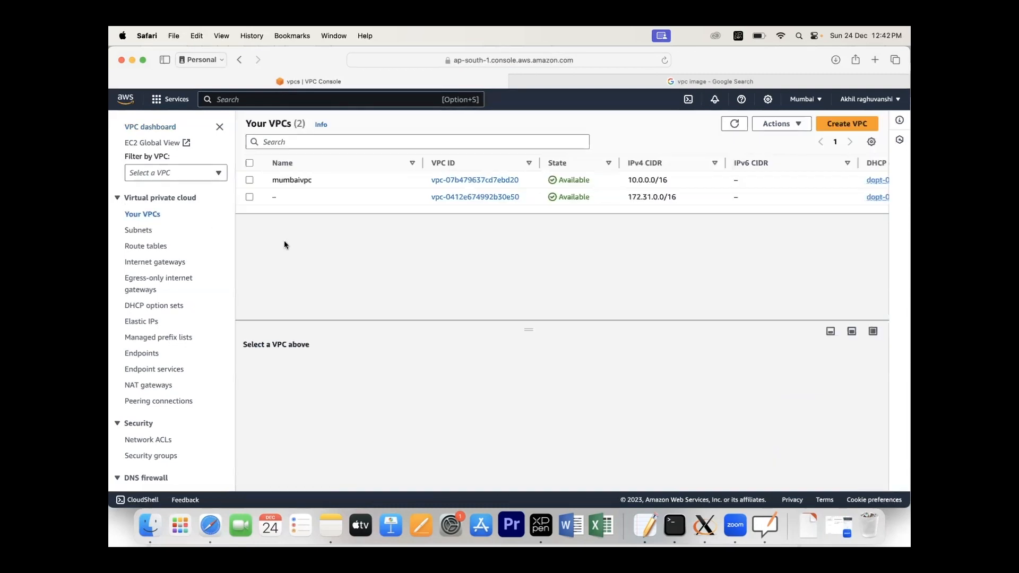
Detach the mumbaiigw internet gateway from mumbaivpc.
click(164, 263)
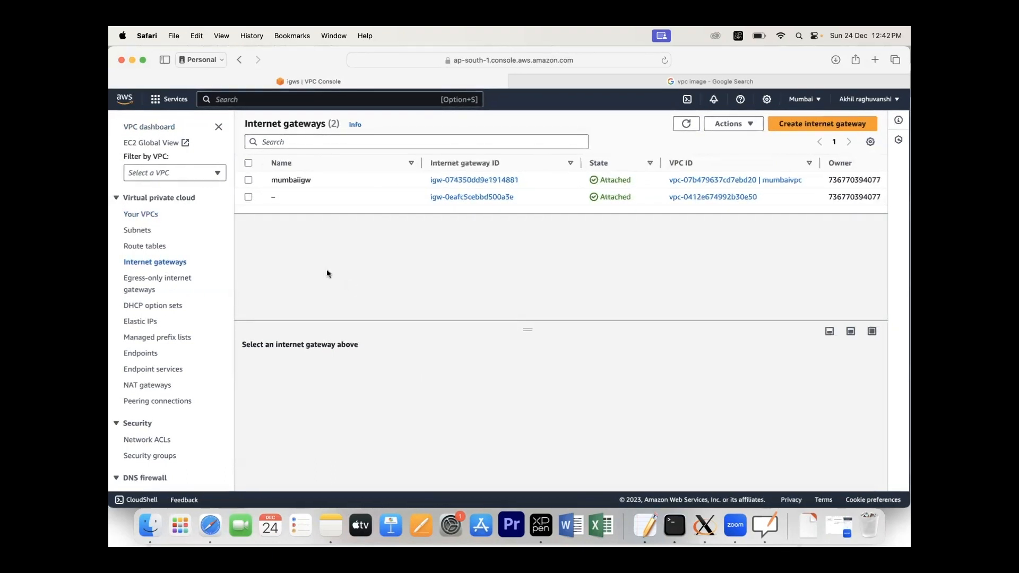
click(248, 181)
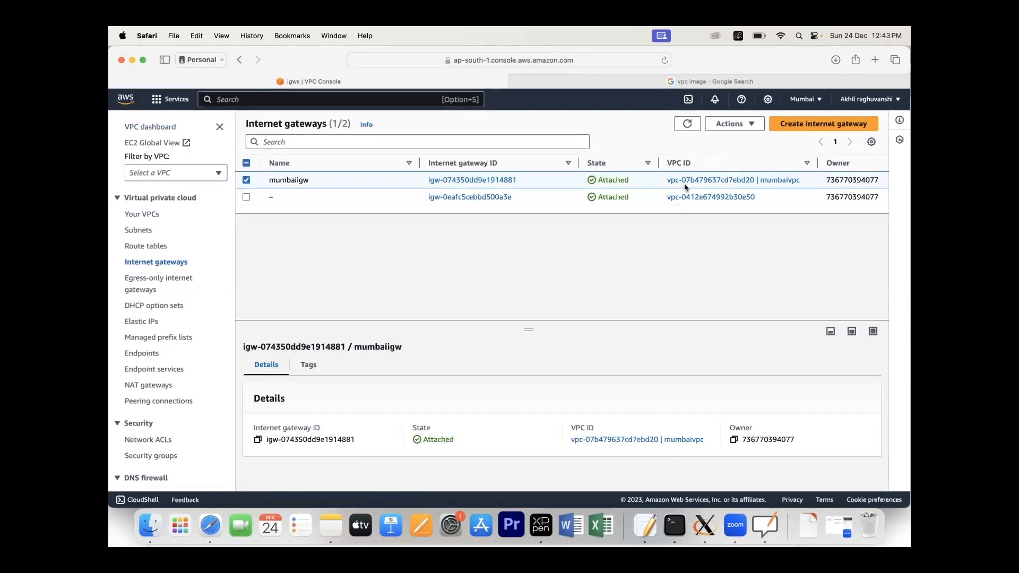
click(748, 125)
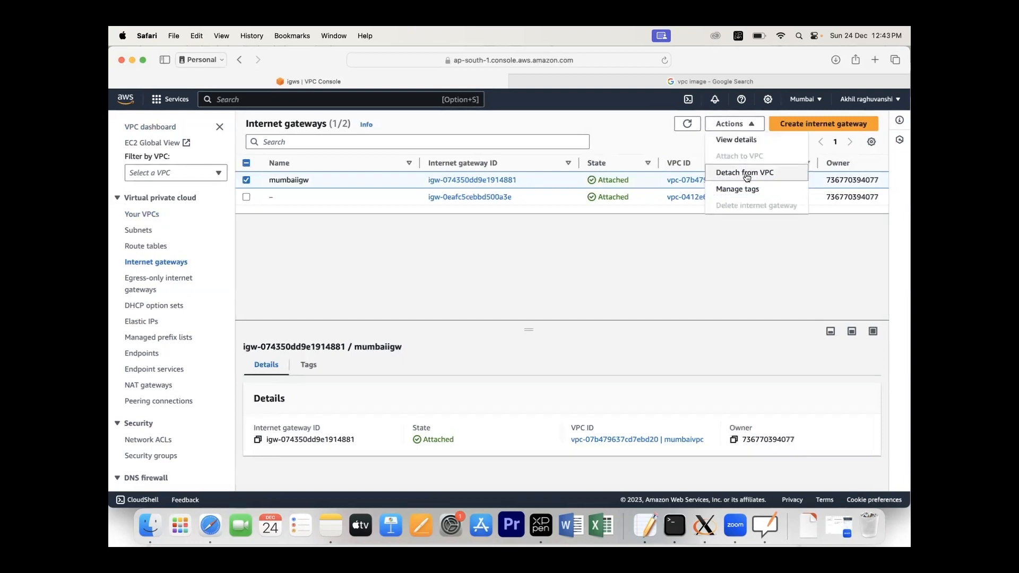
click(745, 173)
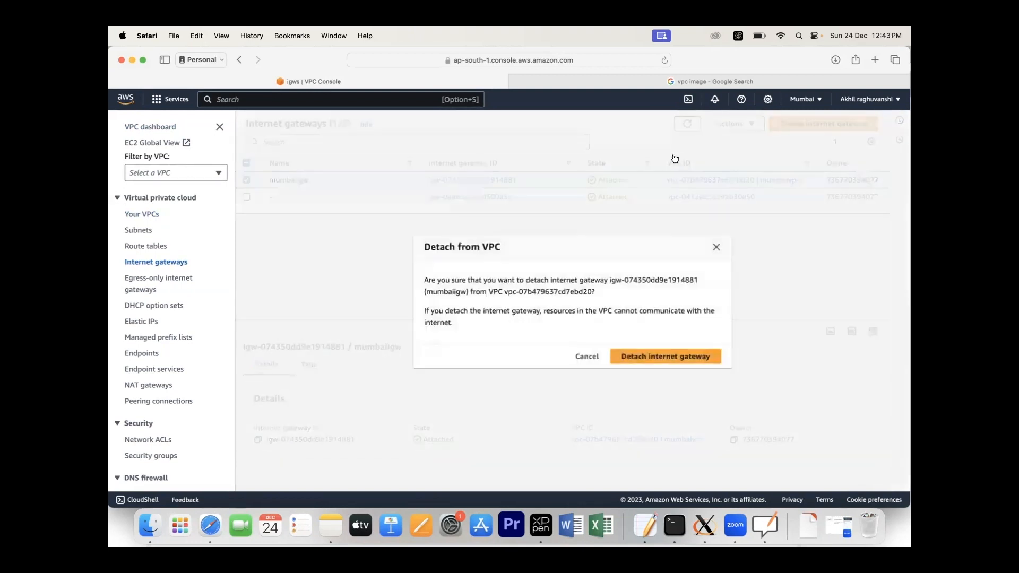
click(662, 356)
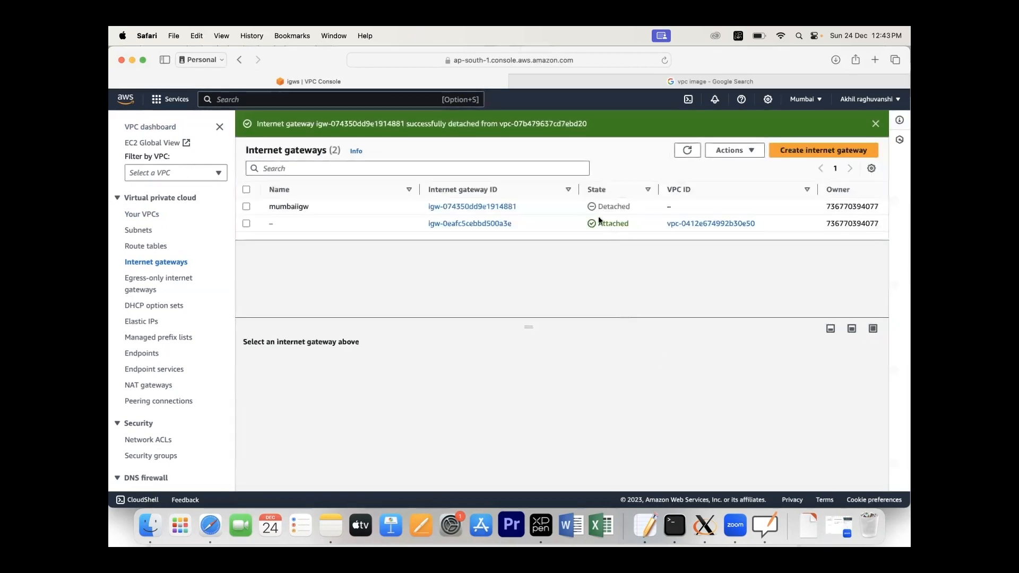
Delete the detached internet gateway mumbaiigw, entering the confirmation text.
click(245, 207)
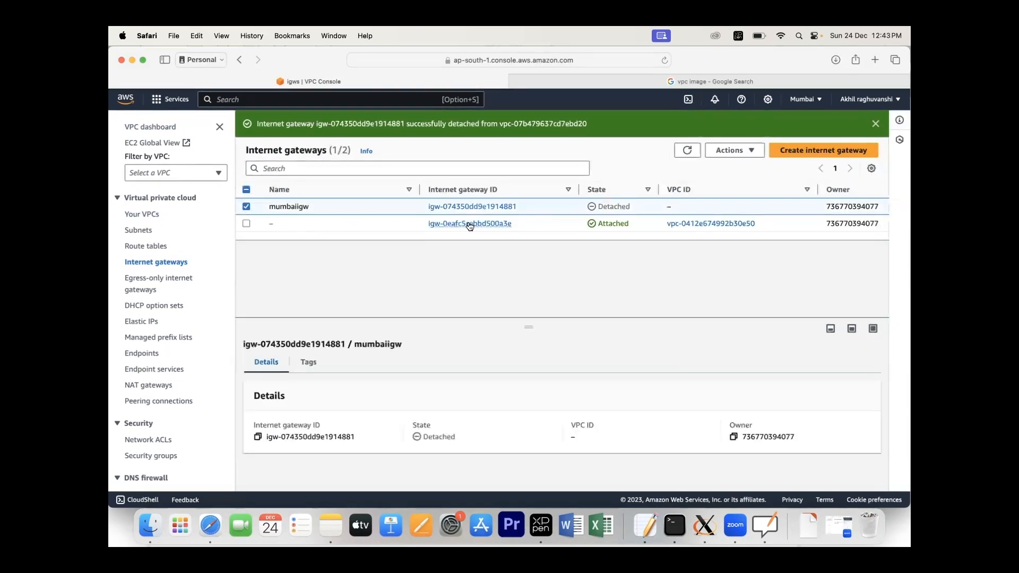
click(748, 153)
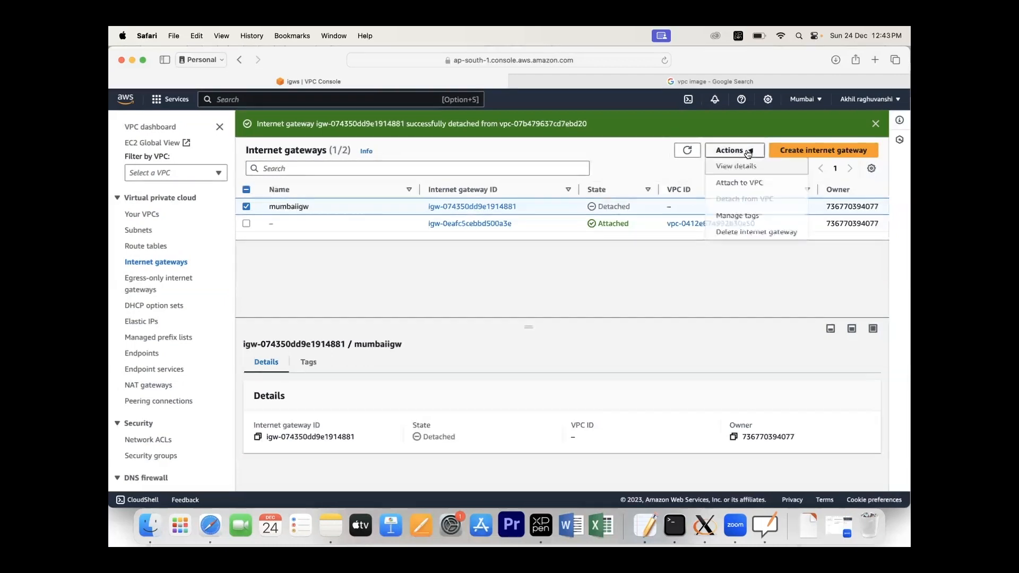
click(739, 234)
click(468, 340)
text(d)
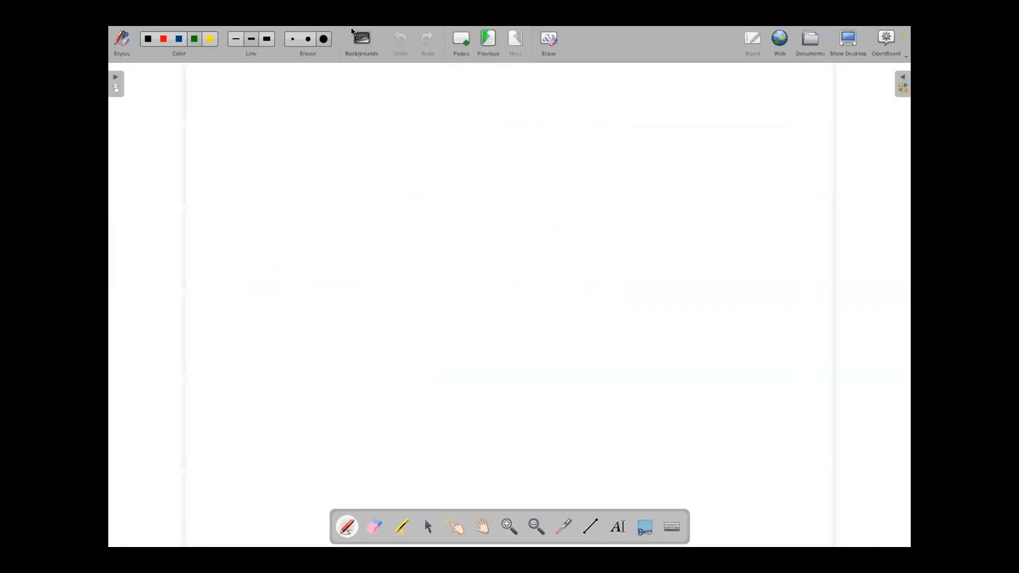
On a blank OpenBoard page, handwrite the green heading "Custome VPC" near the page's upper edge and underline it.
mouse_move(311, 93)
mouse_down()
mouse_move(303, 104)
mouse_move(376, 106)
mouse_move(401, 96)
mouse_move(408, 105)
mouse_up()
drag(425, 98, 418, 108)
drag(312, 123, 424, 114)
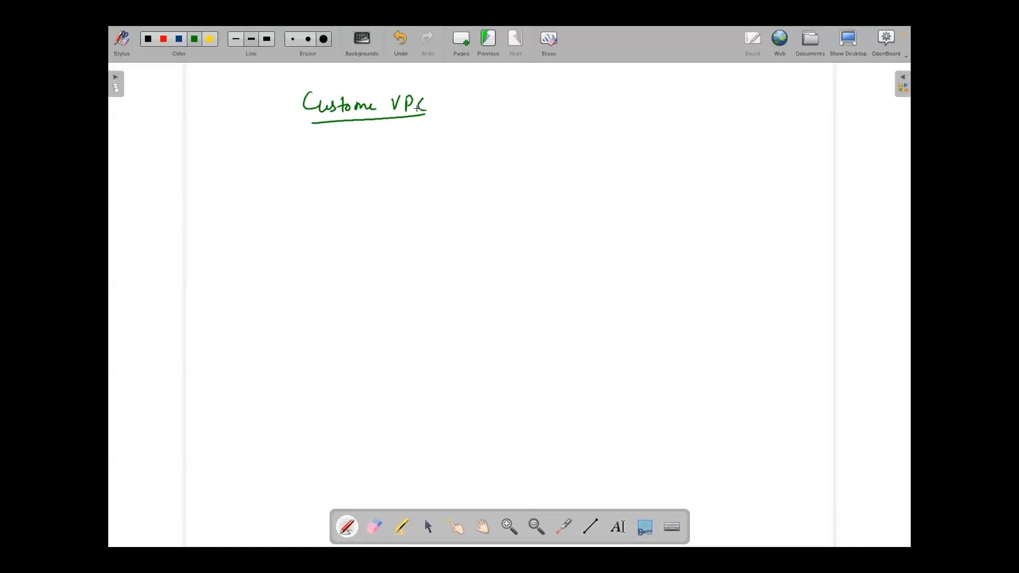
Handwrite an arrow bullet with the word "Account" in green below the heading.
mouse_move(253, 160)
mouse_down()
mouse_move(274, 159)
mouse_move(268, 165)
mouse_move(291, 149)
mouse_move(296, 166)
mouse_move(348, 165)
mouse_up()
mouse_move(350, 142)
mouse_down()
mouse_move(365, 141)
mouse_move(350, 165)
mouse_up()
click(347, 158)
click(347, 164)
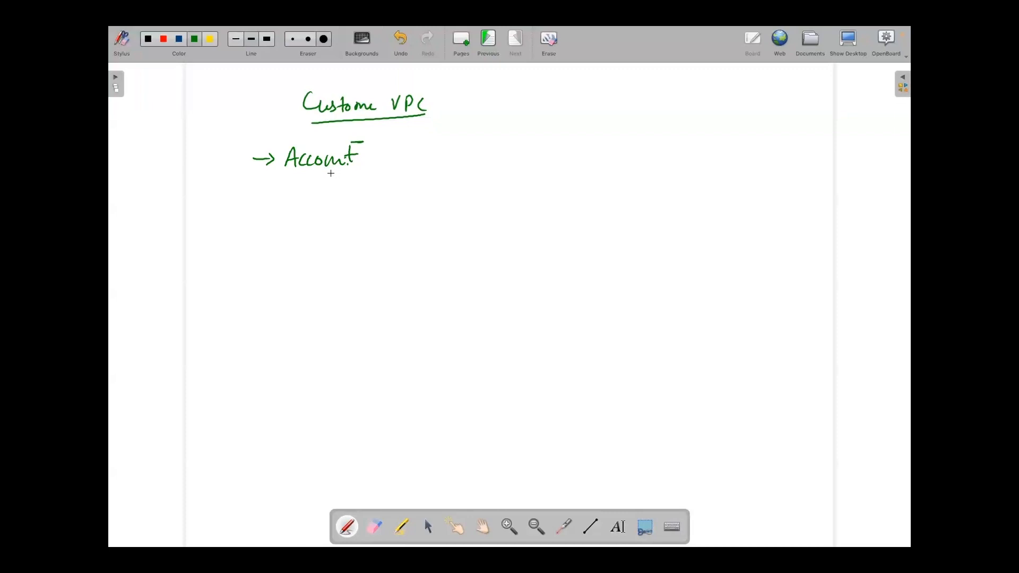
Handwrite "Owner/AWS Owner" in green after "Account" in the first bullet.
drag(380, 159, 445, 155)
mouse_move(456, 149)
mouse_down()
mouse_move(445, 176)
mouse_move(472, 150)
mouse_move(480, 166)
mouse_move(492, 152)
mouse_move(496, 165)
mouse_move(548, 153)
mouse_up()
drag(550, 164, 579, 152)
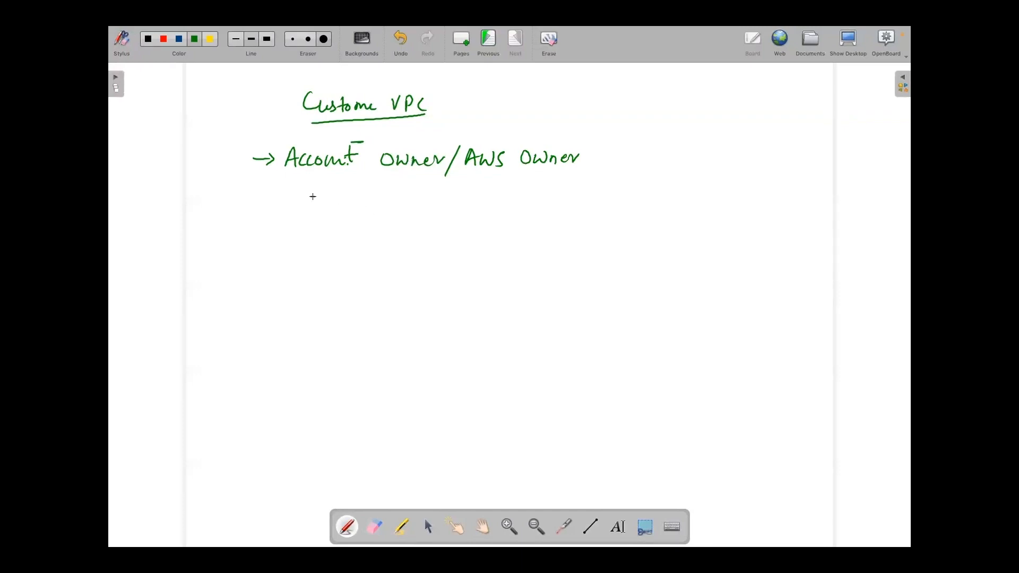
Handwrite a second arrow bullet reading "AWS User Can decide CIDR" below the first one.
mouse_move(260, 204)
mouse_down()
mouse_move(307, 209)
mouse_move(325, 192)
mouse_move(330, 208)
mouse_move(359, 209)
mouse_move(371, 195)
mouse_move(372, 210)
mouse_move(397, 204)
mouse_up()
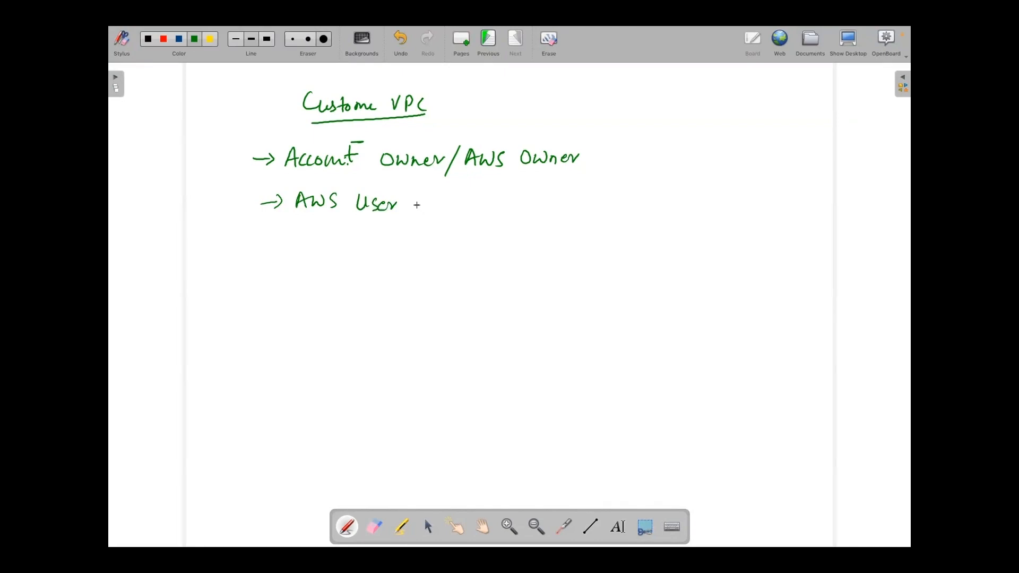
mouse_move(433, 195)
mouse_down()
mouse_move(432, 208)
mouse_move(490, 199)
mouse_move(575, 210)
mouse_up()
mouse_move(588, 211)
mouse_down()
mouse_move(587, 194)
mouse_move(598, 218)
mouse_up()
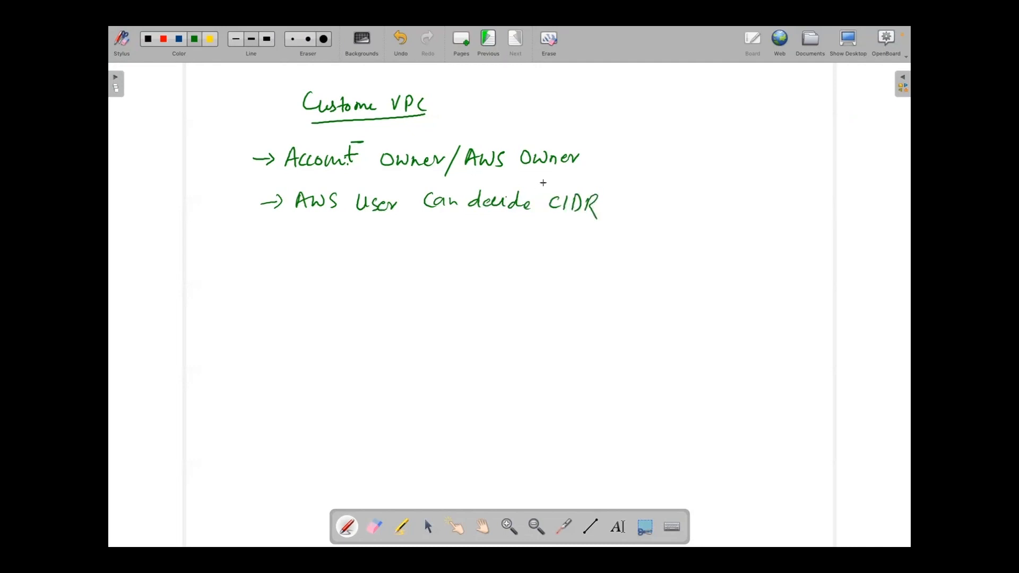
Handwrite a third arrow bullet "SG, NACL, RT" and underline SG and NACL.
drag(429, 114, 436, 113)
mouse_move(256, 240)
mouse_down()
mouse_move(305, 237)
mouse_move(300, 245)
mouse_up()
mouse_move(327, 228)
mouse_down()
mouse_move(322, 253)
mouse_move(342, 244)
mouse_up()
mouse_move(356, 244)
mouse_down()
mouse_move(359, 231)
mouse_move(380, 232)
mouse_move(386, 244)
mouse_up()
drag(375, 239, 413, 244)
mouse_move(307, 254)
mouse_down()
mouse_move(412, 246)
mouse_move(393, 243)
mouse_move(406, 238)
mouse_move(423, 248)
mouse_up()
mouse_move(438, 236)
mouse_down()
mouse_move(439, 248)
mouse_move(457, 250)
mouse_move(450, 234)
mouse_up()
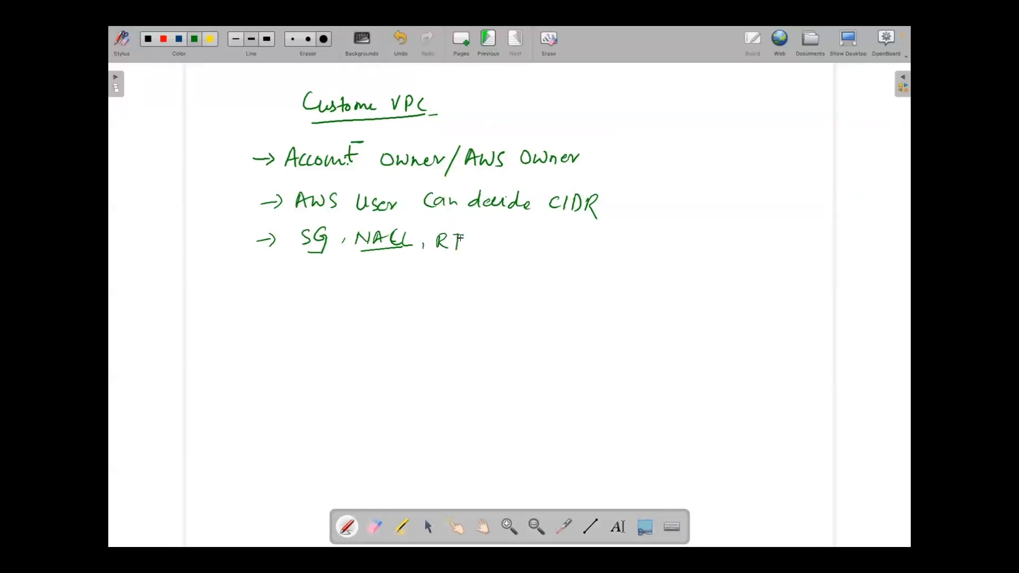
Erase "RT" from the third bullet, restore the end of NACL and handwrite "IGW" in its place.
click(324, 39)
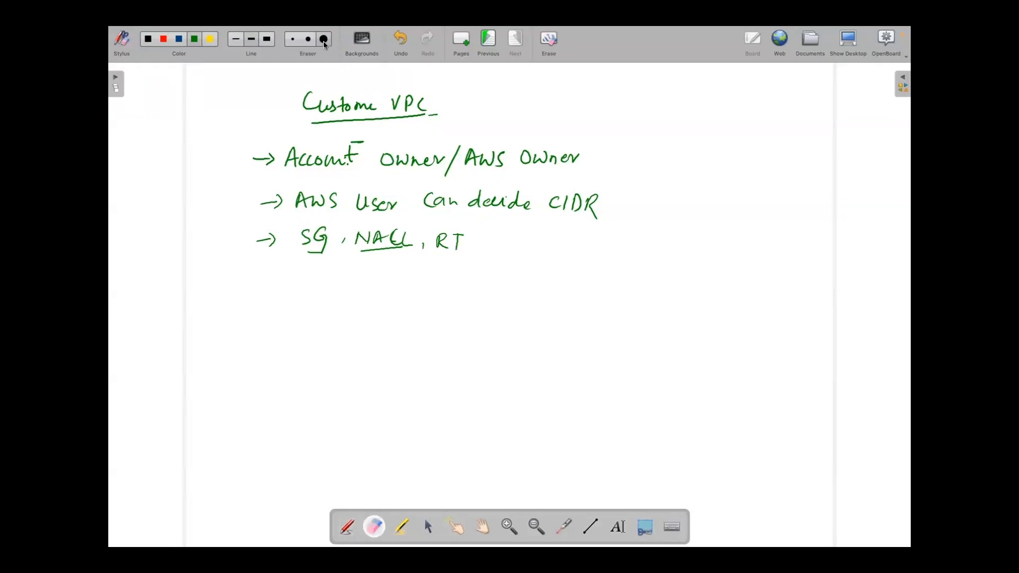
mouse_move(436, 250)
mouse_down()
mouse_move(457, 248)
mouse_move(432, 218)
mouse_up()
click(237, 40)
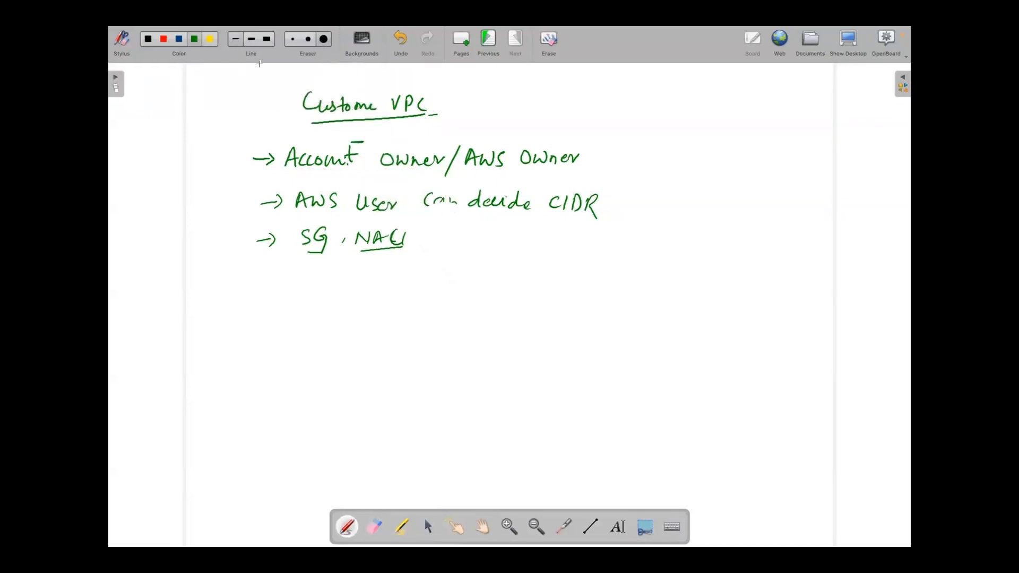
mouse_move(409, 229)
mouse_down()
mouse_move(420, 247)
mouse_move(466, 239)
mouse_up()
mouse_move(467, 233)
mouse_down()
mouse_move(473, 247)
mouse_move(489, 229)
mouse_up()
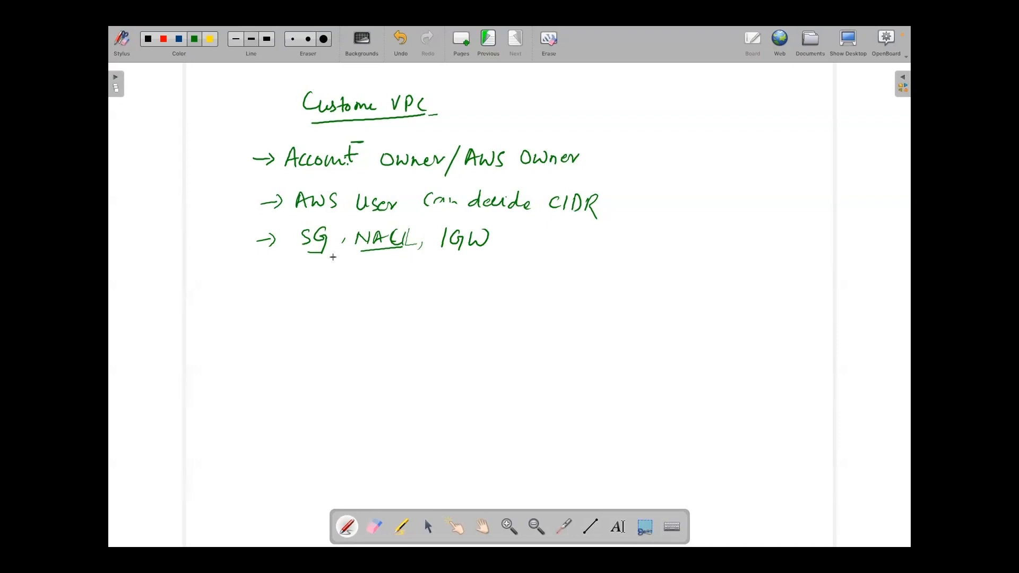
Repair the word "Can" in the second bullet and underline CIDR, NACL and IGW.
drag(440, 113, 448, 113)
drag(438, 199, 455, 207)
drag(540, 213, 579, 212)
drag(373, 250, 477, 250)
drag(488, 236, 486, 244)
Handwrite the range "10.0.1.0/24" below the bullets, correcting the third octet with the eraser, and underline it.
mouse_move(277, 291)
mouse_down()
mouse_move(276, 303)
mouse_move(333, 294)
mouse_up()
click(296, 298)
click(320, 299)
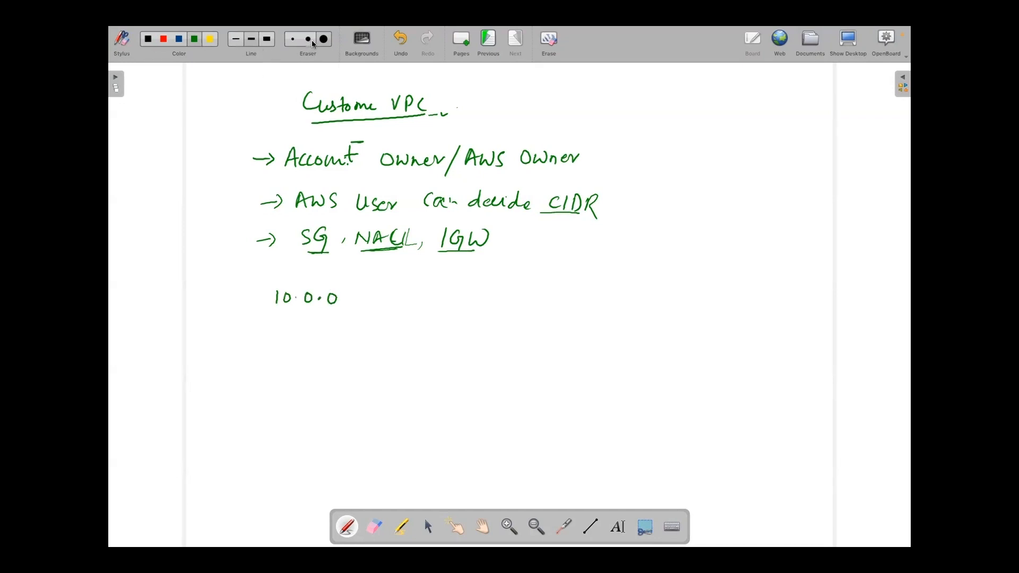
key(ctrl+e)
drag(334, 317, 332, 303)
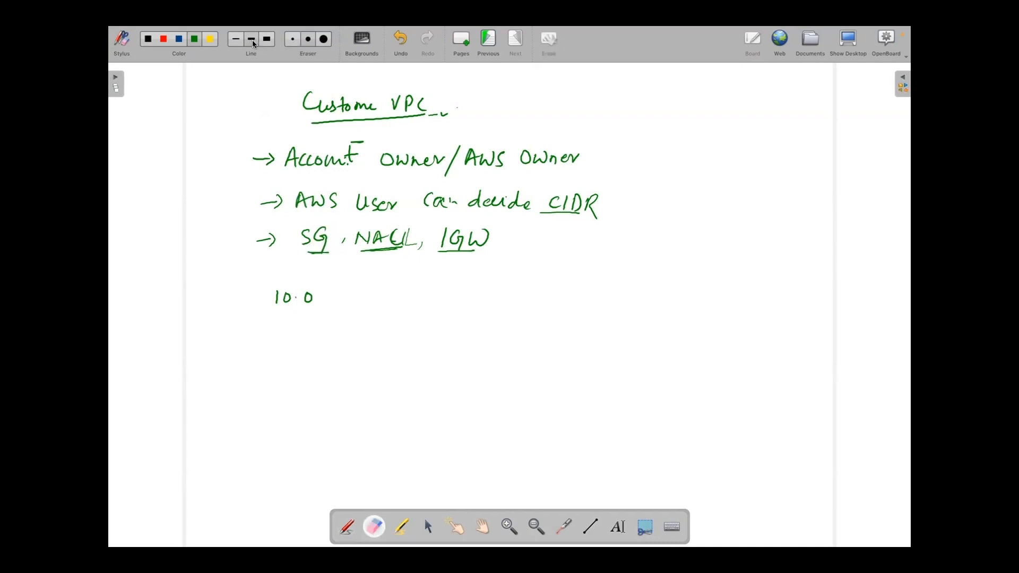
key(ctrl+i)
click(324, 297)
mouse_move(336, 290)
mouse_down()
mouse_move(335, 304)
mouse_move(397, 308)
mouse_up()
click(346, 298)
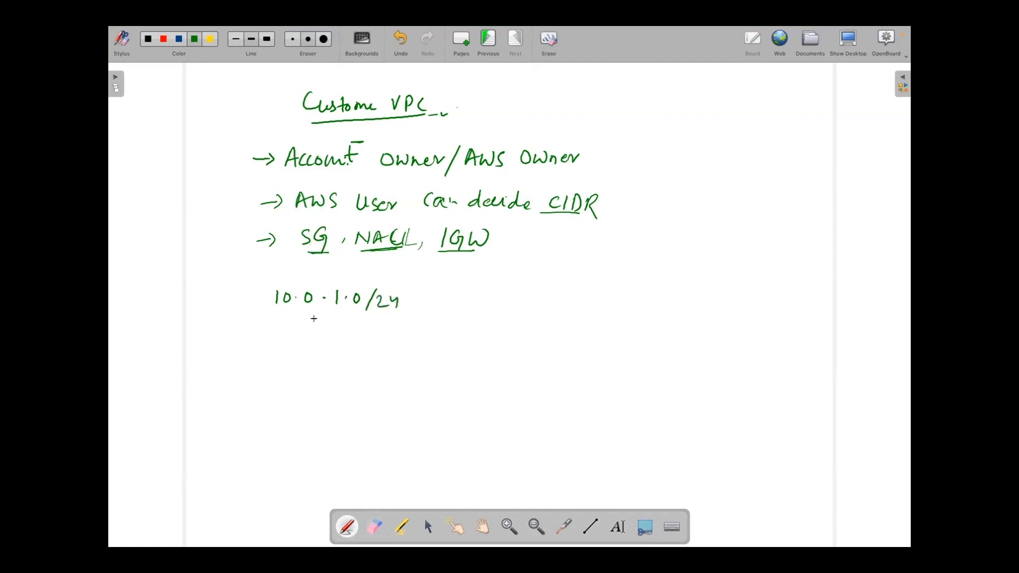
drag(275, 320, 393, 316)
mouse_move(352, 333)
mouse_down()
mouse_move(393, 330)
mouse_move(402, 342)
mouse_up()
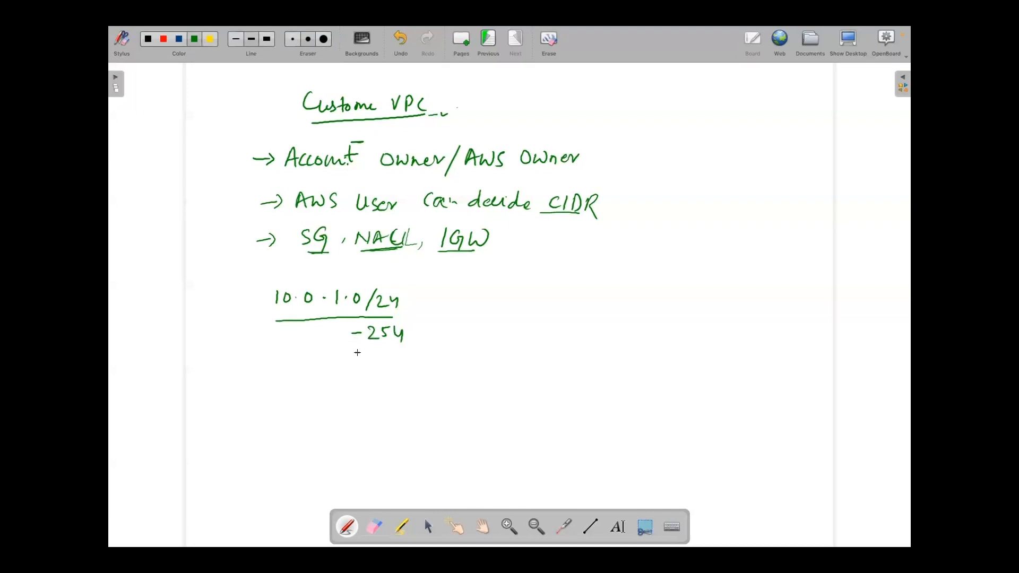
drag(369, 346, 402, 349)
click(308, 39)
mouse_move(373, 361)
mouse_down()
mouse_move(373, 335)
mouse_move(391, 346)
mouse_up()
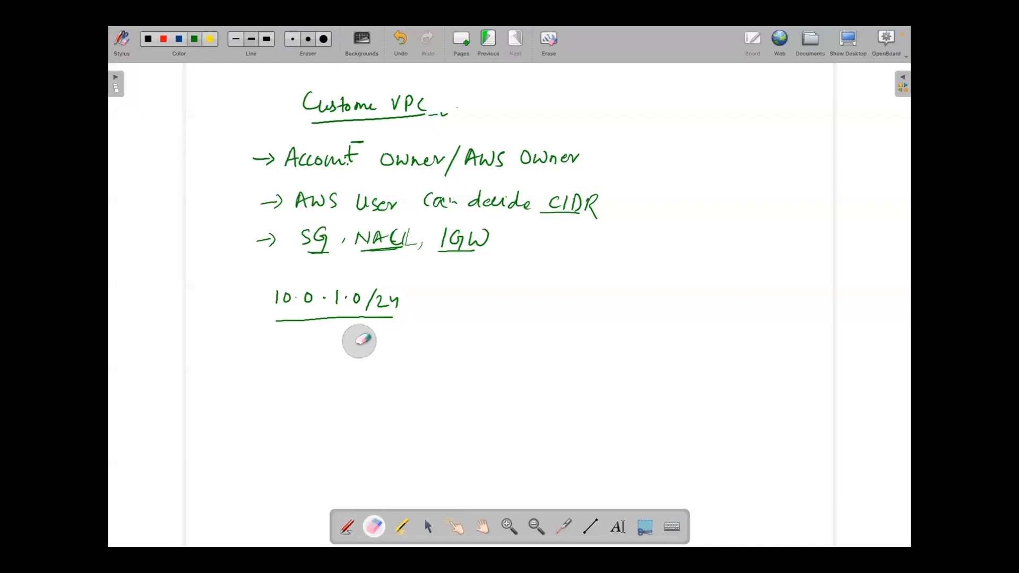
Handwrite the formula "2^8 - 2 = usable host" below the underlined range.
click(250, 42)
mouse_move(367, 333)
mouse_down()
mouse_move(382, 348)
mouse_move(386, 327)
mouse_move(414, 346)
mouse_move(437, 337)
mouse_up()
mouse_move(430, 341)
mouse_down()
mouse_move(474, 330)
mouse_move(481, 343)
mouse_move(522, 340)
mouse_up()
mouse_move(530, 335)
mouse_down()
mouse_move(524, 343)
mouse_move(537, 345)
mouse_up()
drag(530, 335, 544, 333)
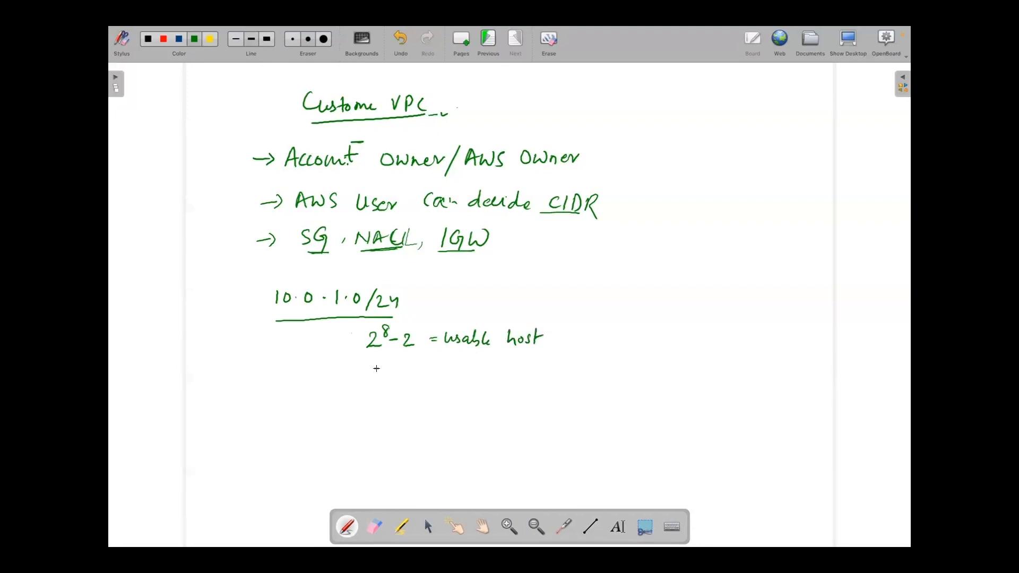
Handwrite "= 256 - 2 = 254" below the usable host formula.
drag(371, 370, 379, 370)
drag(372, 373, 381, 373)
drag(390, 378, 399, 380)
drag(401, 365, 399, 379)
drag(401, 364, 471, 376)
drag(477, 365, 488, 376)
drag(491, 362, 509, 370)
drag(513, 361, 507, 378)
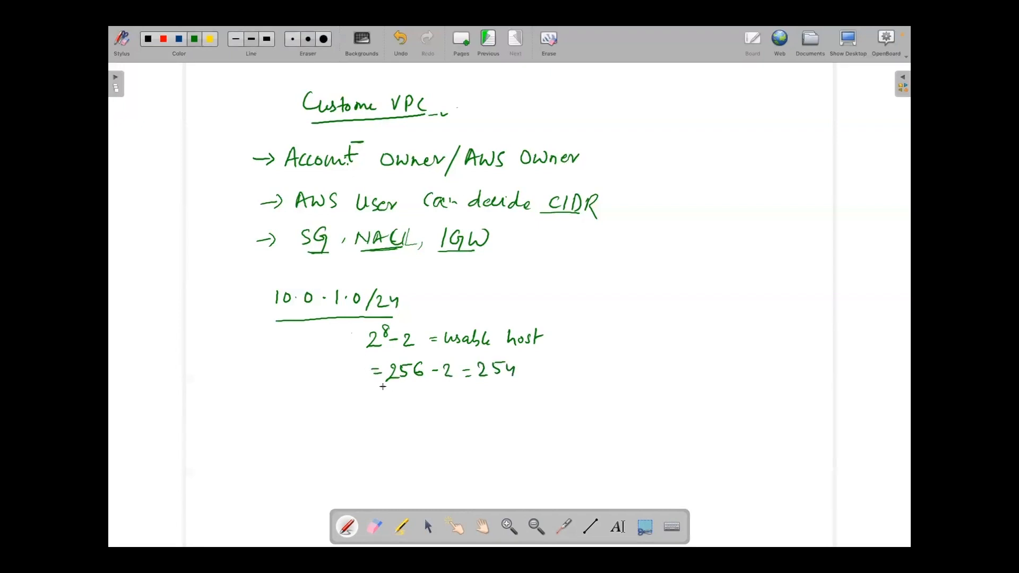
Handwrite "10.0.1.0 → Network Reserve" below the host calculation.
drag(461, 391, 459, 392)
click(448, 395)
mouse_move(394, 394)
mouse_down()
mouse_move(393, 403)
mouse_move(499, 396)
mouse_up()
click(415, 398)
click(435, 397)
mouse_move(499, 397)
mouse_down()
mouse_move(492, 402)
mouse_move(529, 389)
mouse_move(664, 395)
mouse_up()
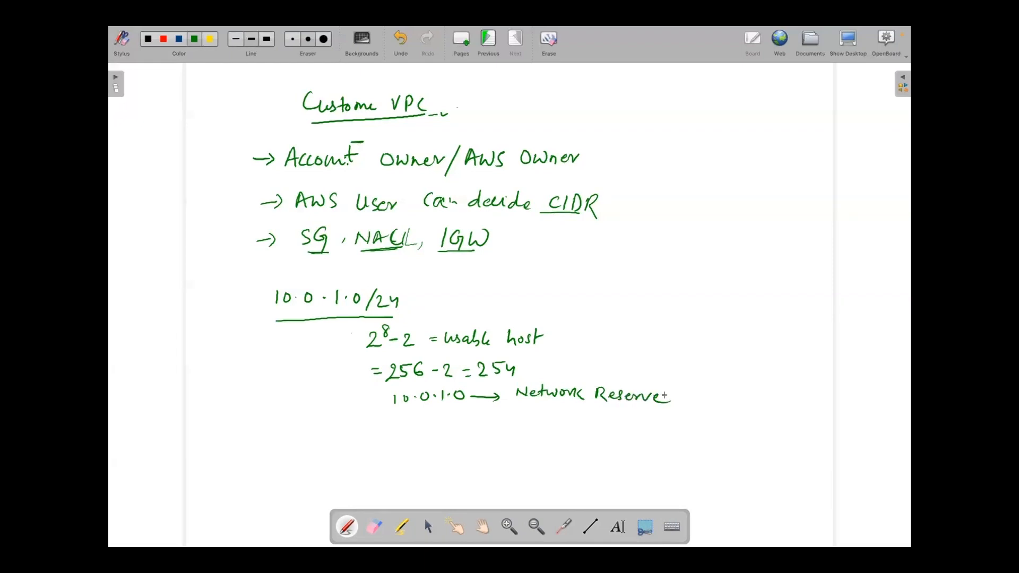
Handwrite "10.0.1.1 → VPC Router" as the second reserved address and start the address on the following line.
mouse_move(444, 412)
mouse_down()
mouse_move(445, 420)
mouse_move(460, 417)
mouse_up()
click(452, 419)
drag(481, 417, 497, 417)
drag(490, 409, 491, 423)
drag(511, 409, 521, 408)
mouse_move(524, 420)
mouse_down()
mouse_move(525, 410)
mouse_move(597, 414)
mouse_up()
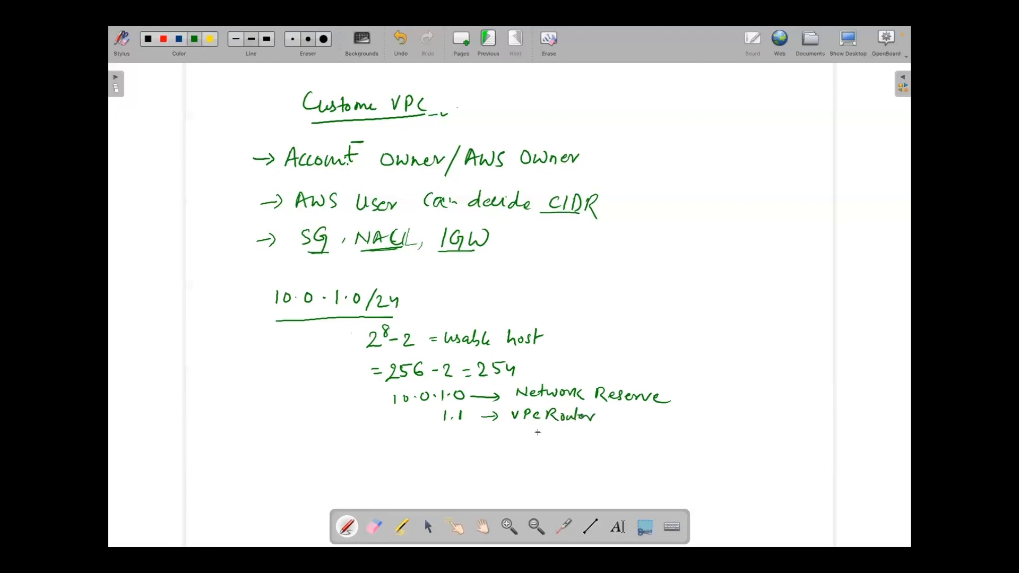
drag(398, 415, 400, 425)
mouse_move(408, 417)
mouse_down()
mouse_move(430, 419)
mouse_move(401, 448)
mouse_move(436, 436)
mouse_move(484, 448)
mouse_up()
click(416, 423)
click(438, 416)
Complete the line "10.0.1.2 → DNS Reserve" and handwrite "10.0.1.3 → Resource for future use" below it.
click(422, 442)
click(465, 442)
drag(495, 441, 648, 447)
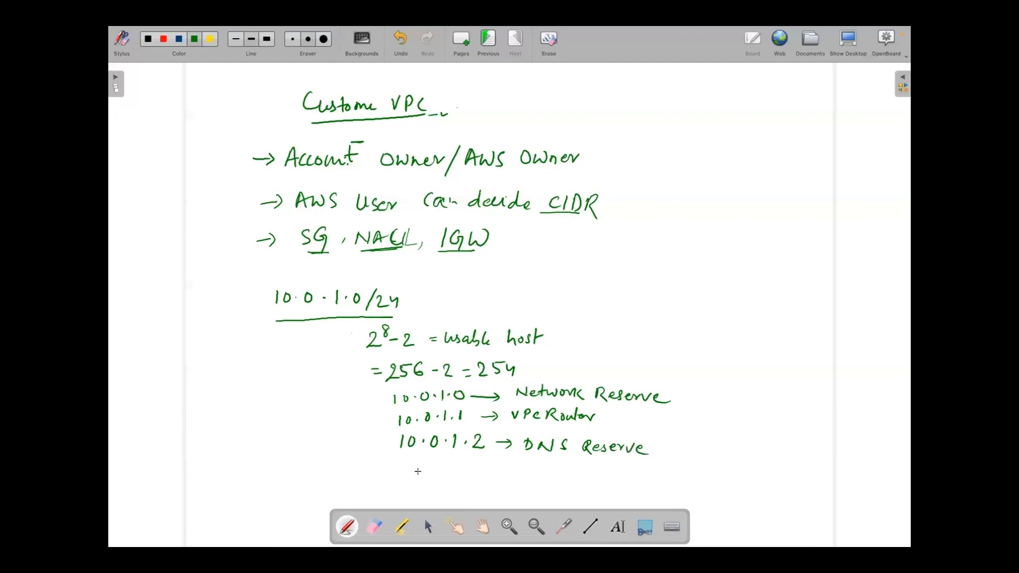
mouse_move(404, 470)
mouse_down()
mouse_move(405, 480)
mouse_move(416, 467)
mouse_move(449, 464)
mouse_move(471, 478)
mouse_up()
mouse_move(487, 464)
mouse_down()
mouse_move(489, 475)
mouse_move(513, 476)
mouse_up()
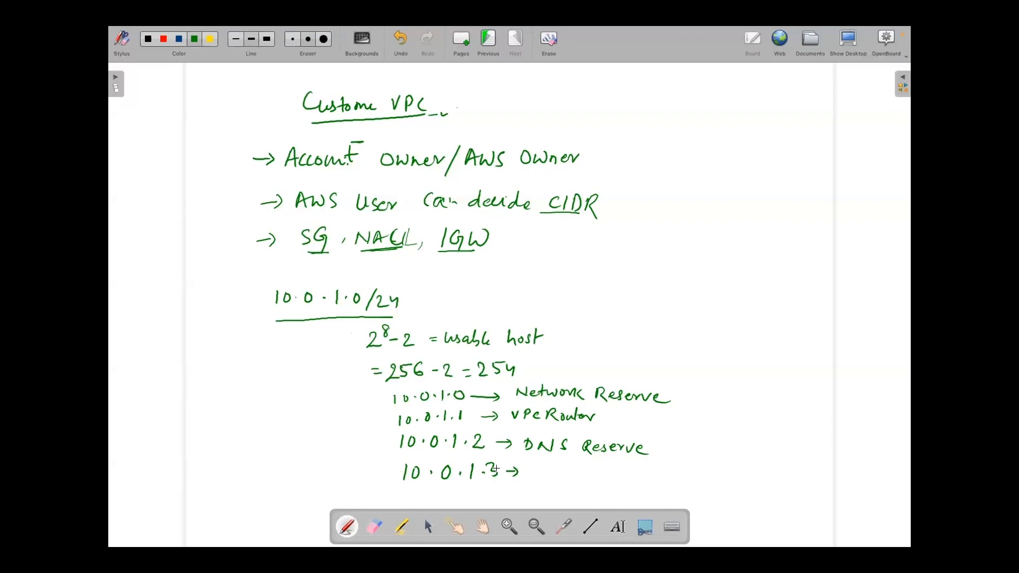
mouse_move(540, 463)
mouse_down()
mouse_move(541, 477)
mouse_move(659, 468)
mouse_move(653, 484)
mouse_move(679, 472)
mouse_move(748, 473)
mouse_up()
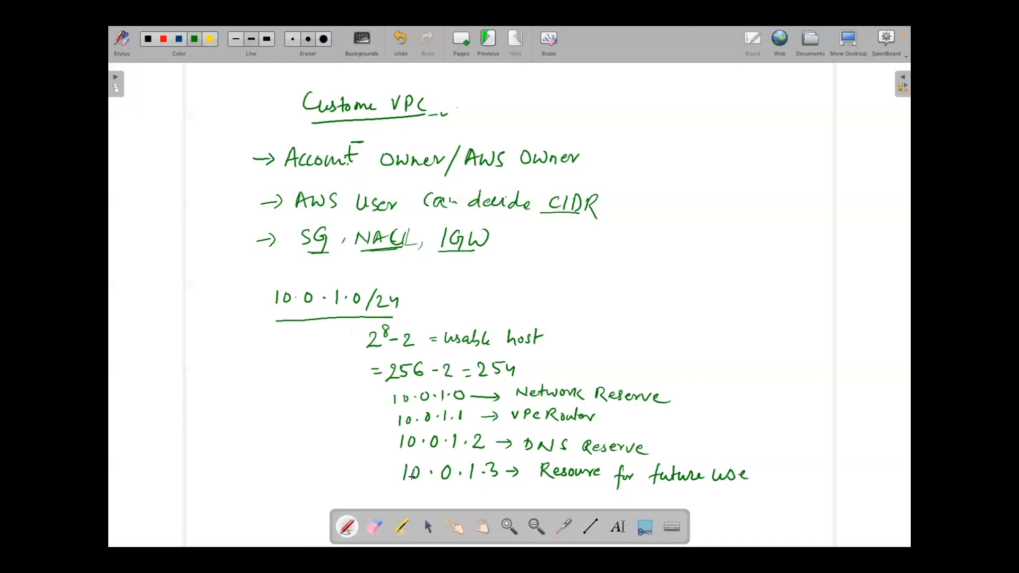
Handwrite "10.0.1.255 → Broadcast" as the last reserved address in the list.
drag(403, 486, 404, 499)
mouse_move(415, 486)
mouse_down()
mouse_move(410, 496)
mouse_move(446, 485)
mouse_move(518, 497)
mouse_up()
click(427, 492)
click(458, 492)
click(478, 492)
mouse_move(515, 485)
mouse_down()
mouse_move(571, 503)
mouse_move(663, 492)
mouse_up()
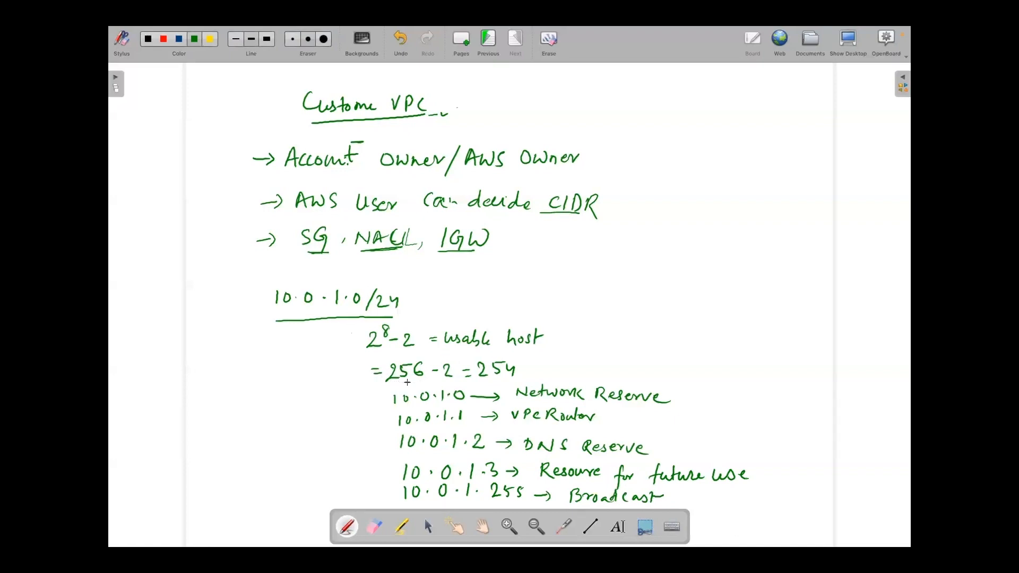
Underline the calculation "256 - 2 = 254", label it "→ Onprime" with an underline, and circle 254.
drag(390, 381, 622, 363)
drag(564, 377, 610, 374)
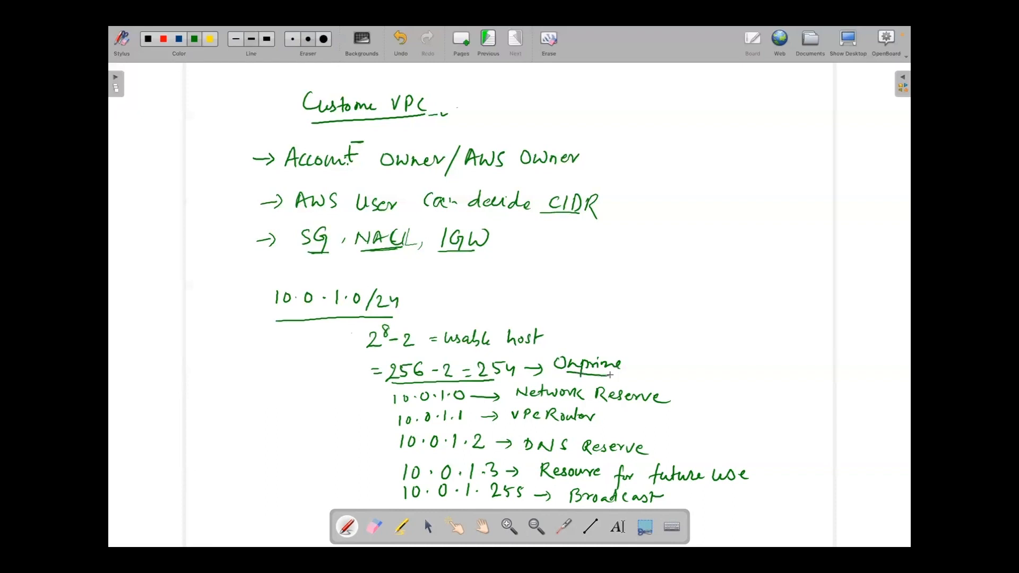
mouse_move(503, 350)
mouse_down()
mouse_move(481, 357)
mouse_move(480, 384)
mouse_move(513, 365)
mouse_move(484, 353)
mouse_up()
Switch the pen to blue, mark the reserved addresses in the list and underline 10.0.1.0/24 again.
click(180, 40)
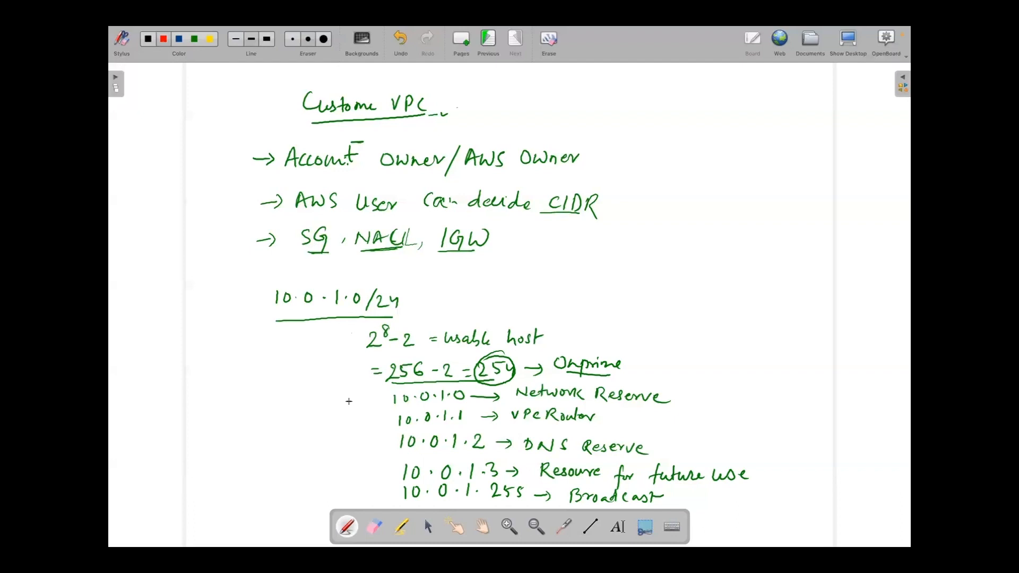
mouse_move(360, 398)
mouse_down()
mouse_move(382, 396)
mouse_move(387, 448)
mouse_move(399, 444)
mouse_up()
mouse_move(384, 472)
mouse_down()
mouse_move(405, 465)
mouse_move(408, 491)
mouse_up()
drag(277, 320, 385, 318)
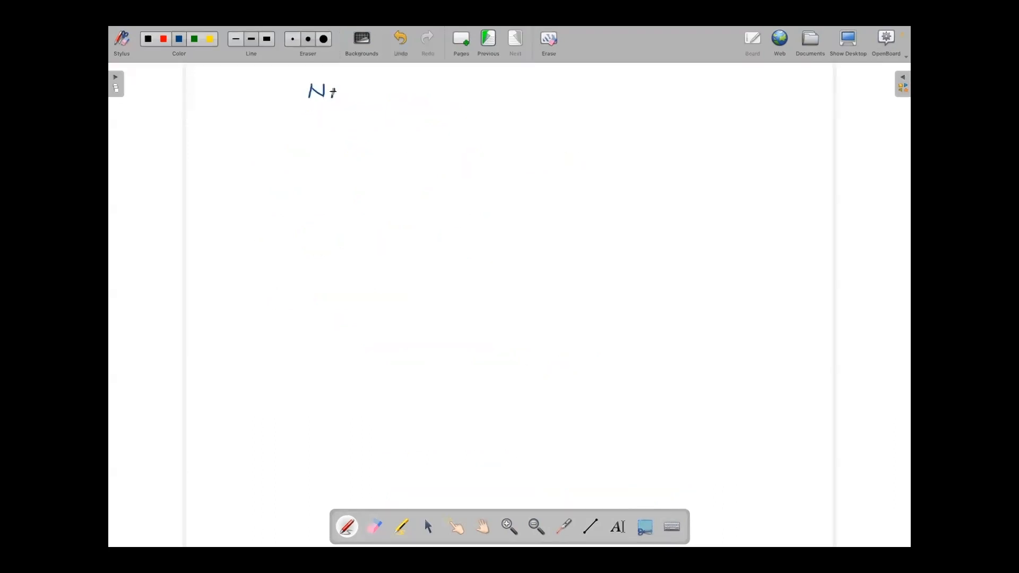
On a new page, handwrite the underlined blue heading "NAT Gateway" and draw a large rectangle below it.
mouse_move(330, 99)
mouse_down()
mouse_move(363, 84)
mouse_move(356, 101)
mouse_move(417, 104)
mouse_move(449, 87)
mouse_move(472, 114)
mouse_up()
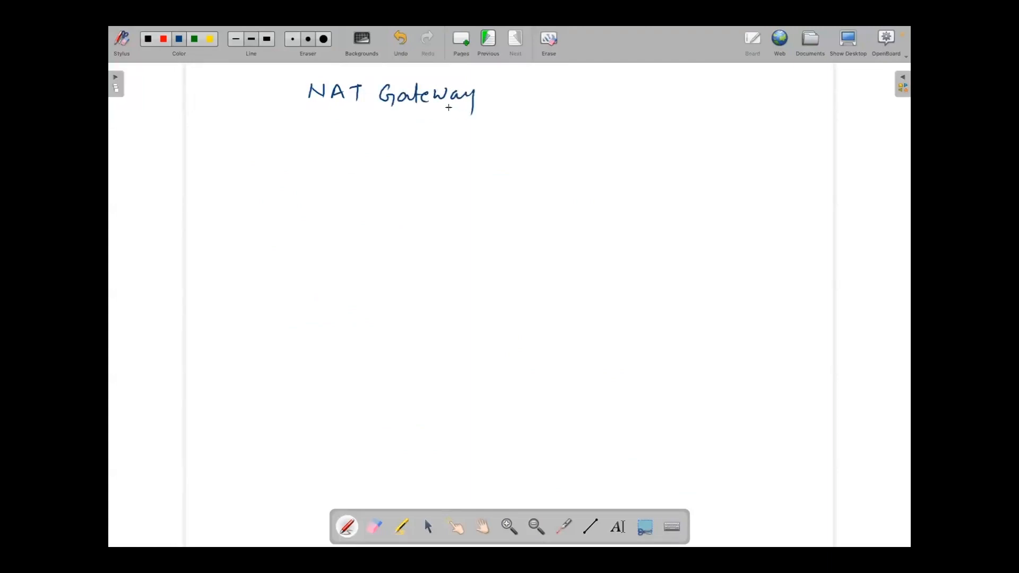
drag(308, 117, 459, 117)
mouse_move(330, 175)
mouse_down()
mouse_move(319, 368)
mouse_move(461, 369)
mouse_up()
mouse_move(331, 172)
mouse_down()
mouse_move(494, 171)
mouse_move(507, 189)
mouse_move(491, 365)
mouse_move(459, 364)
mouse_up()
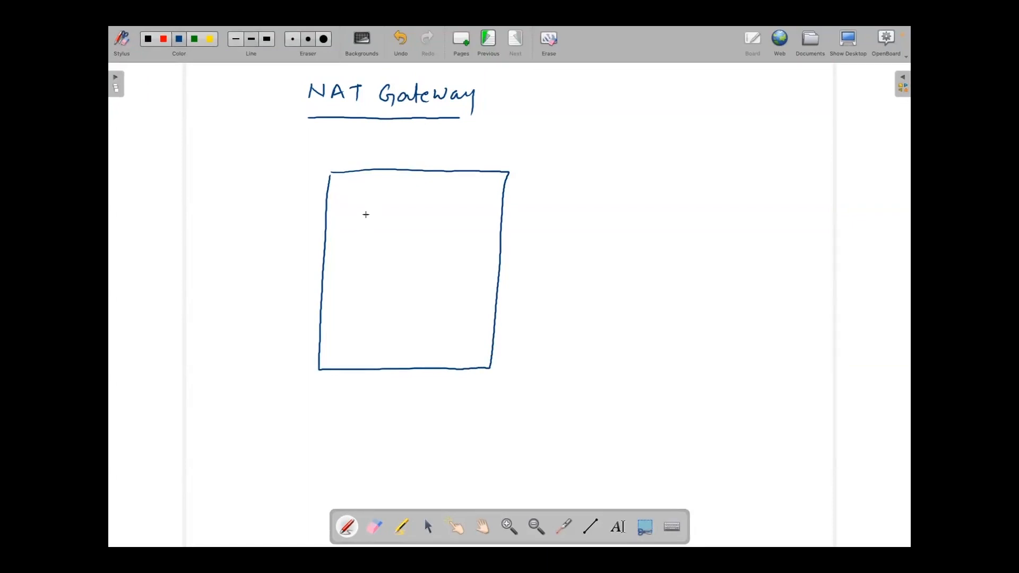
Label the large rectangle "VPC - 172.16.0.0/16", erasing the misdrawn part and restoring the rectangle's upper edge.
drag(381, 156, 449, 164)
click(450, 163)
click(309, 39)
drag(431, 160, 438, 158)
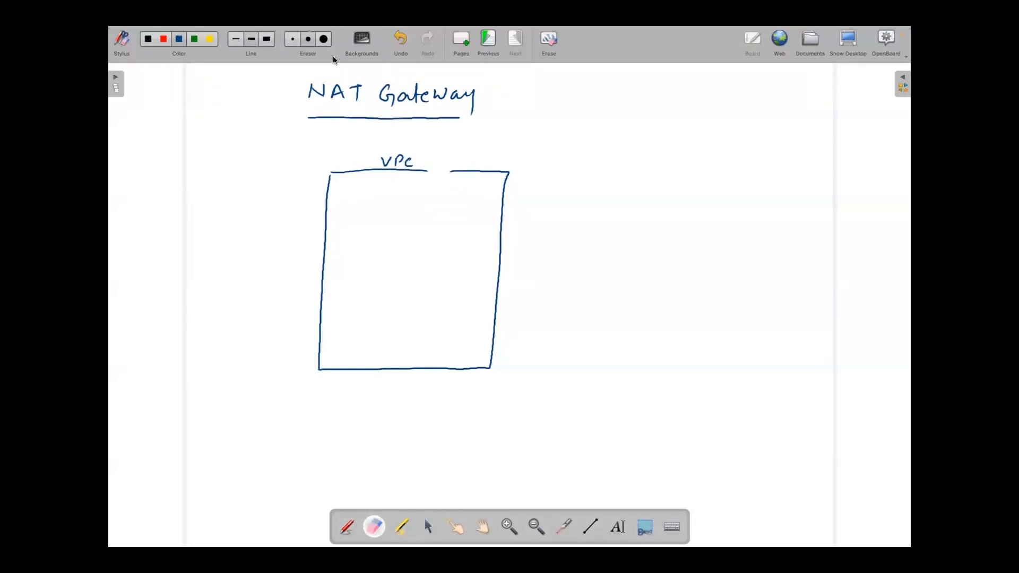
click(254, 39)
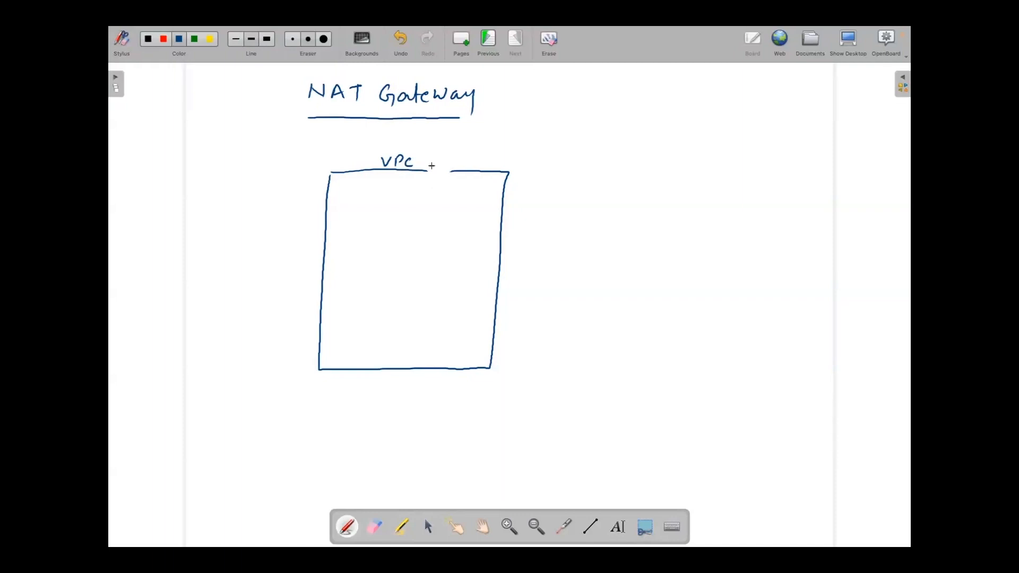
mouse_move(430, 170)
mouse_down()
mouse_move(451, 171)
mouse_move(438, 167)
mouse_up()
mouse_move(443, 152)
mouse_down()
mouse_move(444, 168)
mouse_move(479, 167)
mouse_up()
click(472, 159)
mouse_move(491, 152)
mouse_down()
mouse_move(487, 160)
mouse_move(544, 155)
mouse_move(552, 170)
mouse_up()
click(498, 159)
click(530, 158)
mouse_move(575, 152)
mouse_down()
mouse_move(571, 170)
mouse_move(580, 165)
mouse_up()
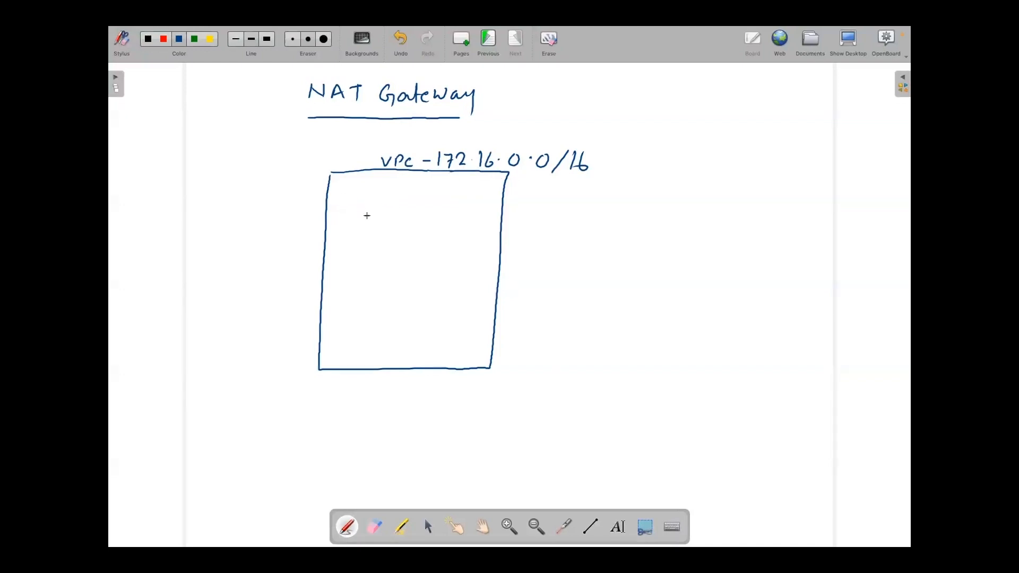
Write an underlined "AZ" inside the VPC rectangle and draw a box labelled "Webserver" beside it.
drag(350, 204, 358, 198)
drag(361, 196, 367, 207)
drag(349, 210, 366, 210)
mouse_move(387, 196)
mouse_down()
mouse_move(381, 238)
mouse_move(436, 242)
mouse_up()
mouse_move(391, 194)
mouse_down()
mouse_move(467, 195)
mouse_move(457, 240)
mouse_move(434, 240)
mouse_move(403, 208)
mouse_move(472, 218)
mouse_up()
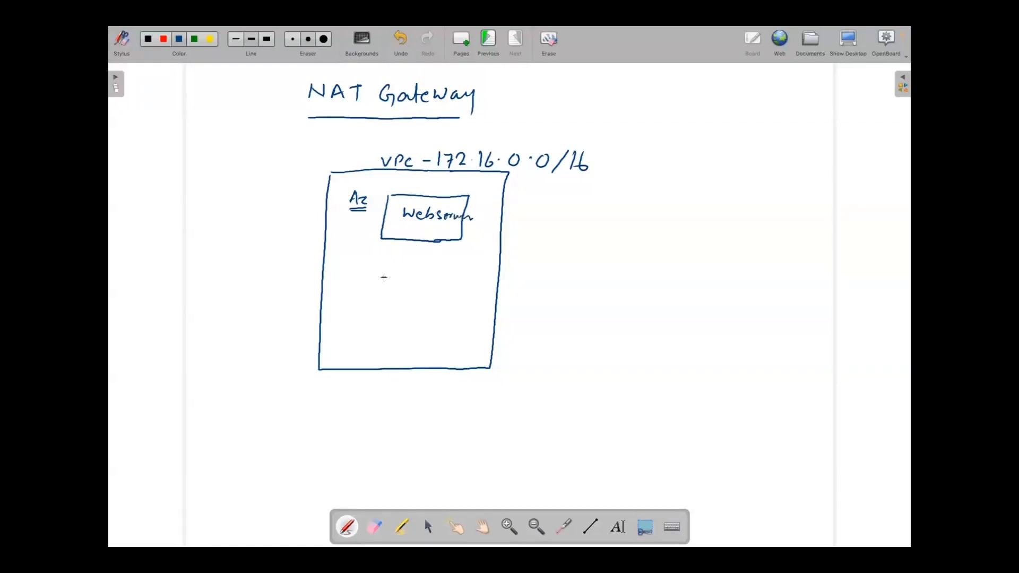
Draw a connecting line down from the Webserver box and a box labelled "DB" below it.
mouse_move(420, 243)
mouse_down()
mouse_move(412, 278)
mouse_move(444, 302)
mouse_move(438, 344)
mouse_up()
mouse_move(370, 300)
mouse_down()
mouse_move(369, 315)
mouse_move(400, 345)
mouse_move(430, 344)
mouse_up()
mouse_move(395, 314)
mouse_down()
mouse_move(396, 329)
mouse_move(407, 330)
mouse_up()
mouse_move(407, 316)
mouse_down()
mouse_move(418, 323)
mouse_move(407, 329)
mouse_up()
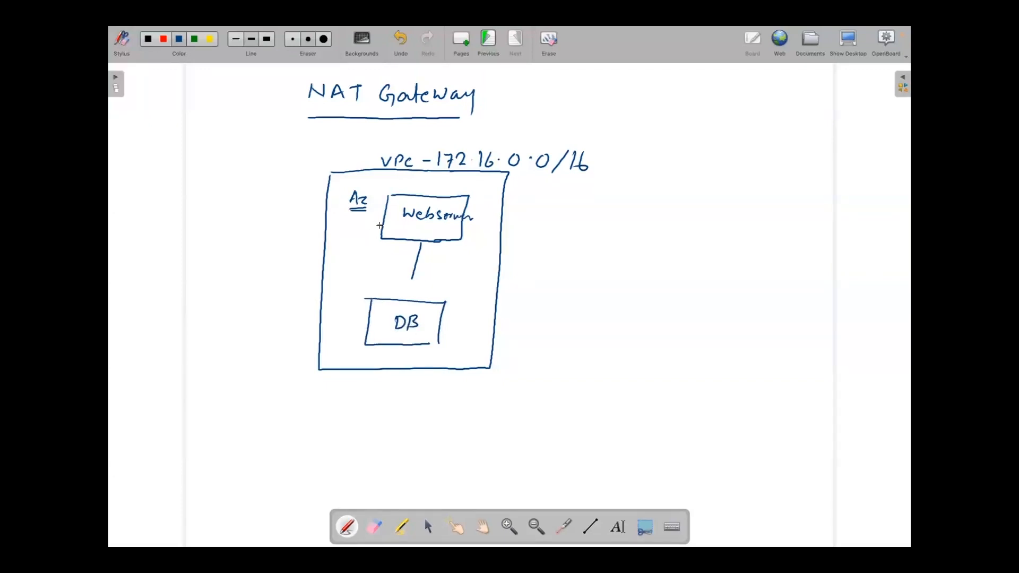
Label the Webserver box "EC2" and the DB box "E2", and extend the connecting line to the DB box.
drag(378, 224, 366, 225)
mouse_move(352, 219)
mouse_down()
mouse_move(347, 231)
mouse_move(356, 225)
mouse_up()
drag(363, 221, 373, 232)
drag(372, 318, 339, 327)
drag(339, 327, 348, 320)
drag(341, 314, 362, 332)
mouse_move(360, 223)
mouse_down()
mouse_move(418, 265)
mouse_move(411, 301)
mouse_up()
drag(422, 346, 437, 346)
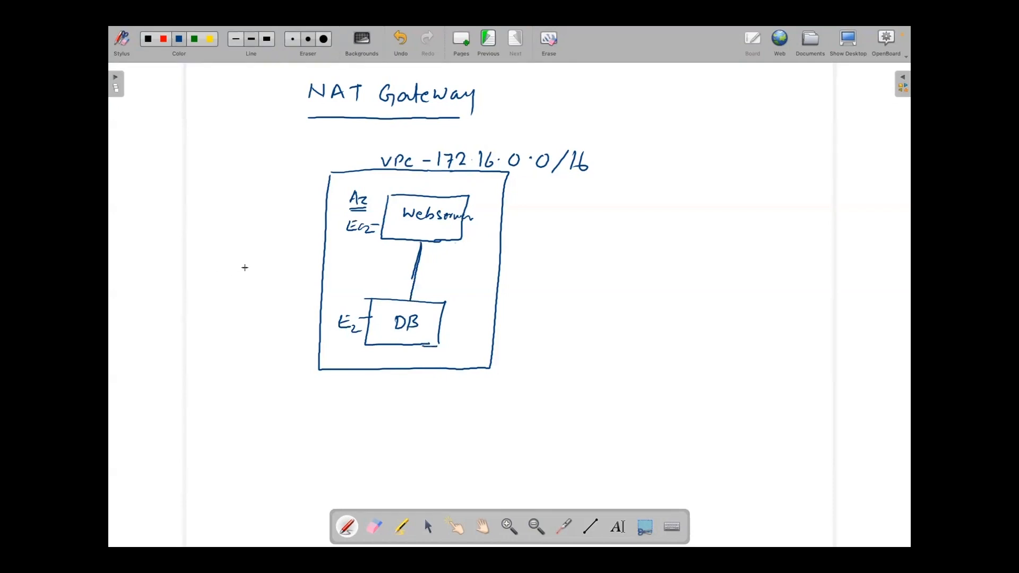
Divide the VPC rectangle between the two boxes and connect the Webserver to a cloud with the underlined label "Internet".
drag(342, 263, 491, 269)
drag(325, 264, 491, 273)
mouse_move(463, 230)
mouse_down()
mouse_move(548, 234)
mouse_move(620, 217)
mouse_move(620, 233)
mouse_up()
drag(617, 226, 627, 222)
drag(557, 241, 611, 242)
mouse_move(554, 207)
mouse_down()
mouse_move(604, 261)
mouse_move(653, 207)
mouse_move(565, 196)
mouse_move(552, 208)
mouse_up()
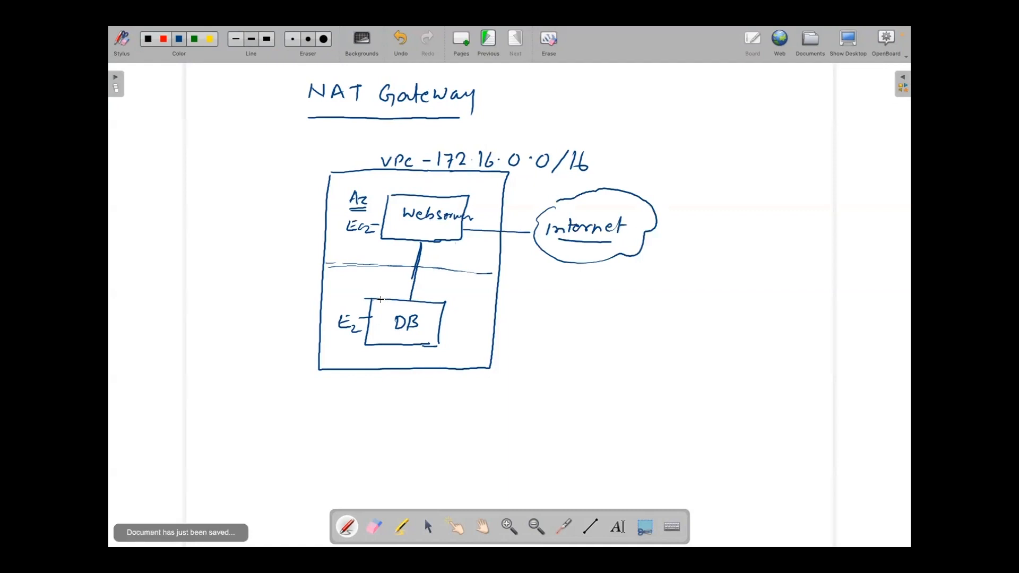
drag(414, 278, 409, 300)
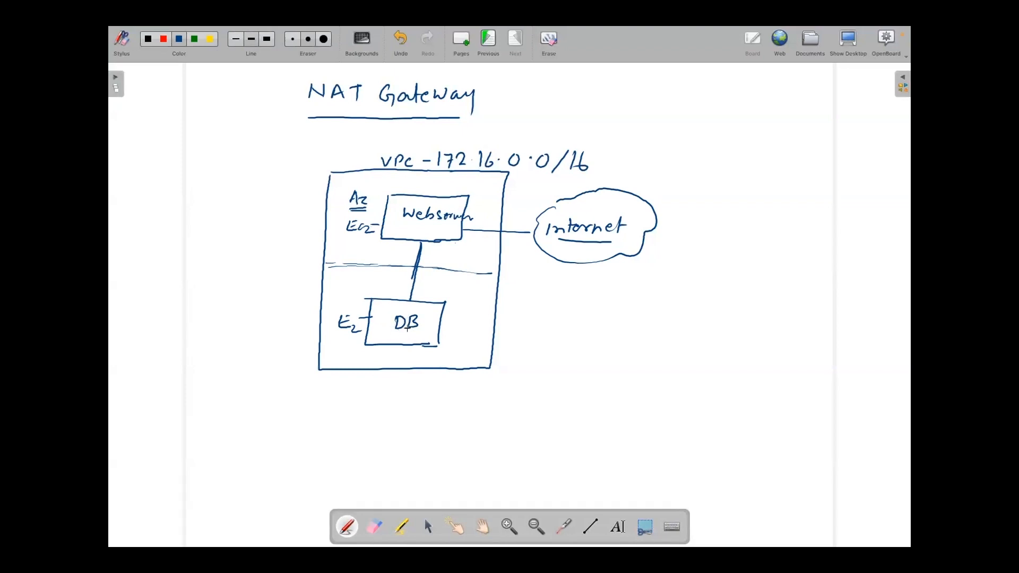
Label the Webserver box "Public IP" and "Private IP" and the DB box "Private IP" in green, underlining the DB label.
drag(391, 344, 396, 341)
drag(468, 202, 548, 194)
drag(461, 239, 537, 245)
mouse_move(441, 339)
mouse_down()
mouse_move(532, 332)
mouse_move(526, 346)
mouse_up()
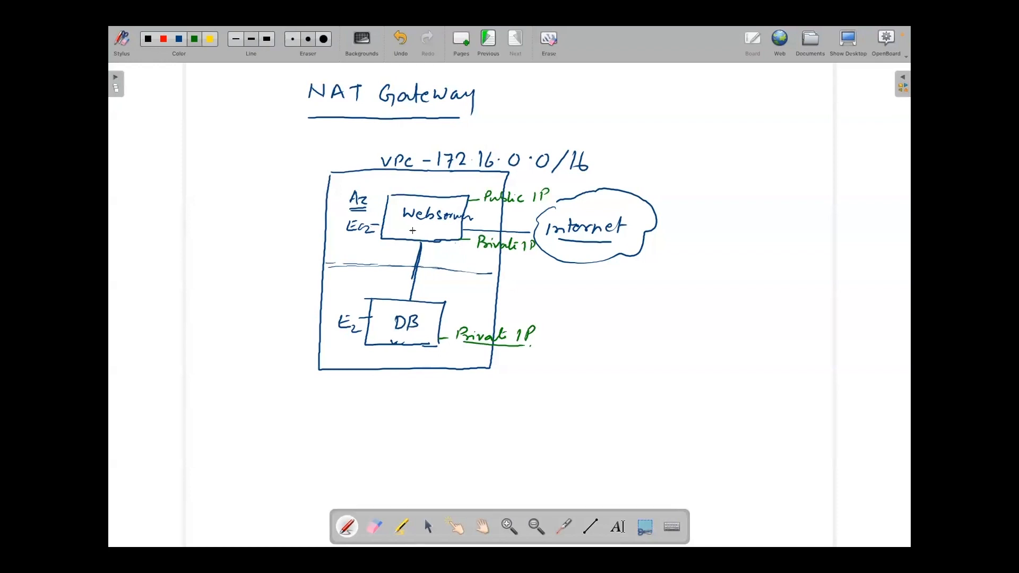
Add green arrowheads to both ends of the Webserver–DB line, underline the Webserver box, and write "SQL" inside the DB box.
drag(410, 241, 436, 241)
drag(369, 236, 384, 237)
drag(371, 300, 401, 300)
drag(415, 249, 427, 248)
drag(406, 291, 409, 300)
drag(410, 301, 414, 293)
mouse_move(384, 339)
mouse_down()
mouse_move(406, 346)
mouse_move(401, 337)
mouse_up()
Handwrite "NAT Gateway" in green between the Webserver and the Internet cloud, circle it, and retrace the arrowhead above DB.
drag(483, 210, 565, 213)
mouse_move(486, 205)
mouse_down()
mouse_move(479, 210)
mouse_move(507, 230)
mouse_move(559, 224)
mouse_move(557, 200)
mouse_move(483, 203)
mouse_up()
drag(407, 292, 417, 293)
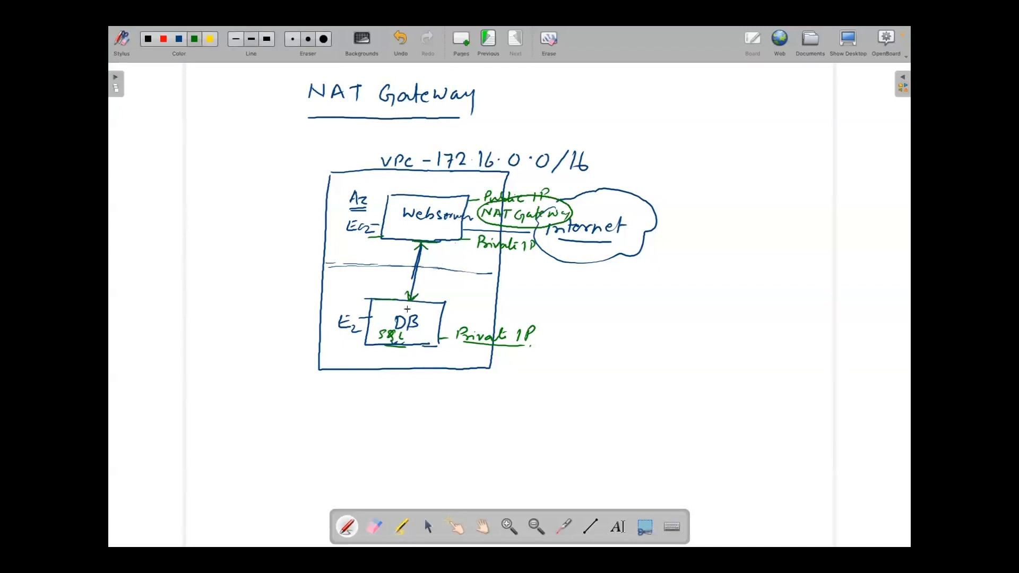
Trace a stroke from the DB box towards the Internet cloud and extend the underline of the NAT Gateway heading.
mouse_move(420, 300)
mouse_down()
mouse_move(435, 296)
mouse_move(486, 221)
mouse_move(532, 232)
mouse_move(539, 245)
mouse_up()
drag(460, 117, 474, 116)
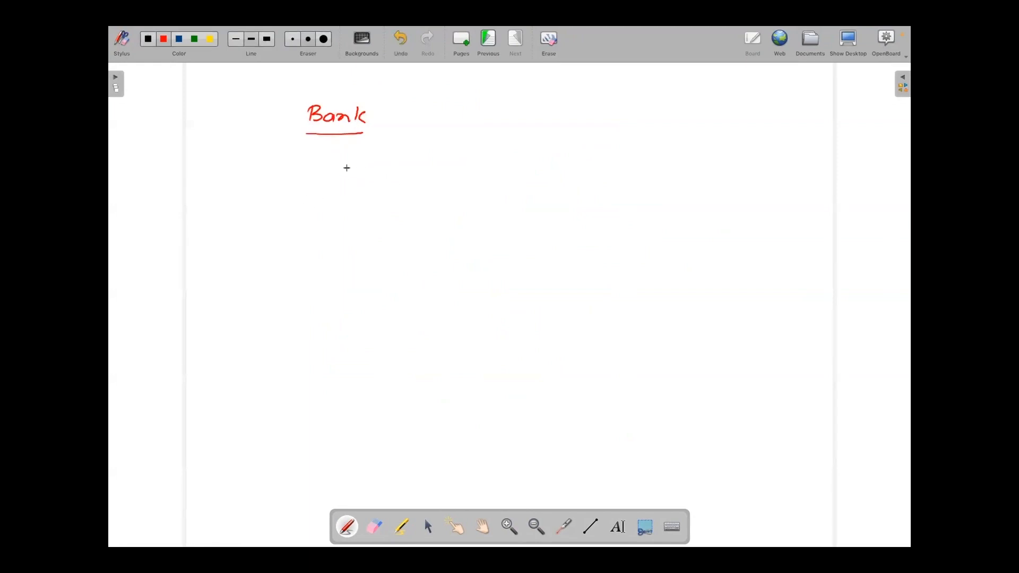
Draw a red rectangle beneath the Bank heading, write "Account Loan Card Offer" inside it, and label it "Web Server".
mouse_move(332, 166)
mouse_down()
mouse_move(614, 166)
mouse_move(605, 275)
mouse_up()
mouse_move(335, 167)
mouse_down()
mouse_move(328, 239)
mouse_move(369, 279)
mouse_move(601, 279)
mouse_up()
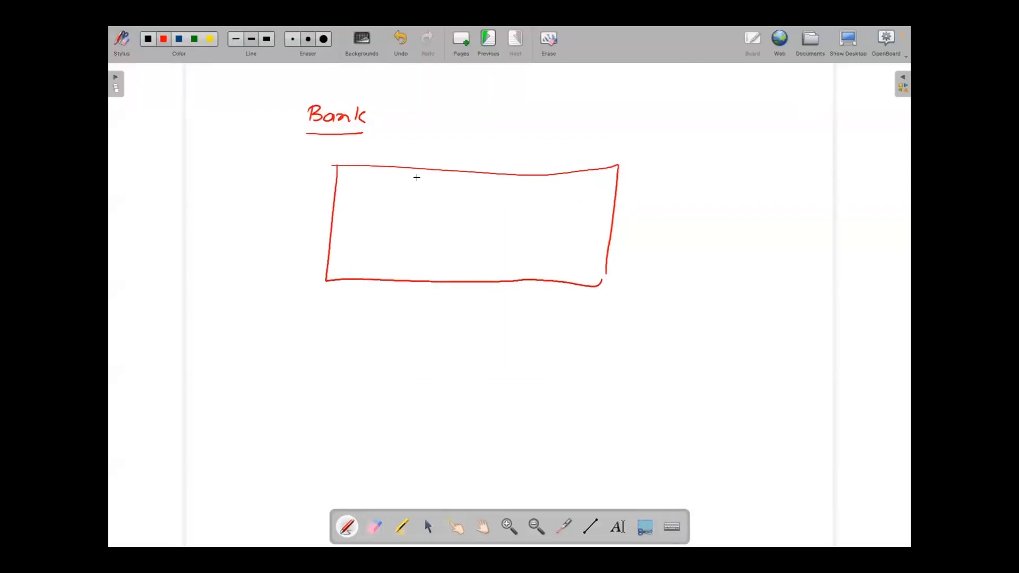
mouse_move(371, 182)
mouse_down()
mouse_move(374, 172)
mouse_move(423, 173)
mouse_move(448, 188)
mouse_move(528, 195)
mouse_move(581, 183)
mouse_move(597, 195)
mouse_up()
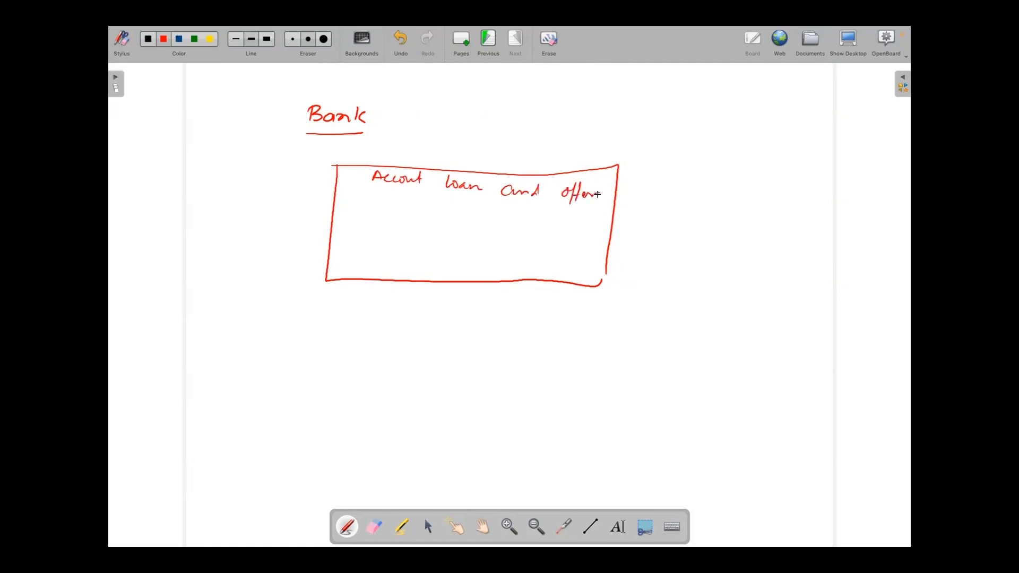
drag(606, 274, 601, 283)
drag(426, 166, 451, 156)
mouse_move(457, 142)
mouse_down()
mouse_move(461, 151)
mouse_move(550, 148)
mouse_up()
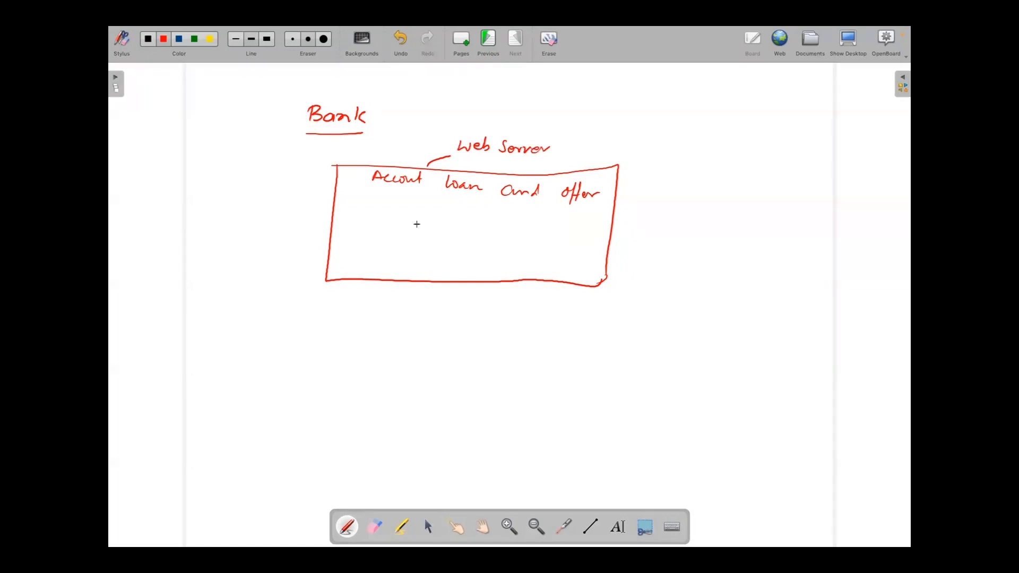
Point a red arrow at "Account" and write an underlined "Account Detail" inside the Web Server rectangle.
drag(419, 144, 399, 168)
drag(378, 214, 483, 217)
drag(376, 226, 483, 233)
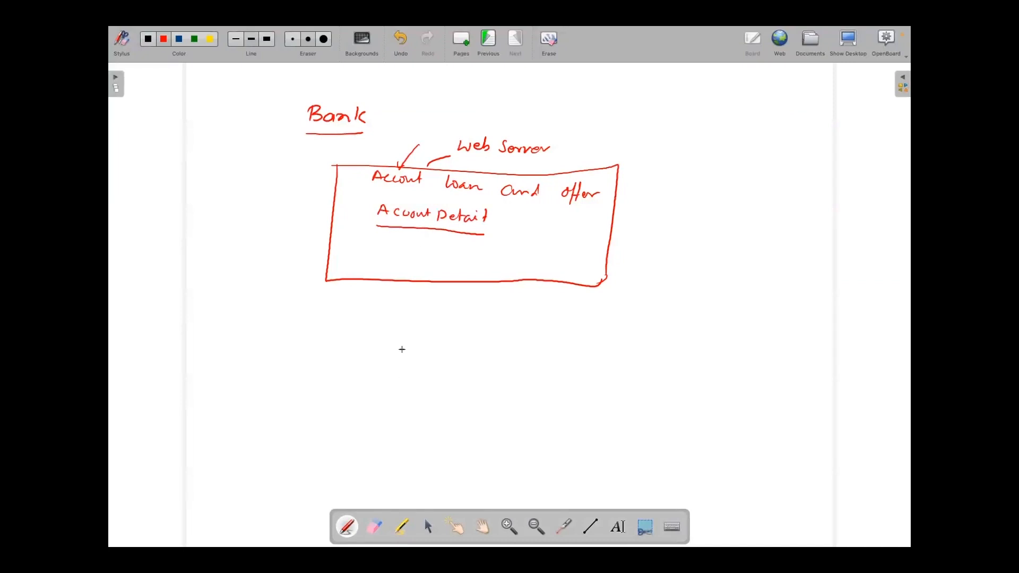
Draw a green rectangle below the Web Server one with an underlined "DB" label and equals sign, and mark the start of "Account".
click(194, 38)
mouse_move(324, 314)
mouse_down()
mouse_move(580, 322)
mouse_move(566, 398)
mouse_up()
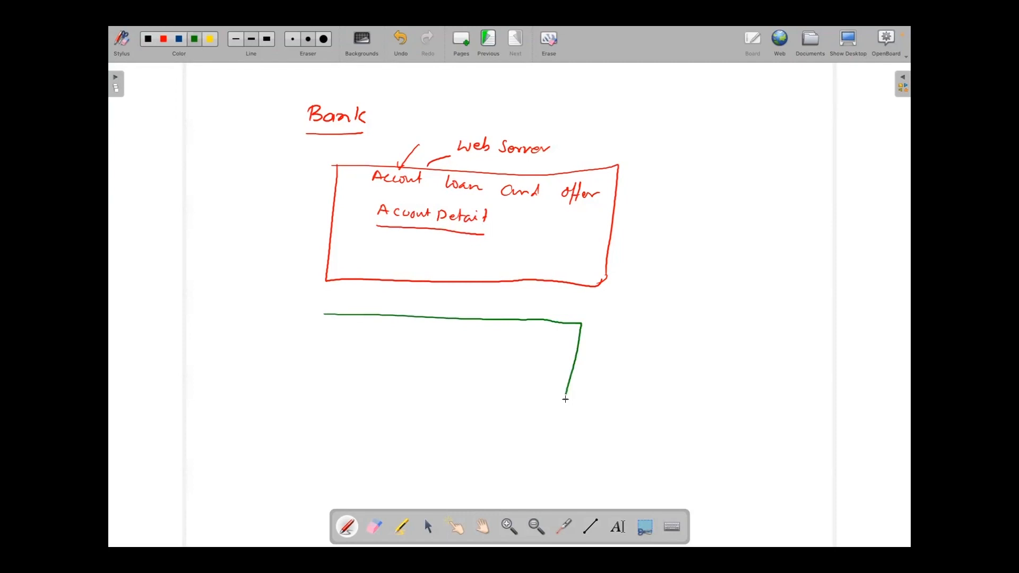
mouse_move(326, 316)
mouse_down()
mouse_move(302, 415)
mouse_move(547, 417)
mouse_move(564, 403)
mouse_up()
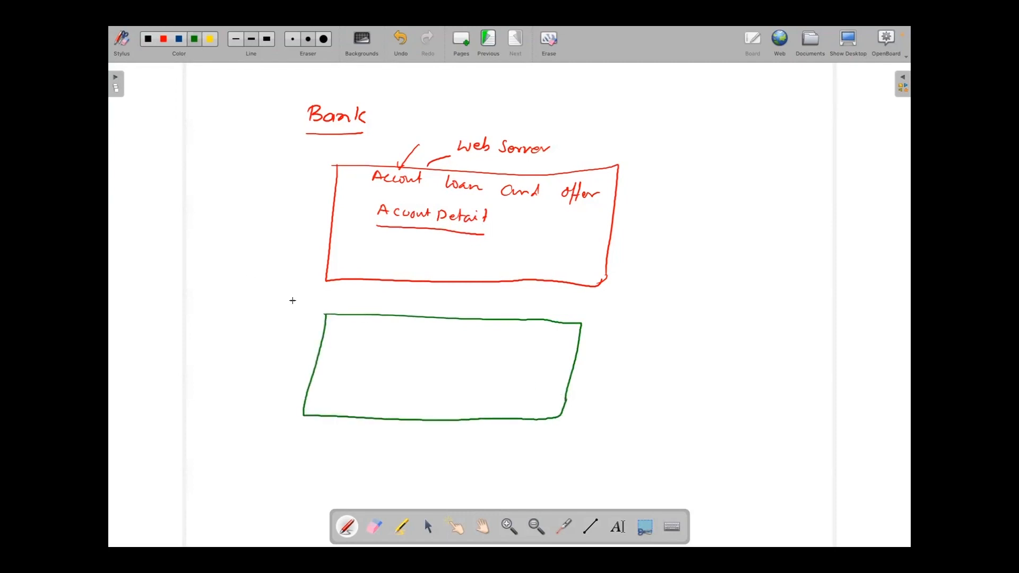
mouse_move(357, 331)
mouse_down()
mouse_move(367, 349)
mouse_move(380, 341)
mouse_move(371, 348)
mouse_up()
drag(344, 349, 375, 350)
drag(373, 185, 382, 187)
drag(399, 346, 407, 349)
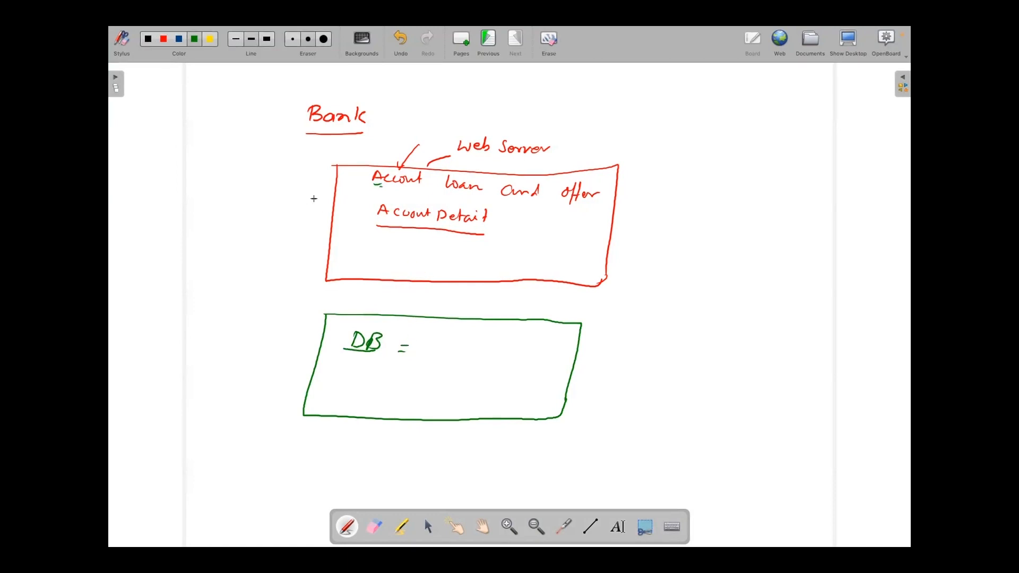
Label the red rectangle "EC21 Web" and the green rectangle "EC2 DB" in green beside them.
drag(263, 194, 272, 200)
drag(264, 192, 281, 206)
mouse_move(285, 195)
mouse_down()
mouse_move(308, 211)
mouse_move(268, 228)
mouse_move(290, 229)
mouse_up()
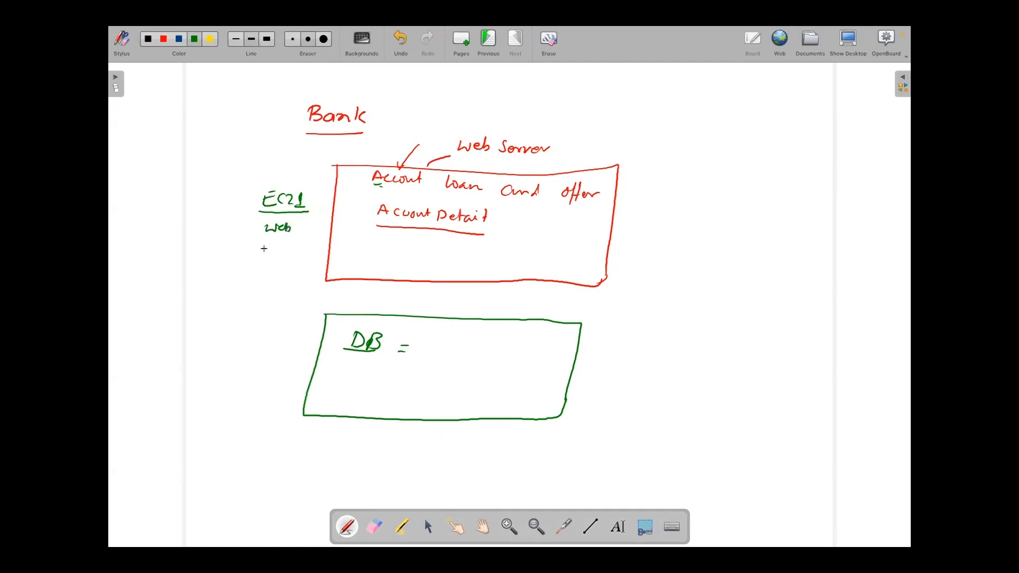
mouse_move(247, 335)
mouse_down()
mouse_move(247, 348)
mouse_move(258, 336)
mouse_move(278, 348)
mouse_move(255, 377)
mouse_move(263, 374)
mouse_up()
mouse_move(267, 365)
mouse_down()
mouse_move(268, 377)
mouse_move(280, 375)
mouse_up()
Underline "Account" in green, draw a line from DB up into the Web Server rectangle, and add a double-headed arrow between the rectangles.
drag(375, 186, 394, 184)
mouse_move(371, 347)
mouse_down()
mouse_move(390, 263)
mouse_move(382, 262)
mouse_up()
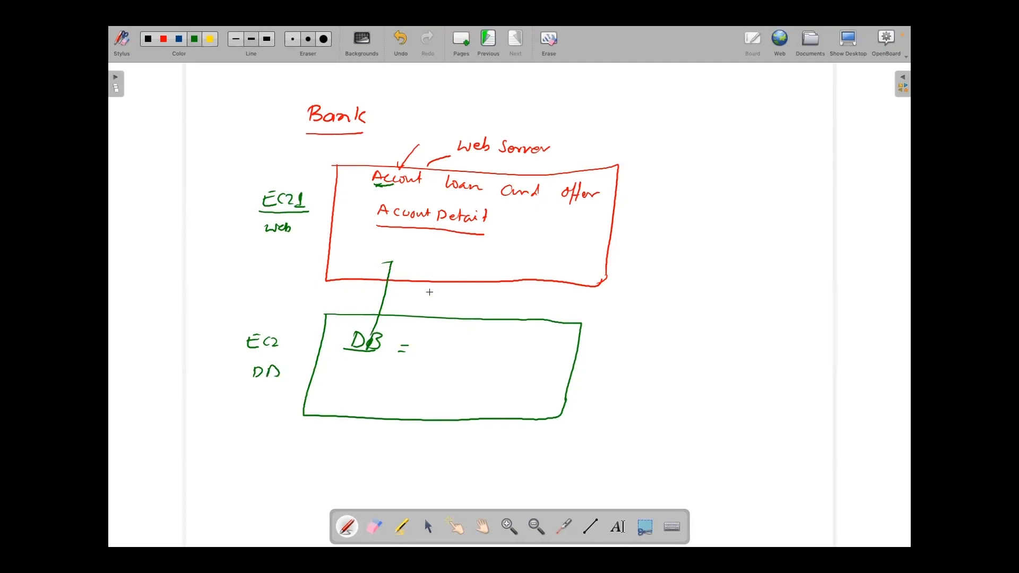
mouse_move(437, 282)
mouse_down()
mouse_move(428, 314)
mouse_move(442, 291)
mouse_up()
Sketch a circled computer beside the rectangles with an arrow pointing from it towards the DB rectangle.
mouse_move(692, 268)
mouse_down()
mouse_move(726, 291)
mouse_move(724, 269)
mouse_move(719, 293)
mouse_up()
mouse_move(703, 296)
mouse_down()
mouse_move(695, 311)
mouse_move(710, 308)
mouse_up()
drag(705, 245, 713, 253)
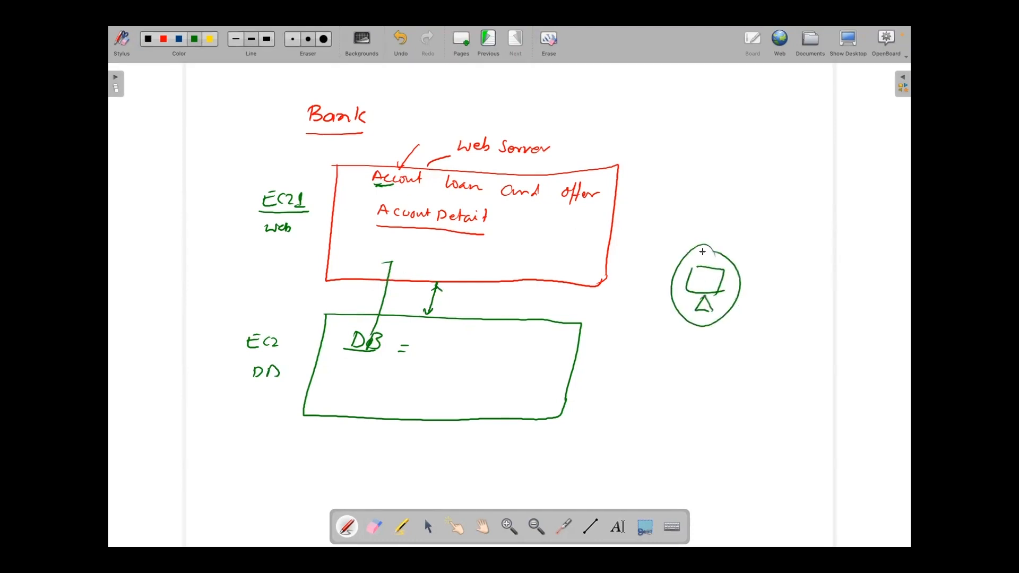
mouse_move(663, 295)
mouse_down()
mouse_move(604, 329)
mouse_move(615, 336)
mouse_up()
Write an underlined "Oracle .14.1" inside the DB rectangle and a circled, underlined "14.2" outside it.
drag(358, 373, 425, 391)
drag(360, 396, 418, 396)
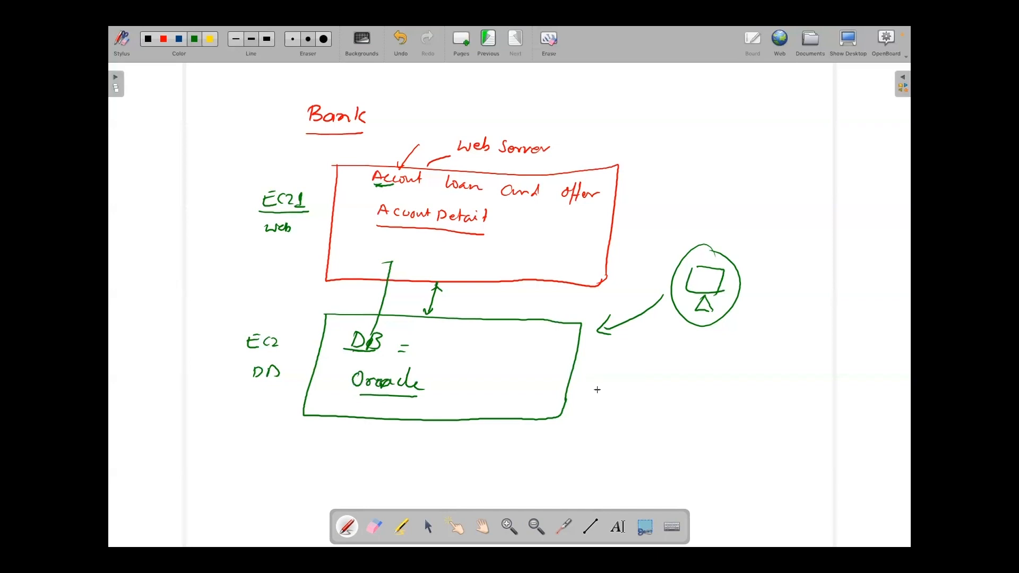
click(434, 382)
mouse_move(440, 378)
mouse_down()
mouse_move(439, 387)
mouse_move(466, 389)
mouse_move(460, 398)
mouse_up()
click(460, 385)
mouse_move(632, 379)
mouse_down()
mouse_move(627, 393)
mouse_move(663, 395)
mouse_move(652, 406)
mouse_up()
click(650, 391)
mouse_move(654, 366)
mouse_down()
mouse_move(657, 415)
mouse_move(636, 361)
mouse_up()
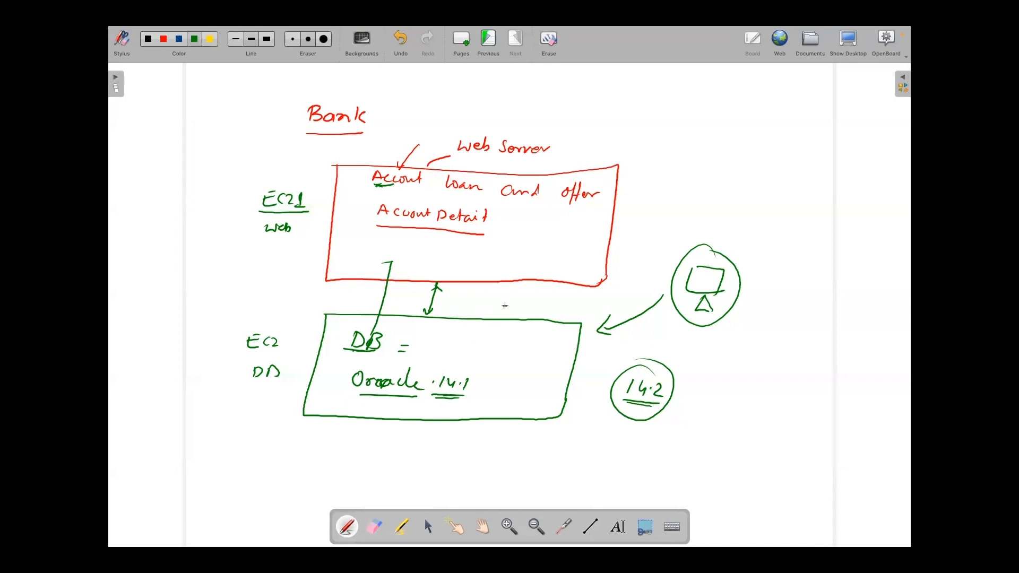
Write a circled "NAT Gateway" with an underlined "Public" above it in the Web Server rectangle, and underline "14.2" again.
drag(313, 211, 318, 209)
mouse_move(472, 260)
mouse_down()
mouse_move(507, 249)
mouse_move(530, 264)
mouse_move(569, 261)
mouse_move(571, 275)
mouse_up()
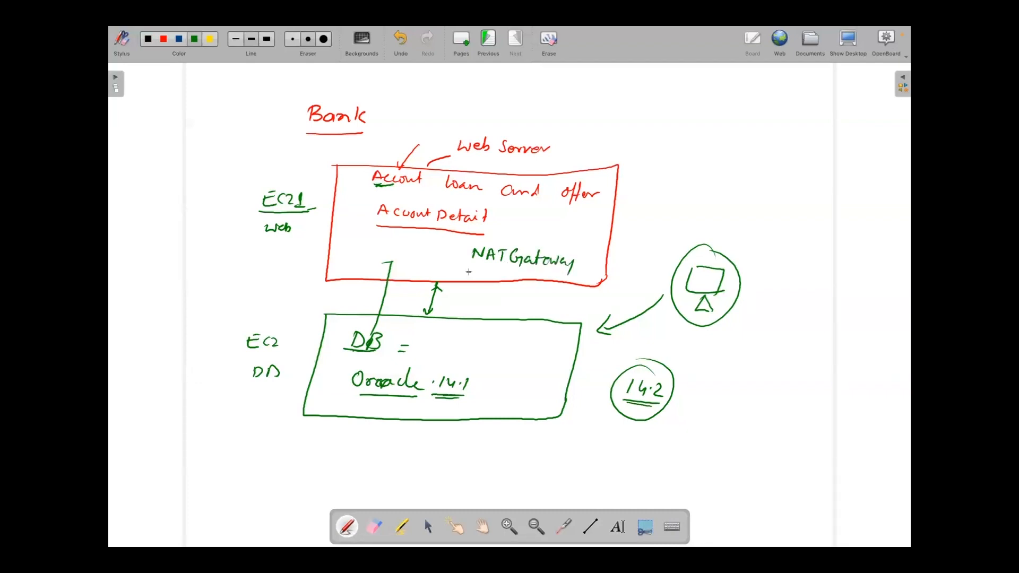
drag(480, 270, 529, 276)
drag(318, 225, 346, 222)
mouse_move(504, 234)
mouse_down()
mouse_move(508, 222)
mouse_move(552, 239)
mouse_up()
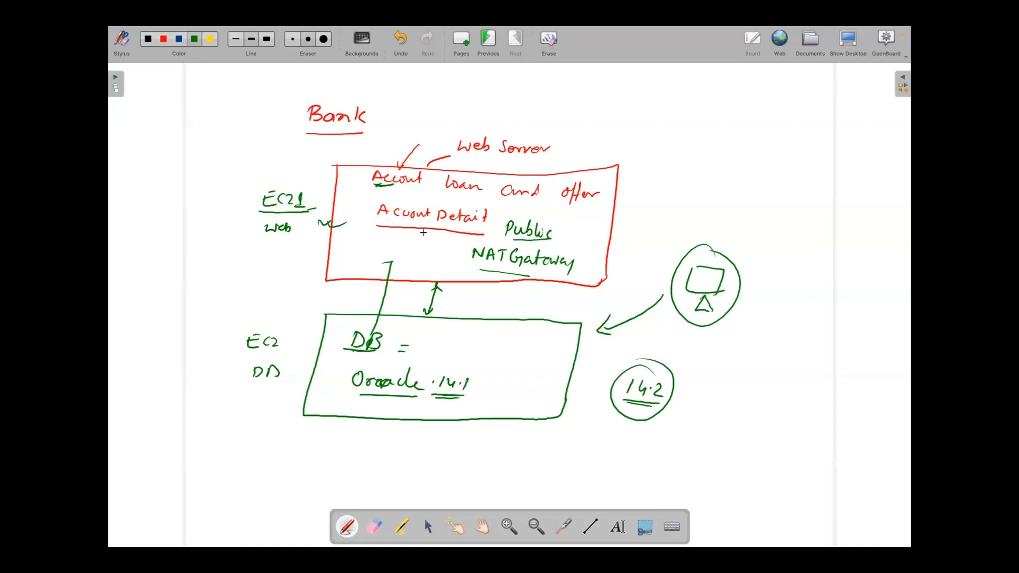
mouse_move(501, 244)
mouse_down()
mouse_move(474, 244)
mouse_move(491, 275)
mouse_move(557, 283)
mouse_move(563, 248)
mouse_move(486, 240)
mouse_up()
drag(612, 402, 639, 403)
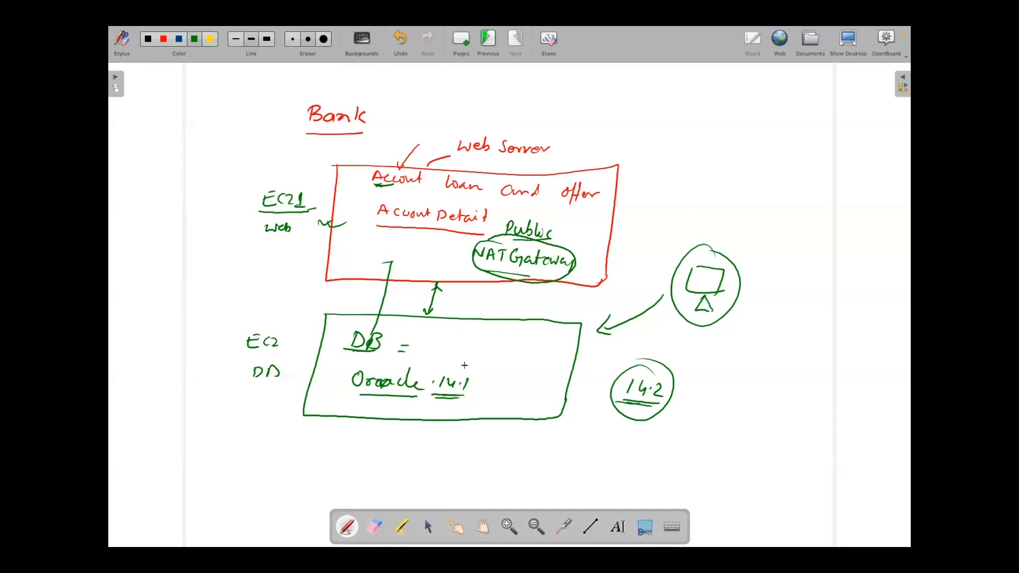
Draw arrows from the DB rectangle up to the NAT Gateway, from there to "Public", and outward past the Web Server rectangle.
mouse_move(470, 345)
mouse_down()
mouse_move(509, 272)
mouse_move(513, 285)
mouse_up()
mouse_move(555, 245)
mouse_down()
mouse_move(555, 220)
mouse_move(558, 228)
mouse_up()
mouse_move(574, 234)
mouse_down()
mouse_move(649, 231)
mouse_move(636, 242)
mouse_up()
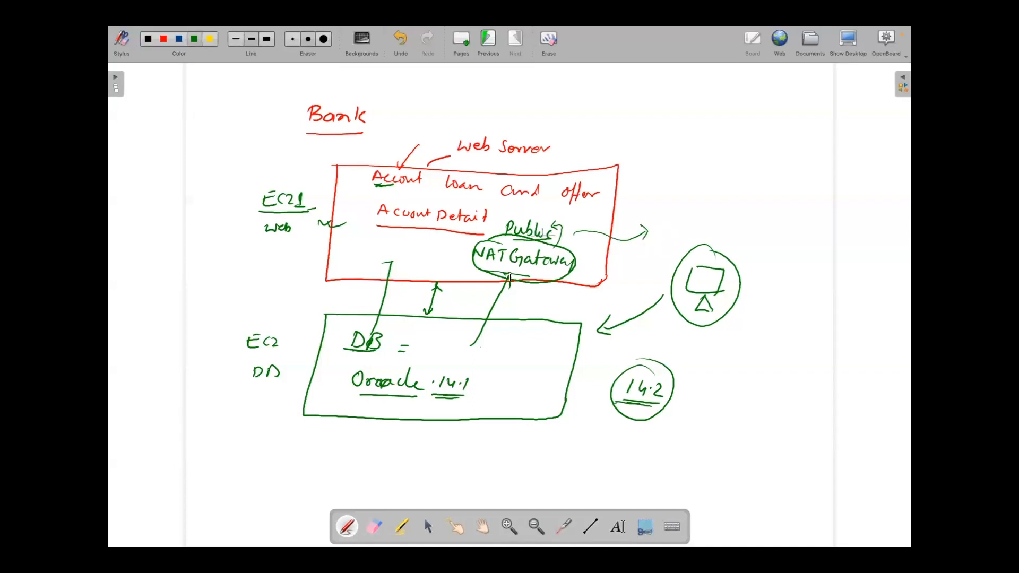
drag(505, 283, 517, 279)
Add a new page with an underlined "NAT Gateway" heading and an arrow to "Enable private subnet to use Internet".
click(454, 45)
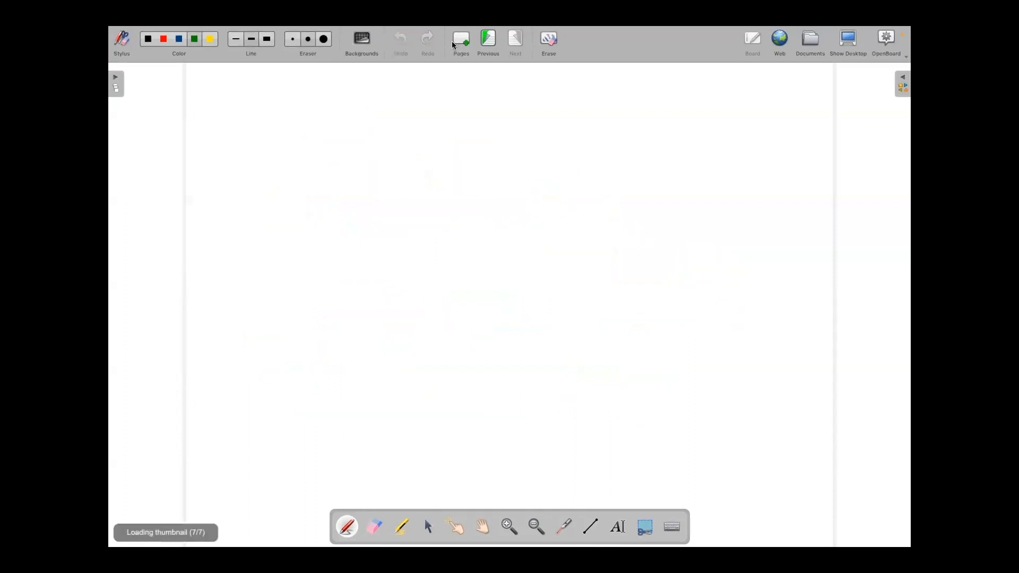
mouse_move(289, 115)
mouse_down()
mouse_move(368, 96)
mouse_move(380, 125)
mouse_move(409, 100)
mouse_move(420, 113)
mouse_move(457, 111)
mouse_move(466, 126)
mouse_up()
drag(294, 134, 458, 127)
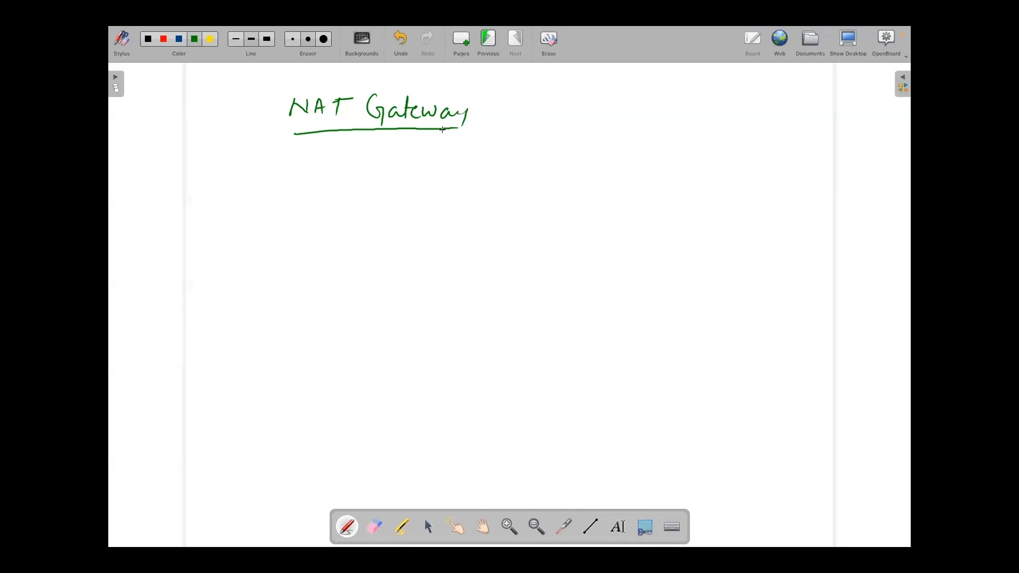
drag(480, 117, 490, 123)
mouse_move(529, 107)
mouse_down()
mouse_move(530, 122)
mouse_move(583, 113)
mouse_move(616, 130)
mouse_move(630, 115)
mouse_move(686, 118)
mouse_move(705, 107)
mouse_move(711, 121)
mouse_move(748, 111)
mouse_move(766, 121)
mouse_move(789, 110)
mouse_up()
mouse_move(538, 146)
mouse_down()
mouse_move(538, 165)
mouse_move(632, 160)
mouse_move(642, 171)
mouse_move(654, 155)
mouse_move(717, 169)
mouse_move(724, 154)
mouse_up()
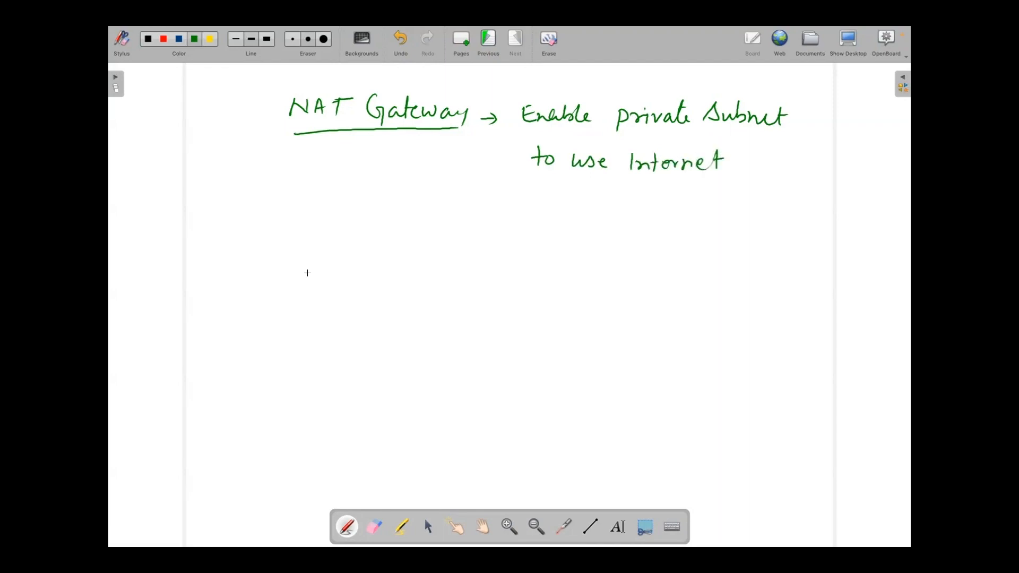